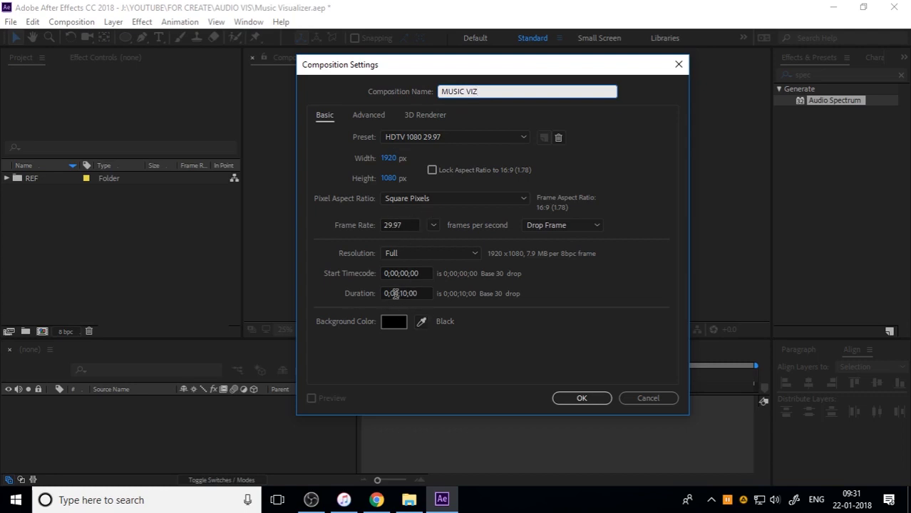
Create the 1920 x 1080 MUSIC VIZ composition and add a full-frame ellipse shape layer
left_click(580, 396)
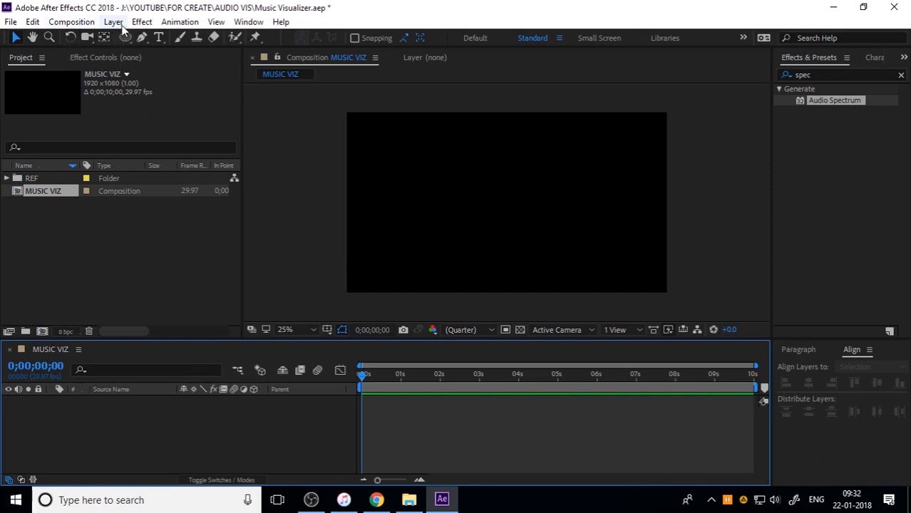
mouse_move(124, 42)
left_mouse_down()
mouse_move(194, 73)
mouse_move(200, 67)
mouse_move(194, 71)
left_mouse_up()
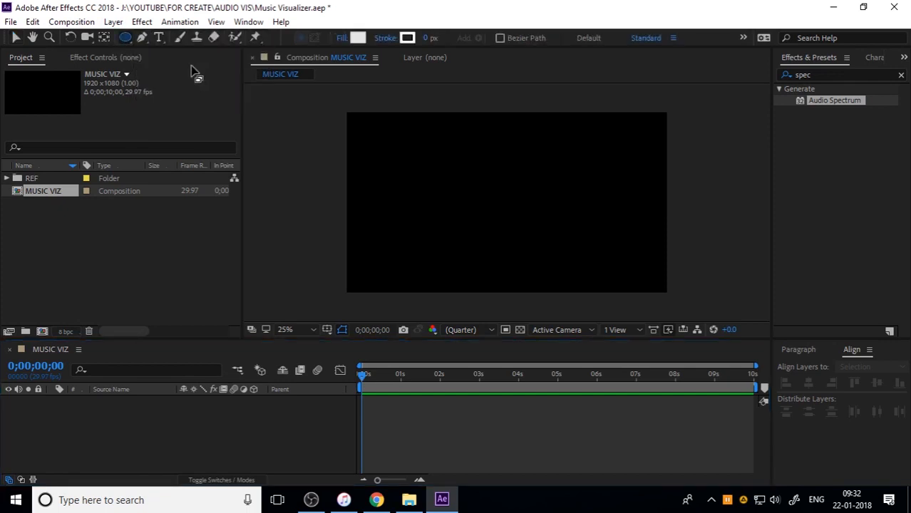
double_click(126, 39)
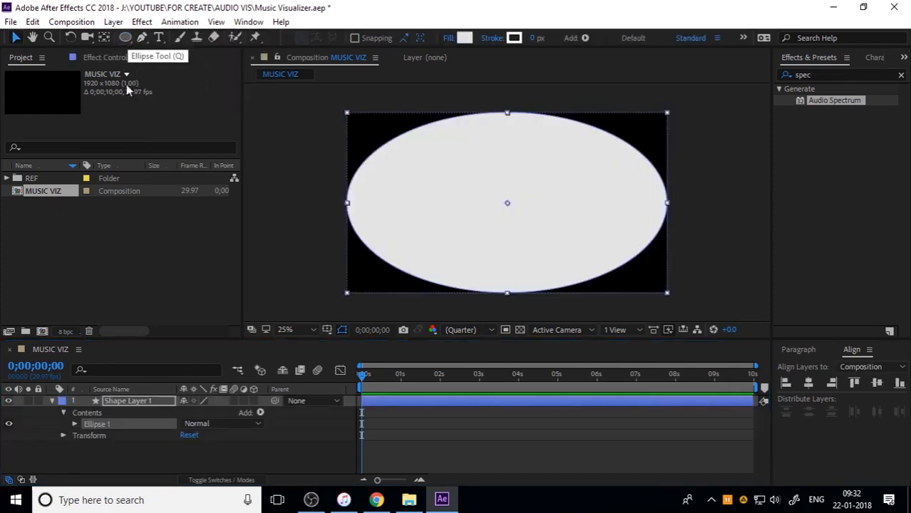
Set the ellipse path's size to 500 x 500 with unlinked proportions to make it a circle
left_click(75, 424)
left_click(85, 434)
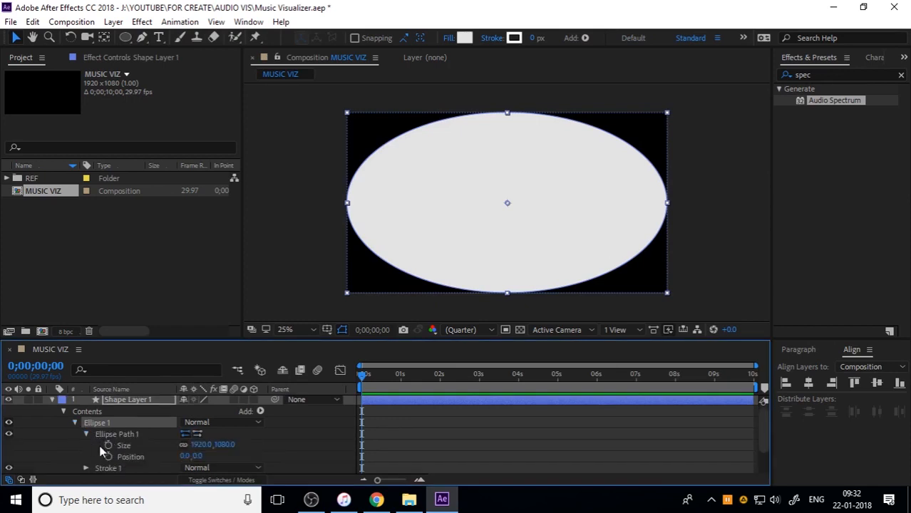
left_click(205, 445)
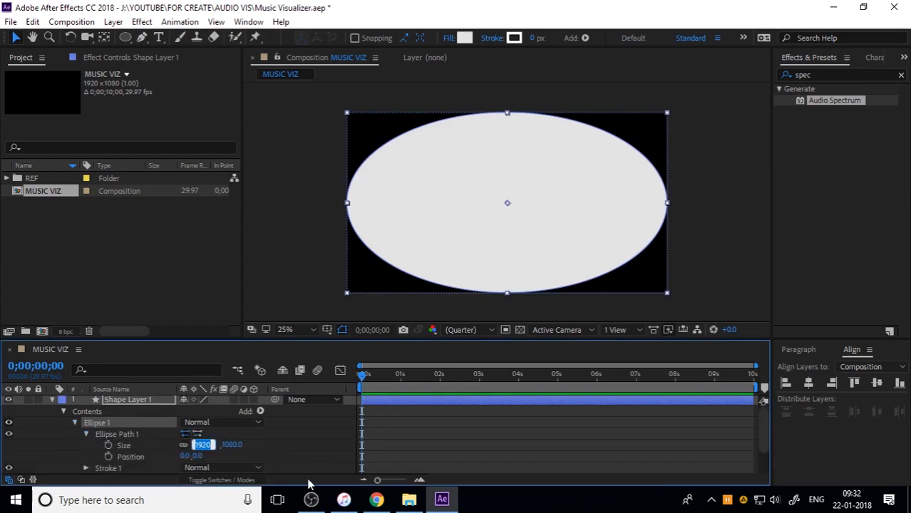
type("500")
left_click(230, 450)
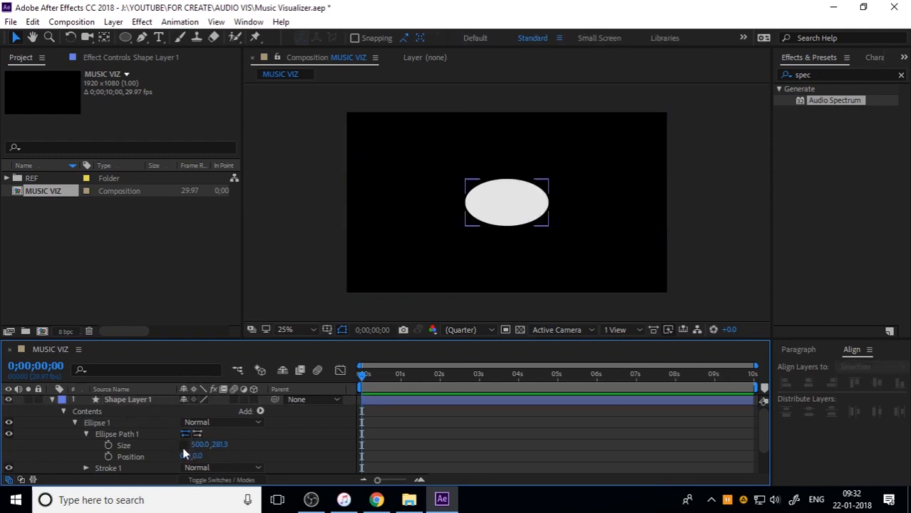
left_click(223, 445)
type("500")
key("Return")
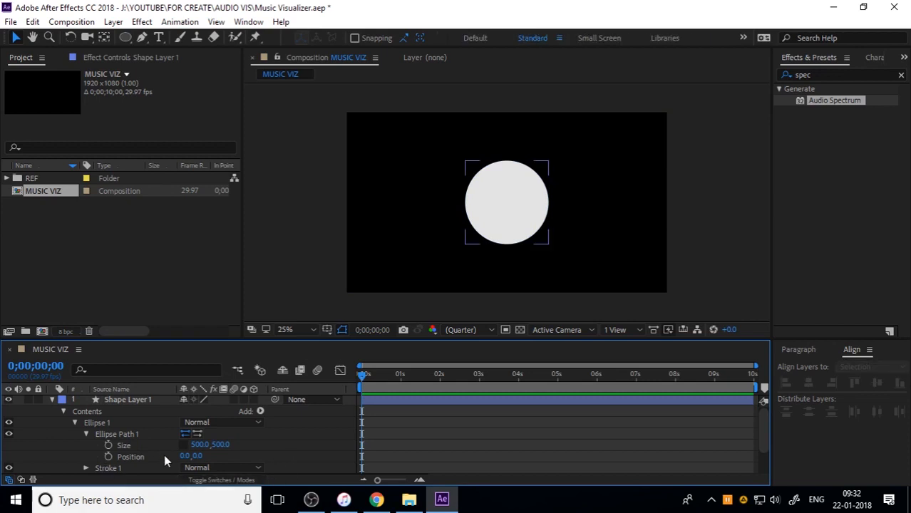
Convert the circle's ellipse path to a Bezier path and copy the resulting Path property
right_click(143, 444)
left_click(135, 434)
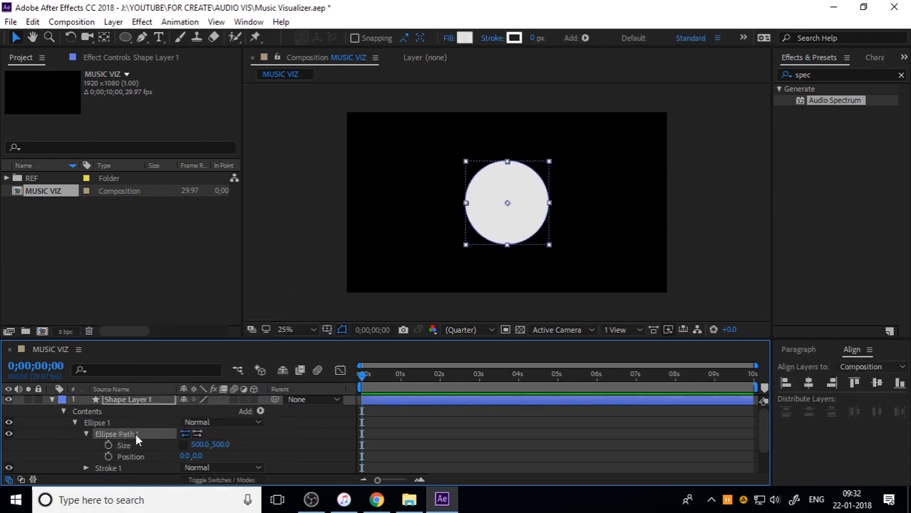
right_click(129, 440)
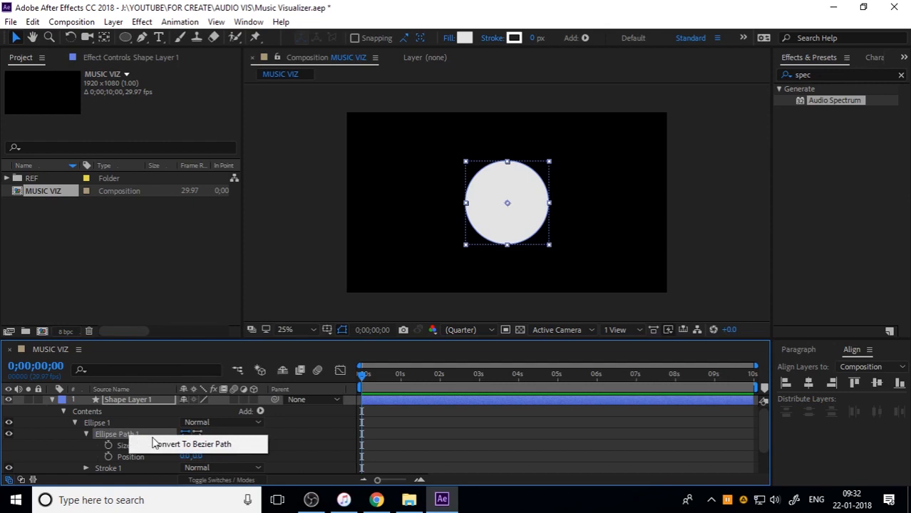
left_click(154, 442)
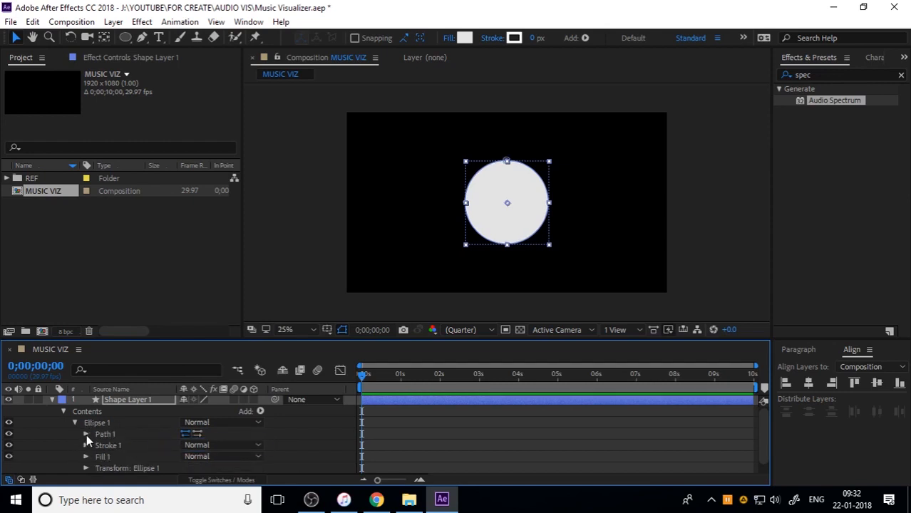
left_click(86, 434)
left_click(133, 445)
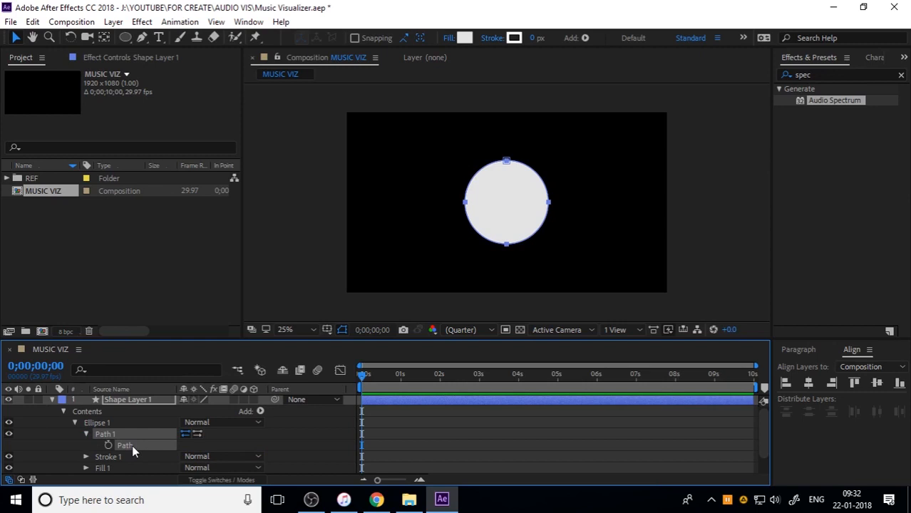
Rename the circle's shape layer to SHAPE REF and hide it
left_click(52, 400)
left_click(114, 401)
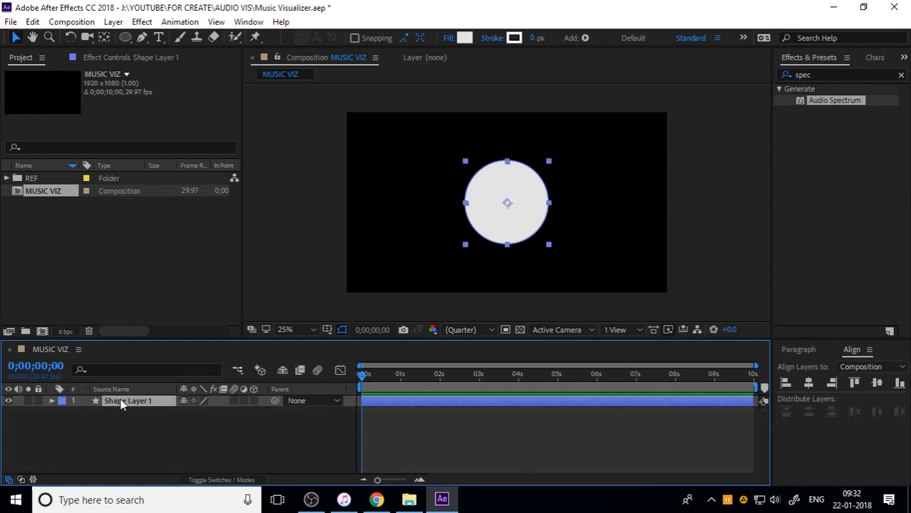
key("Return")
type("SHA")
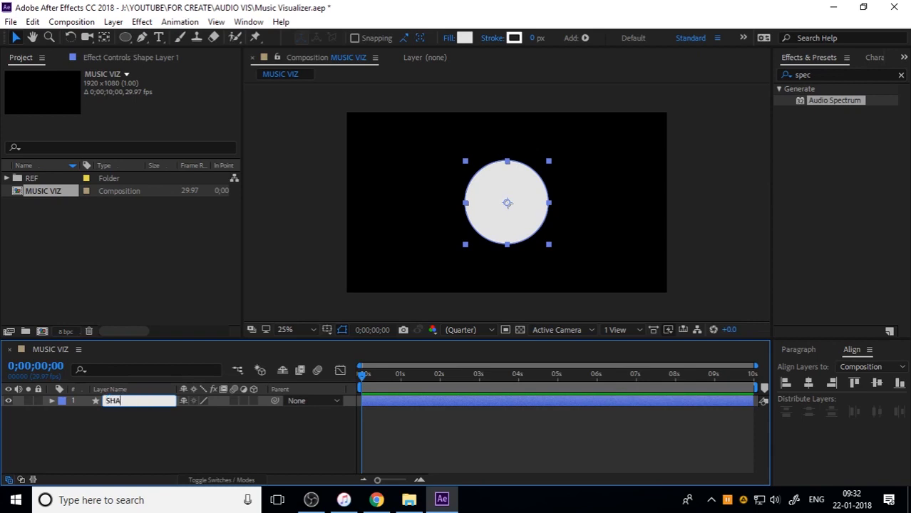
type("PE REF")
key("Return")
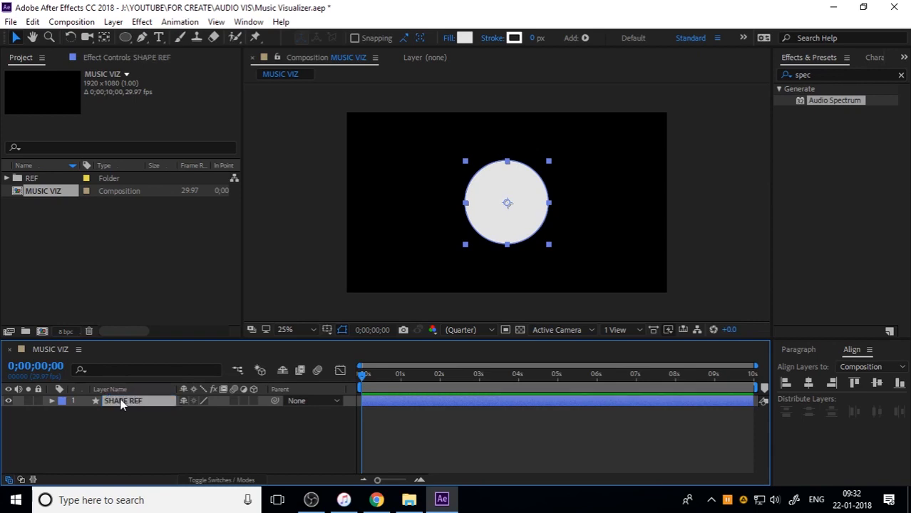
left_click(145, 423)
left_click(9, 401)
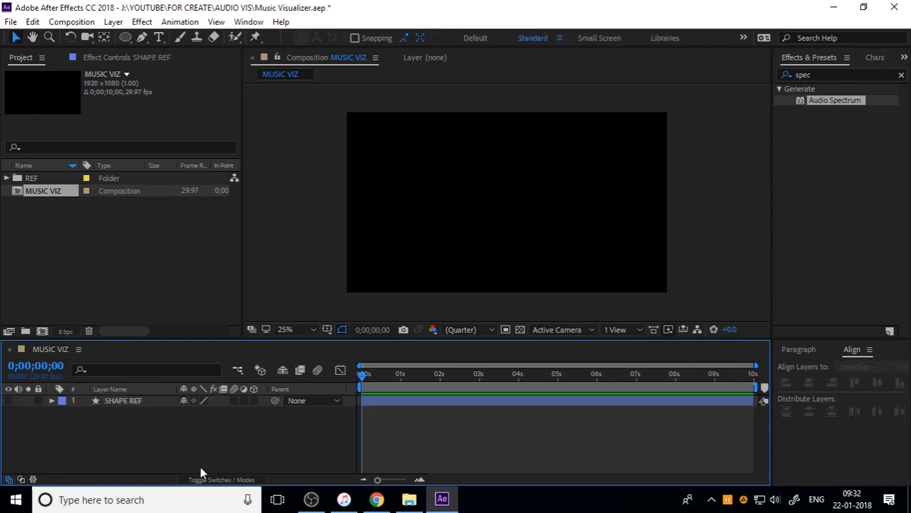
Add a composition-sized solid layer named REACT 1
left_click(113, 21)
mouse_move(143, 36)
left_click(298, 51)
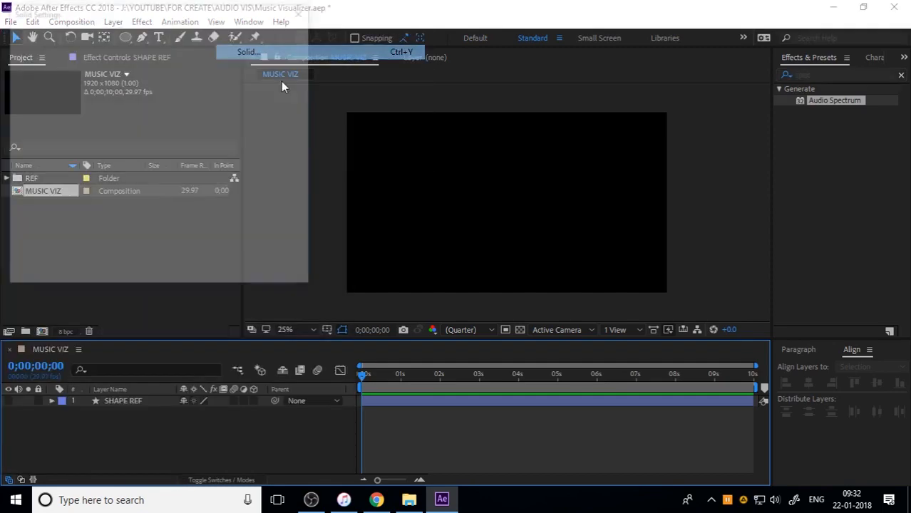
type("REACT 1")
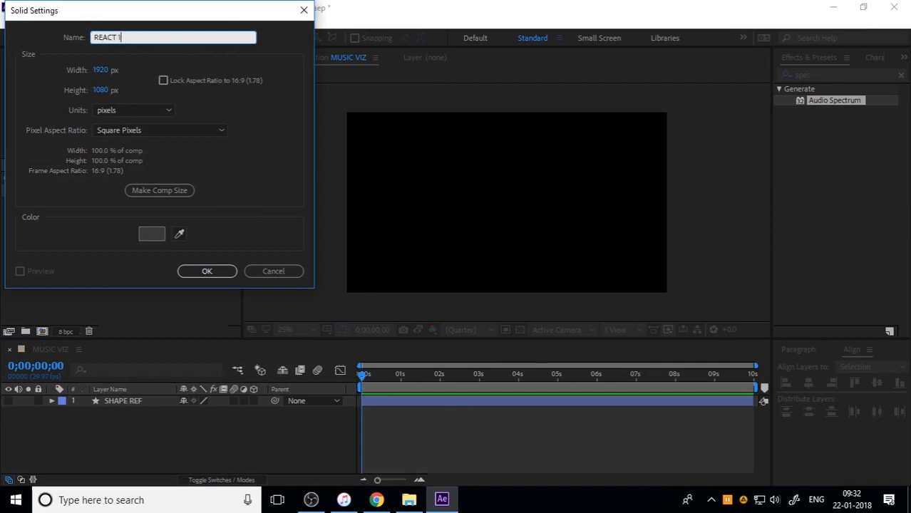
key("Return")
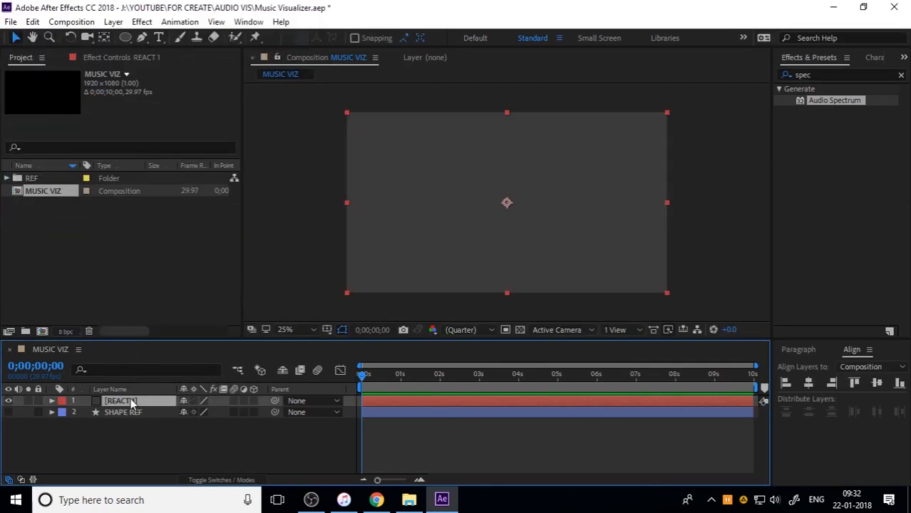
Add a new mask to the REACT 1 solid and paste the copied circle path into its Mask Path
right_click(132, 401)
mouse_move(187, 62)
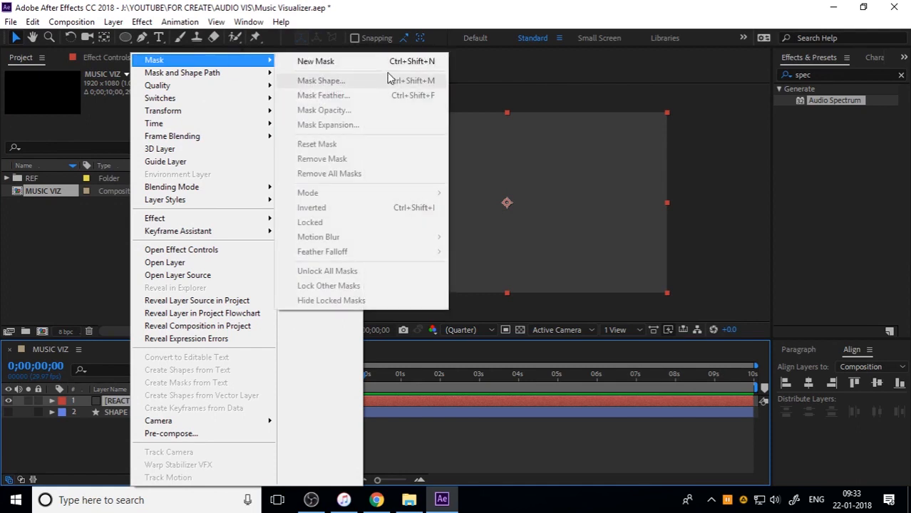
left_click(315, 62)
left_click(53, 401)
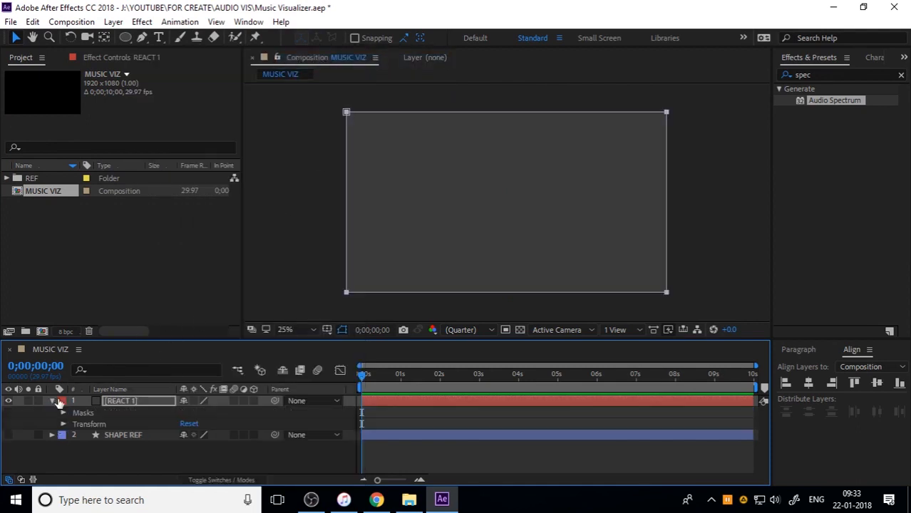
left_click(63, 413)
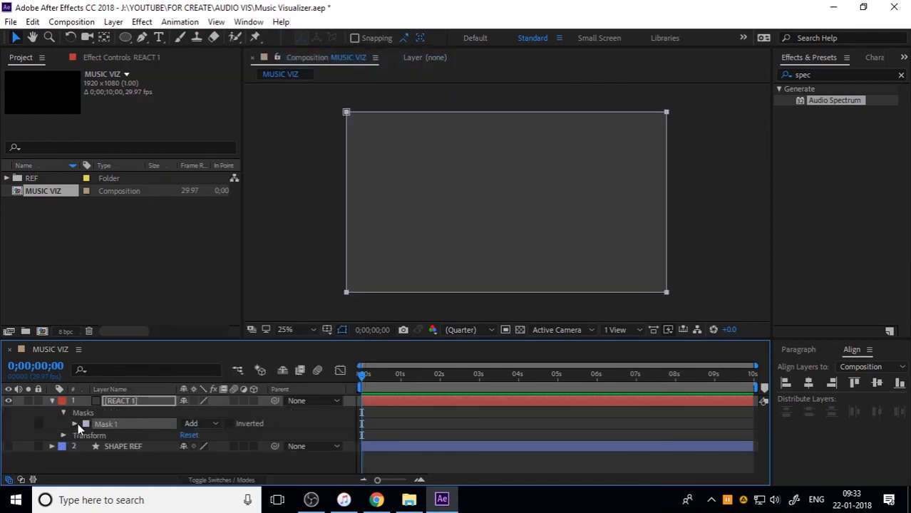
left_click(80, 427)
left_click(125, 434)
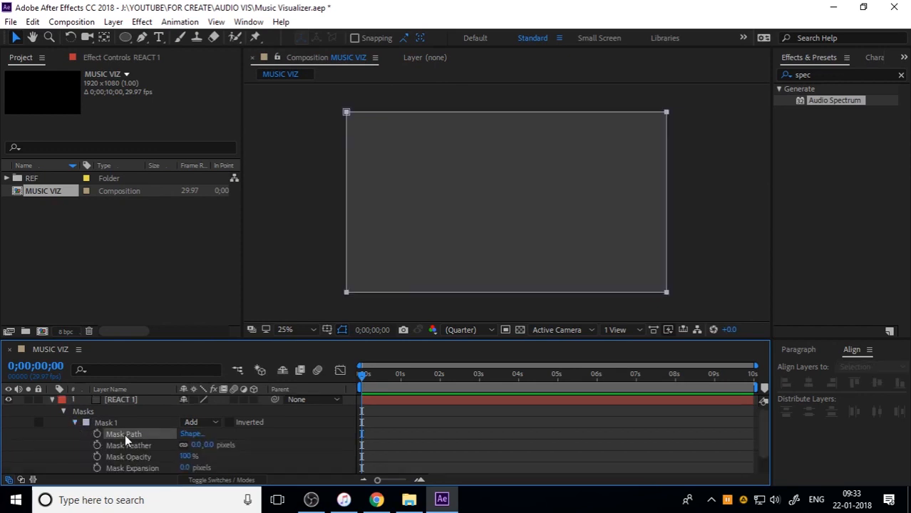
key("ctrl+v")
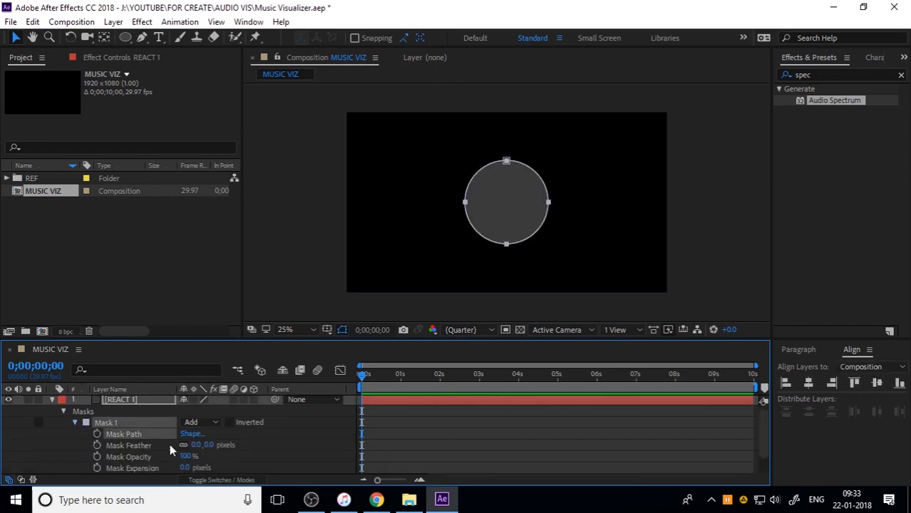
Set the mode of REACT 1's circular mask to None and collapse the layer's properties
left_click(205, 424)
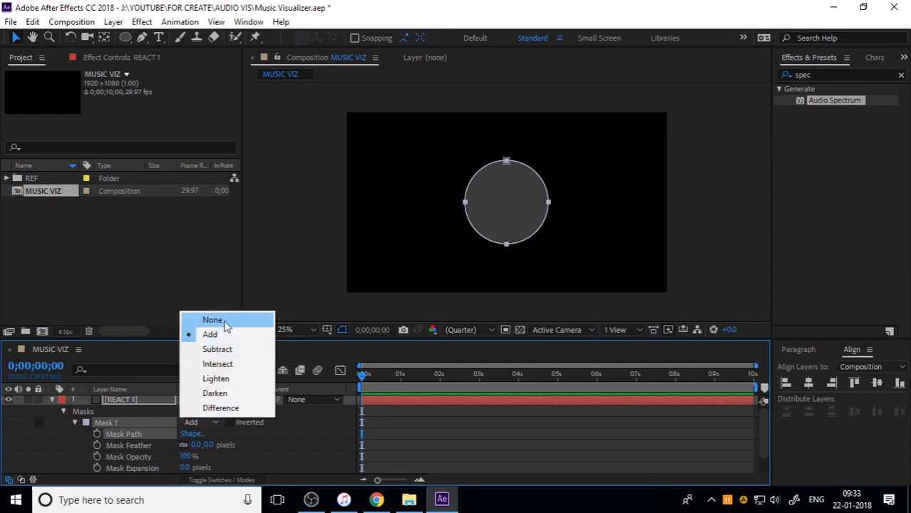
left_click(212, 320)
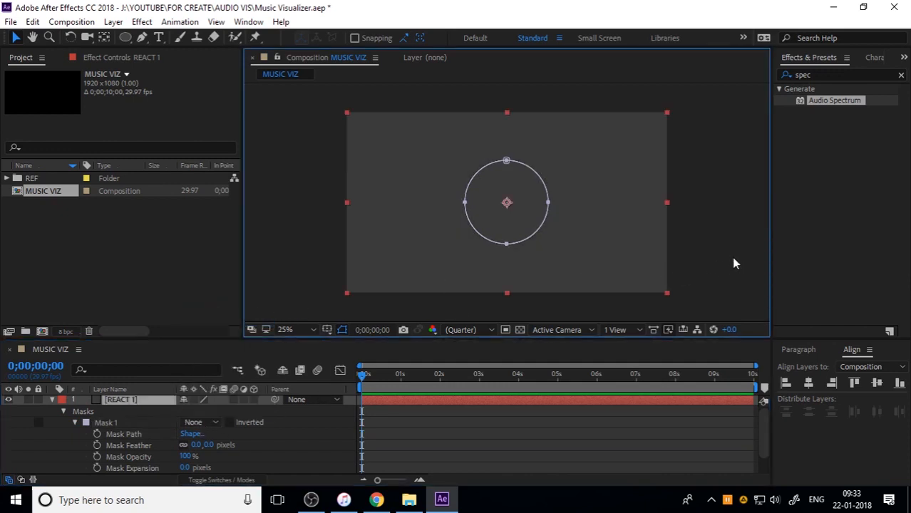
left_click(51, 400)
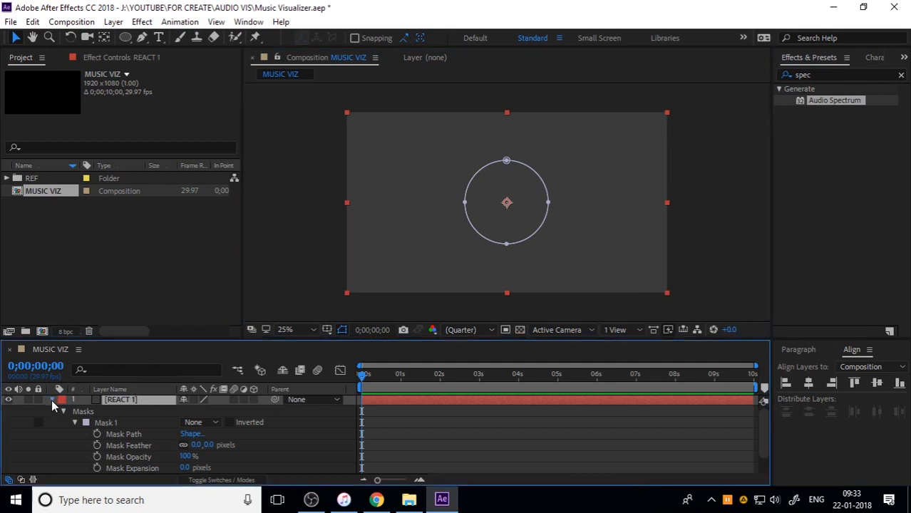
left_click(51, 400)
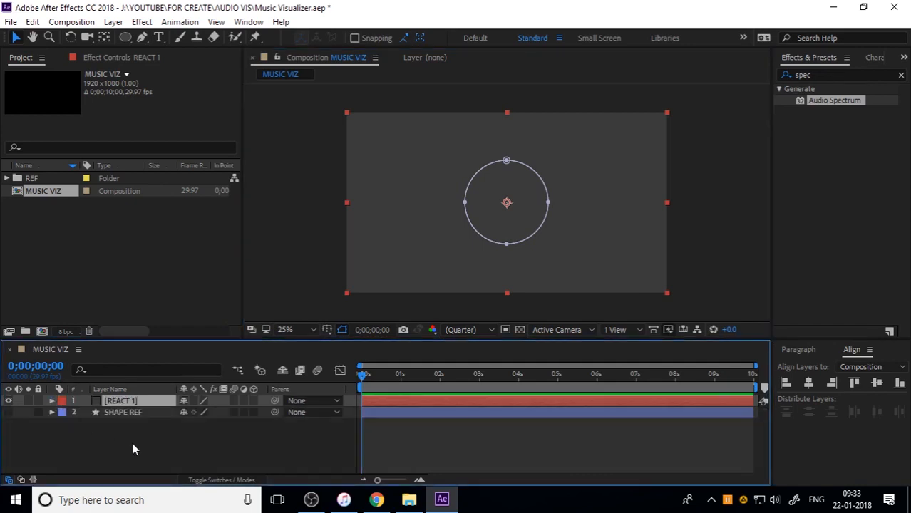
left_click(132, 448)
Apply the Audio Spectrum effect to the REACT 1 layer
left_click(128, 402)
left_click(146, 23)
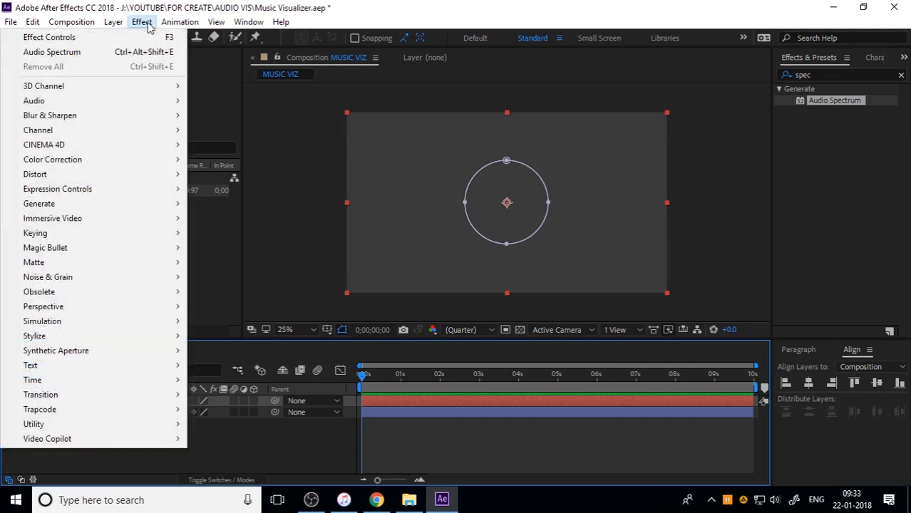
mouse_move(73, 206)
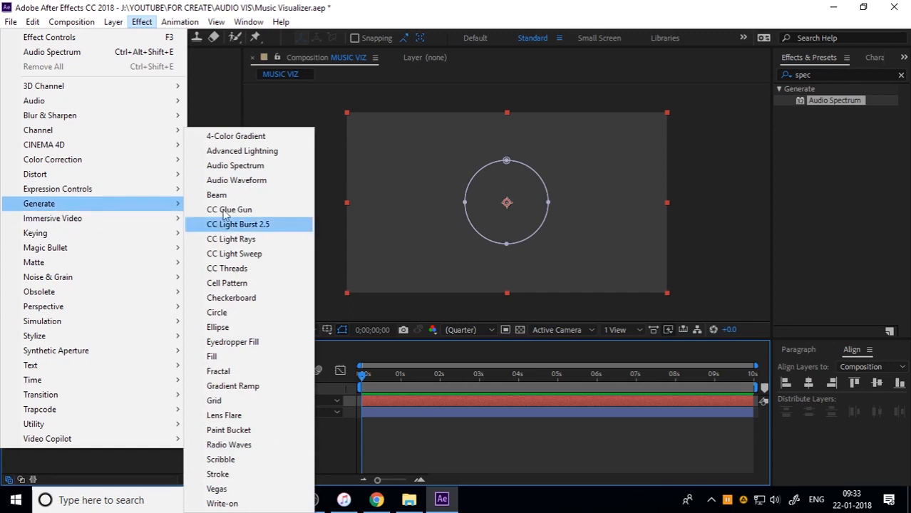
left_click(273, 166)
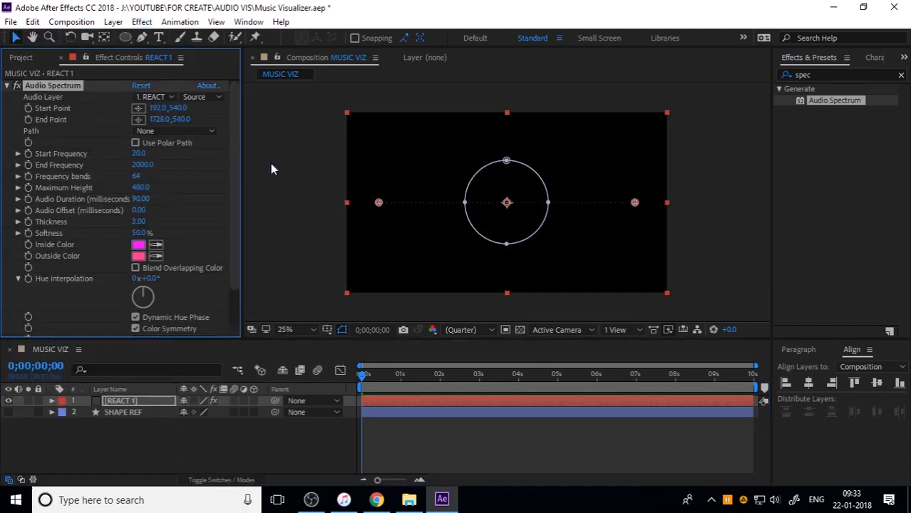
left_click(125, 403)
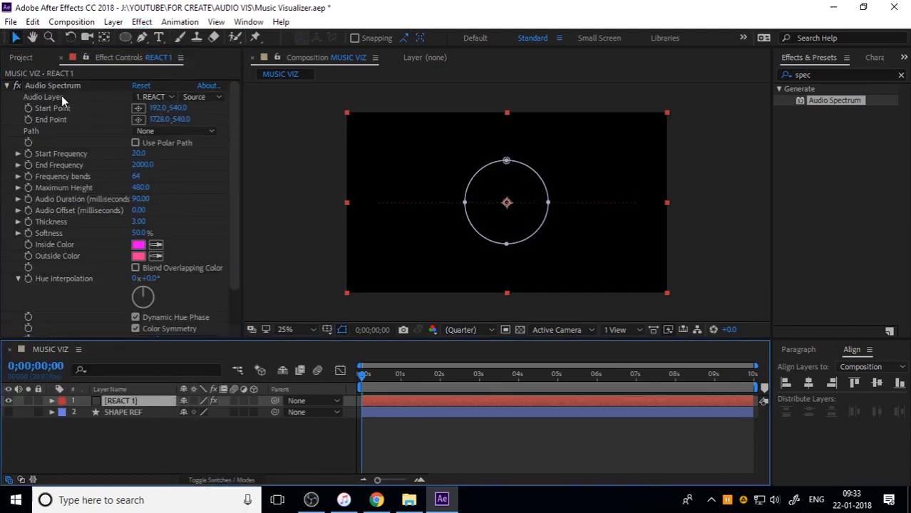
left_click(147, 97)
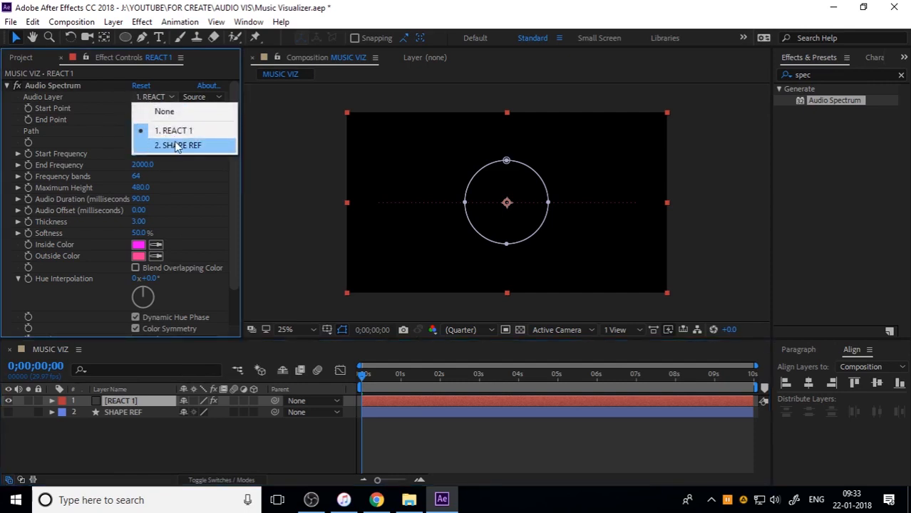
left_click(161, 461)
Import the Far Out [NCS Release] MP3 from File Explorer and add it as the lowest layer of MUSIC VIZ
left_click(24, 60)
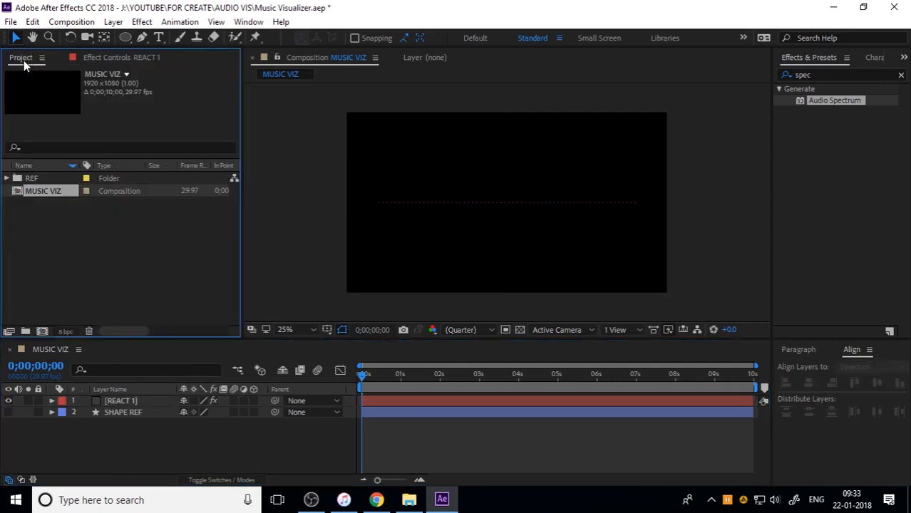
left_click(409, 500)
left_click_drag(370, 157, 79, 263)
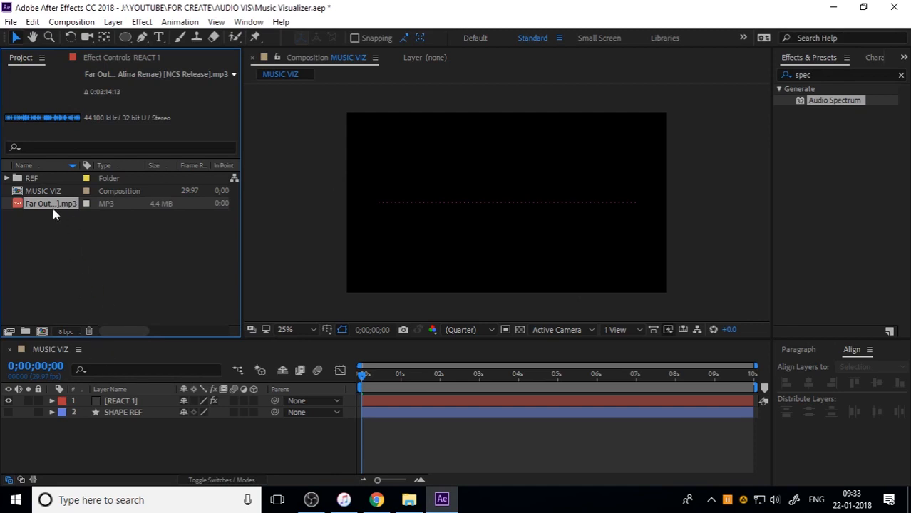
left_click_drag(53, 207, 128, 437)
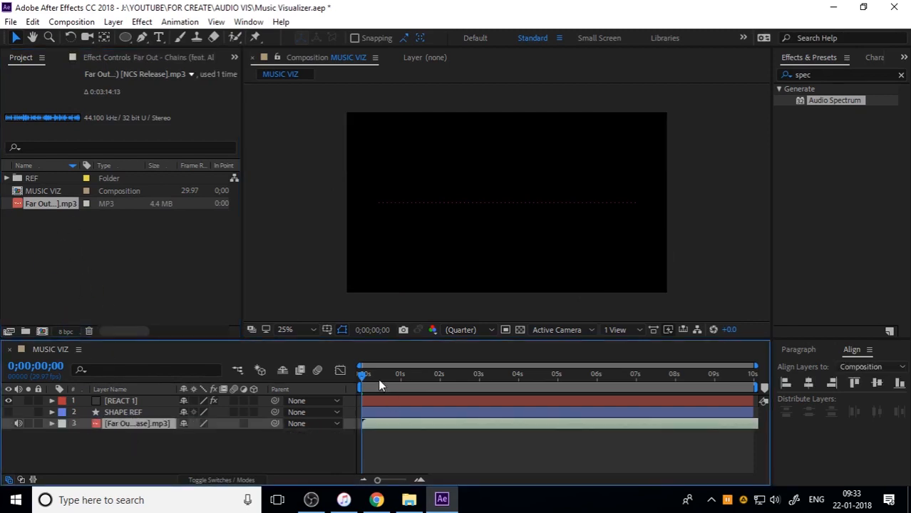
Set the Audio Spectrum's audio layer on REACT 1 to the Far Out MP3
left_click(127, 401)
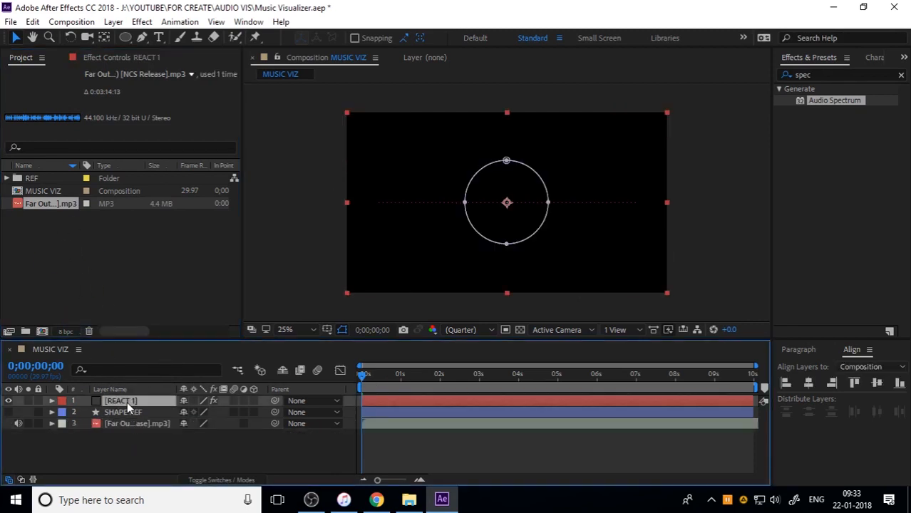
left_click(100, 57)
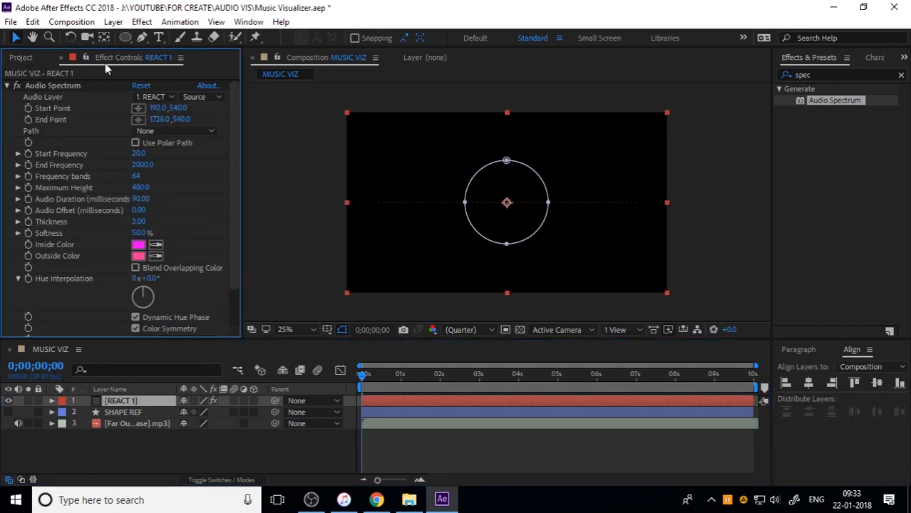
left_click(153, 97)
left_click(181, 160)
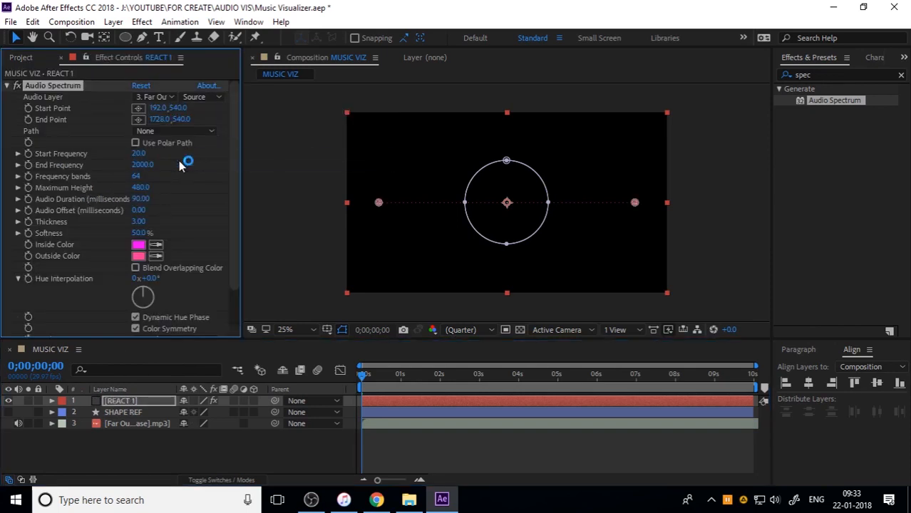
left_click(519, 423)
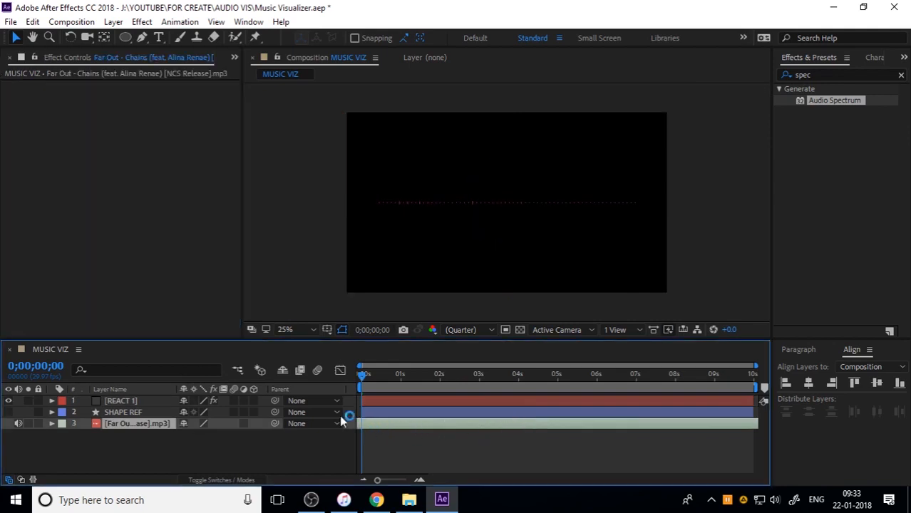
Set the path of REACT 1's Audio Spectrum effect to Mask 1
left_click(132, 399)
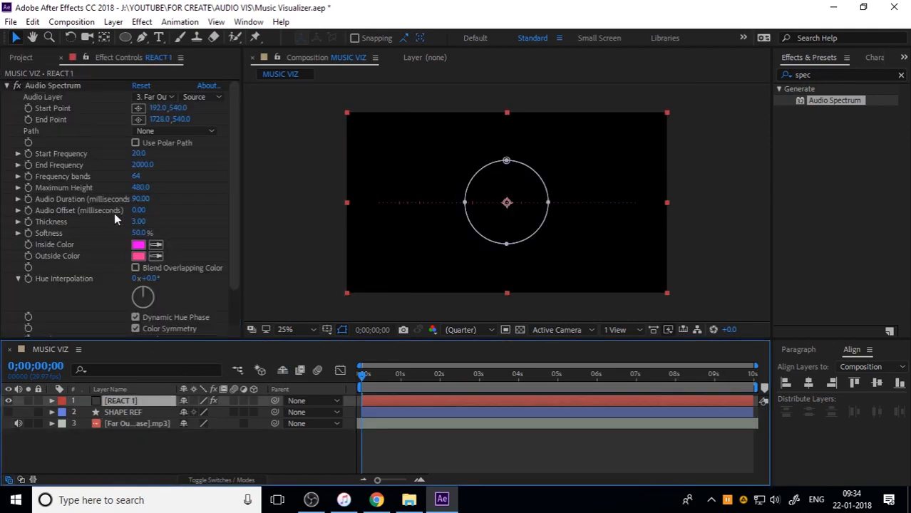
left_click(184, 131)
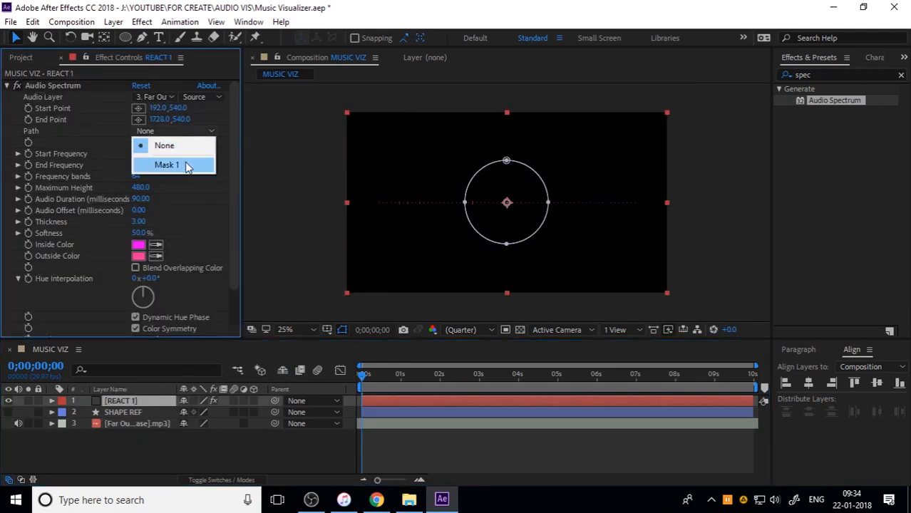
left_click(188, 164)
left_click(371, 423)
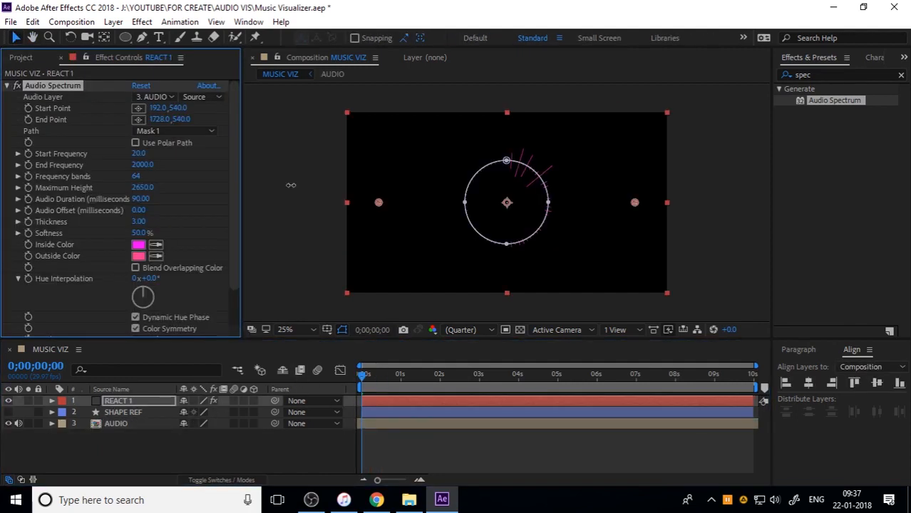
Set the Audio Spectrum's Maximum Height to 800
left_click_drag(259, 187, 225, 187)
left_click(142, 188)
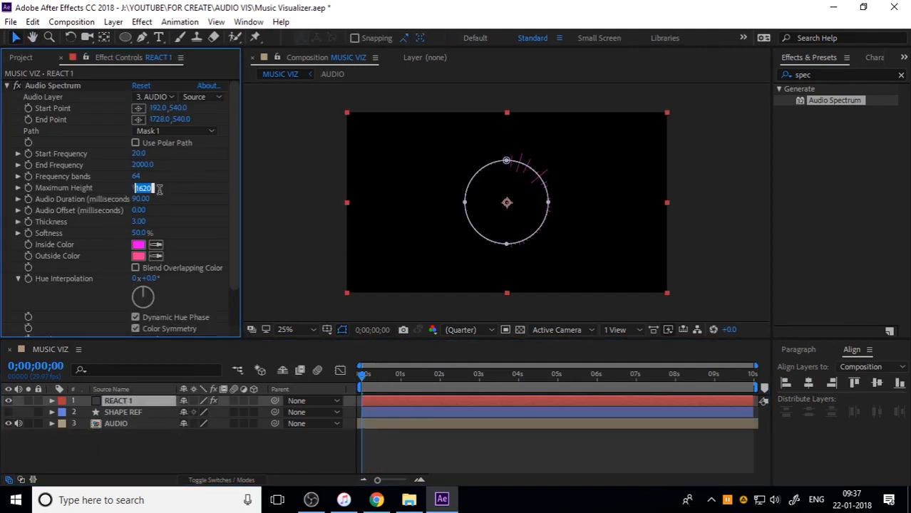
type("800")
key("Return")
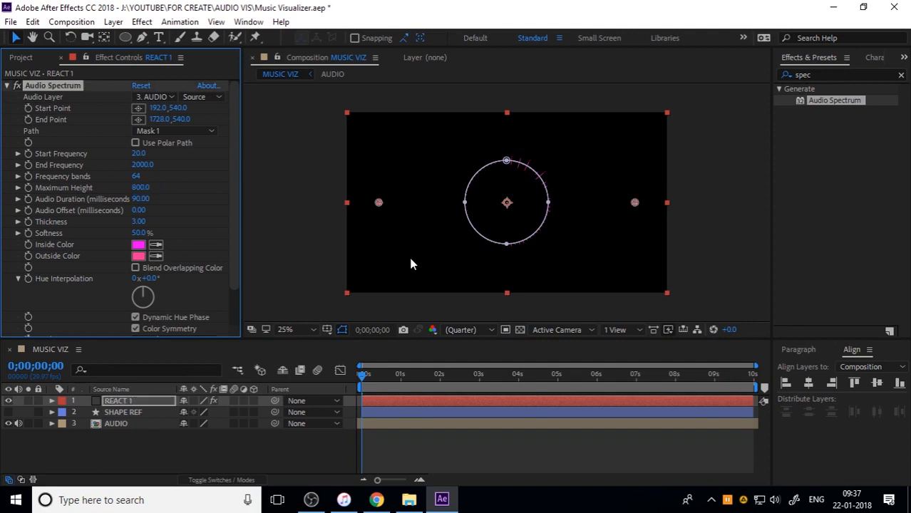
Play back the MUSIC VIZ composition to check how the circular spectrum reacts to the music
key("space")
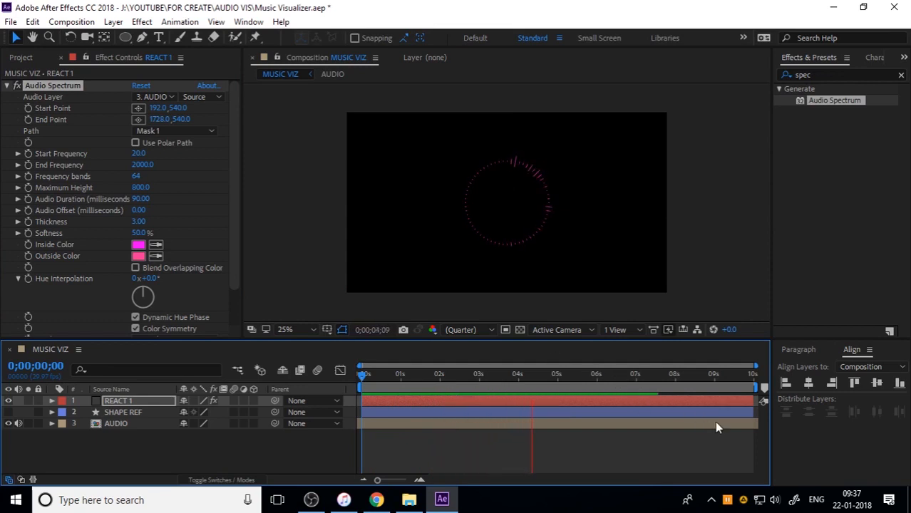
left_click(340, 421)
key("space")
key("space")
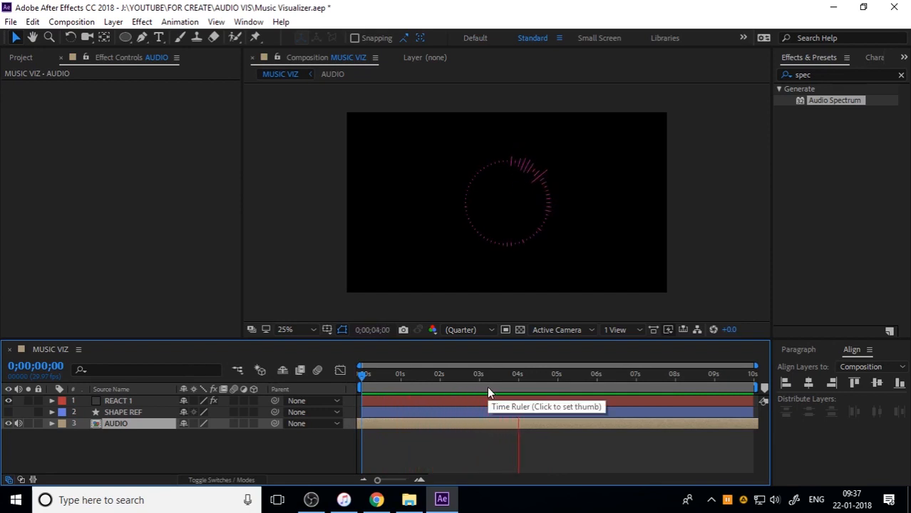
key("space")
key("space")
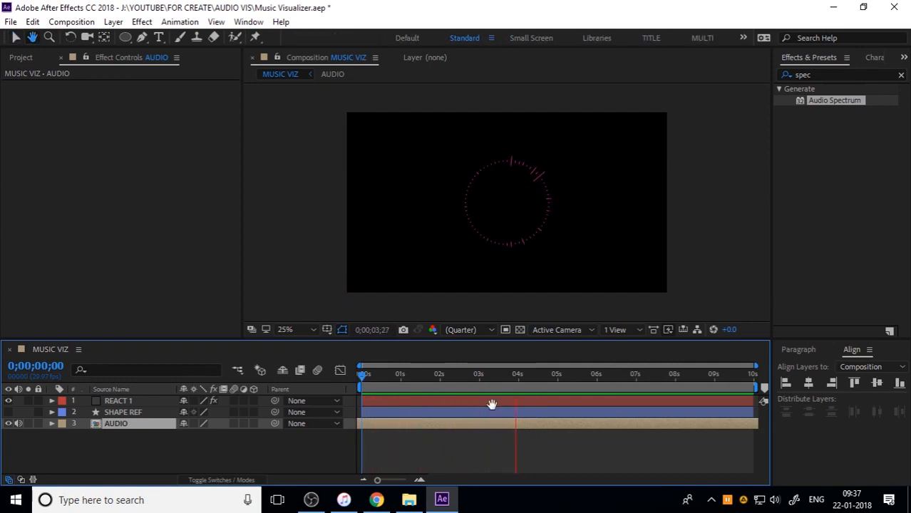
key("space")
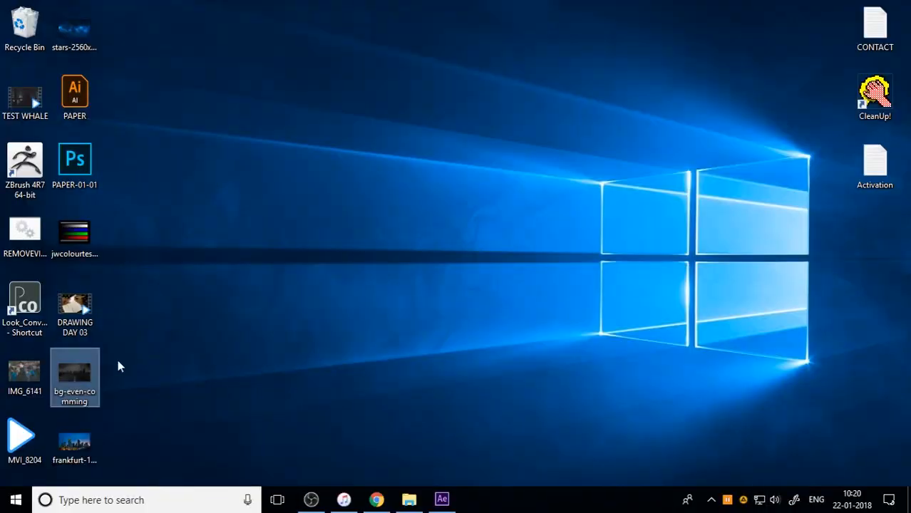
Bring the Frankfurt skyline image from the desktop into the REACT 2 composition as its uppermost layer
left_click_drag(74, 377, 102, 462)
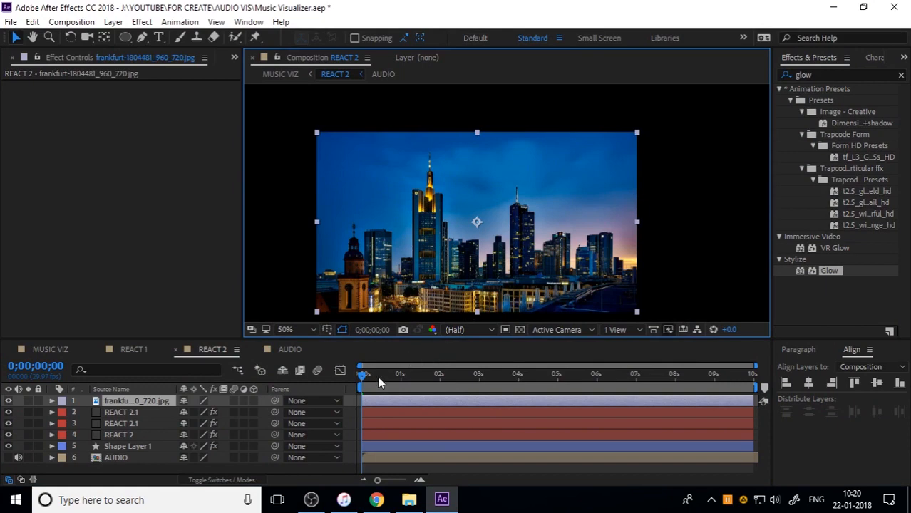
left_click_drag(378, 376, 286, 398)
Duplicate Shape Layer 1 in REACT 2 to the front of the layer stack and delete the copy's Glow effect
left_click(123, 447)
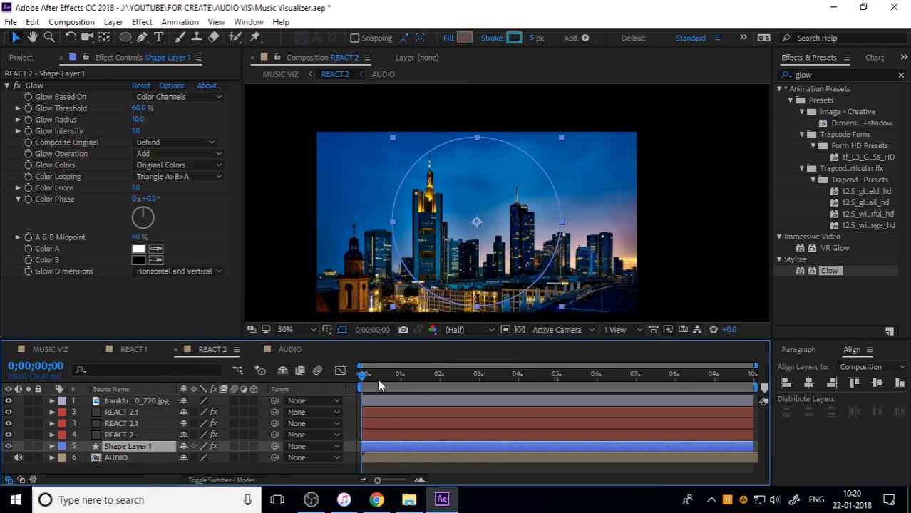
left_click_drag(377, 381, 239, 426)
key("ctrl+d")
key("ctrl+shift+bracketright")
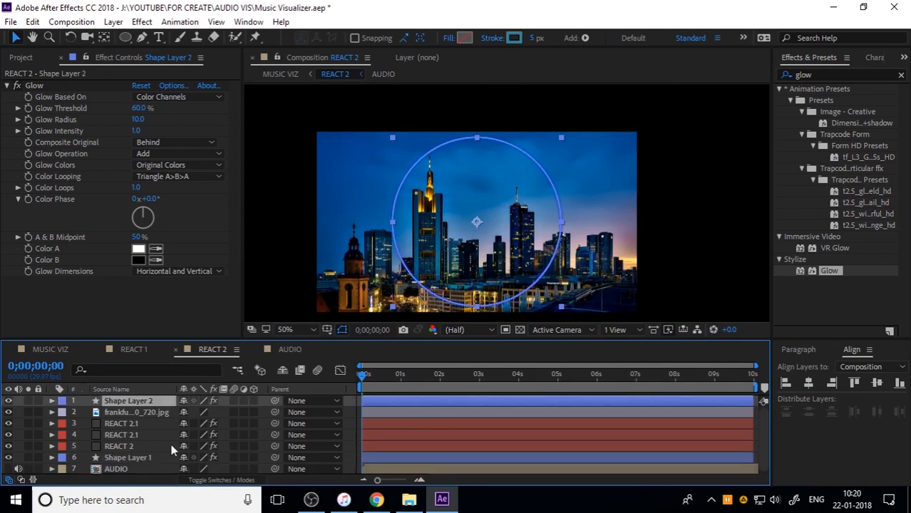
left_click(35, 89)
key("Delete")
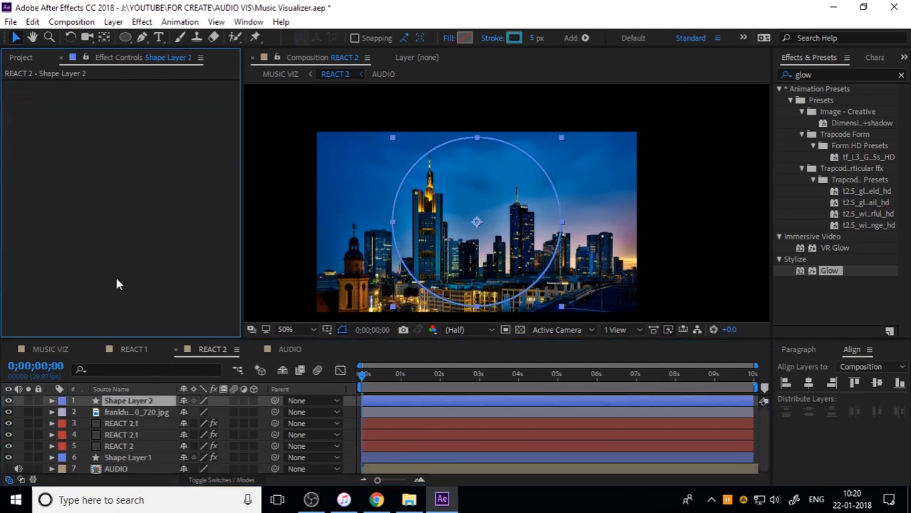
Rename the duplicated shape layer as MASK
left_click(149, 401)
key("Return")
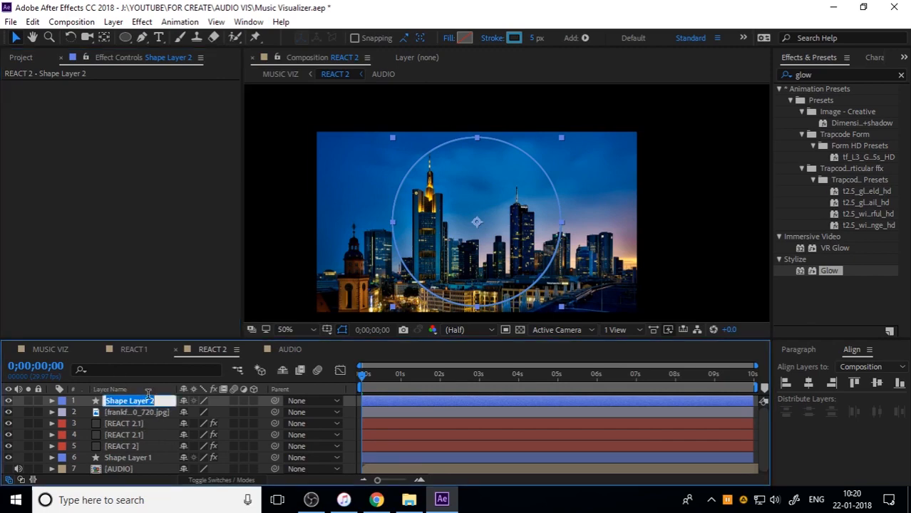
type("MASK")
key("Return")
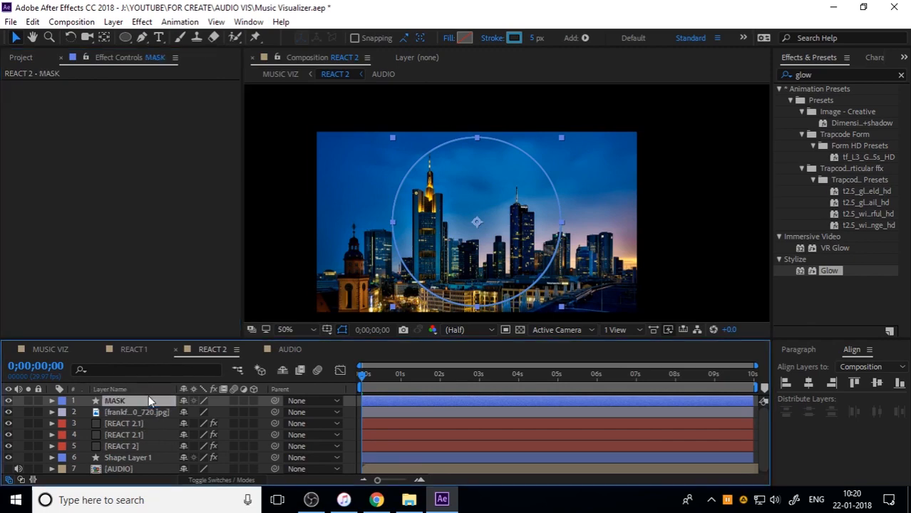
Give the MASK circle a stroke width of 0 px and a solid white fill
left_click_drag(532, 40, 421, 45)
left_click(450, 38)
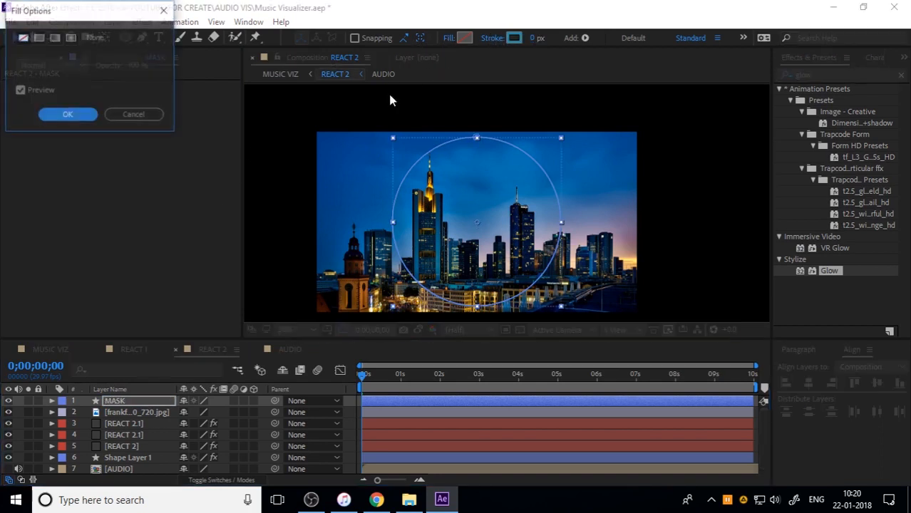
left_click(39, 37)
left_click(67, 114)
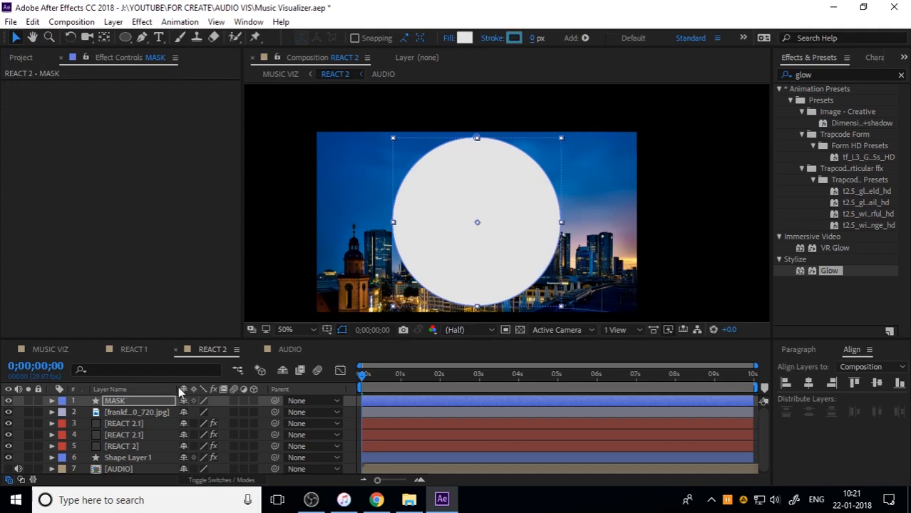
Hide the Frankfurt image and scale the MASK circle to 44% to fit inside the inner spectrum ring
key("s")
left_click_drag(204, 413, 165, 415)
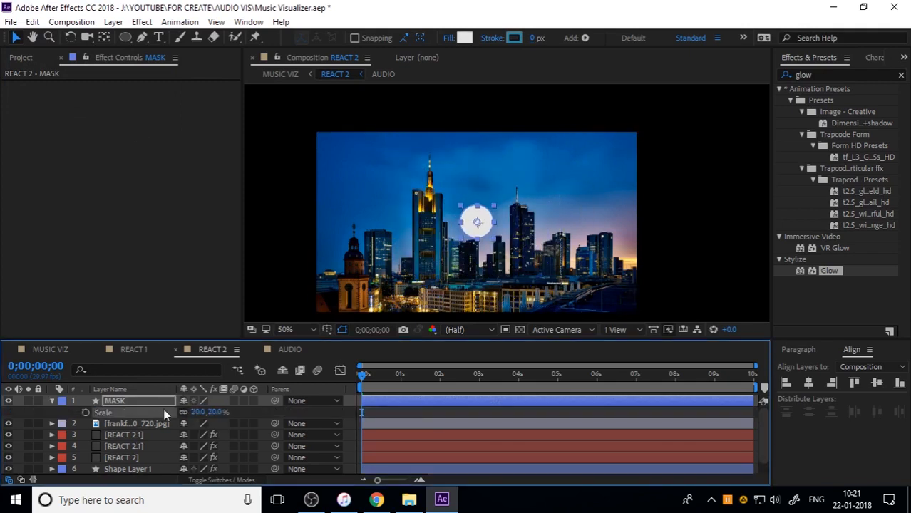
left_click(9, 424)
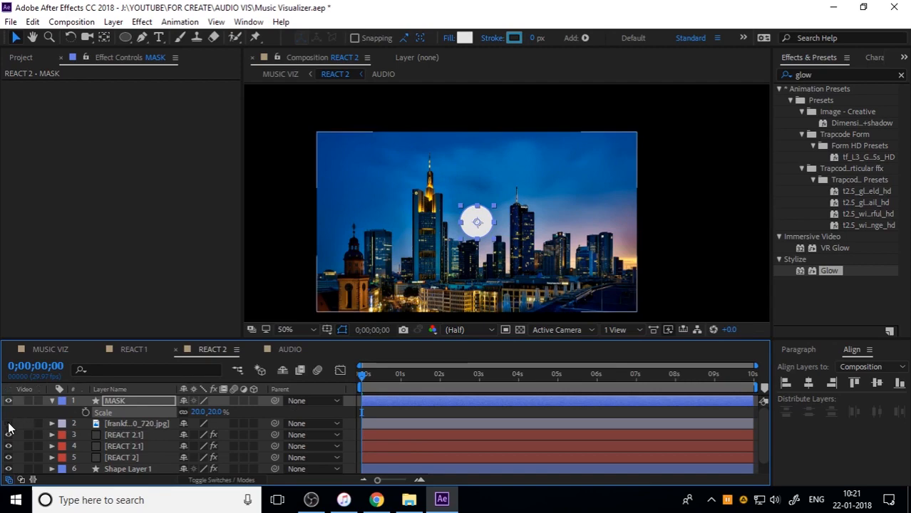
left_click_drag(375, 377, 385, 374)
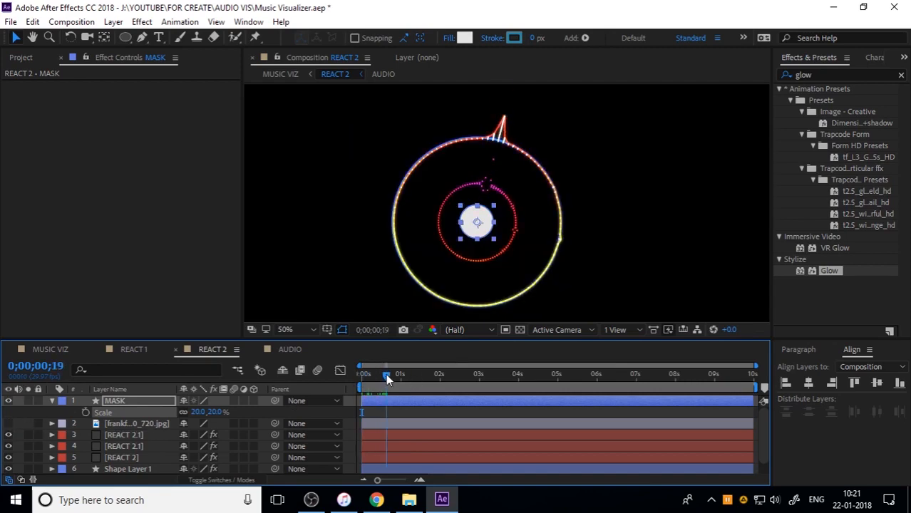
left_click_drag(216, 413, 236, 413)
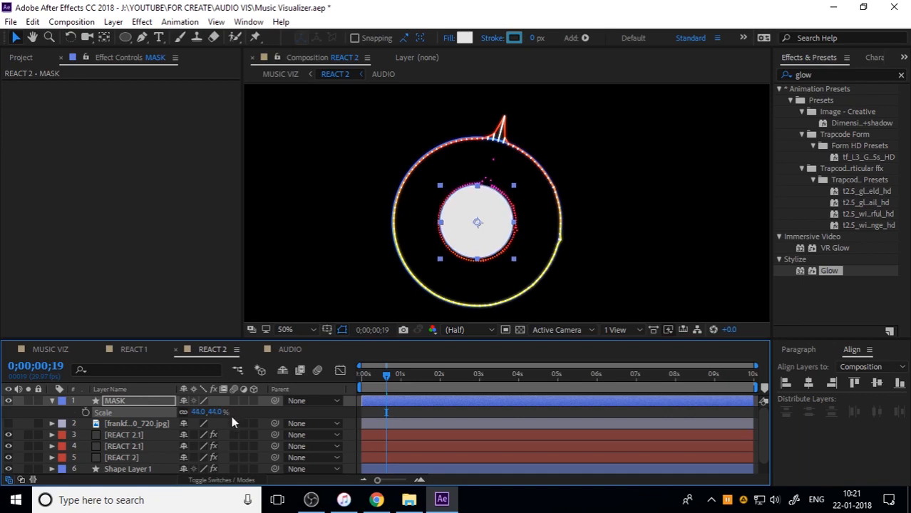
left_click(53, 401)
Show the Frankfurt image again and pre-compose it as LOGO, moving all attributes into the new composition
left_click(124, 413)
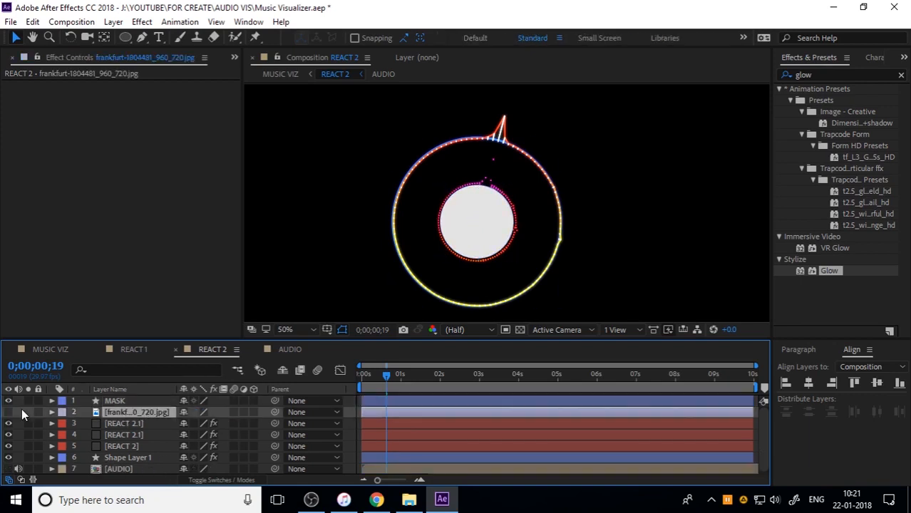
left_click(8, 412)
left_click(154, 410)
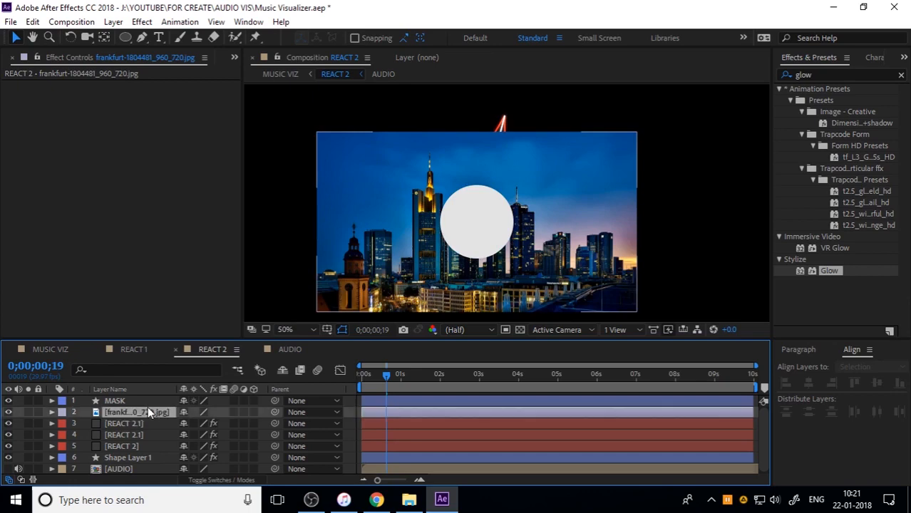
right_click(155, 411)
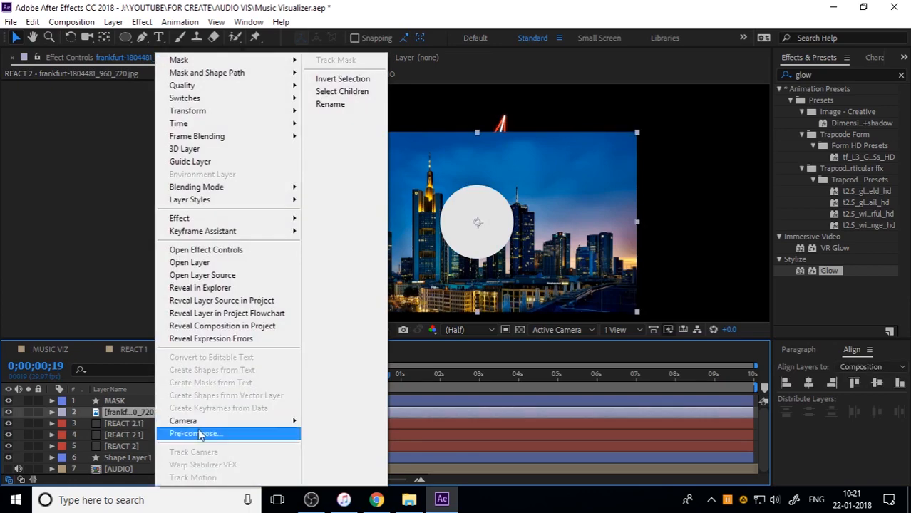
left_click(199, 434)
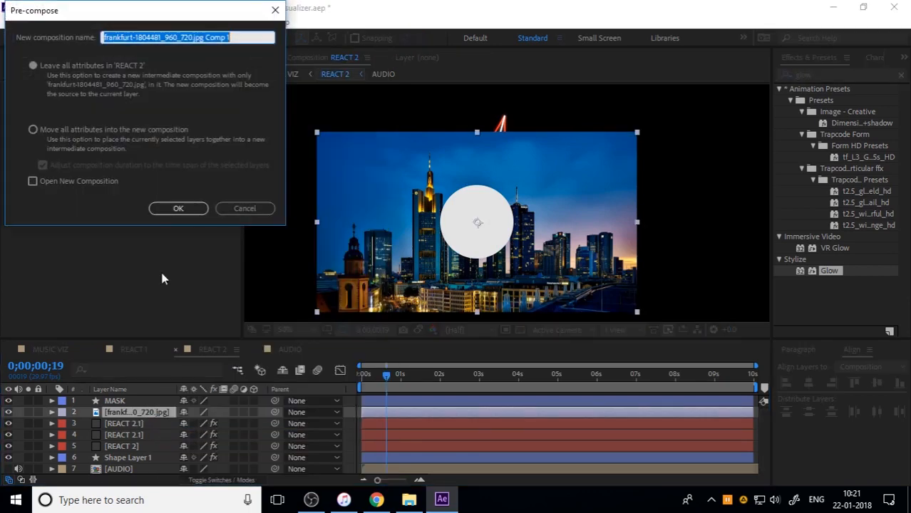
left_click(108, 129)
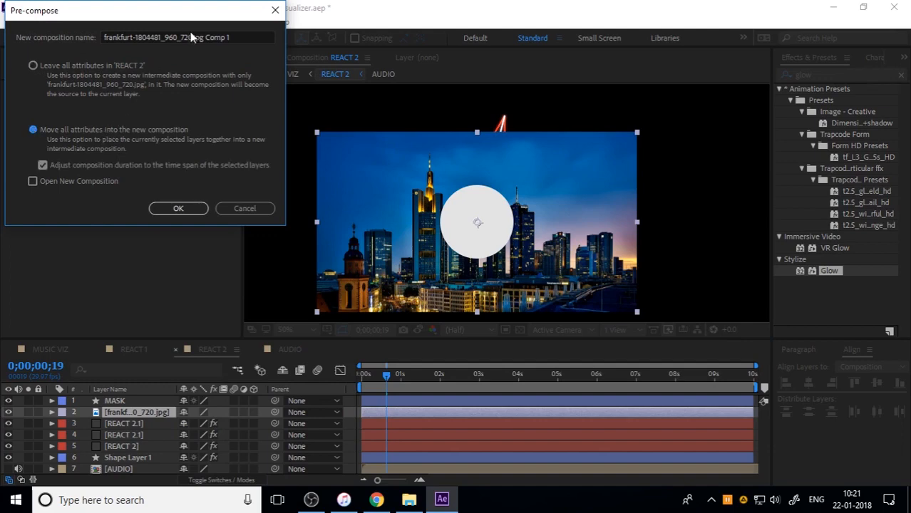
left_click(250, 35)
type("LOGO")
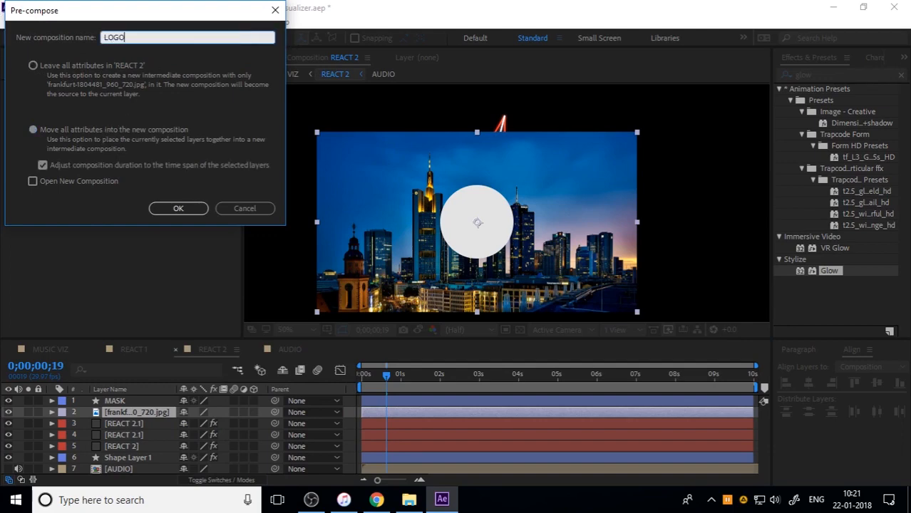
key("Return")
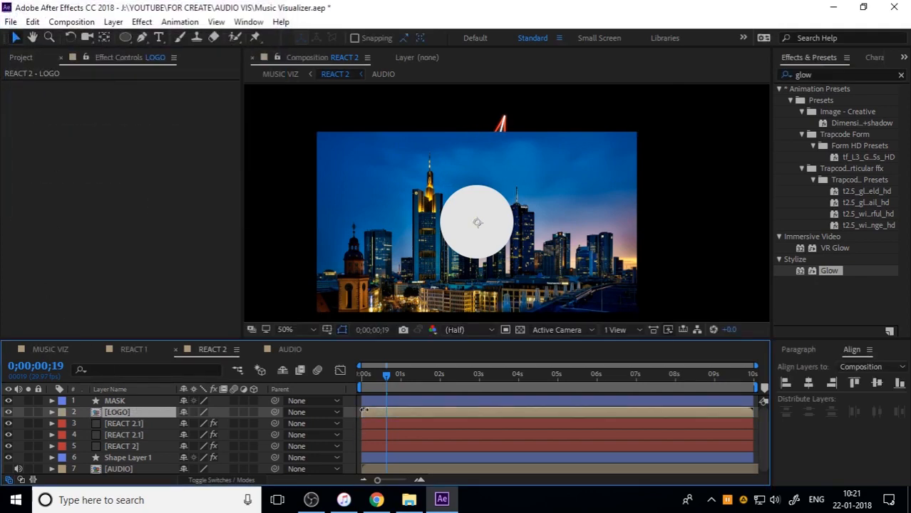
Set the LOGO layer's track matte to Alpha Matte "MASK" so the image fills only the circle
left_click_drag(389, 377, 330, 382)
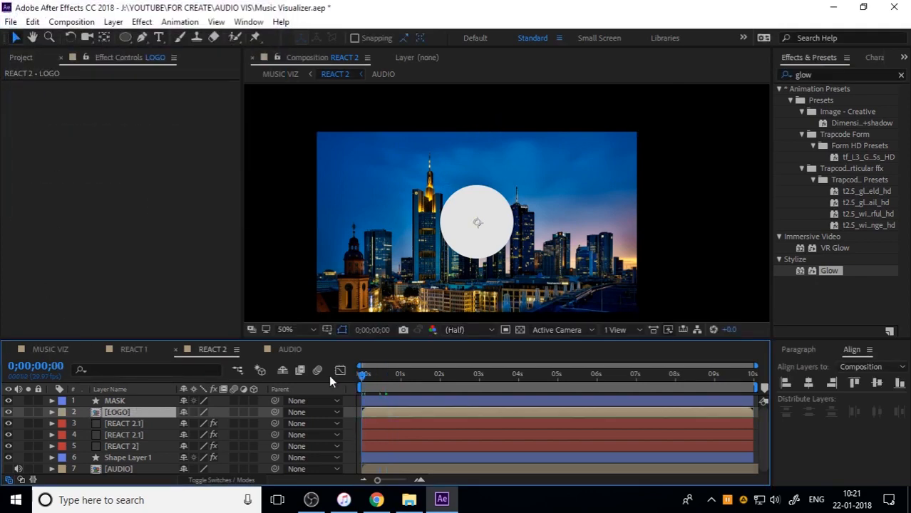
left_click(116, 401)
left_click(128, 413)
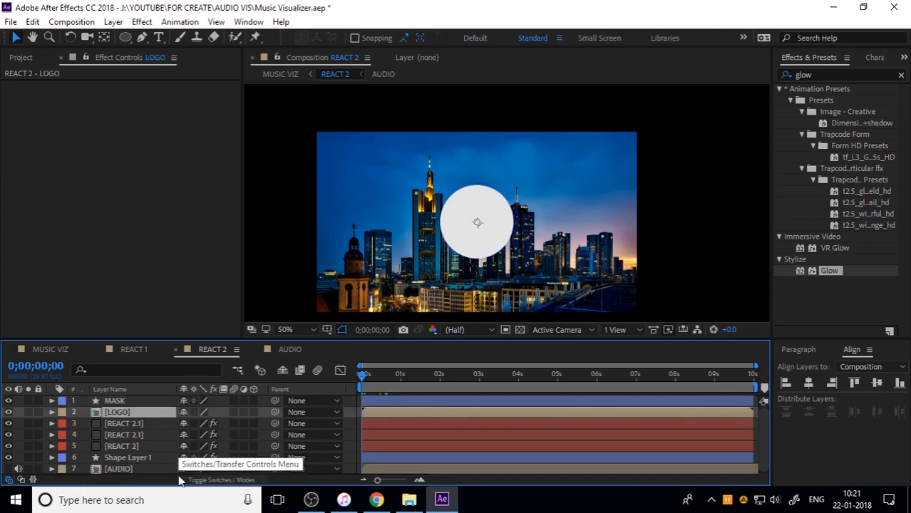
left_click(220, 481)
left_click(258, 412)
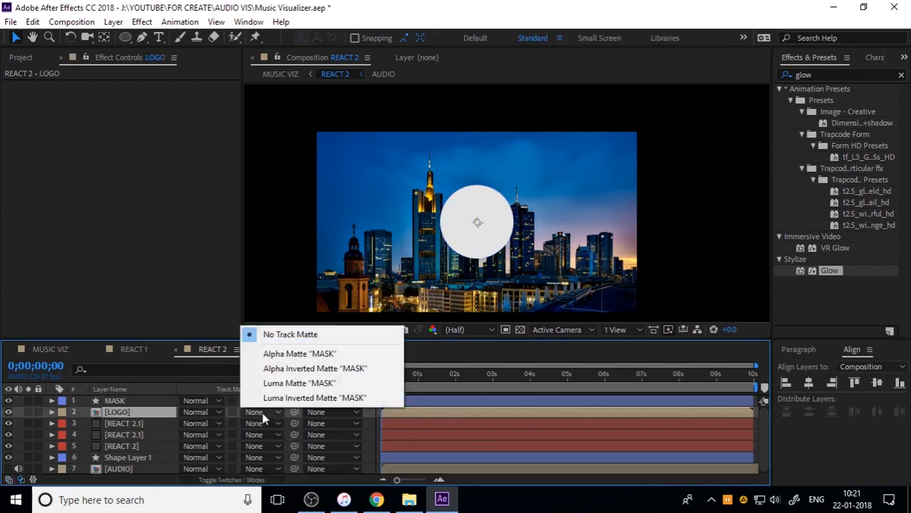
left_click(295, 353)
left_click(633, 274)
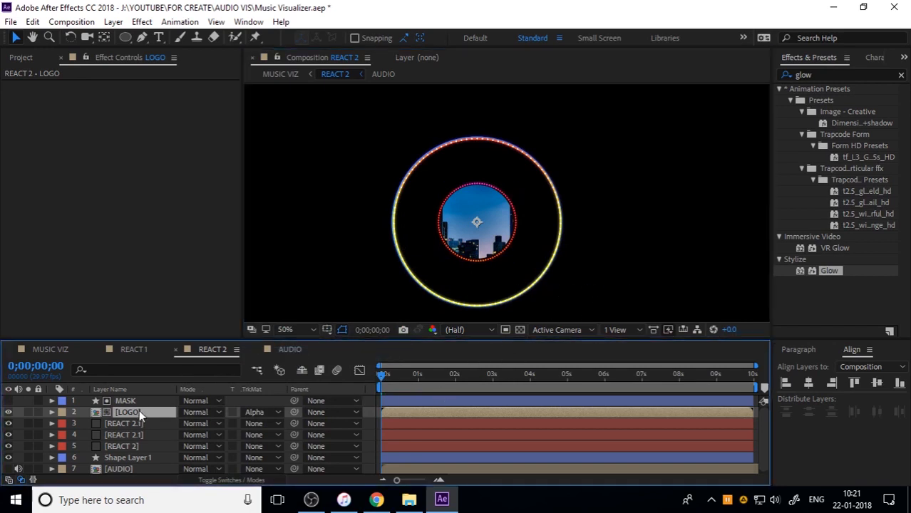
Open the LOGO composition, scale the Frankfurt image down around its centre, and return to REACT 2
double_click(142, 412)
left_click(653, 281)
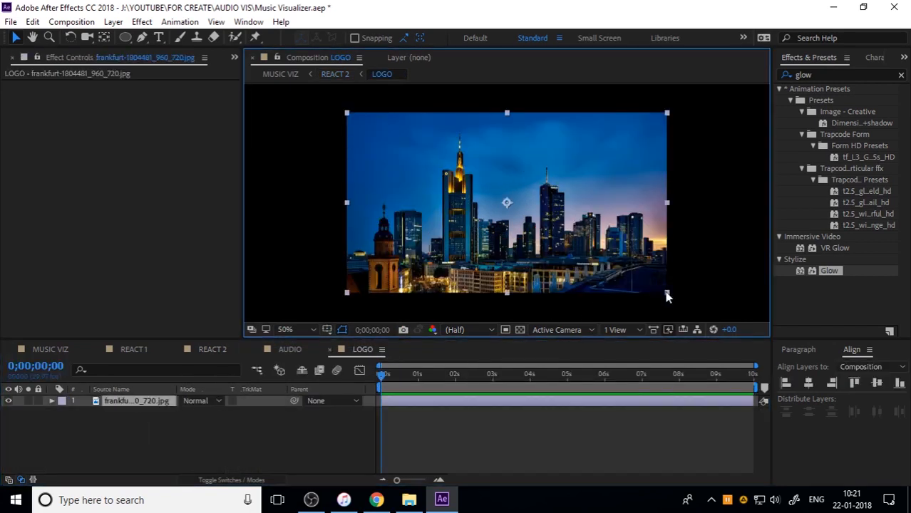
left_click_drag(667, 297, 618, 265)
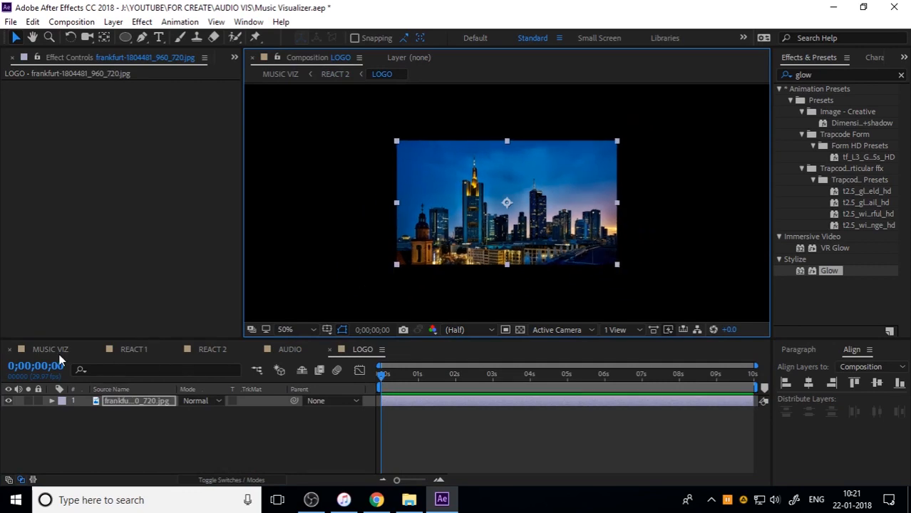
left_click(210, 354)
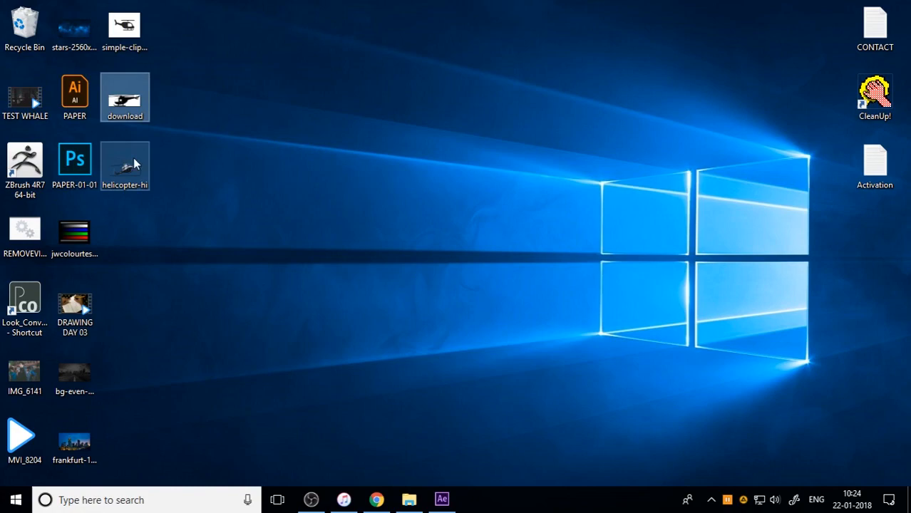
Place helicopter-hi.png in the LOGO composition as a small helicopter between the two skyscrapers
left_click_drag(128, 162, 577, 218)
left_click_drag(725, 204, 519, 206)
scroll(540, 214, "up", 2)
Animate the helicopter's position from 937.5, 550 at 0;00;00;00 to 974, 542 at 0;00;09;29
key("p")
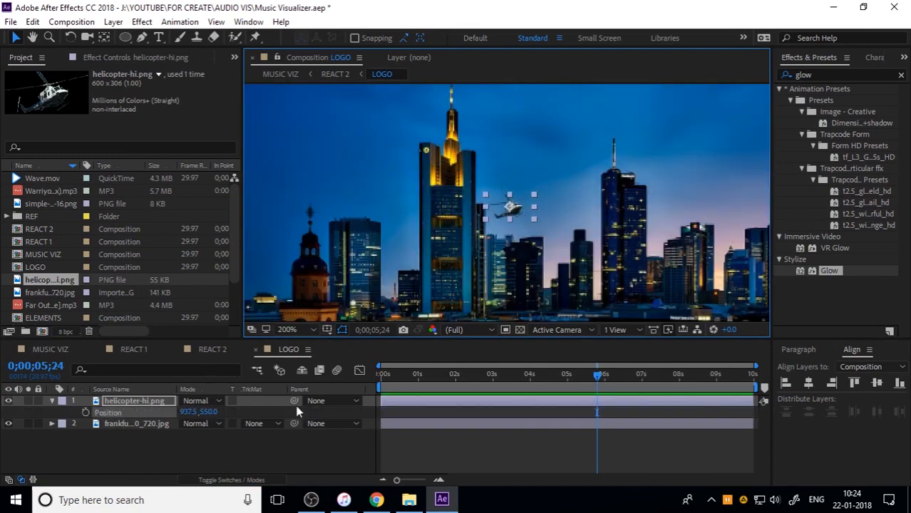
left_click(384, 375)
left_click(85, 413)
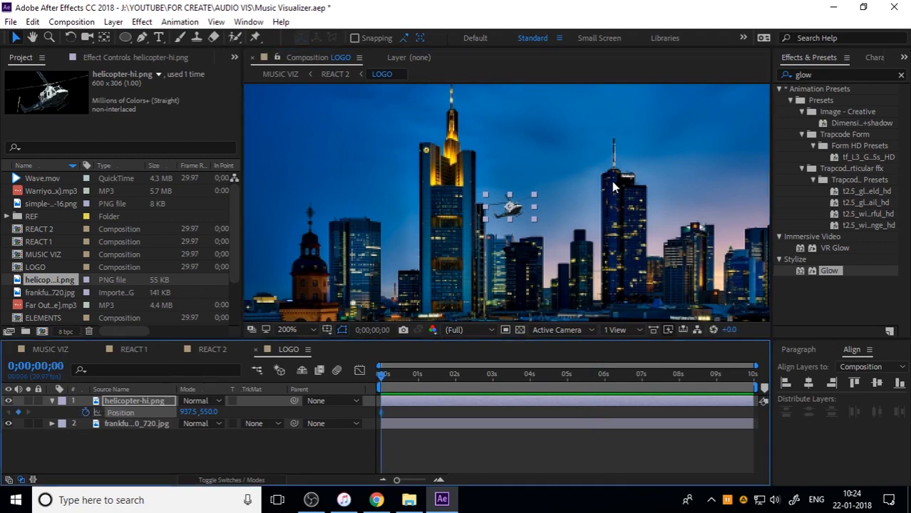
left_click_drag(436, 371, 832, 385)
left_click_drag(522, 208, 569, 201)
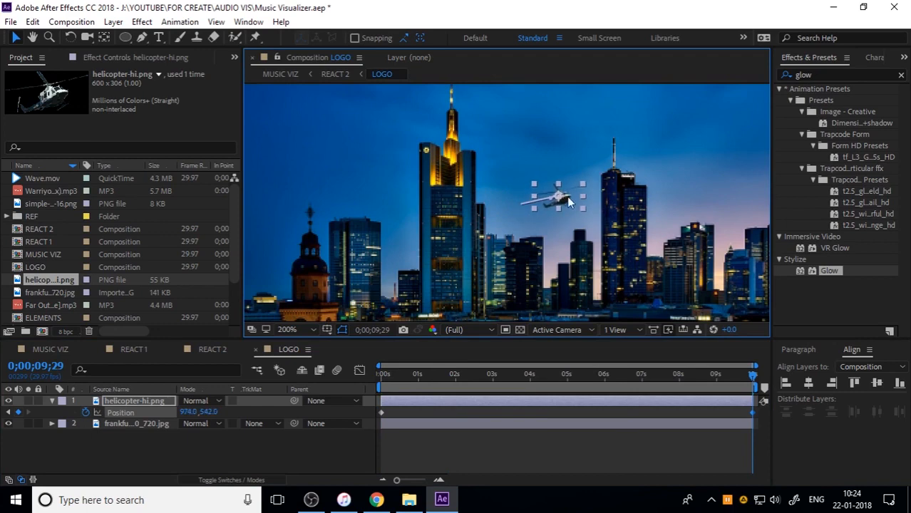
Check the helicopter's flight in REACT 2 and move its starting position keyframe in LOGO to 904, 550
left_click(213, 349)
scroll(449, 285, "up", 2)
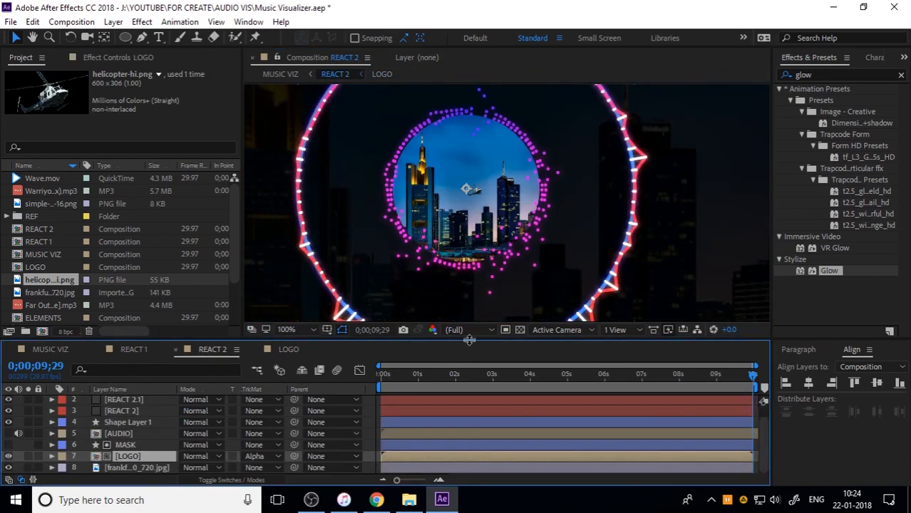
left_click_drag(419, 375, 348, 377)
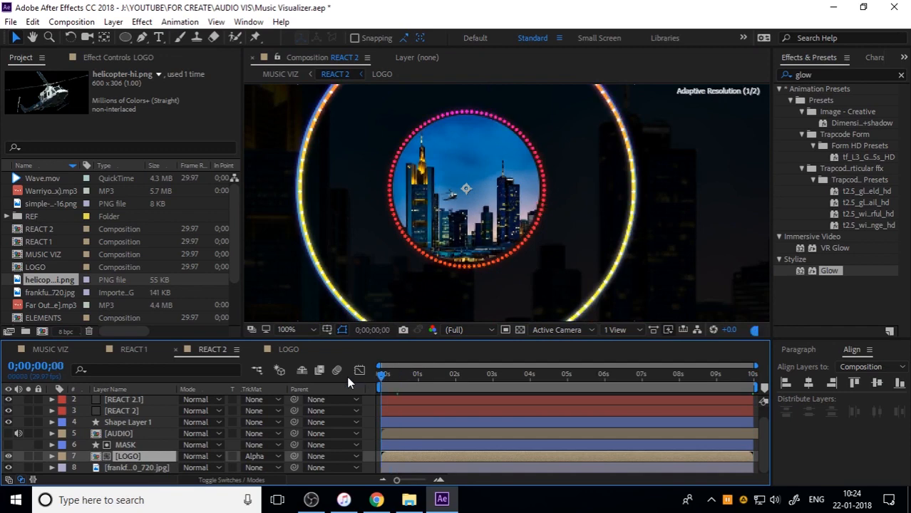
left_click(286, 349)
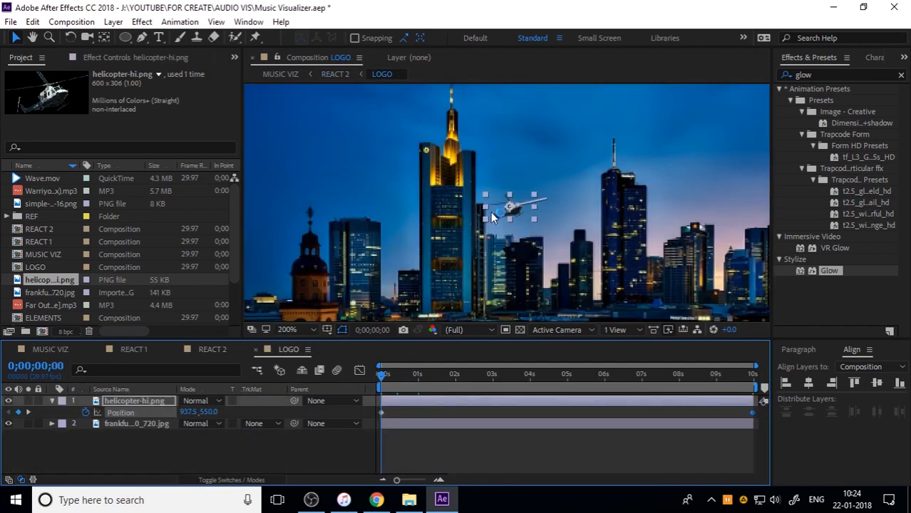
left_click(503, 218)
left_click_drag(501, 218, 456, 217)
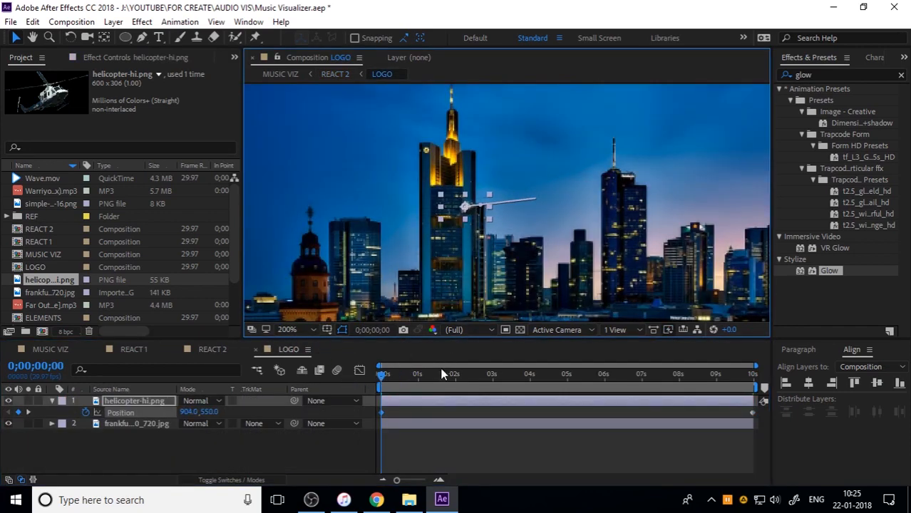
Move the helicopter's keyframe at 0;00;09;29 to 993, 527.5 and add a lower one at 0;00;04;21 at 953, 553.4
left_click_drag(382, 375, 812, 370)
left_click_drag(564, 202, 588, 182)
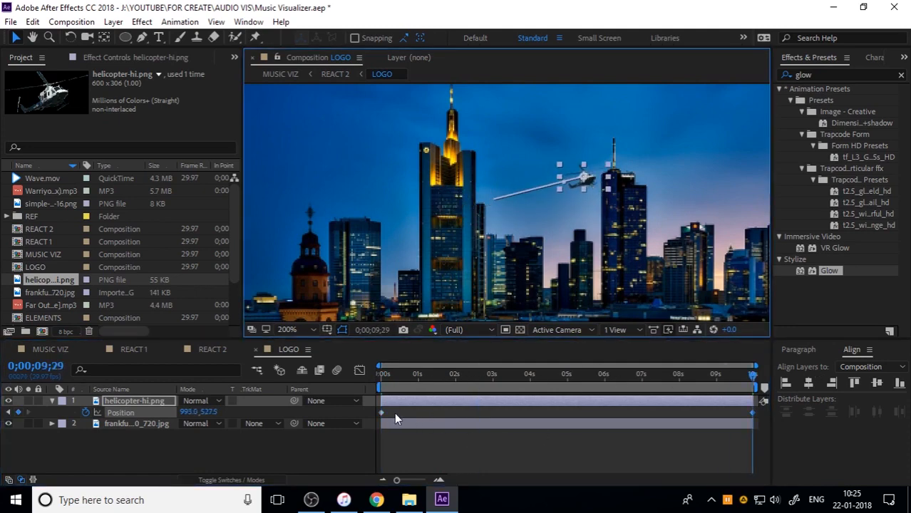
left_click_drag(523, 378, 556, 376)
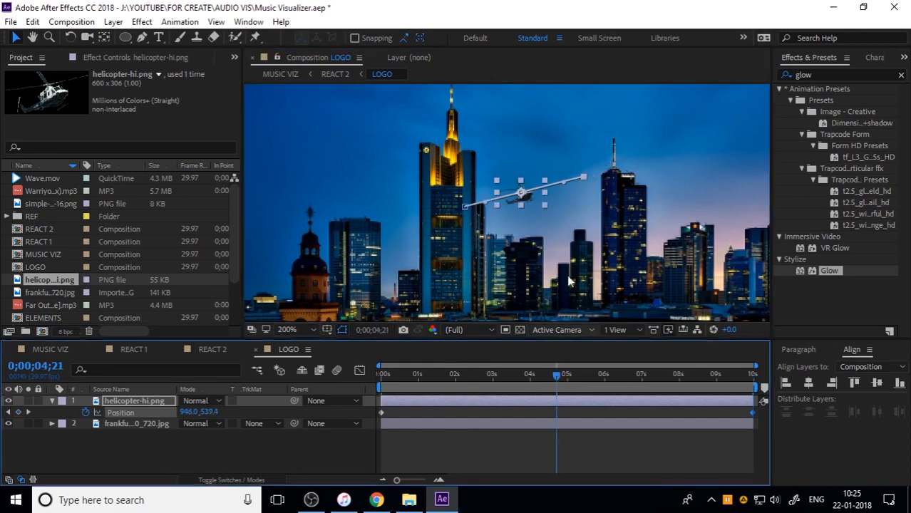
left_click_drag(526, 192, 533, 212)
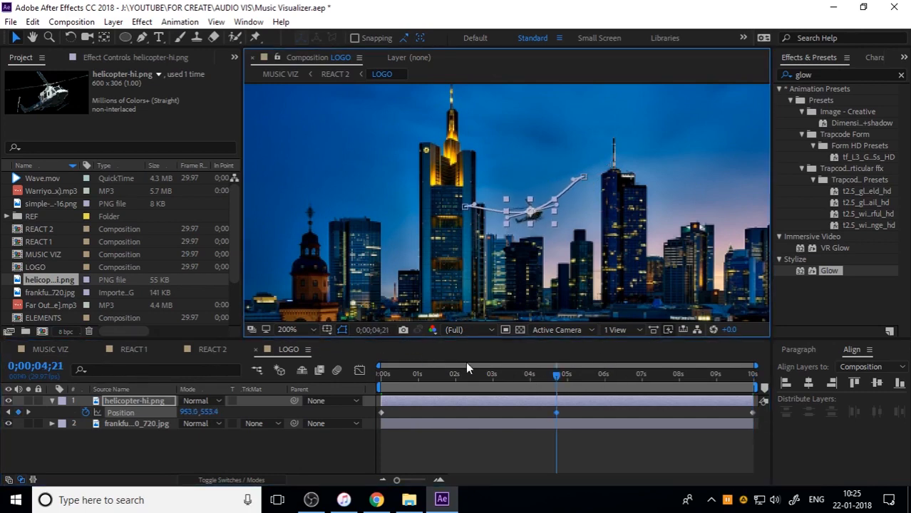
Preview the REACT 2 composition from the start and with the whole frame fitted to the viewer
left_click(219, 355)
key("space")
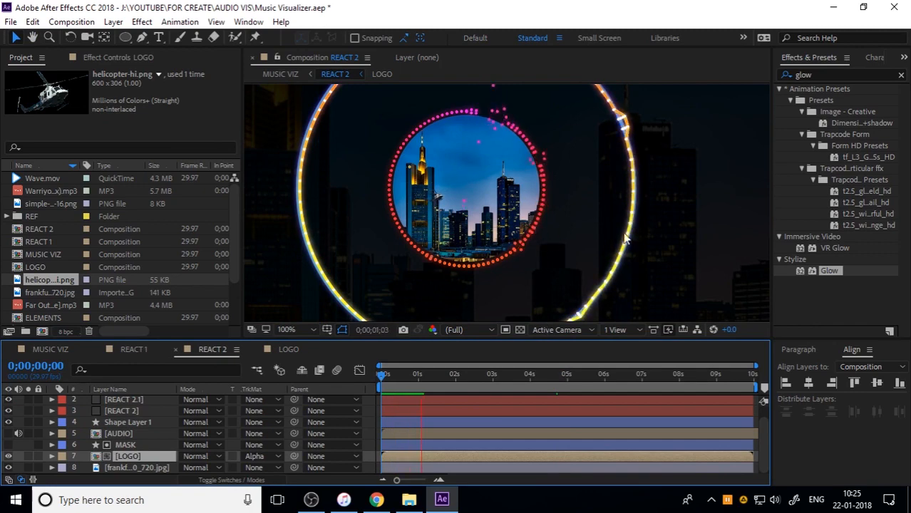
left_click(659, 227)
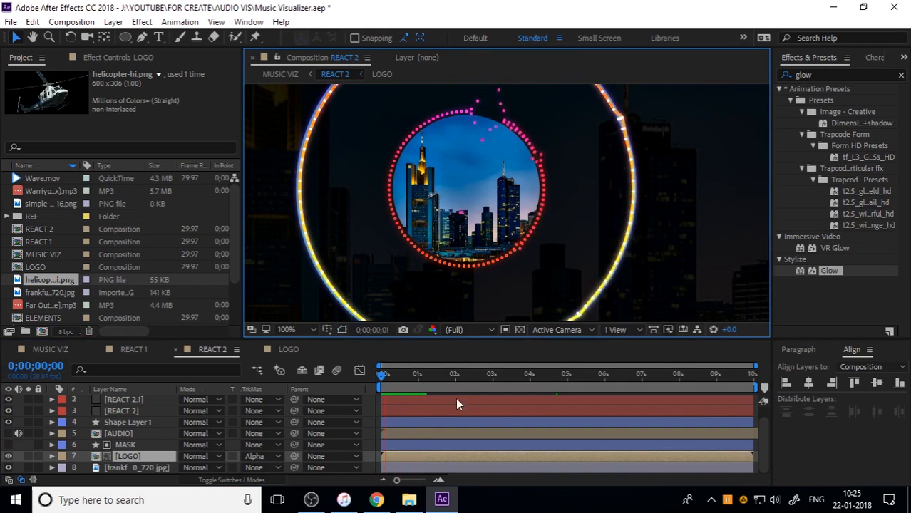
left_click(361, 371)
key("comma")
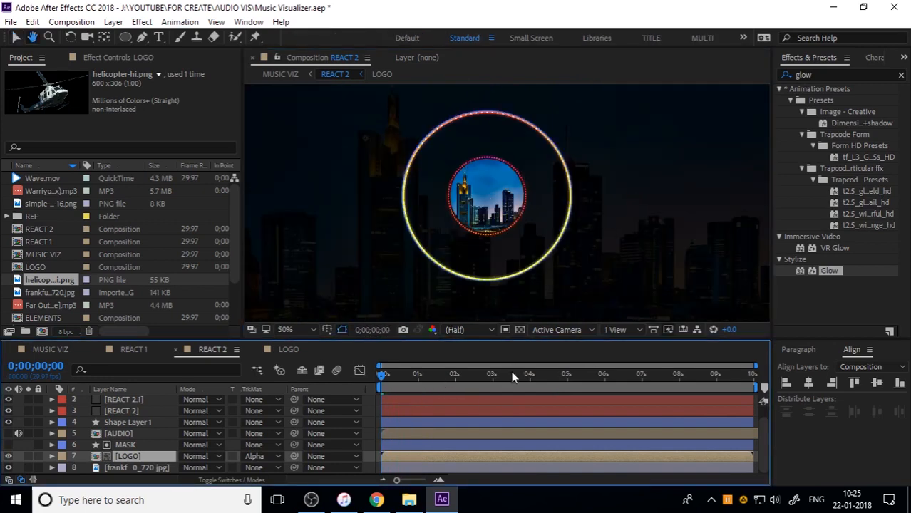
key("space")
key("comma")
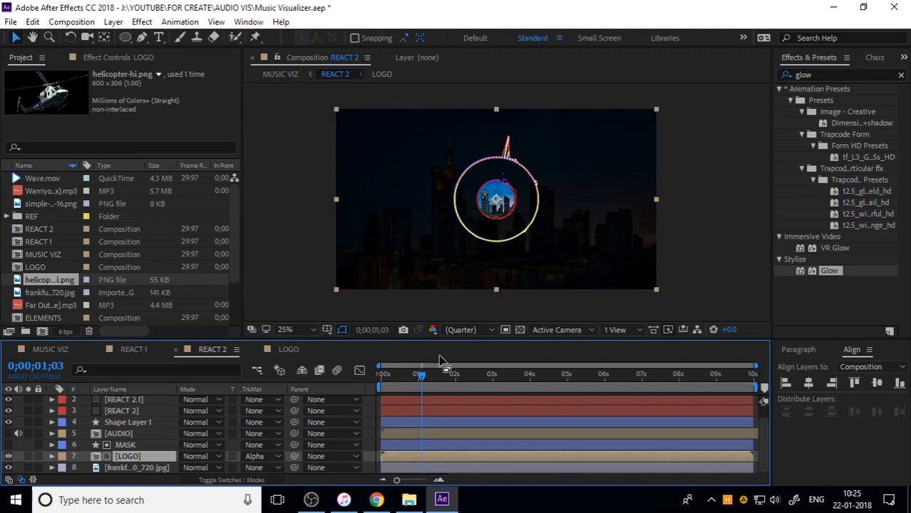
left_click(285, 330)
left_click(369, 107)
key("space")
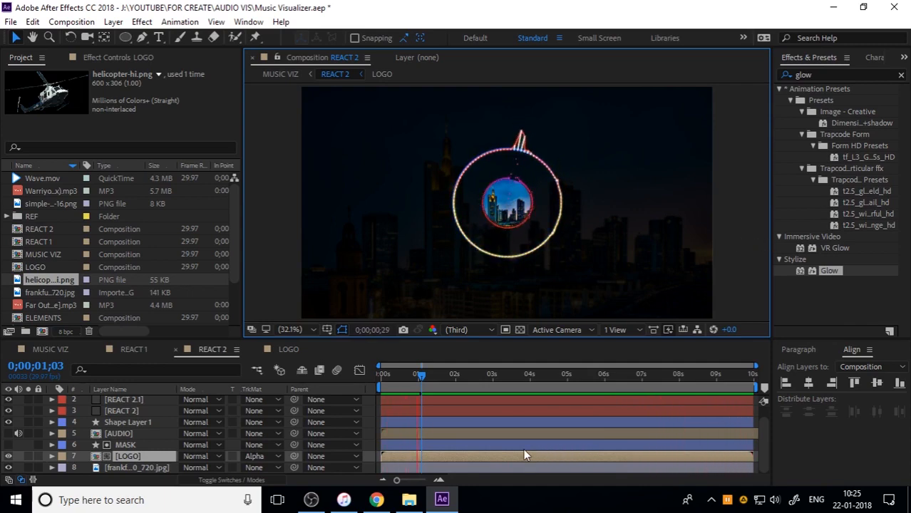
key("space")
left_click(310, 500)
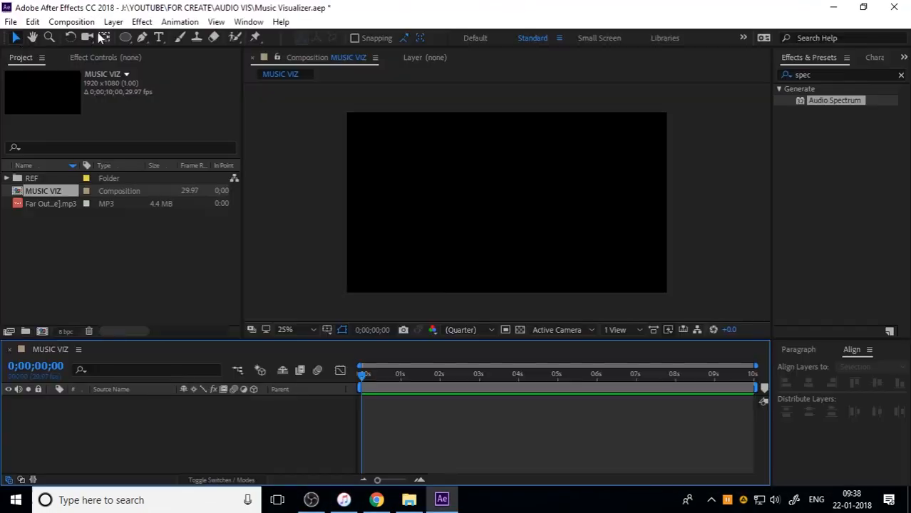
Create an ellipse shape layer in MUSIC VIZ and set its ellipse path size to 500 × 500
double_click(129, 35)
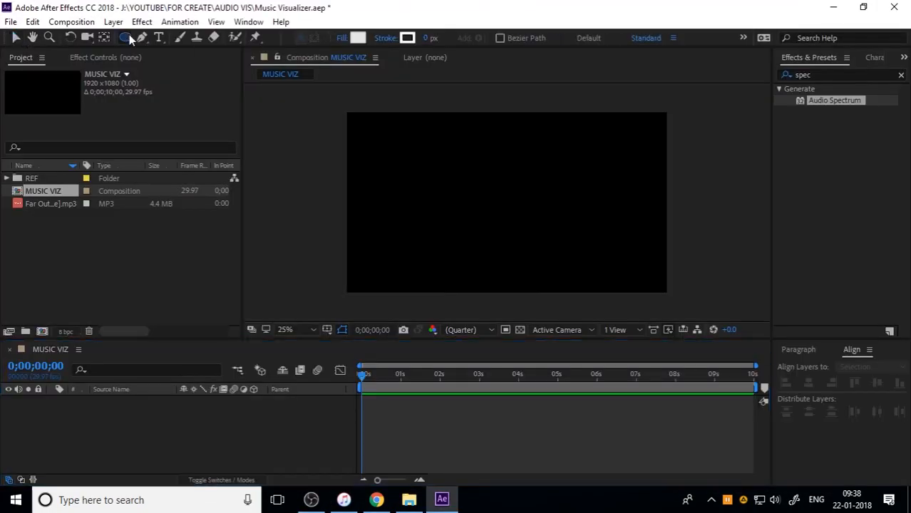
left_click(74, 424)
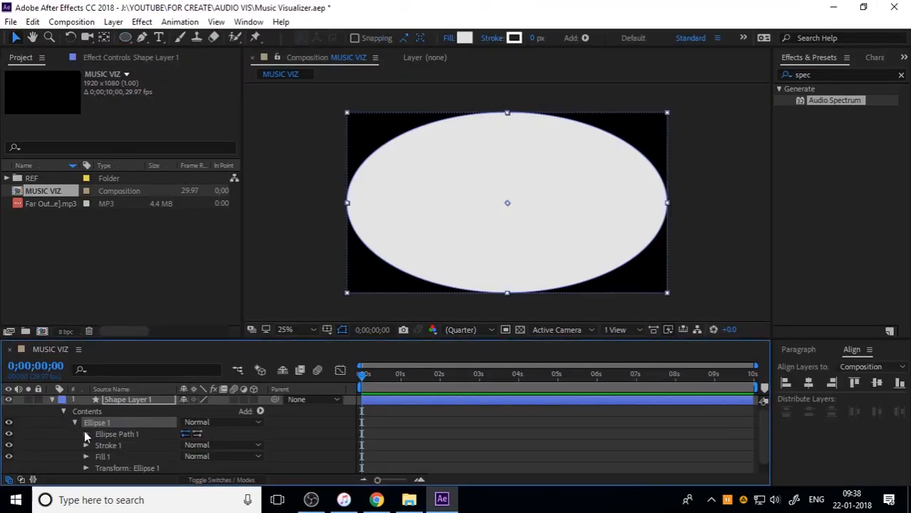
left_click(86, 435)
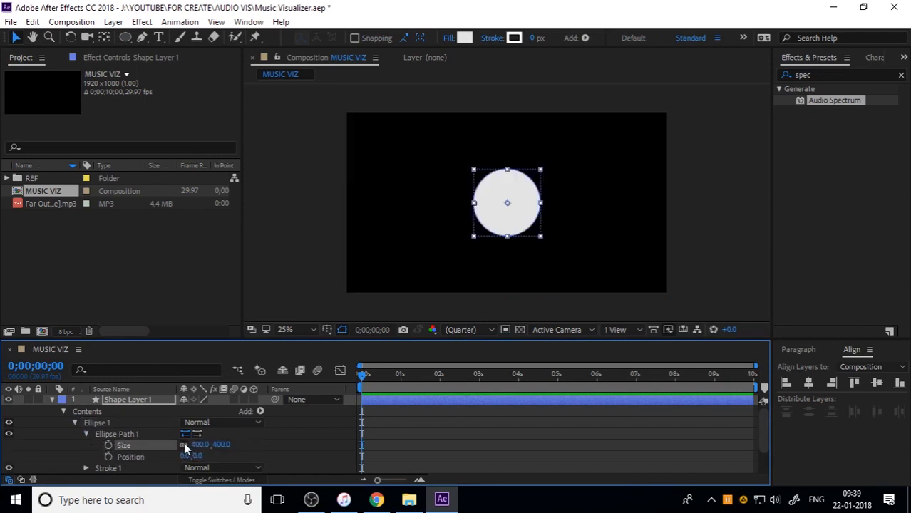
left_click(202, 445)
type("500")
key("Return")
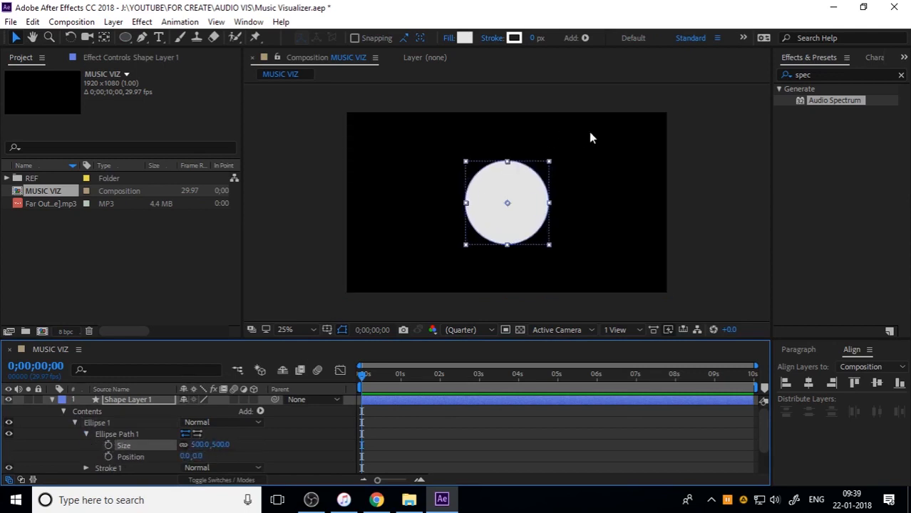
left_click(650, 237)
left_click(51, 401)
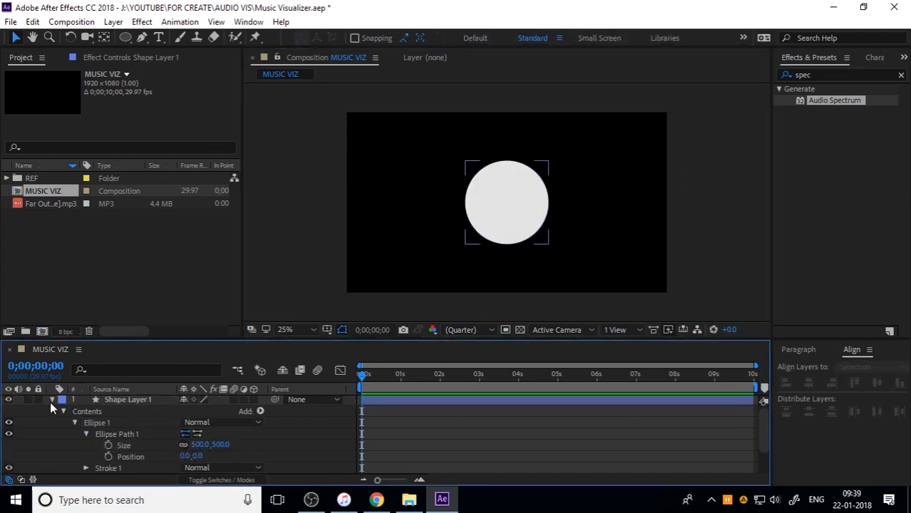
Convert the circle's Ellipse Path 1 in Shape Layer 1 to a Bezier path
left_click(100, 402)
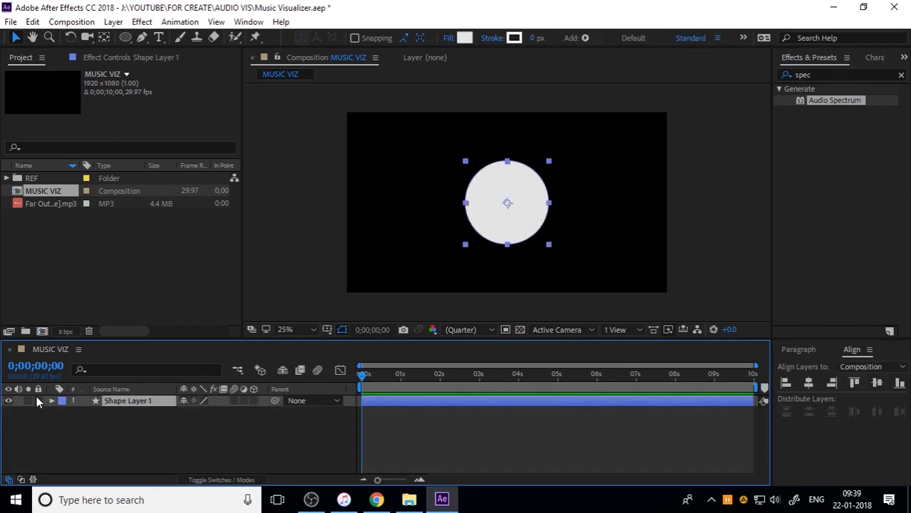
left_click(50, 402)
left_click(126, 433)
left_click(114, 424)
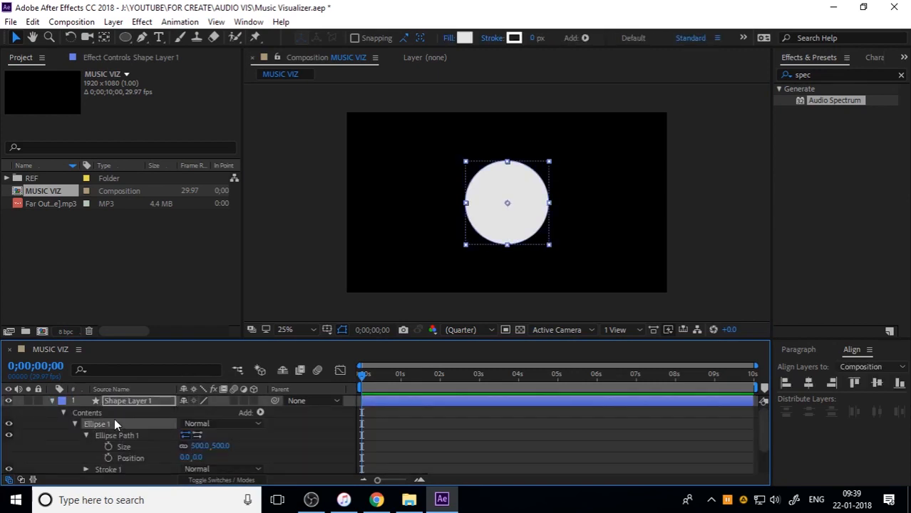
left_click(116, 434)
right_click(116, 434)
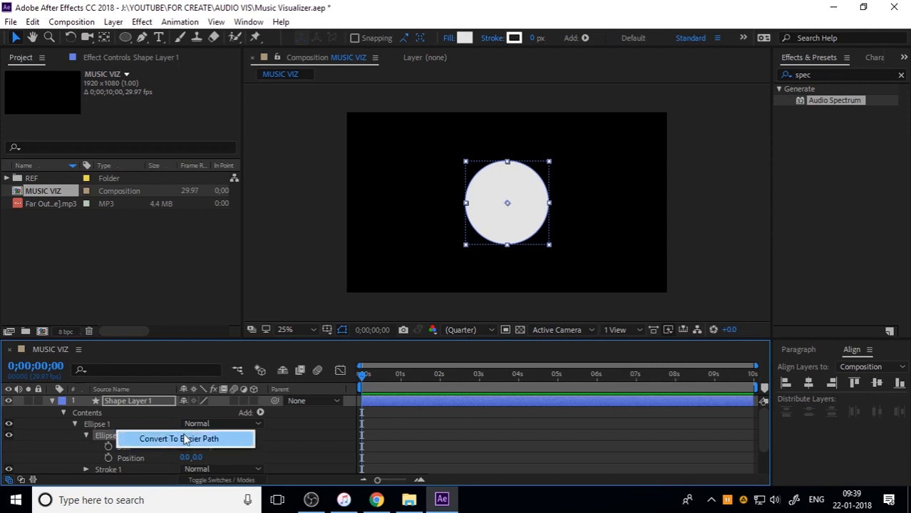
left_click(178, 439)
left_click(86, 436)
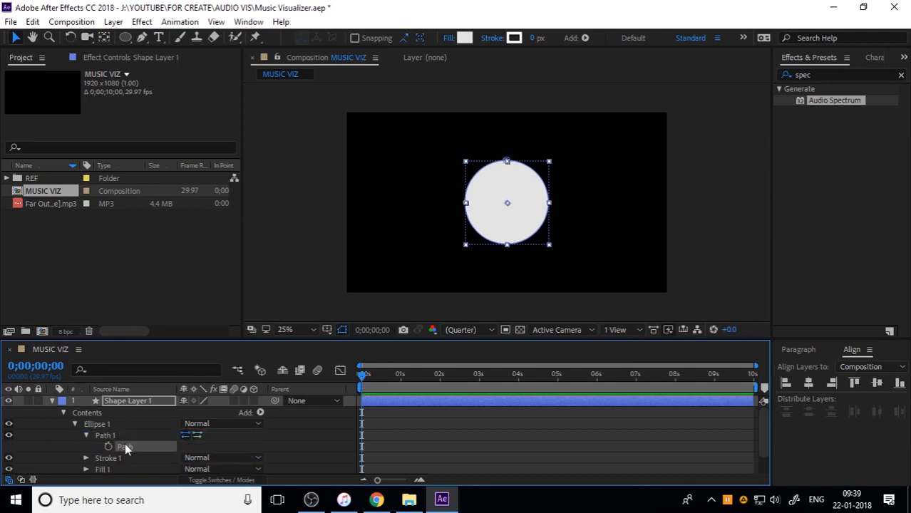
Select the circle's Bezier path, collapse Shape Layer 1 and hide the layer
left_click(125, 445)
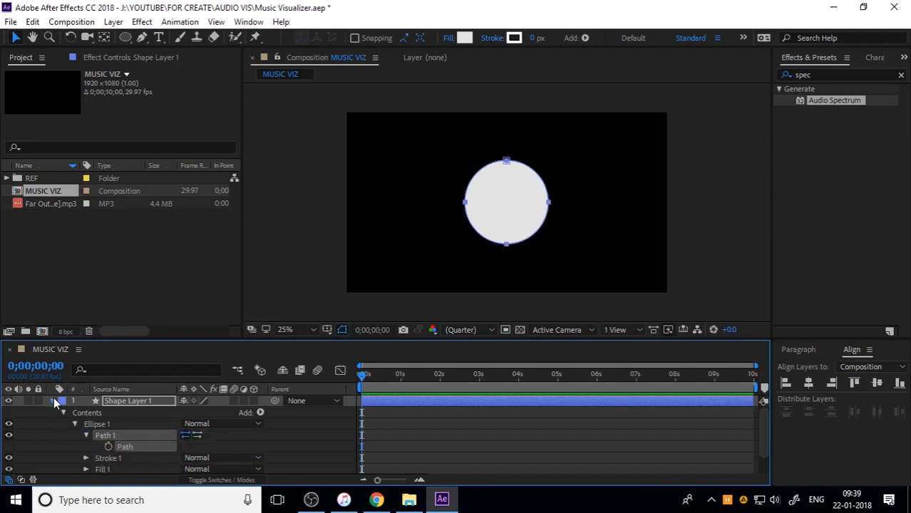
left_click(52, 401)
left_click(106, 438)
left_click(128, 401)
Create a 1920 × 1080 px dark gray solid named React 1 in MUSIC VIZ
left_click(113, 22)
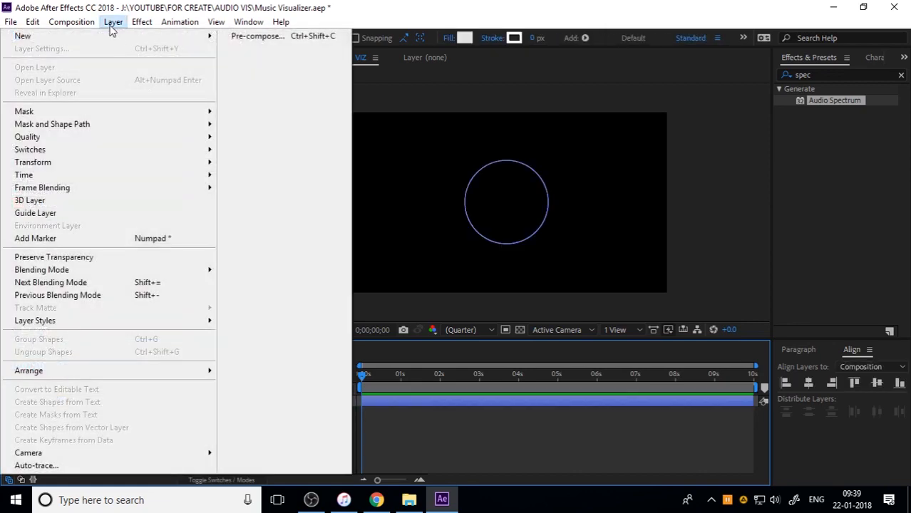
mouse_move(119, 41)
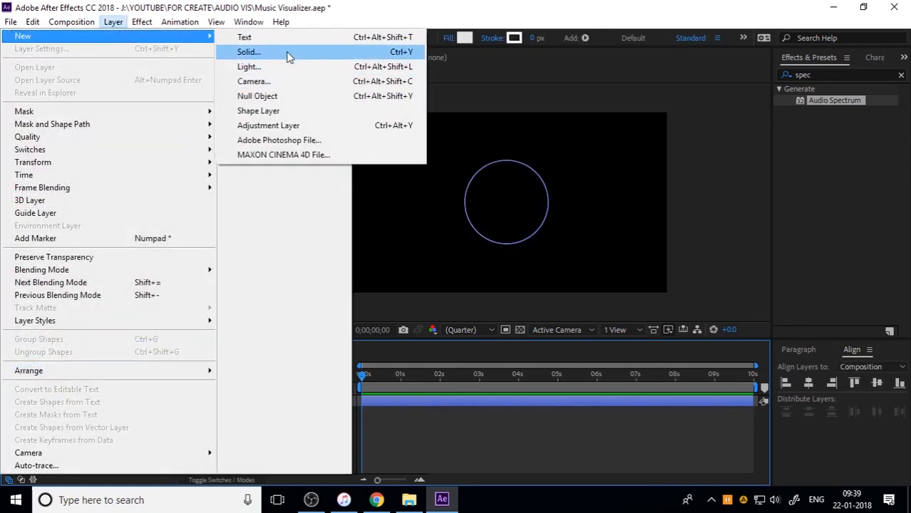
left_click(289, 52)
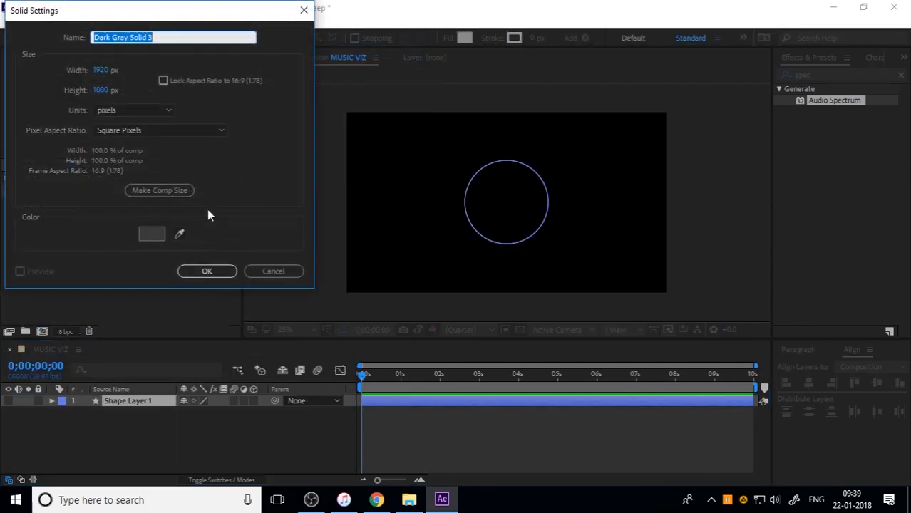
type("React 1")
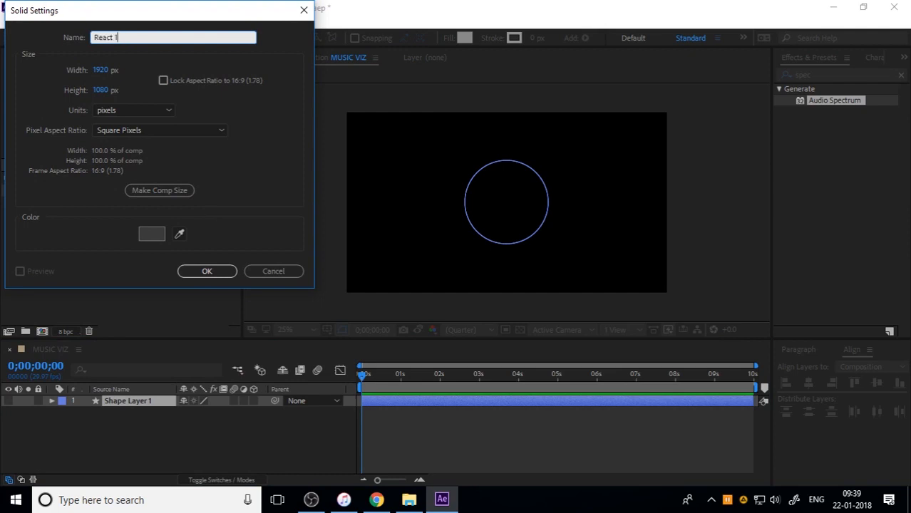
key("Return")
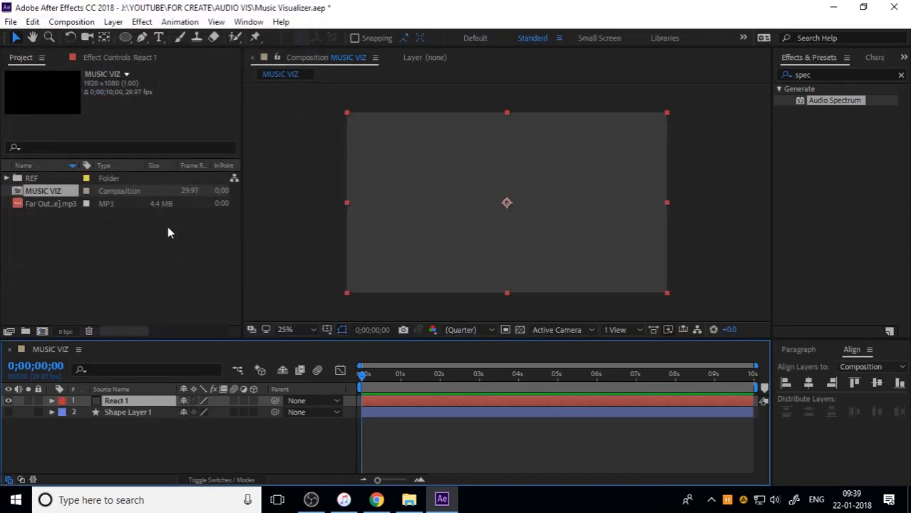
Add a new mask to React 1 and replace its Mask Path with the circle's Bezier path
right_click(125, 401)
mouse_move(219, 61)
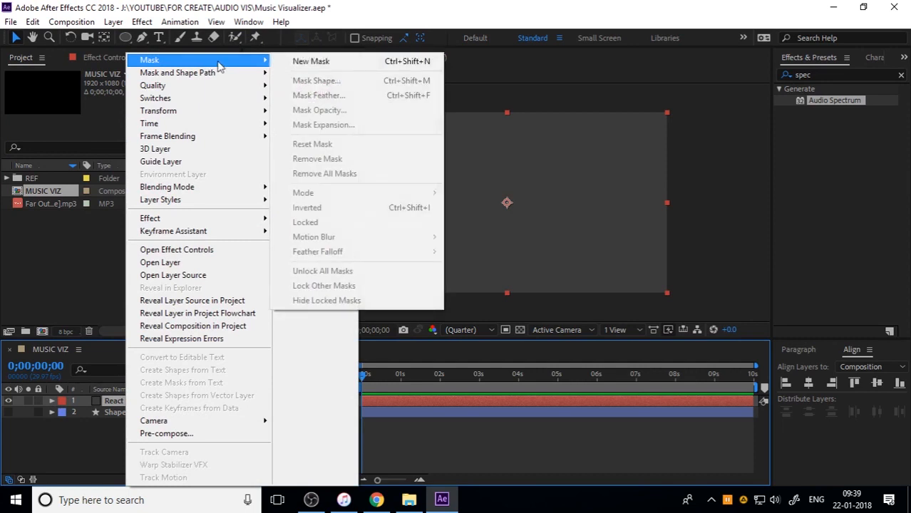
left_click(310, 62)
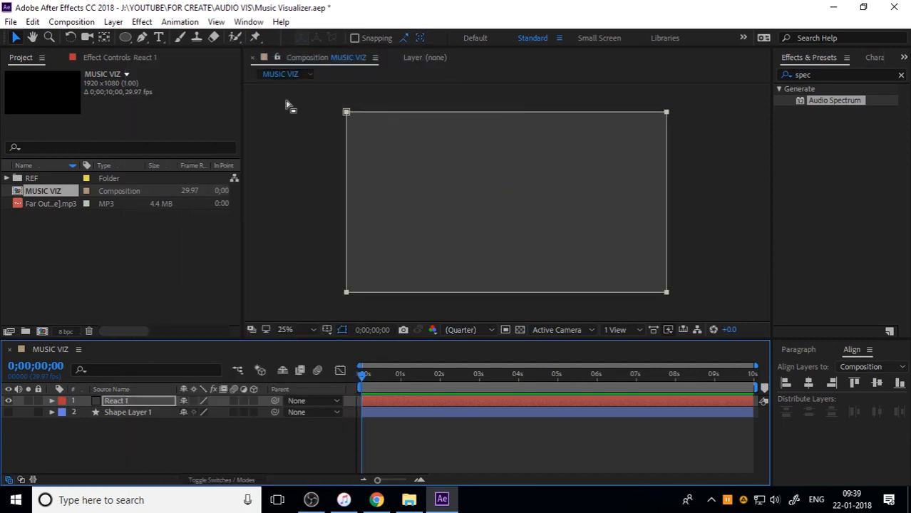
left_click(52, 402)
left_click(63, 413)
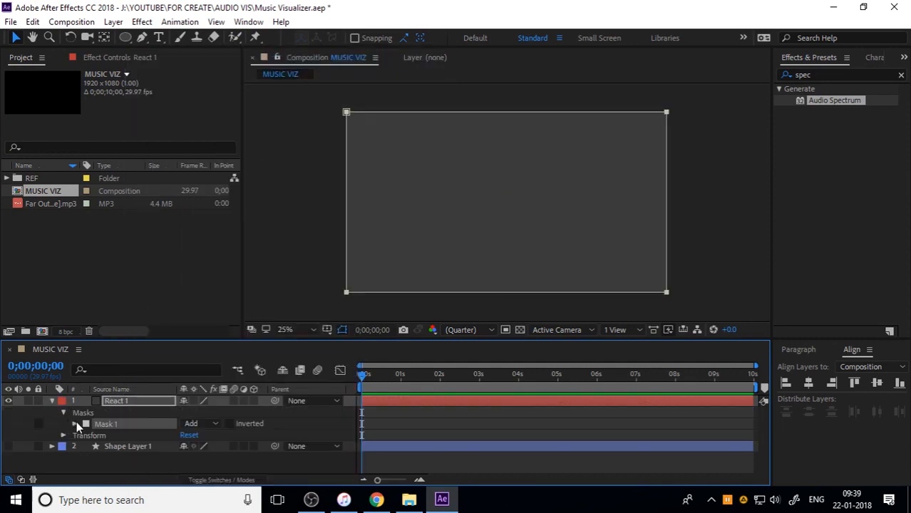
left_click(75, 424)
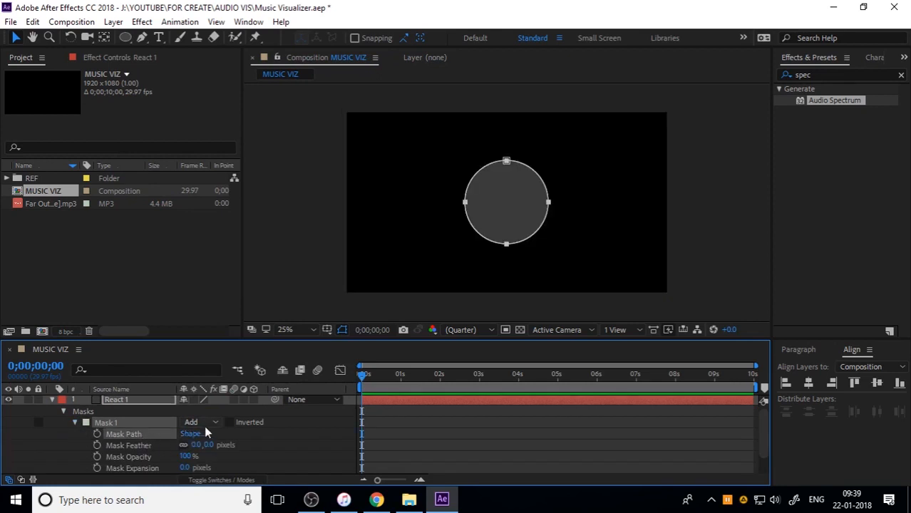
Set Mask 1's mode to None and collapse the React 1 layer
left_click(203, 424)
left_click(214, 320)
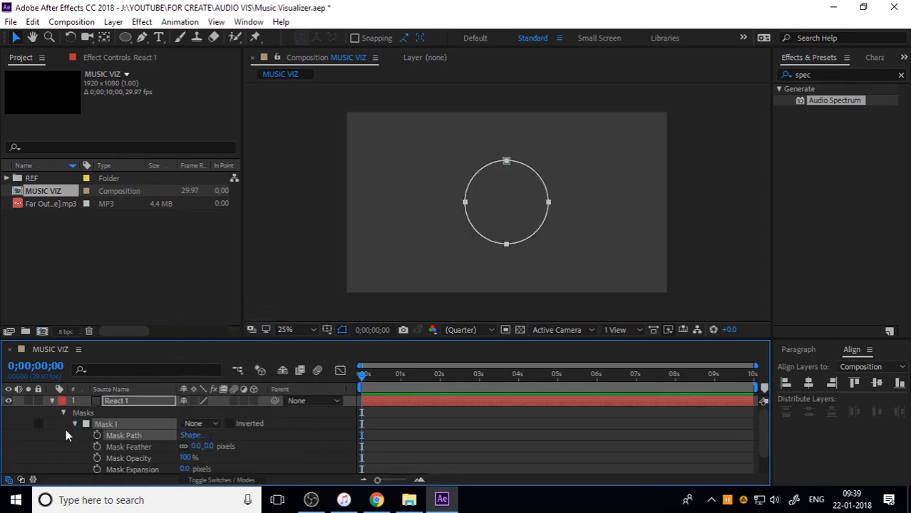
left_click(54, 402)
left_click(133, 452)
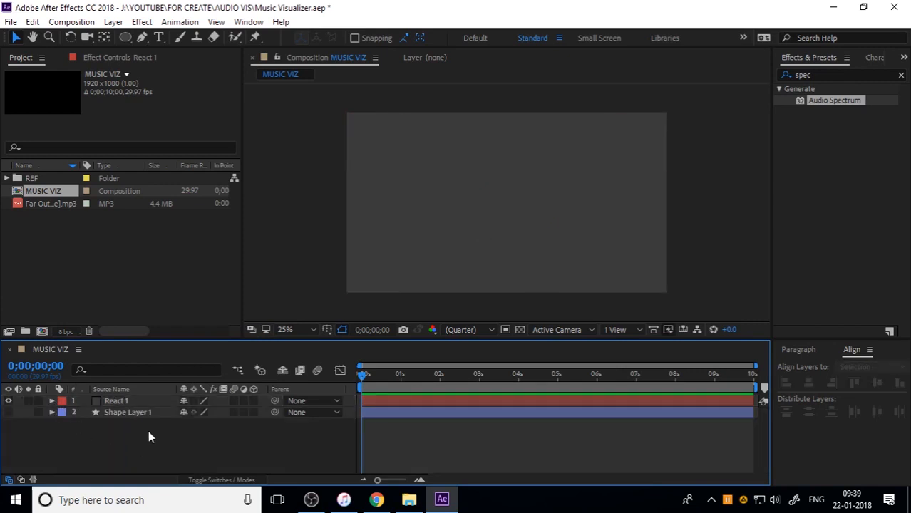
Apply the Audio Spectrum effect to the React 1 solid
left_click(137, 402)
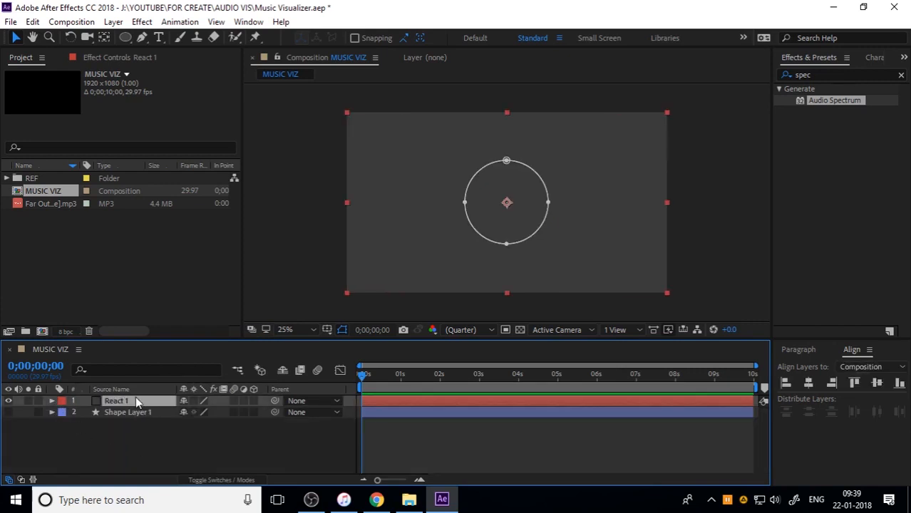
left_click(142, 21)
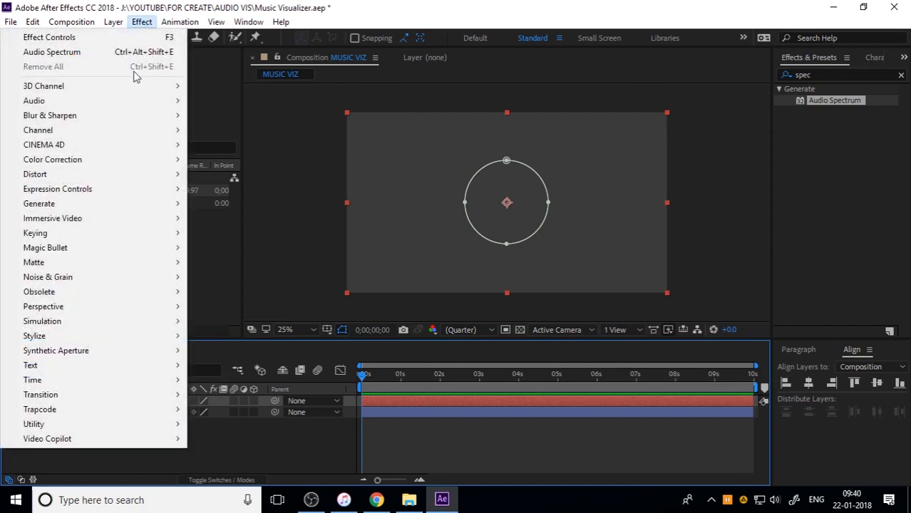
mouse_move(155, 205)
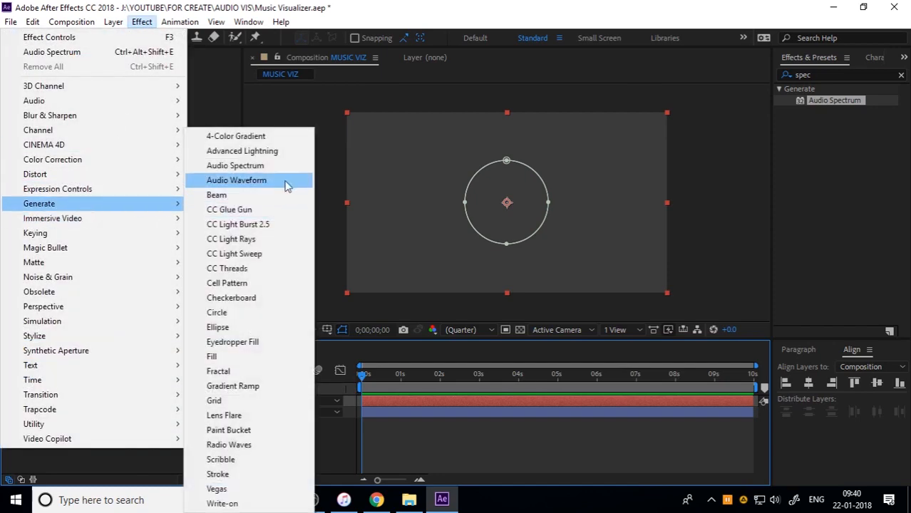
left_click(305, 166)
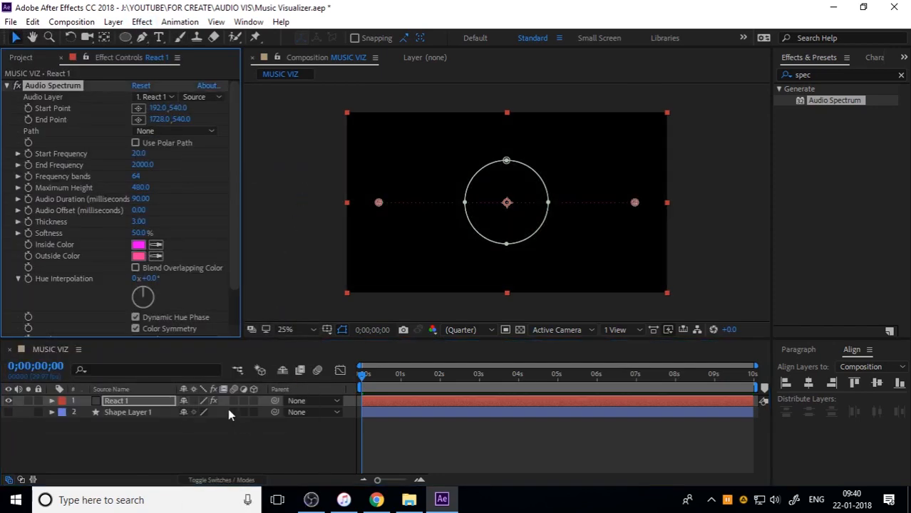
left_click(152, 451)
Add the Far Out MP3 track as the lowest layer in MUSIC VIZ and pre-compose it as AUDIO
left_click(22, 58)
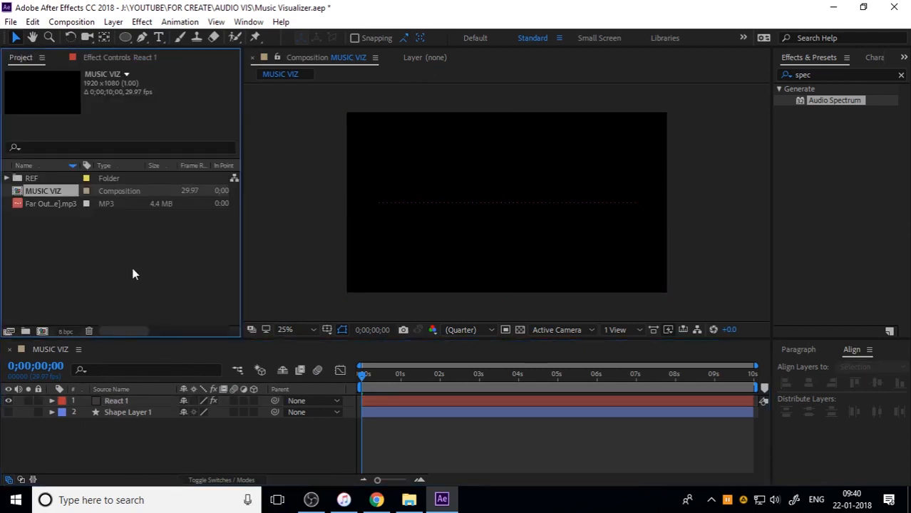
left_click_drag(49, 204, 123, 465)
right_click(126, 425)
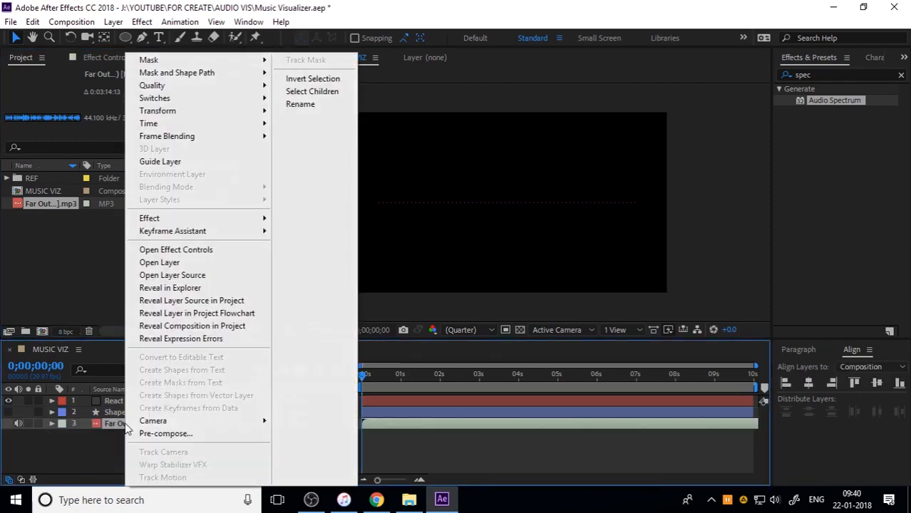
left_click(165, 434)
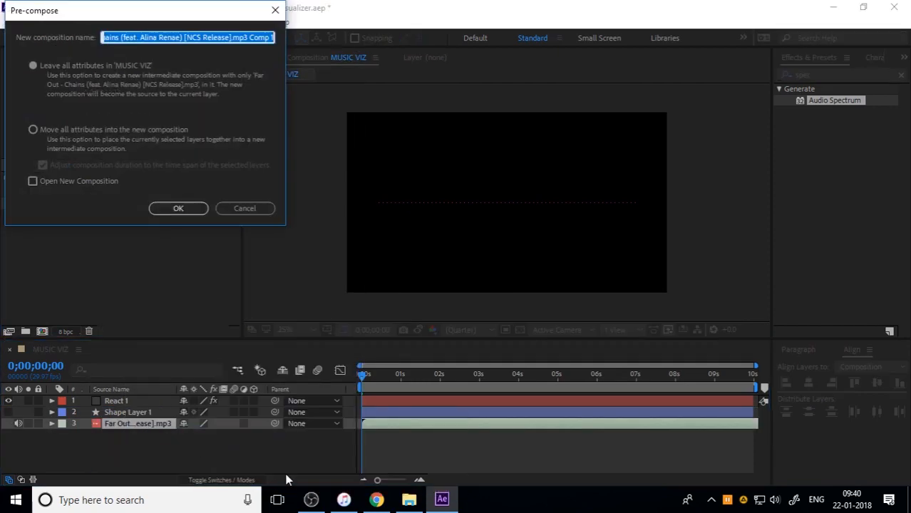
type("AUDIO")
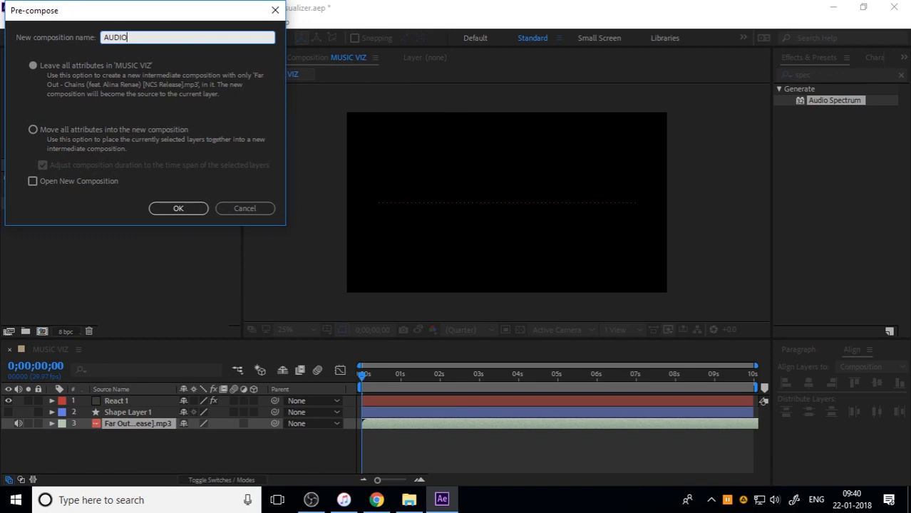
key("Return")
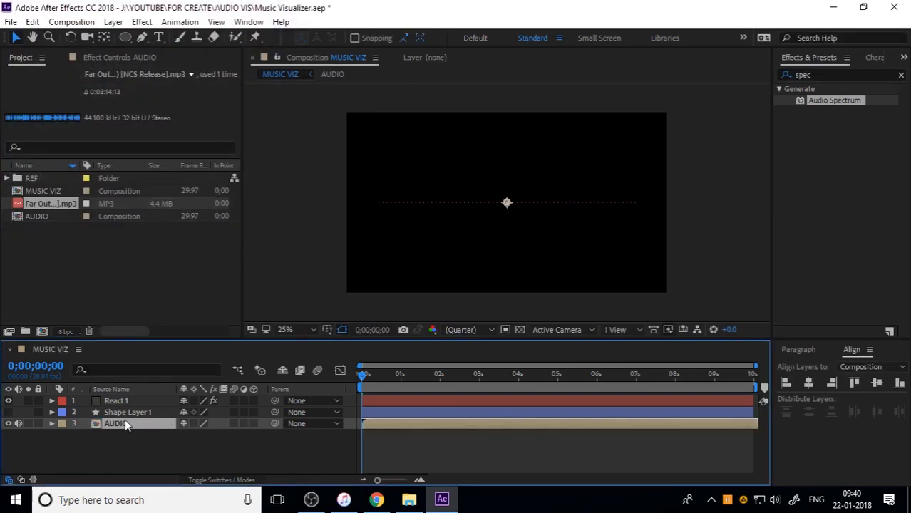
Set React 1's Audio Spectrum path to Mask 1 and its audio layer to AUDIO
left_click(125, 401)
left_click(99, 57)
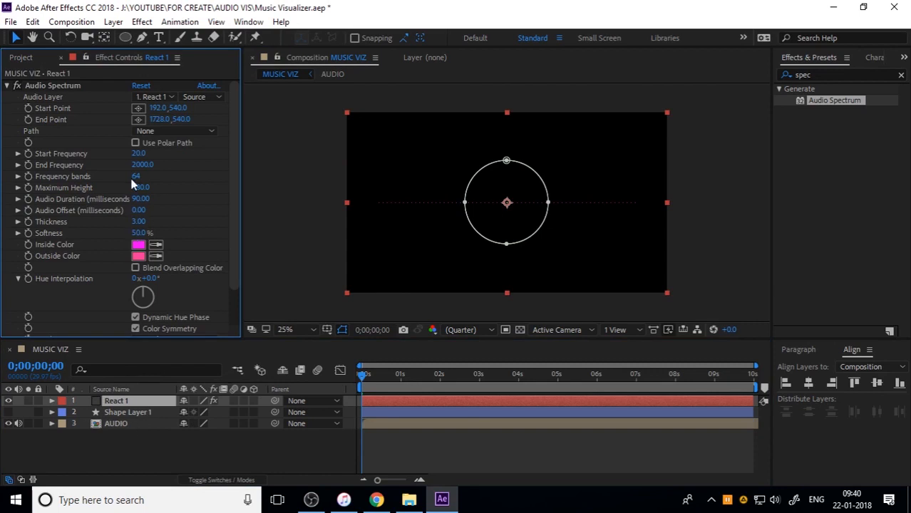
left_click(159, 132)
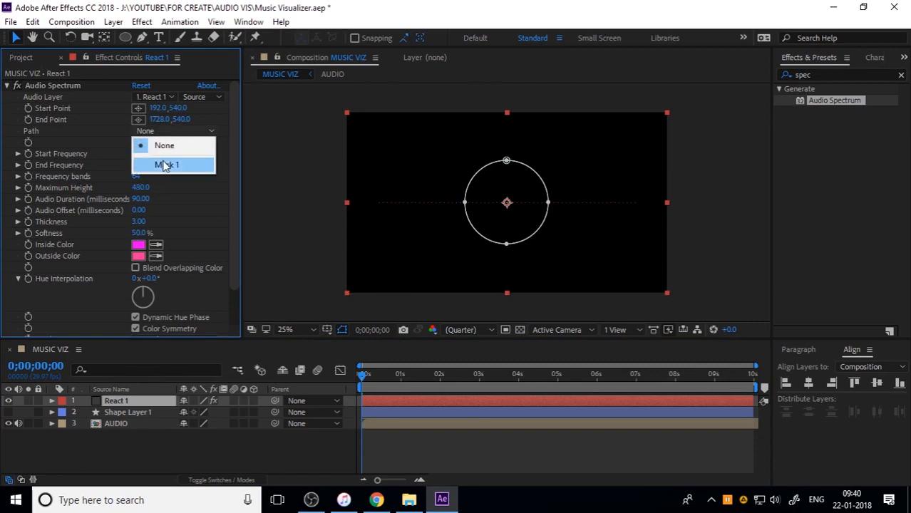
left_click(165, 165)
left_click(152, 97)
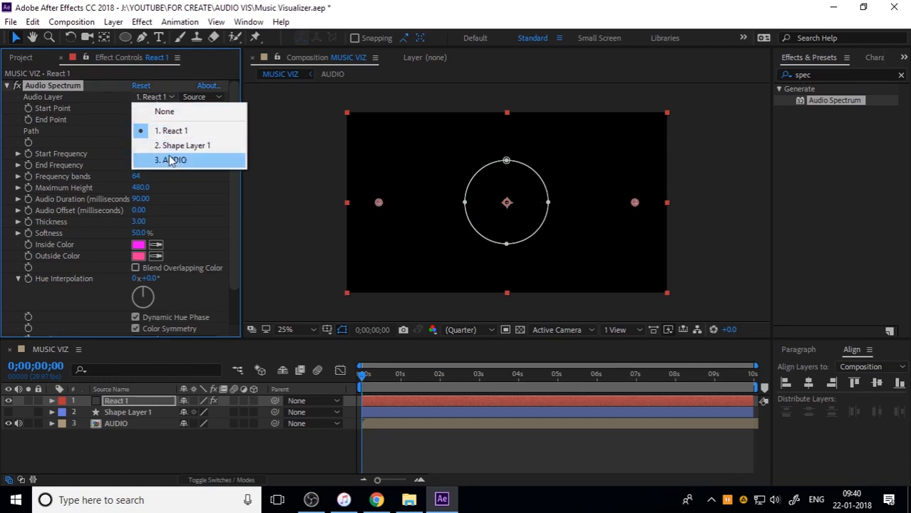
left_click(171, 160)
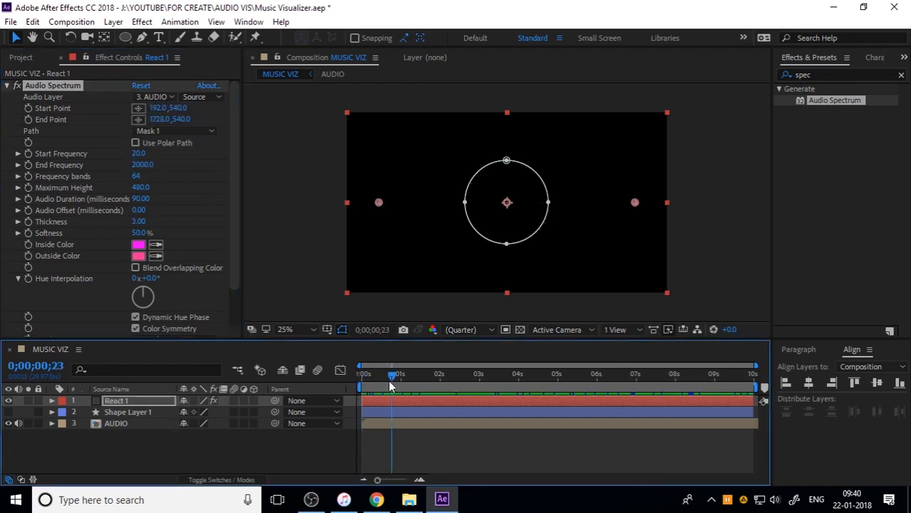
Preview the circular spectrum with its audio from the start and move the current time to 0;00;04;08
left_click(400, 444)
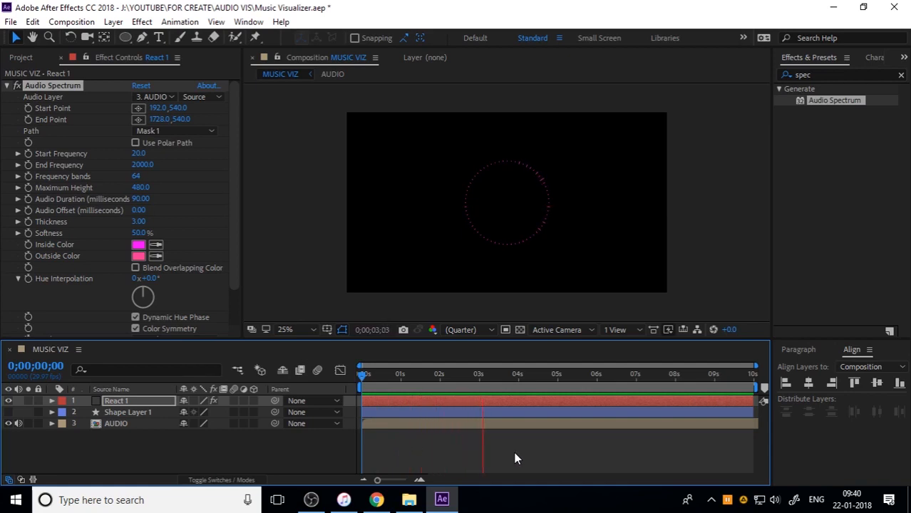
key("space")
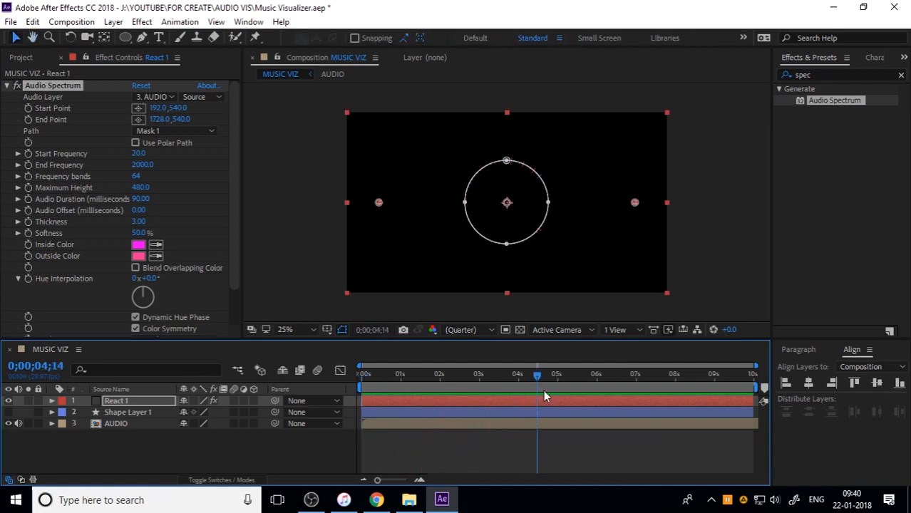
mouse_move(539, 383)
left_mouse_down()
mouse_move(517, 378)
mouse_move(529, 378)
left_mouse_up()
Set the Audio Spectrum softness to 0% and its maximum height to 800
left_click(139, 233)
type("0")
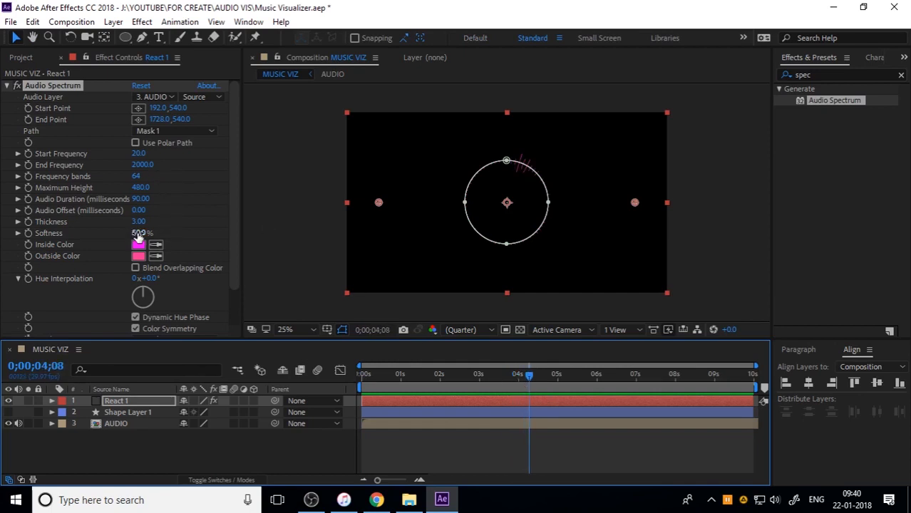
key("Return")
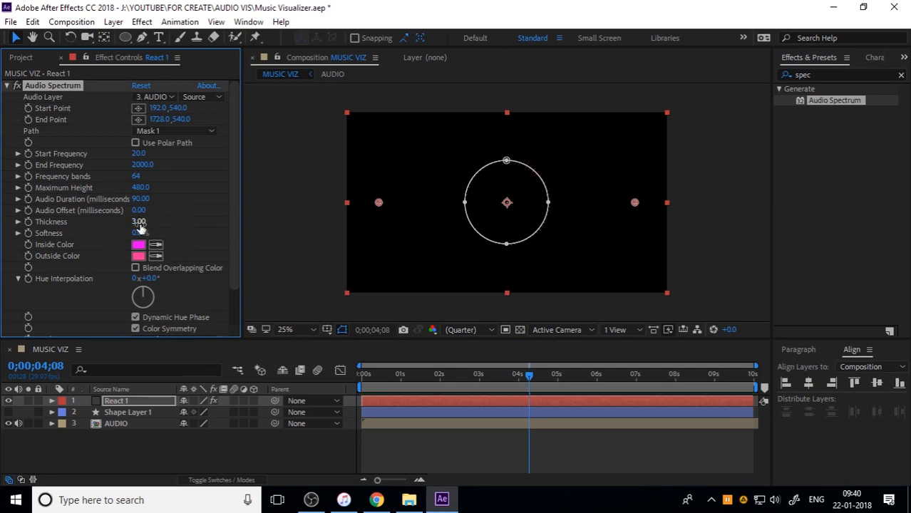
left_click(142, 188)
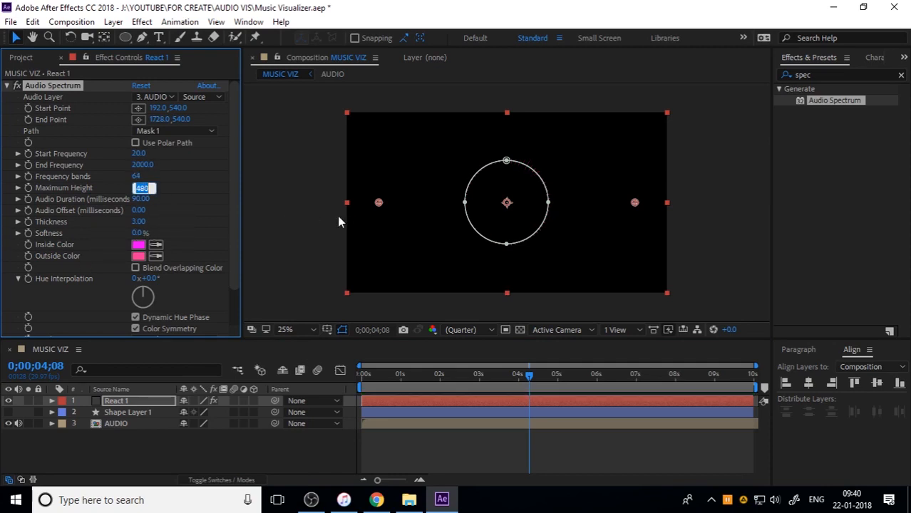
type("8")
key("Return")
Set the Audio Spectrum frequency bands to 99 and preview the ring from the start
left_click(139, 177)
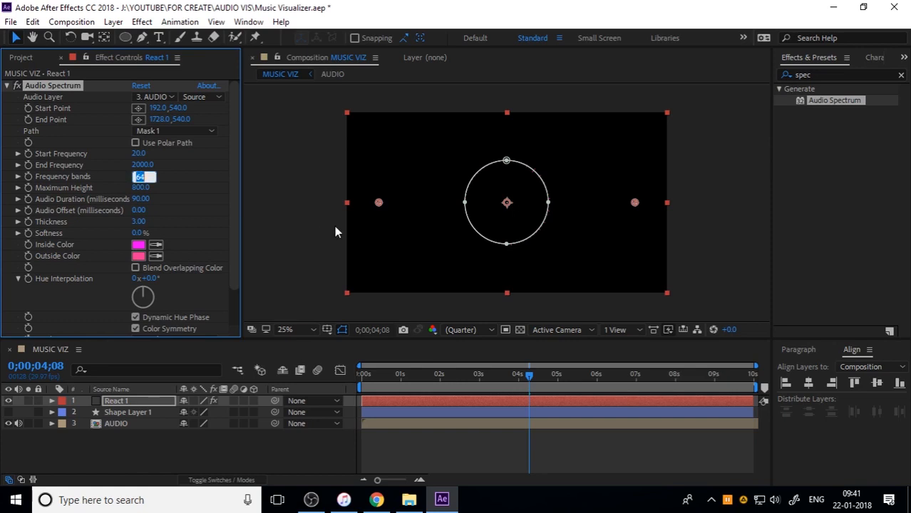
key("Return")
left_click_drag(459, 375, 191, 385)
key("space")
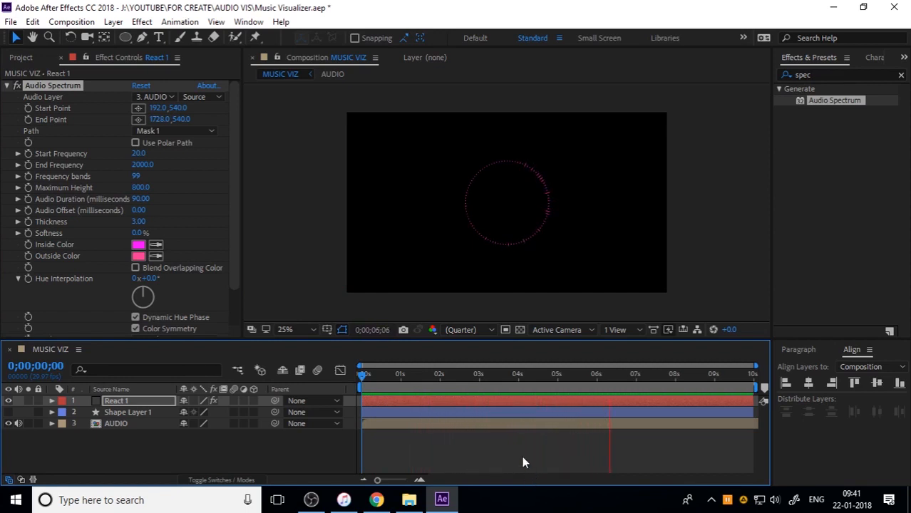
Set the Audio Spectrum hue interpolation to 65° and preview the color change from the start
left_click(152, 279)
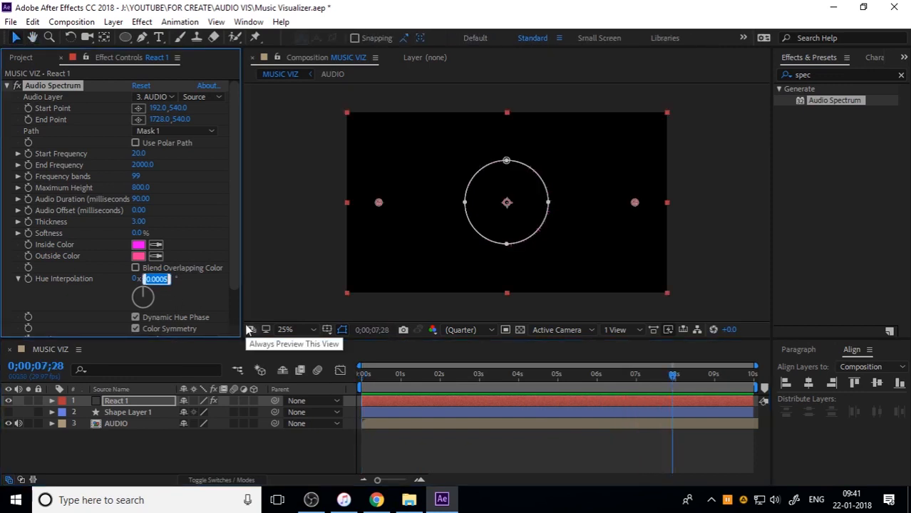
type("65")
key("Return")
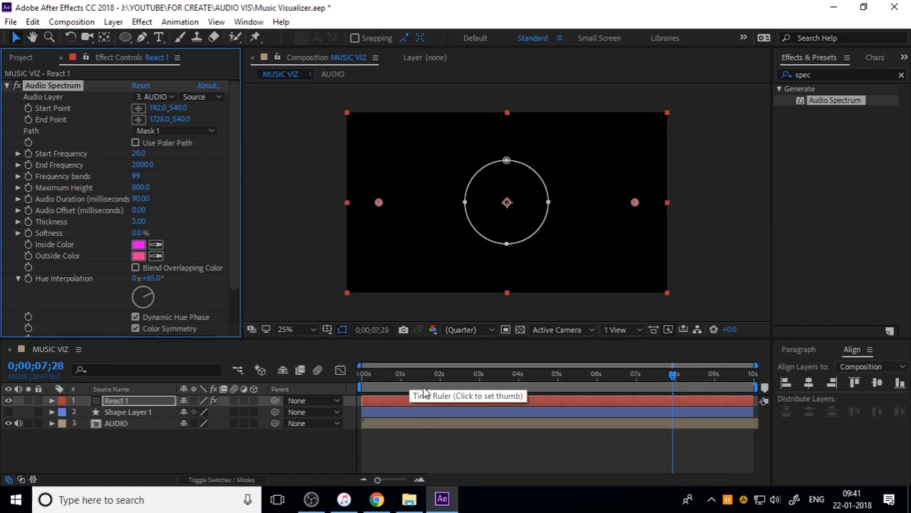
left_click_drag(414, 376, 254, 405)
key("space")
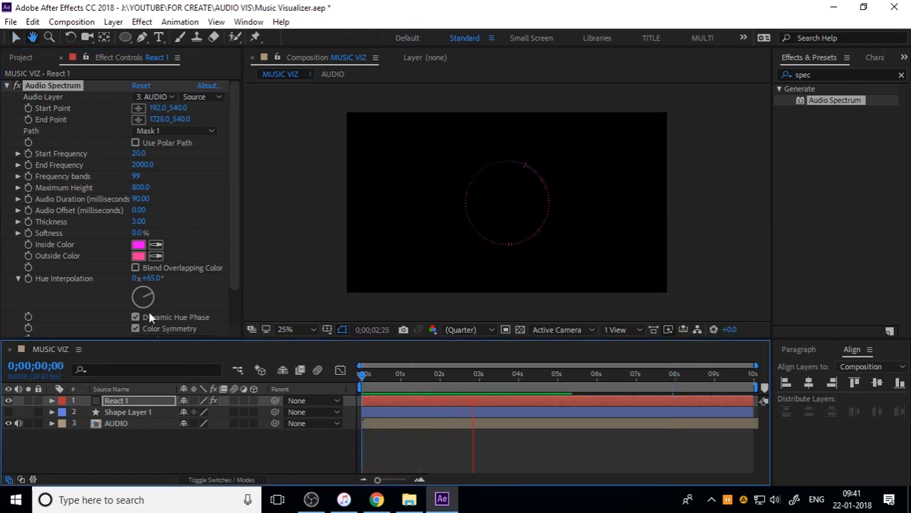
key("space")
Set the Audio Spectrum thickness on the React 1 layer to 2.6
scroll(82, 297, "down", 2)
left_click(139, 179)
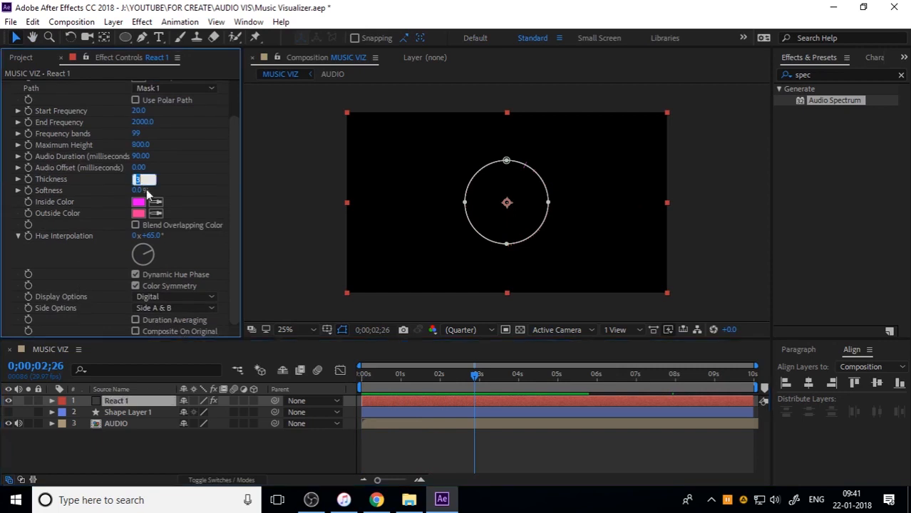
type("2.6")
key("Return")
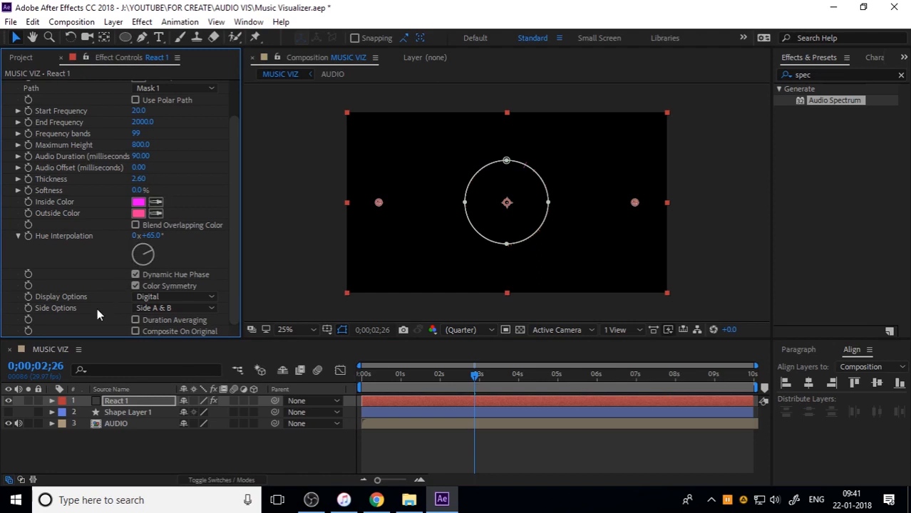
Set the React 1 spectrum to display Analog lines on Side A and preview it from the start
left_click(154, 300)
left_click(210, 323)
left_click(182, 309)
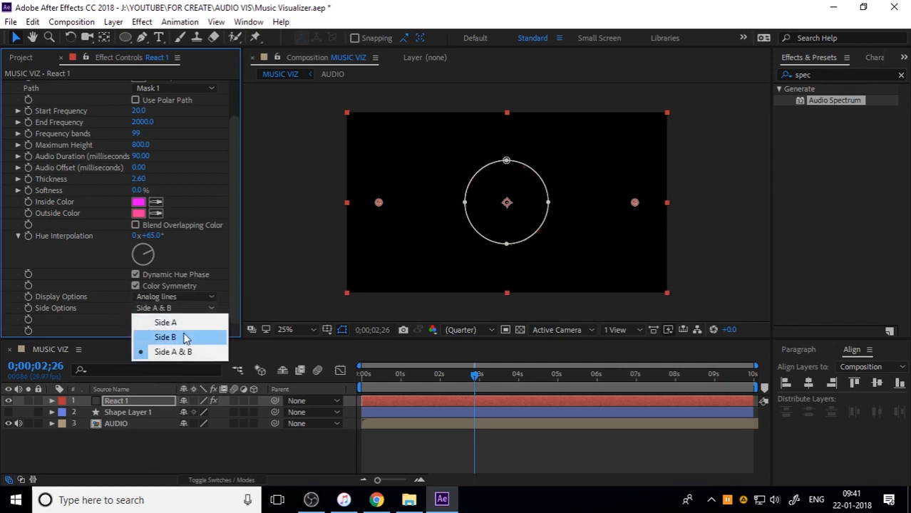
left_click(175, 323)
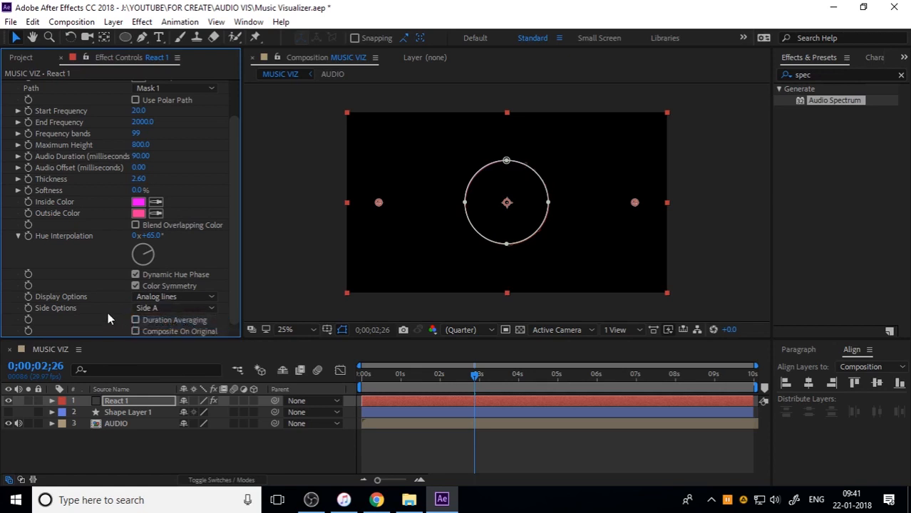
left_click_drag(381, 375, 359, 377)
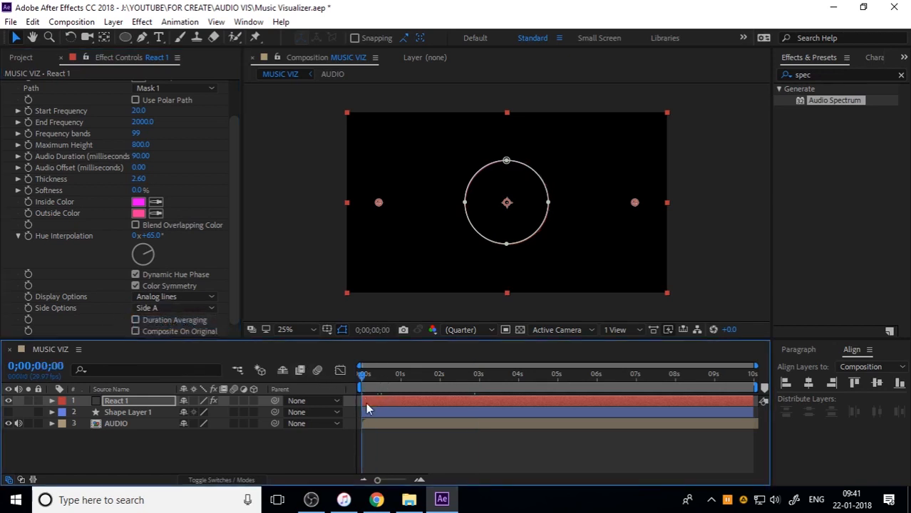
key("space")
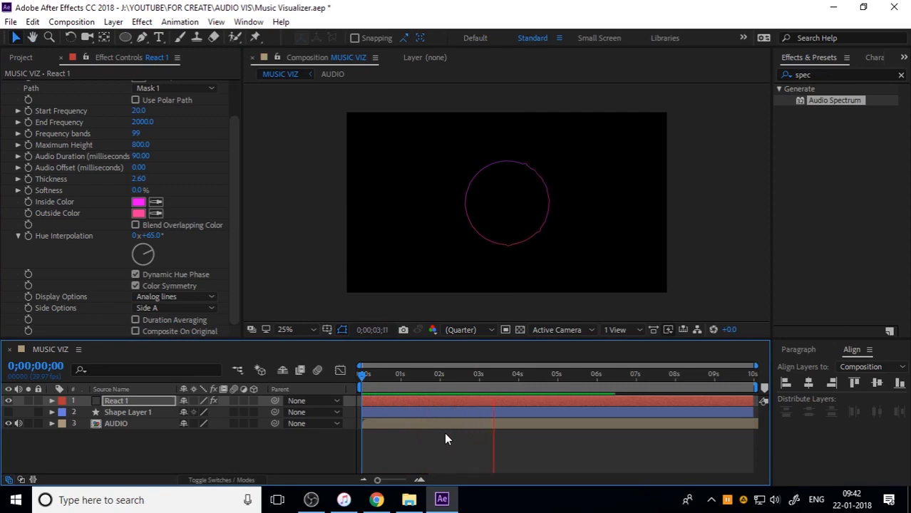
Duplicate the React 1 layer and rename the copy React 2
left_click(154, 400)
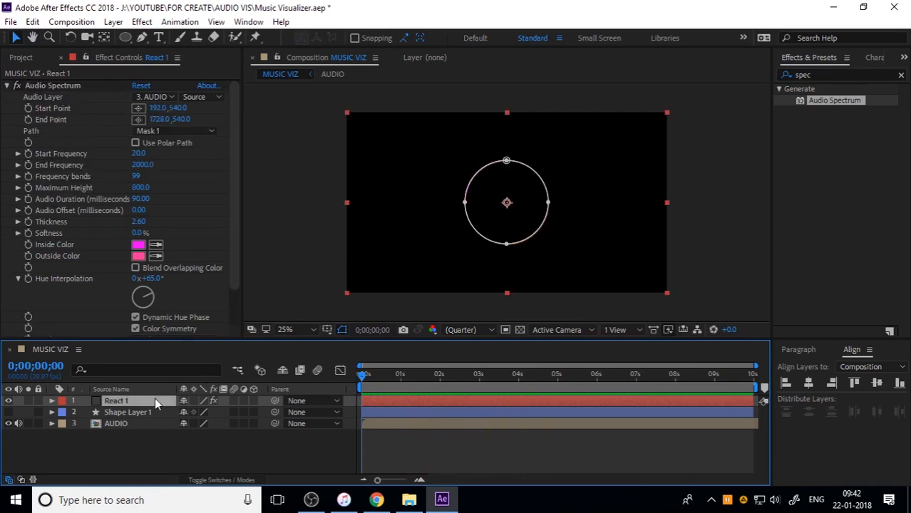
left_click(33, 21)
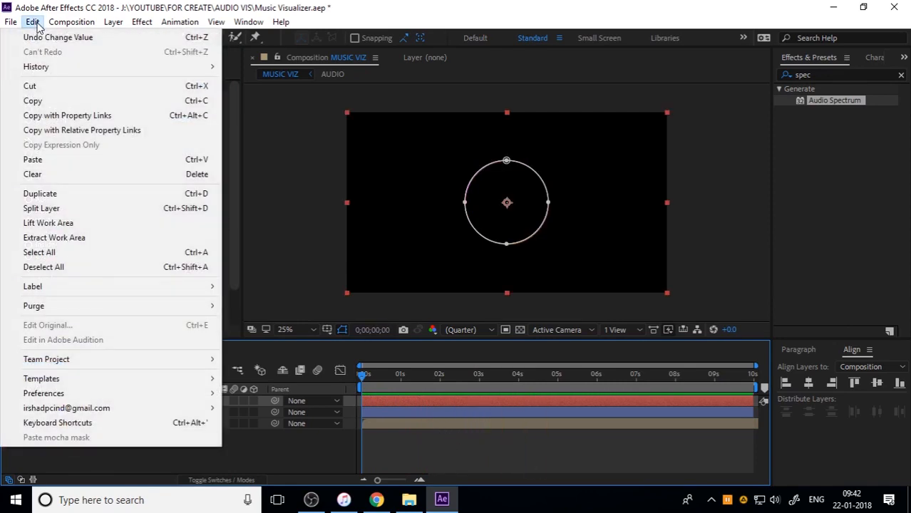
left_click(83, 199)
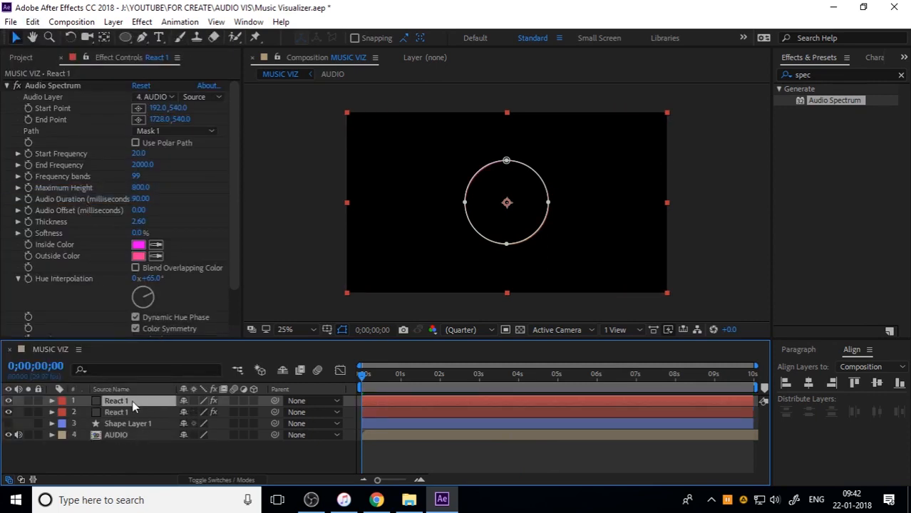
key("Return")
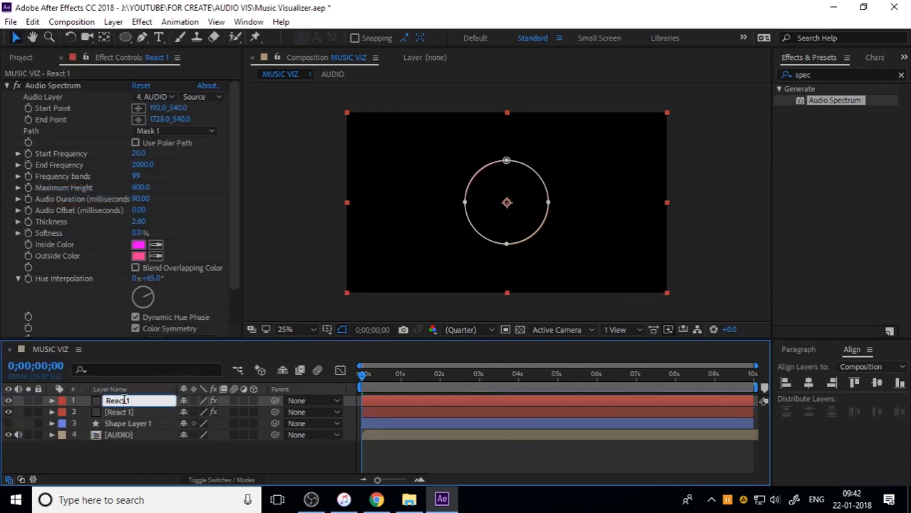
type("React 2")
key("Return")
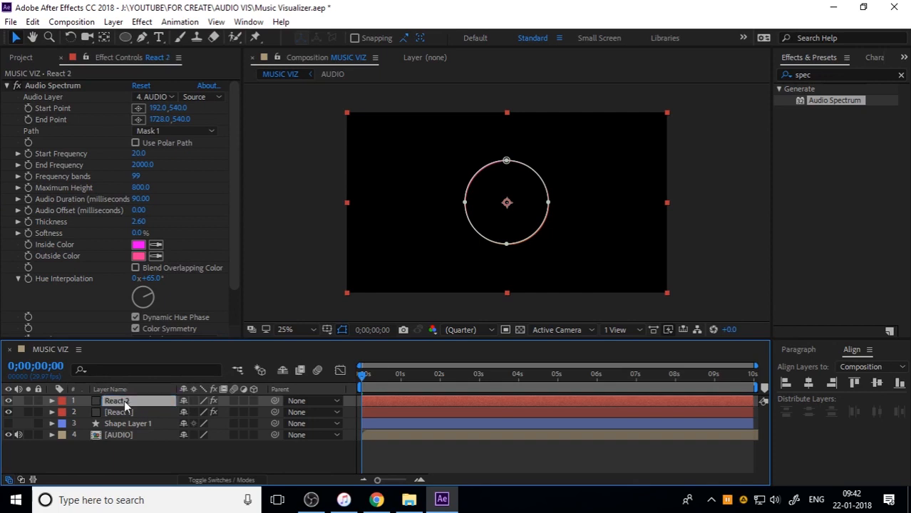
left_click(121, 391)
left_click(121, 390)
left_click(155, 456)
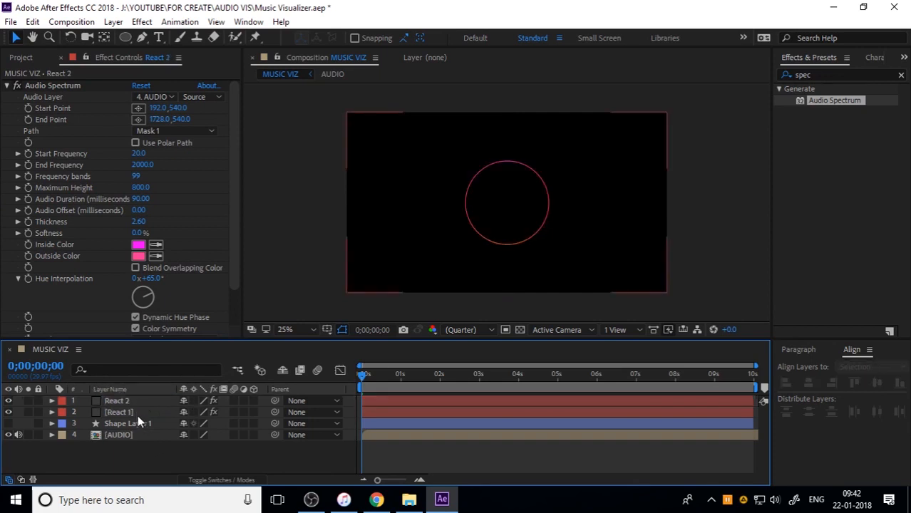
Set the React 2 spectrum's side option to Side B and preview both rings together
left_click(136, 412)
left_click(157, 459)
left_click(129, 402)
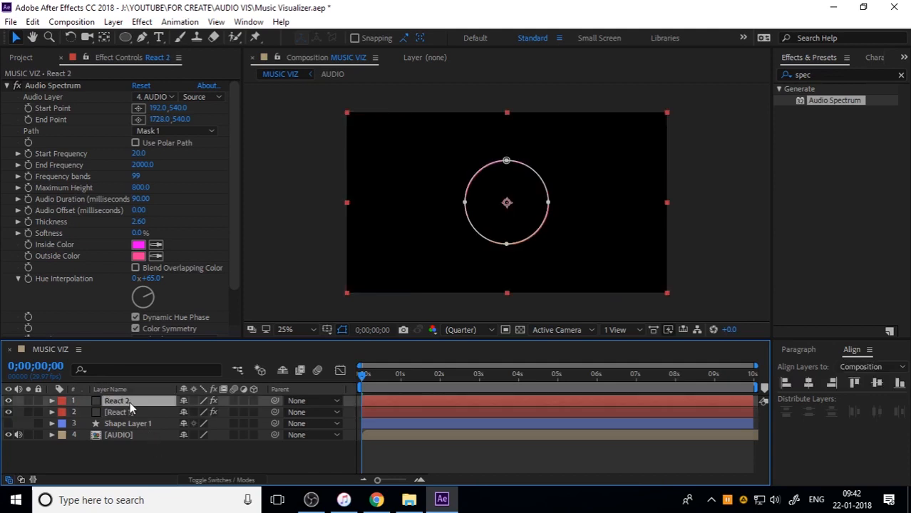
scroll(90, 297, "down", 2)
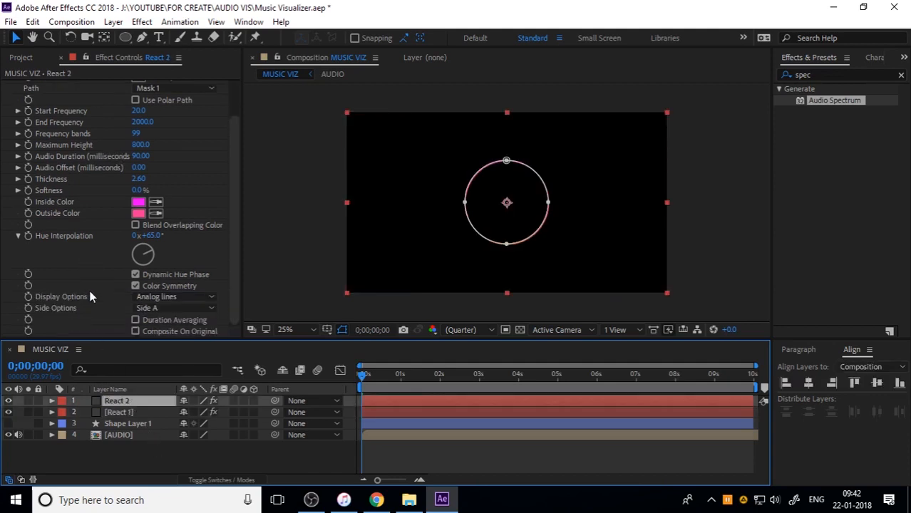
left_click(156, 309)
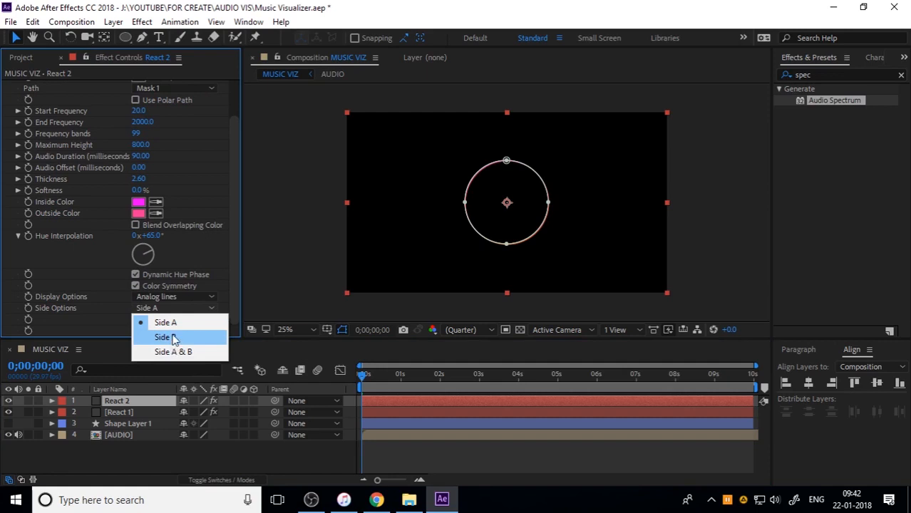
left_click(174, 338)
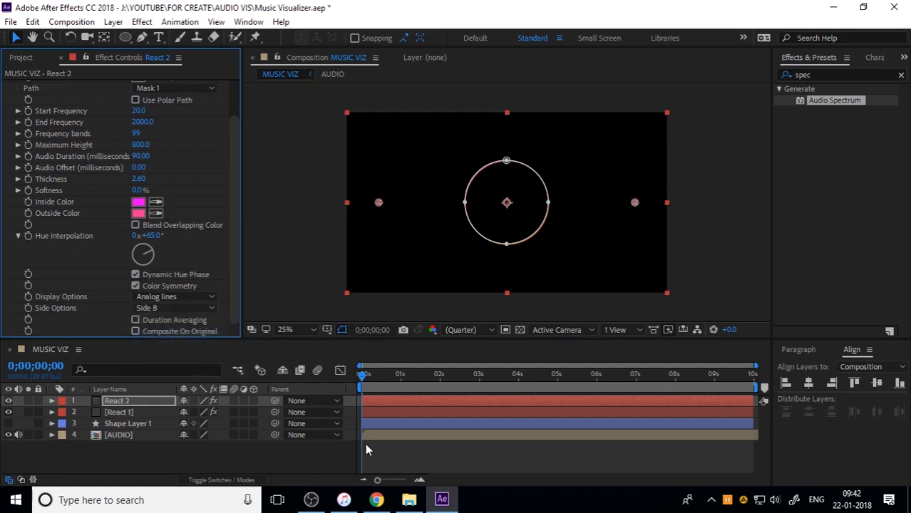
left_click(385, 451)
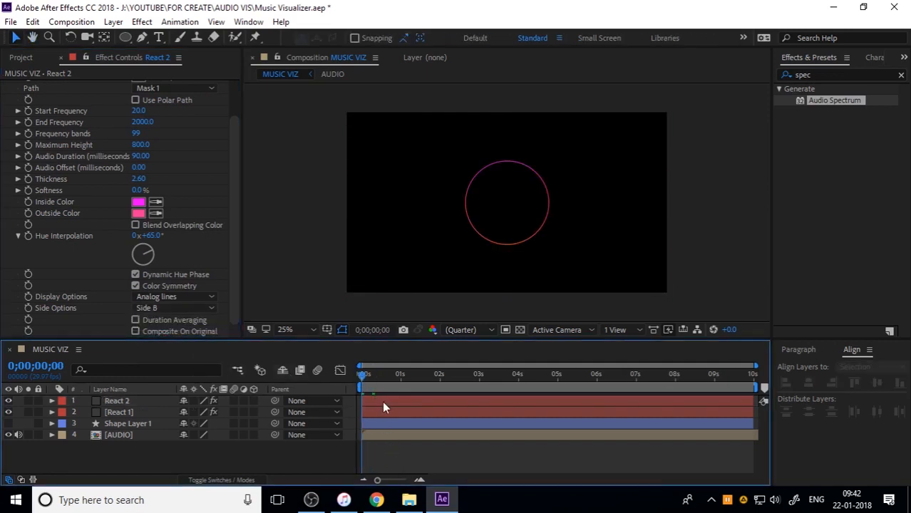
key("space")
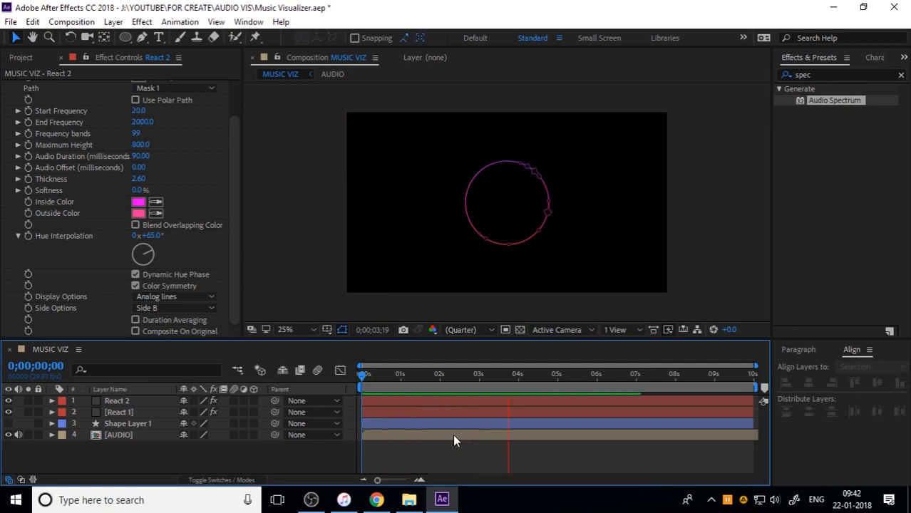
key("space")
Create a new ellipse shape layer filling the composition and set its path size to 1080 × 1080
double_click(128, 36)
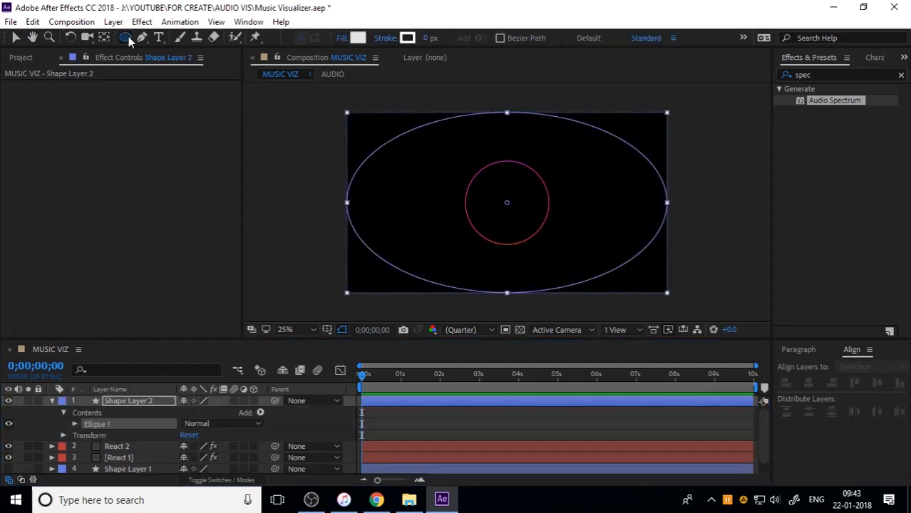
left_click(52, 400)
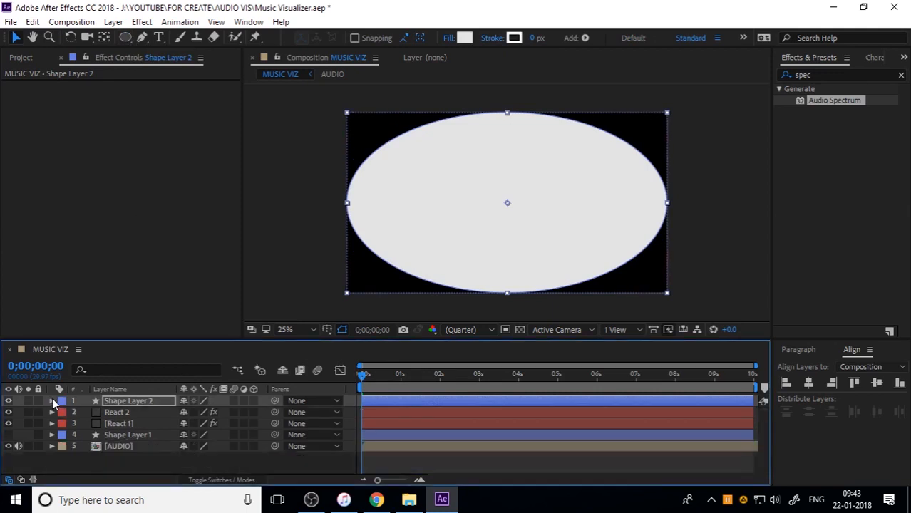
left_click(52, 401)
left_click(74, 424)
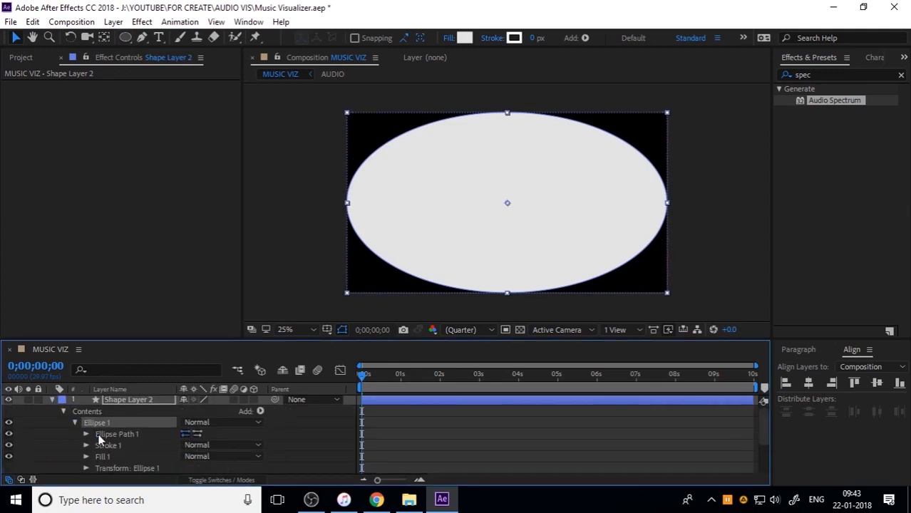
left_click(86, 435)
left_click(184, 444)
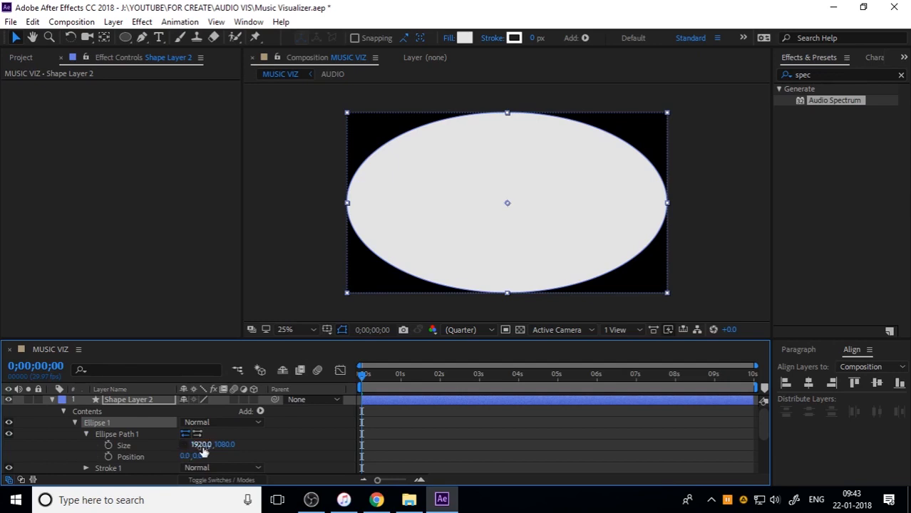
left_click(203, 444)
type("1080")
key("Return")
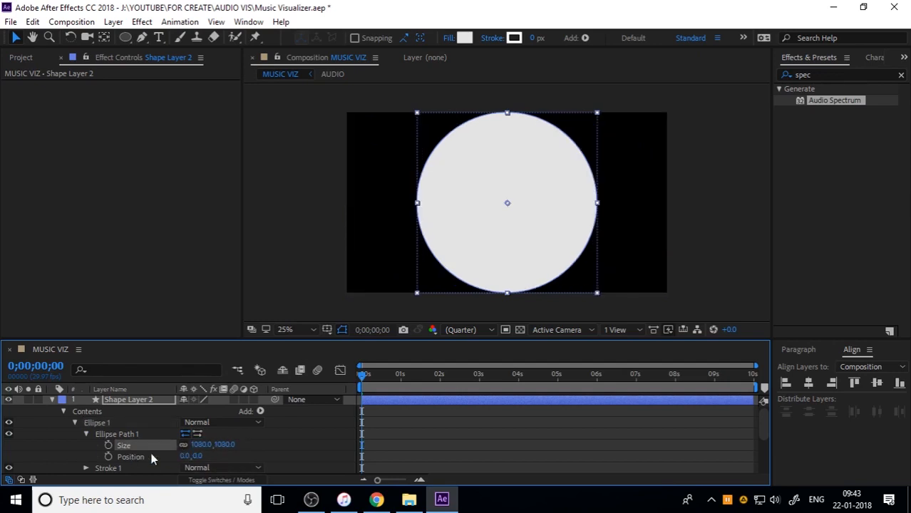
Shrink the new circle's ellipse path to 200 × 200 and collapse the layer's properties
left_click_drag(232, 444, 26, 416)
left_click_drag(64, 439, 3, 407)
left_click_drag(225, 445, 6, 400)
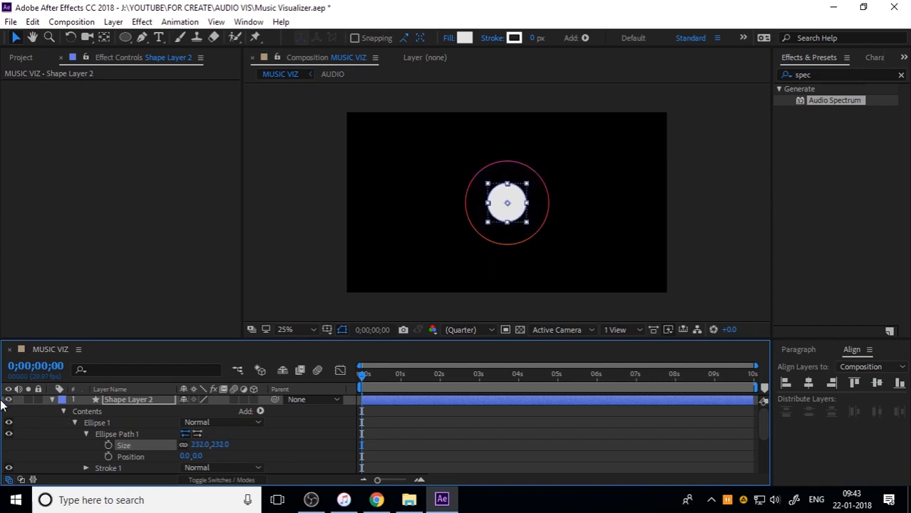
left_click(211, 445)
type("200")
key("Return")
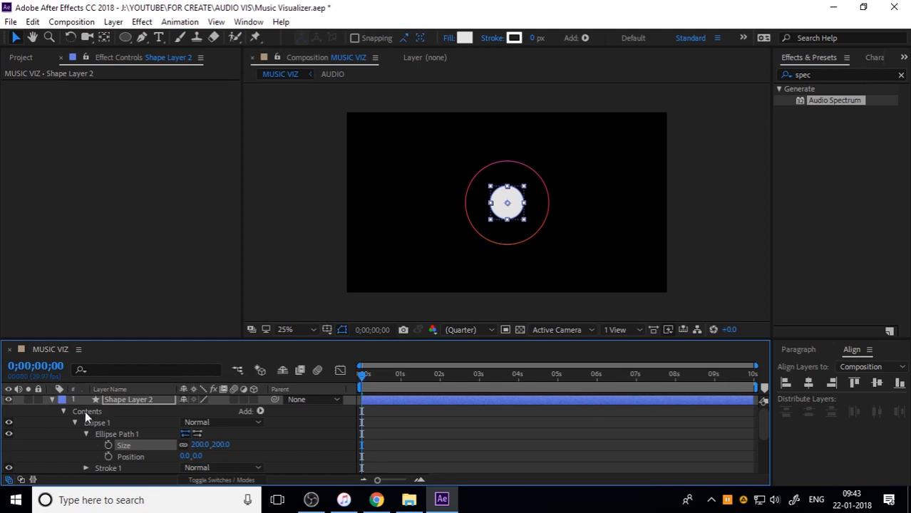
left_click(51, 400)
left_click(147, 461)
Set the fill of Shape Layer 2 to None
left_click(140, 401)
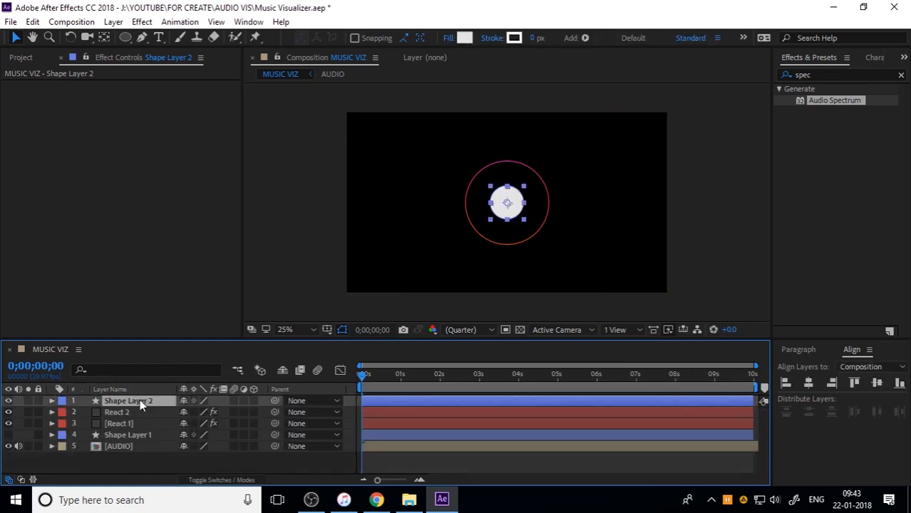
left_click(464, 38)
left_click(309, 54)
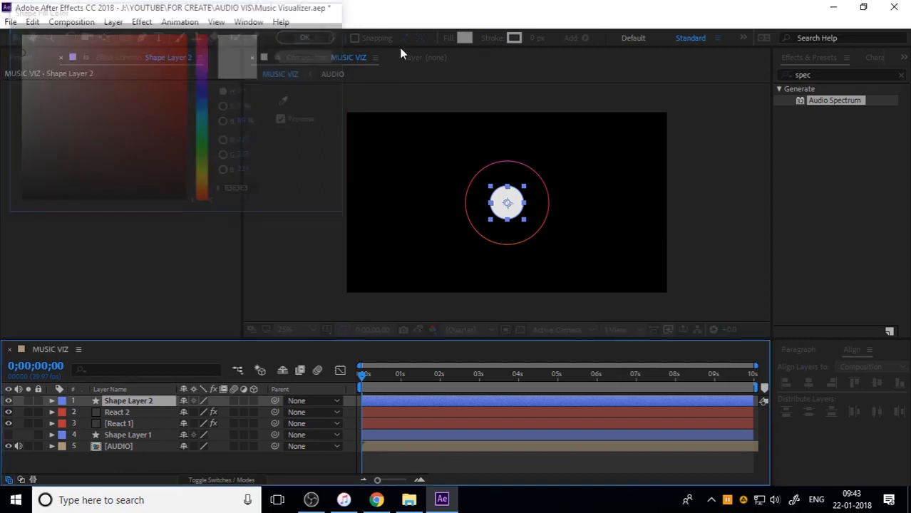
left_click(449, 38)
left_click(23, 41)
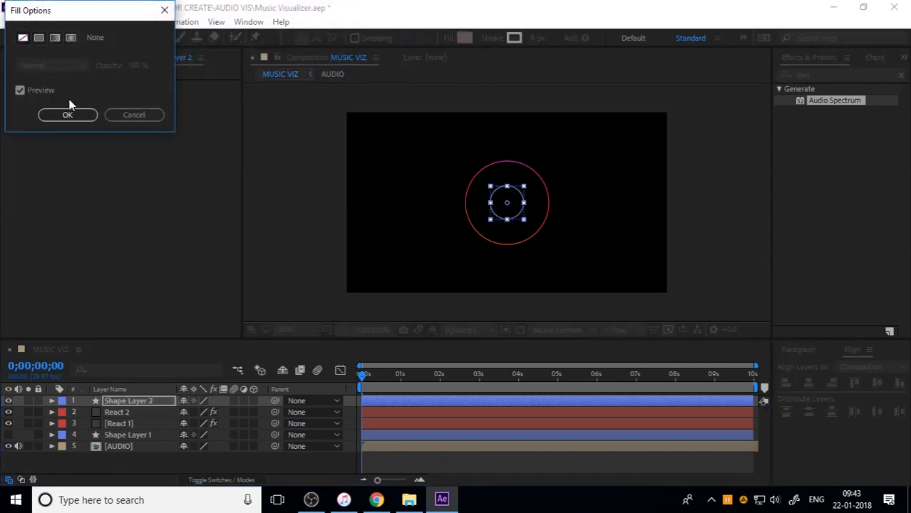
left_click(68, 115)
Give the small circle on Shape Layer 2 a purple stroke 1 px wide
left_click(515, 38)
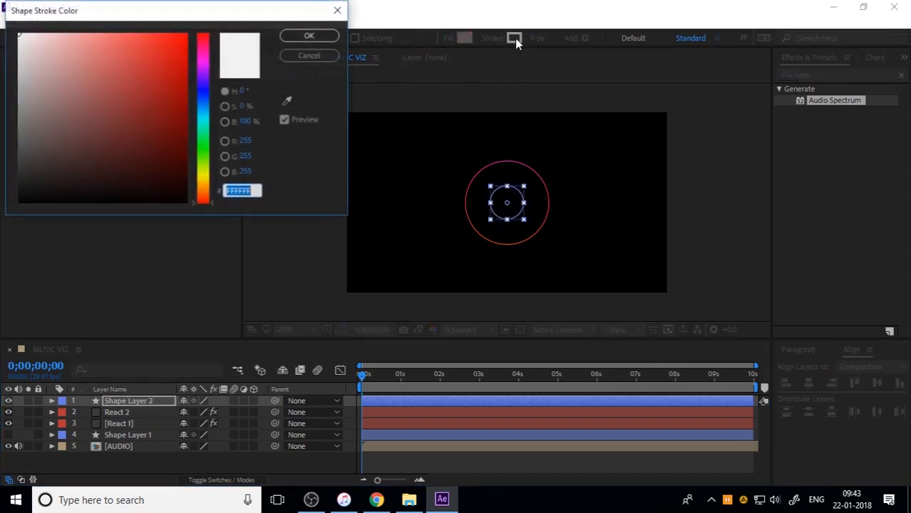
left_click(204, 70)
mouse_move(187, 71)
left_mouse_down()
mouse_move(142, 62)
mouse_move(180, 70)
mouse_move(174, 87)
mouse_move(160, 68)
left_mouse_up()
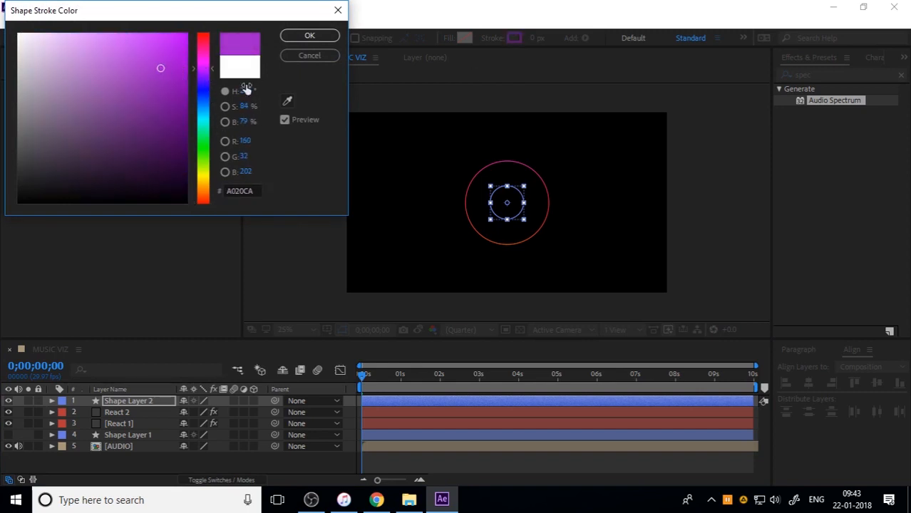
left_click(207, 74)
left_click(299, 36)
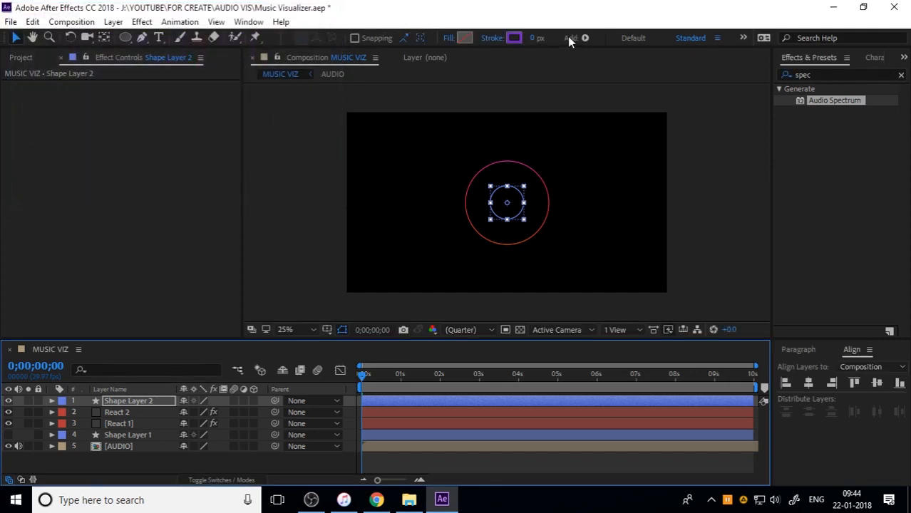
left_click(562, 37)
type("1")
key("Return")
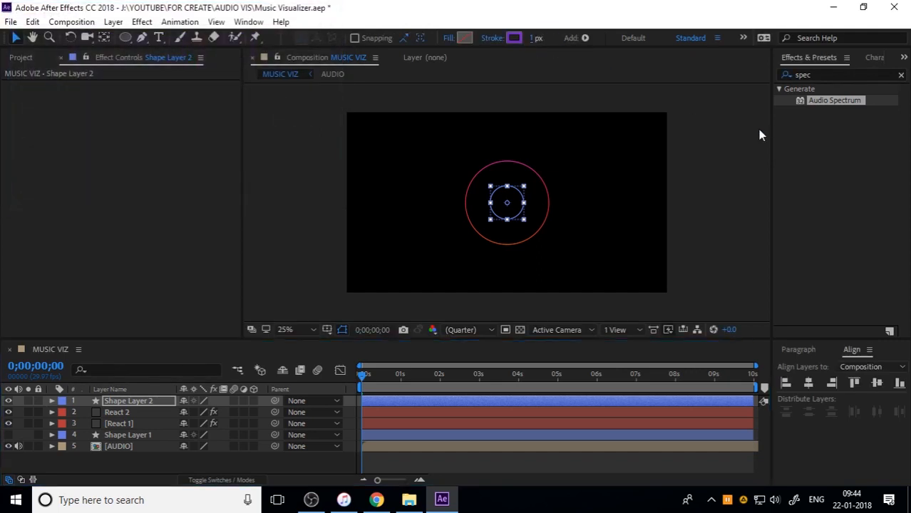
Preview the small stroked circle with the spectrum rings and inspect it enlarged at 0;00;01;04
left_click(711, 227)
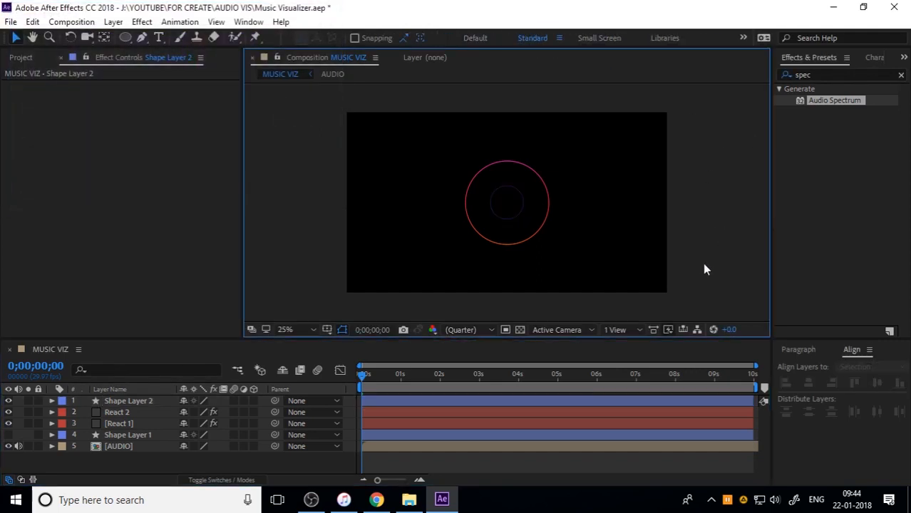
left_click(390, 381)
key("space")
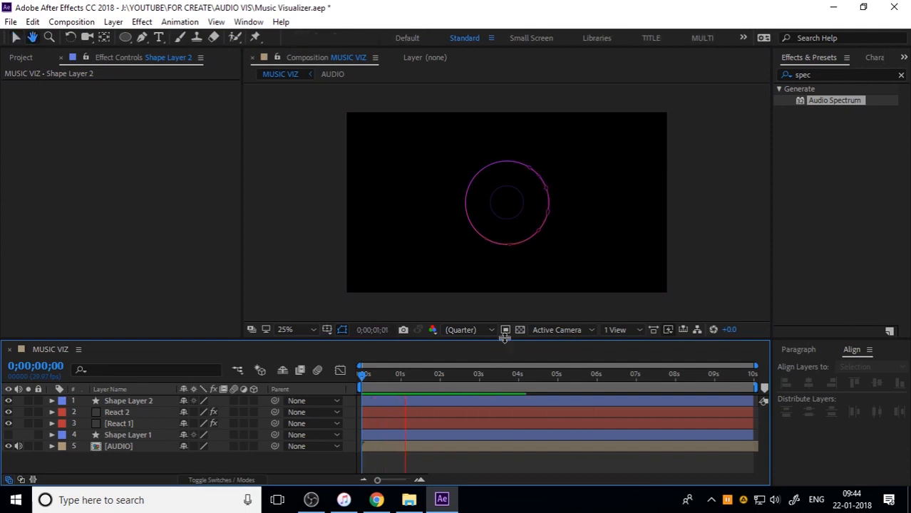
key("space")
scroll(549, 184, "up", 2)
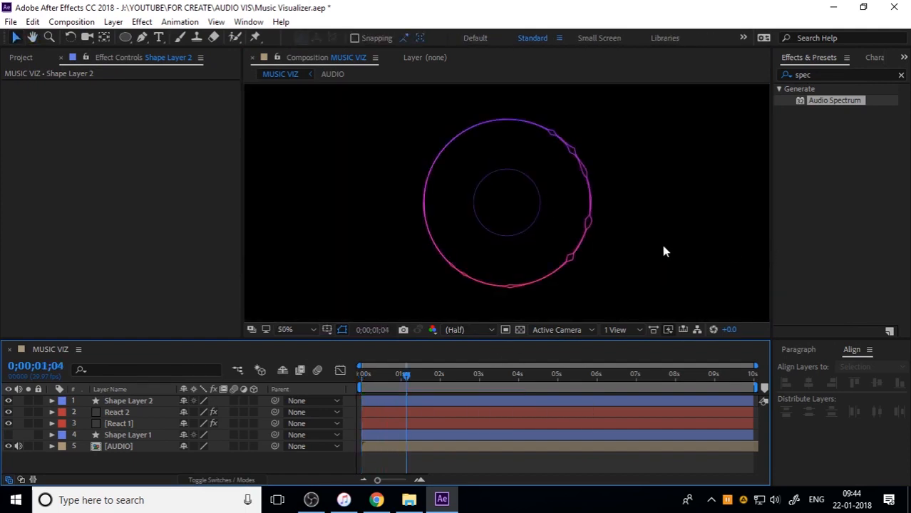
Save the project and return the current time to 0;00;00;00
scroll(642, 246, "down", 2)
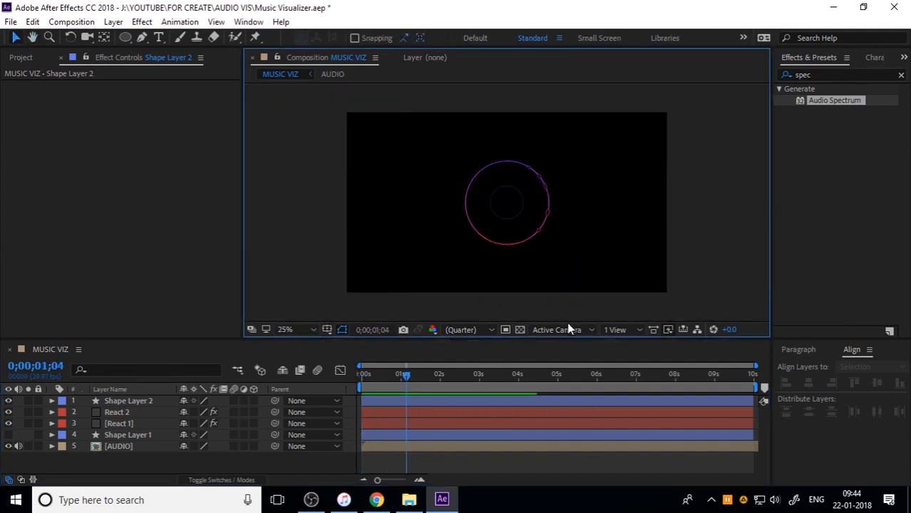
key("ctrl+s")
left_click_drag(390, 379, 318, 385)
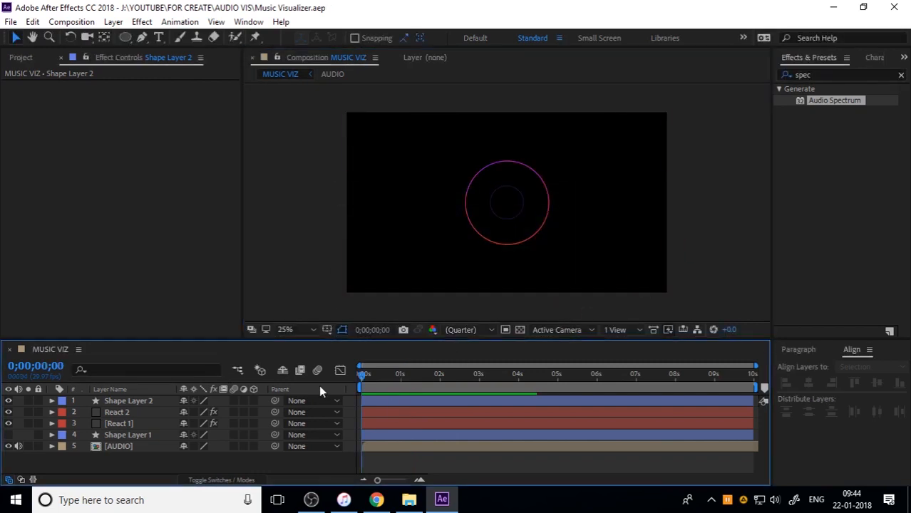
Pre-compose Shape Layer 2, React 2 and React 1 into a new composition named REACT 1
left_click(130, 402)
left_click(130, 425, "shift")
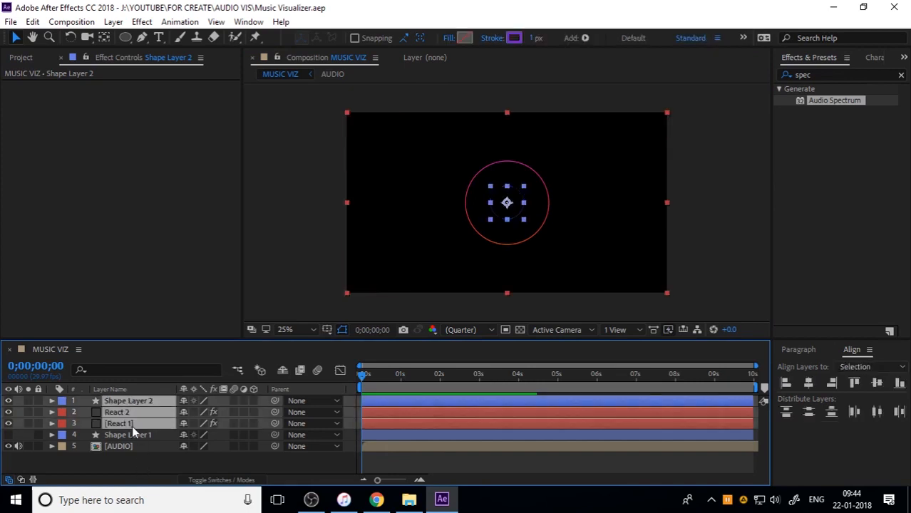
right_click(133, 426)
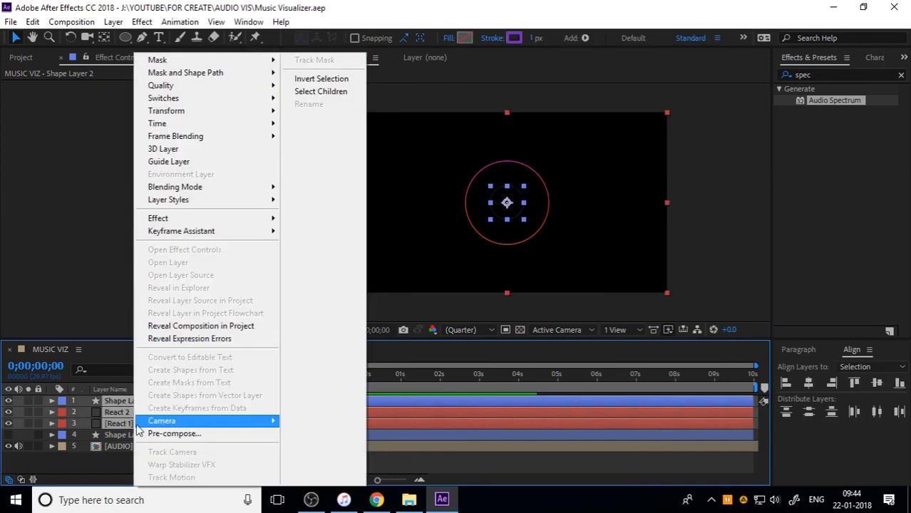
left_click(175, 435)
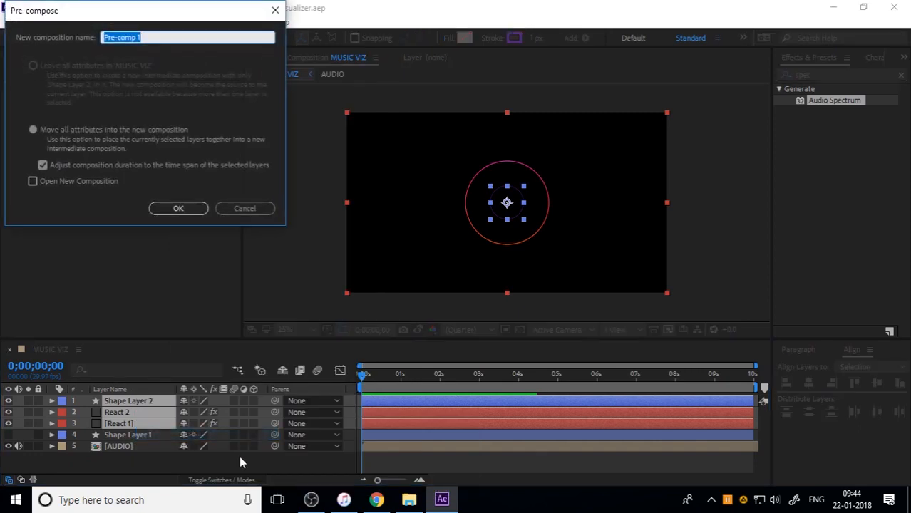
type("REACT")
key("Return")
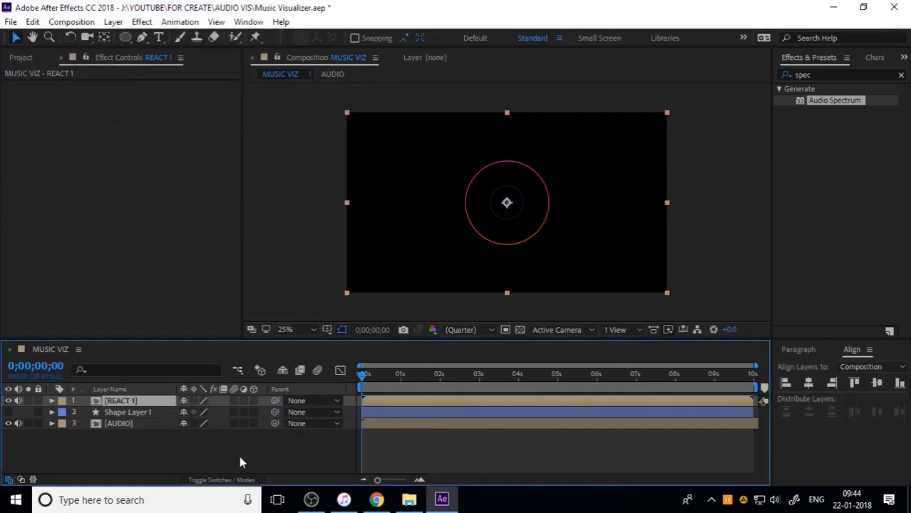
left_click(239, 456)
Mute the AUDIO layer in MUSIC VIZ and preview the composition from the start
key("space")
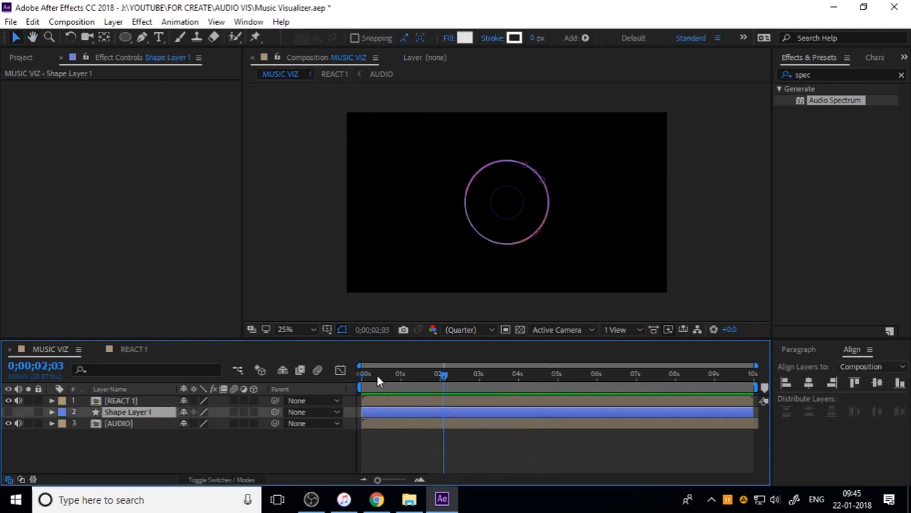
left_click(19, 424)
left_click(385, 375)
key("space")
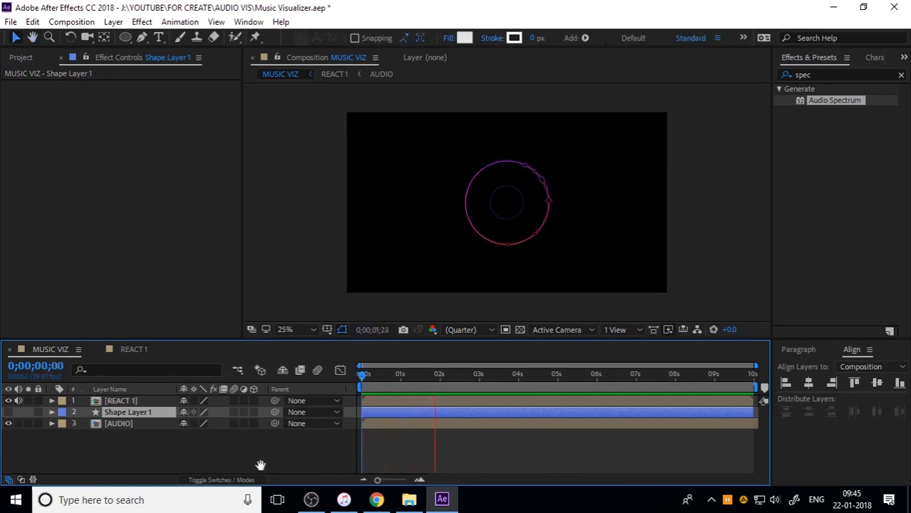
left_click(206, 460)
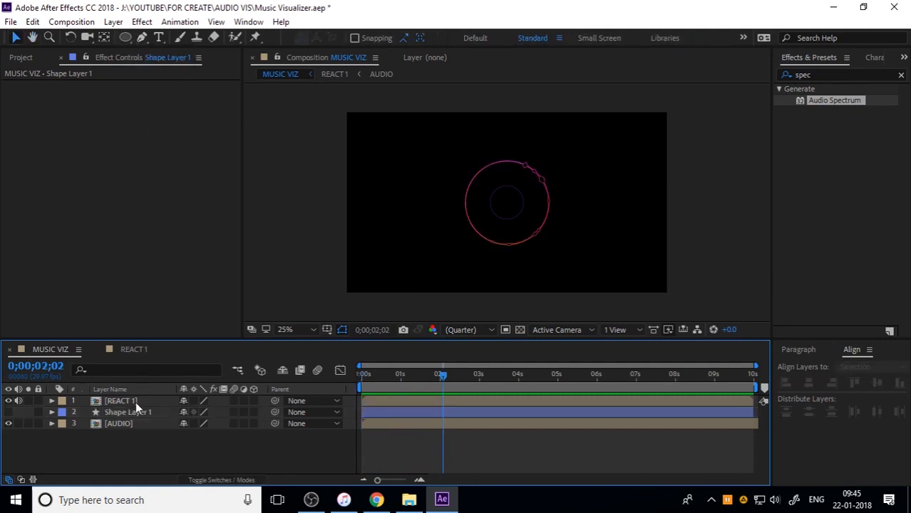
Create a dark gray 1920 × 1080 solid named REACT 2 in MUSIC VIZ
right_click(144, 457)
mouse_move(189, 303)
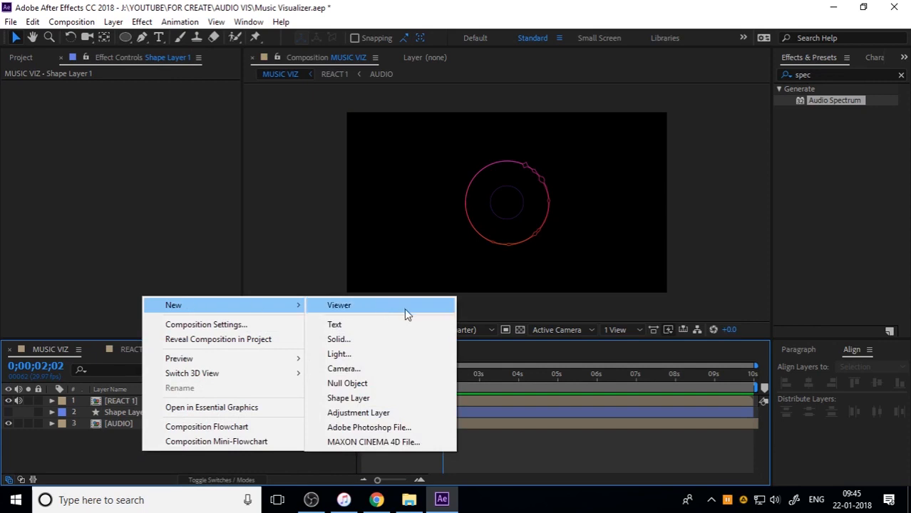
left_click(379, 344)
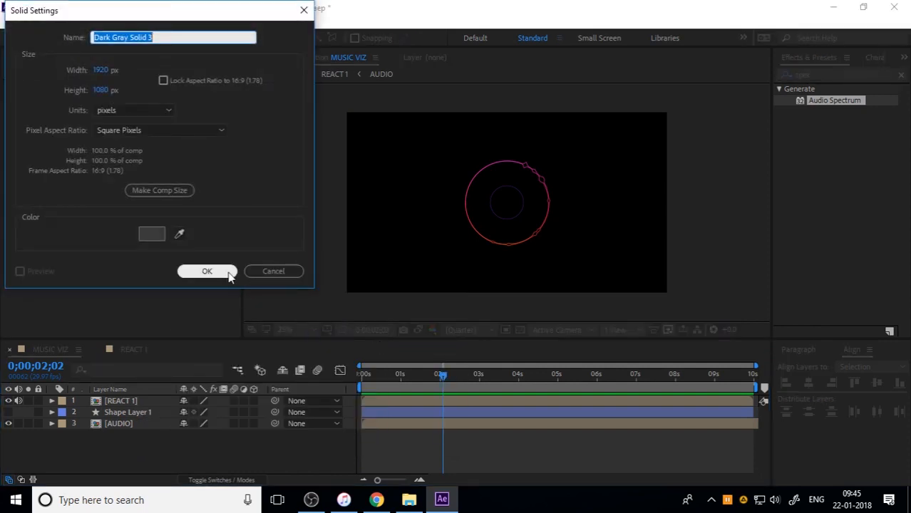
type("REACT 1")
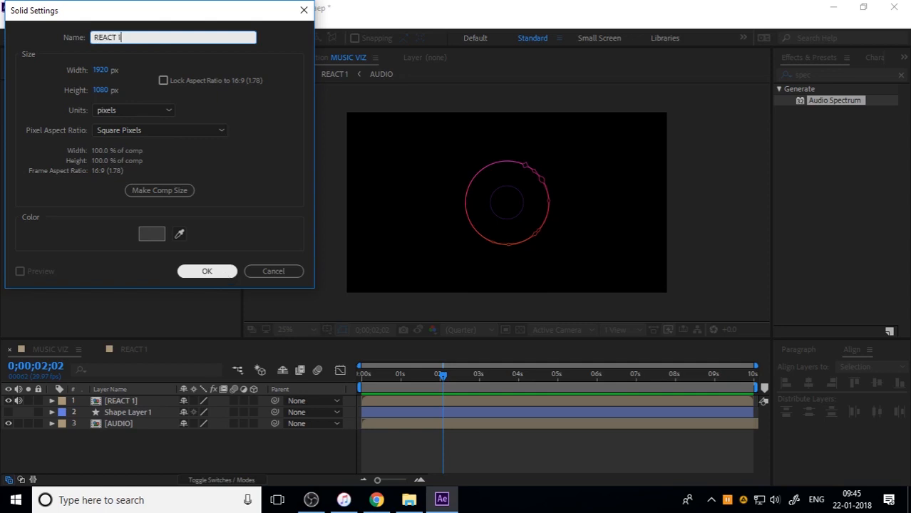
key("BackSpace")
type("2")
left_click(224, 274)
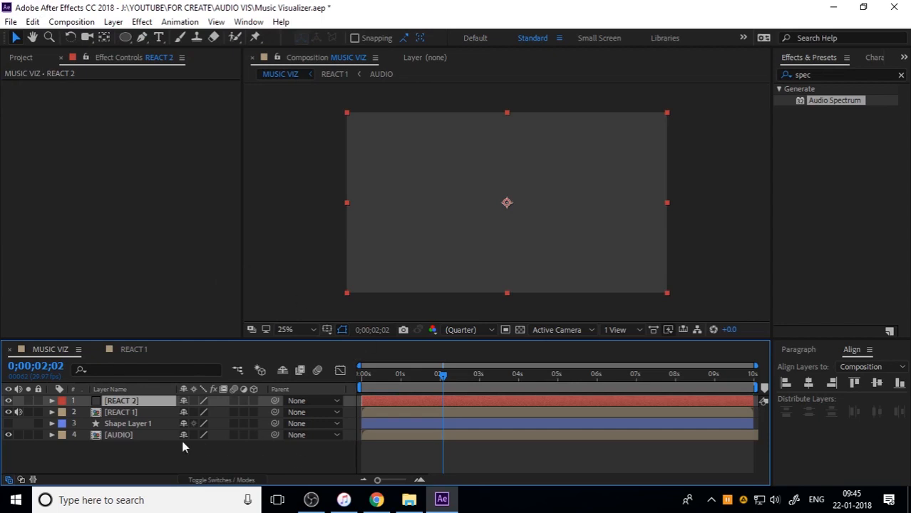
Copy the Path property of Ellipse 1 from Shape Layer 1 and collapse the layer
left_click(55, 424)
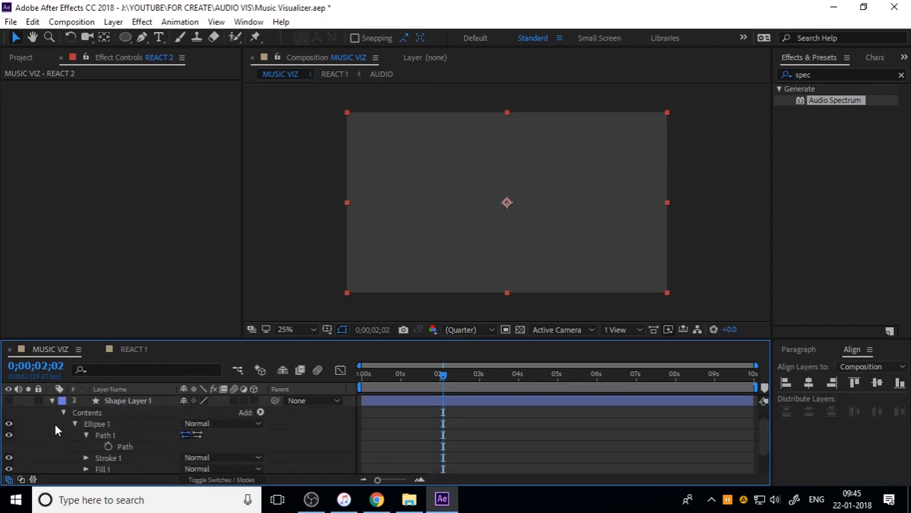
left_click(126, 447)
right_click(128, 447)
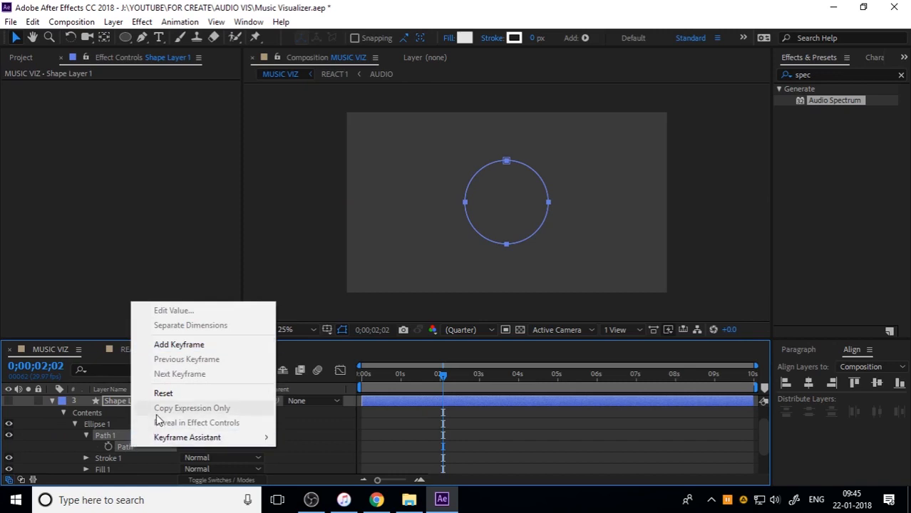
left_click(133, 447)
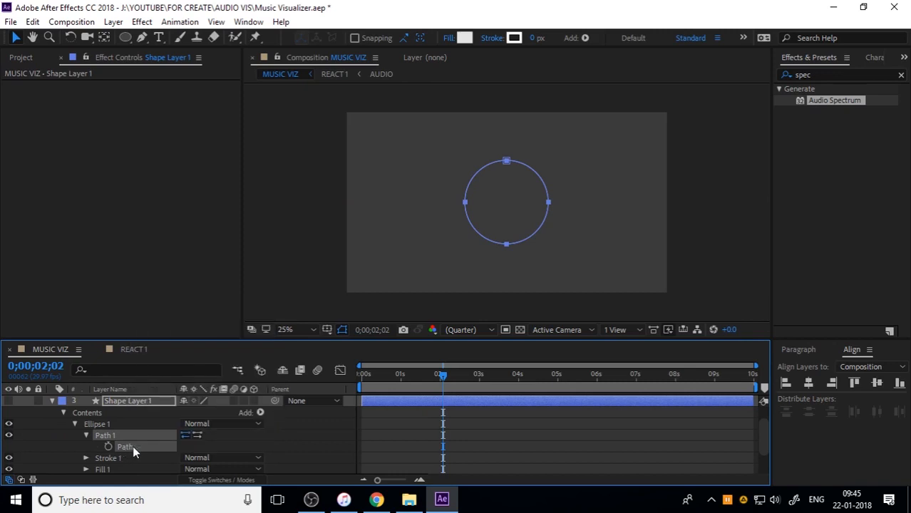
left_click(51, 401)
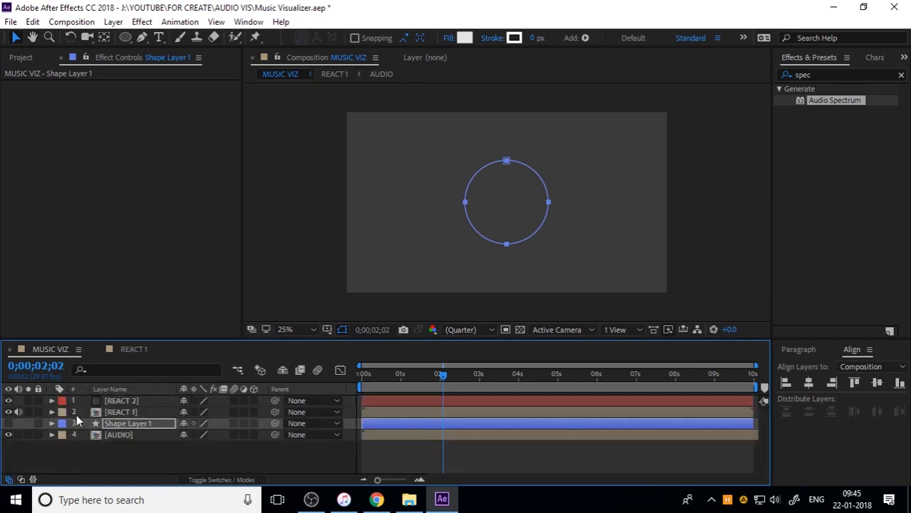
Add a new mask to the REACT 2 solid and paste the copied circle path into its Mask Path
left_click(119, 404)
right_click(119, 404)
mouse_move(184, 65)
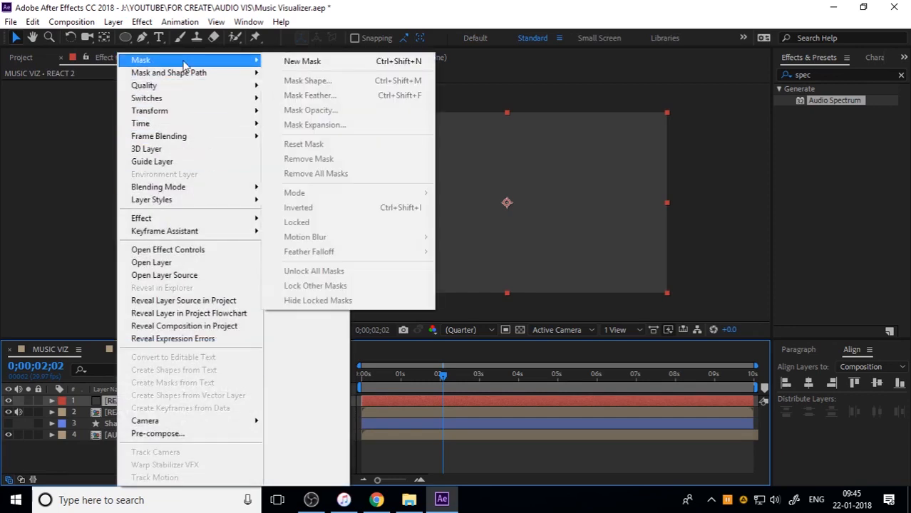
left_click(330, 63)
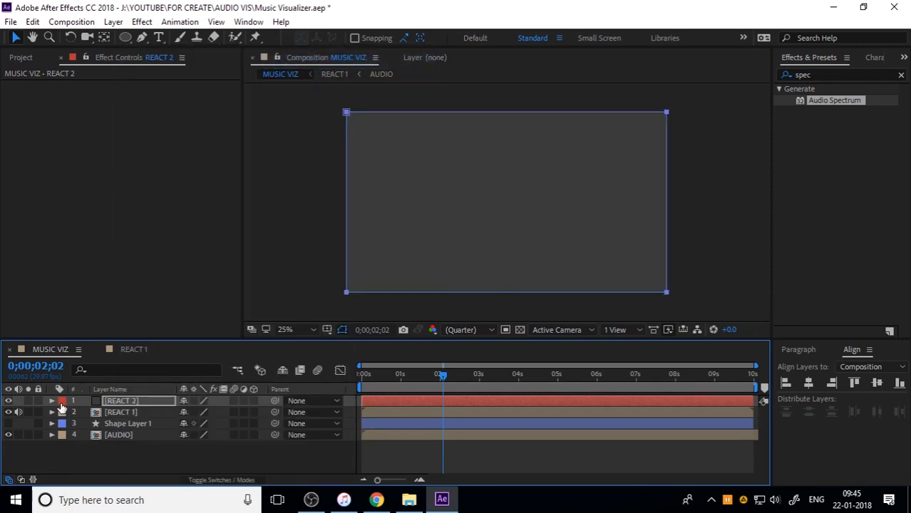
left_click(52, 400)
left_click(64, 413)
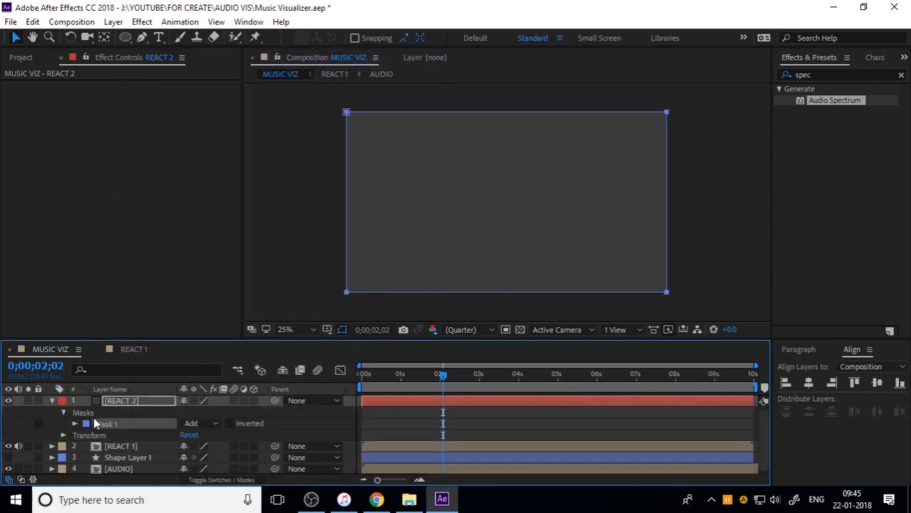
left_click(75, 423)
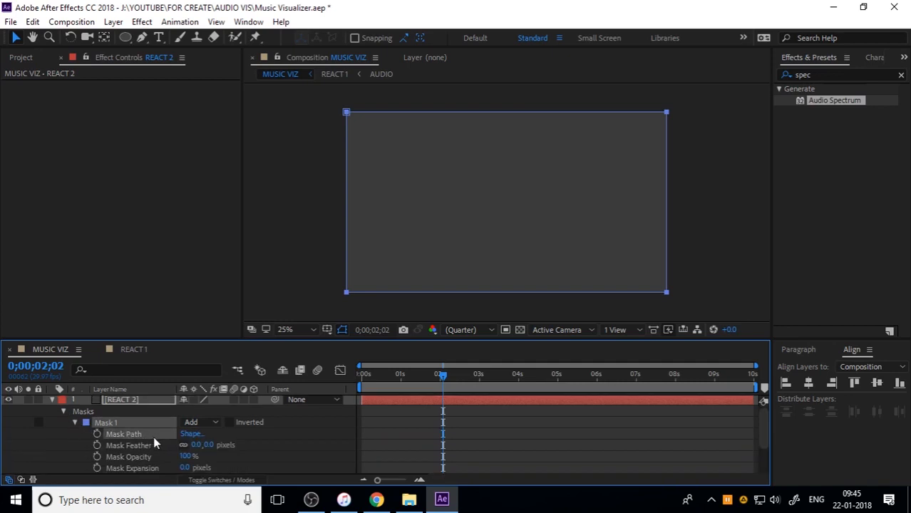
key("ctrl+v")
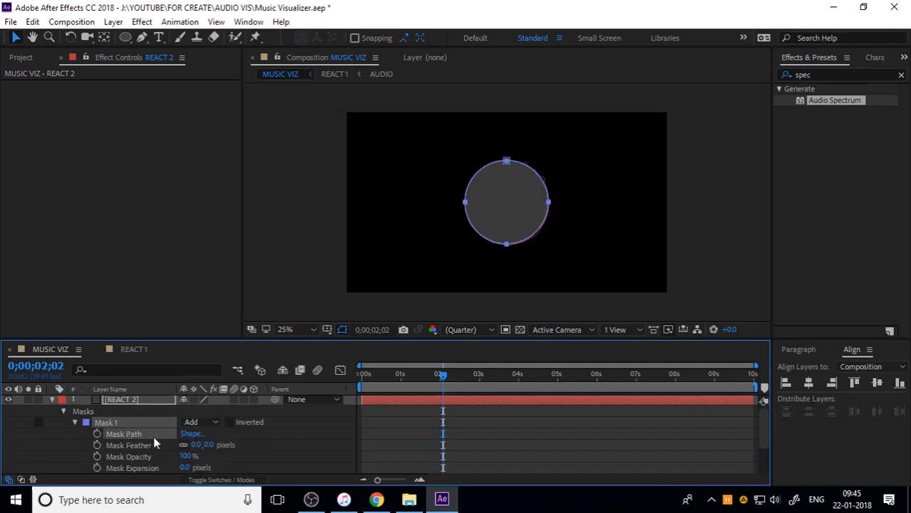
Set the mode of REACT 2's circular mask to None and collapse the layer's properties
left_click(208, 422)
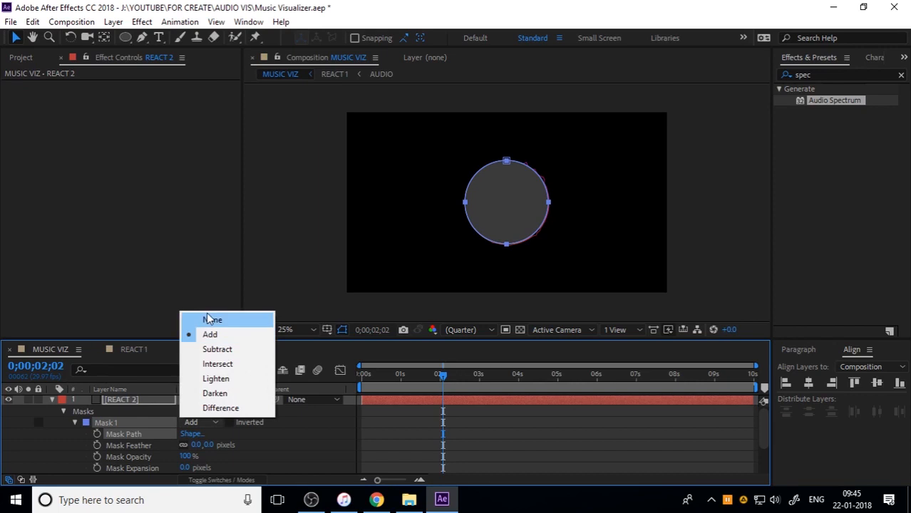
left_click(208, 319)
left_click(52, 401)
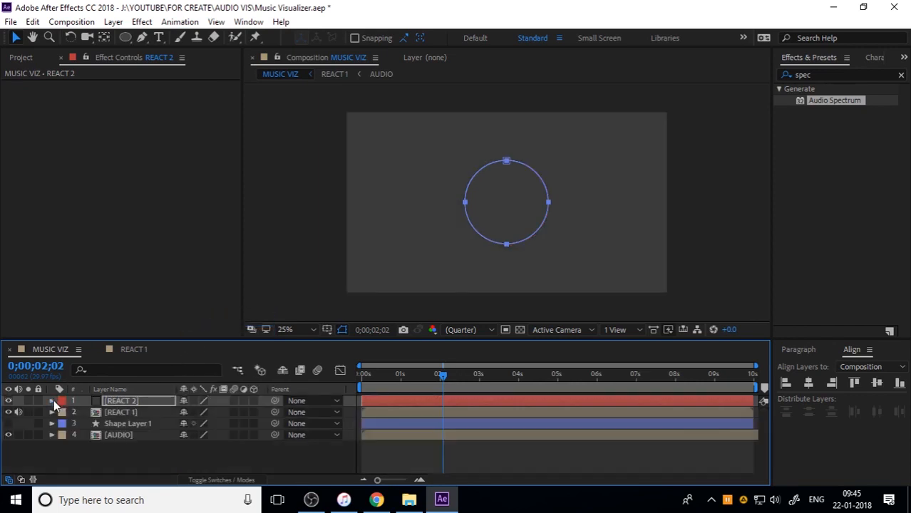
left_click(149, 449)
Copy the Audio Spectrum effect from React 2 inside the REACT 1 composition and paste it onto the REACT 2 solid in MUSIC VIZ
left_click(143, 402)
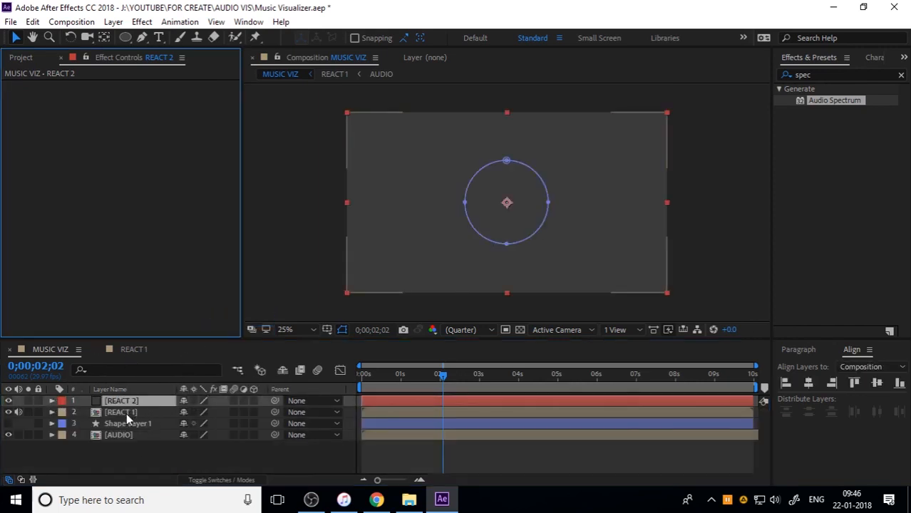
double_click(126, 413)
left_click(129, 412)
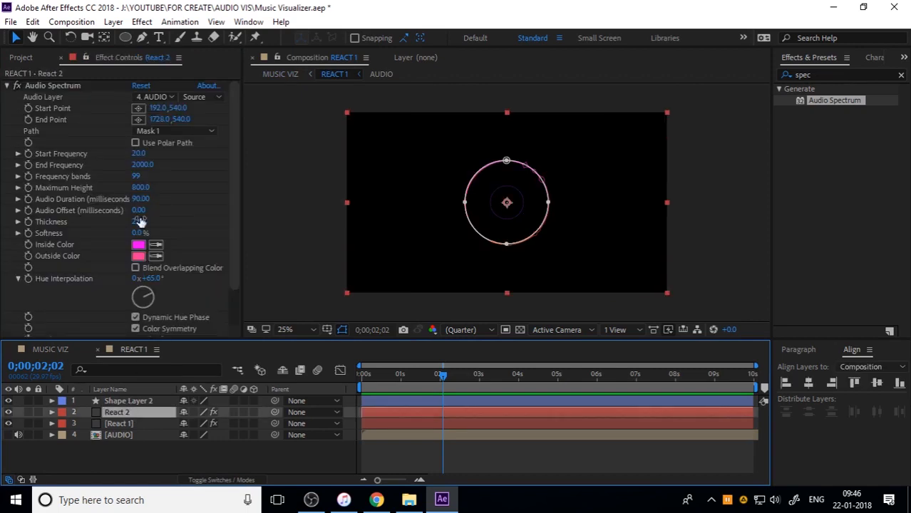
left_click(65, 88)
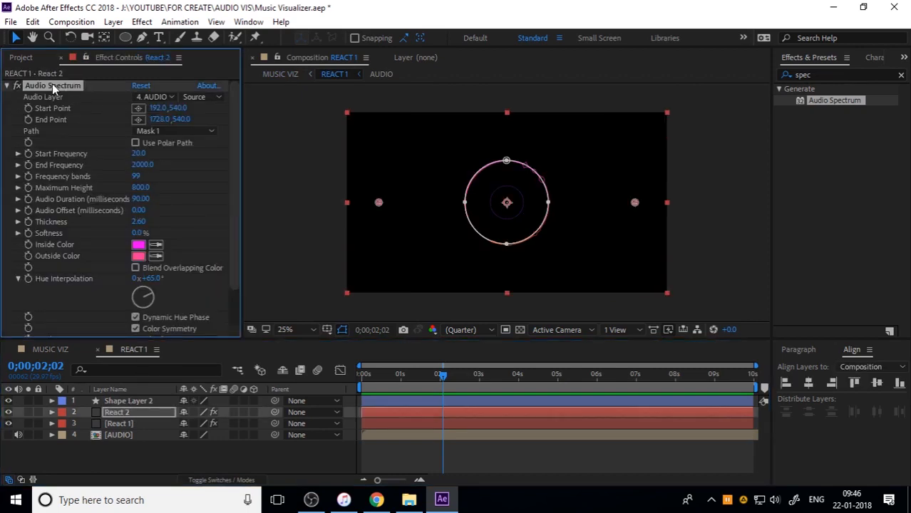
left_click(60, 350)
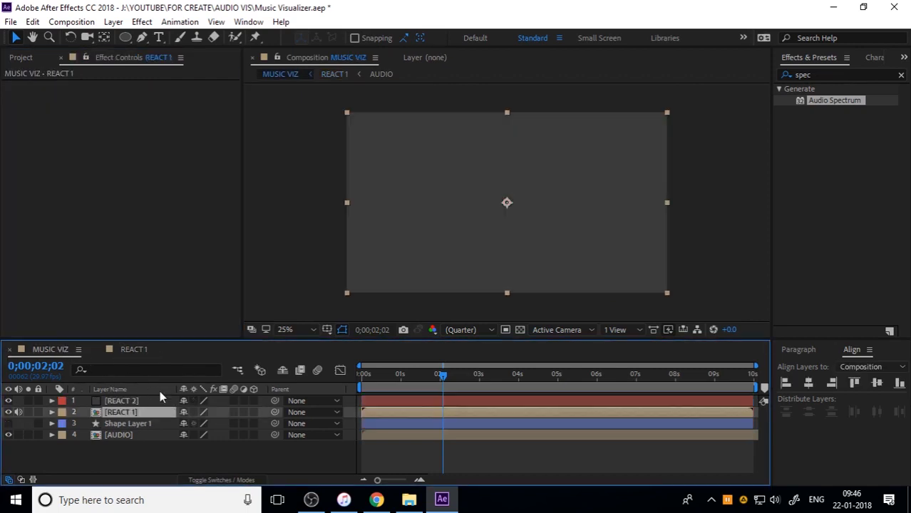
left_click(142, 402)
key("ctrl+v")
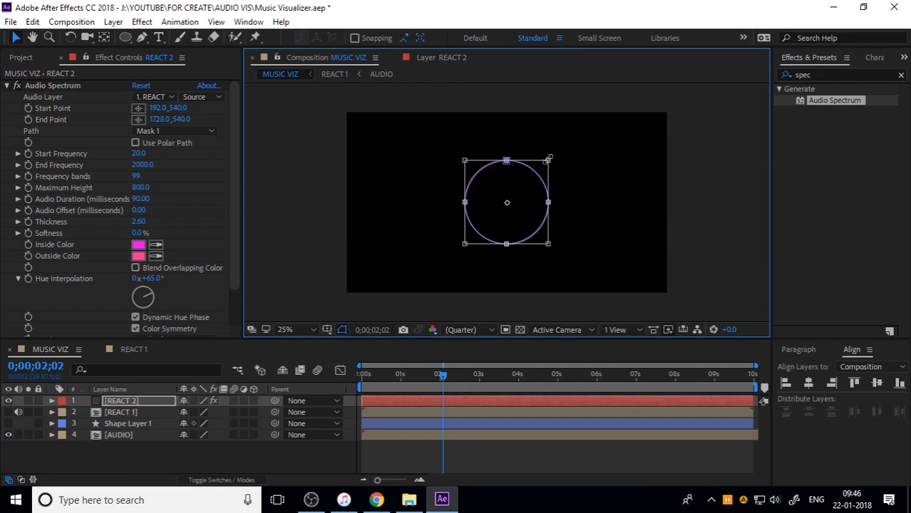
Scale REACT 2's circular mask down about its center until it sits just outside the small stroked circle, with REACT 1 shown for comparison
left_click_drag(549, 160, 536, 174)
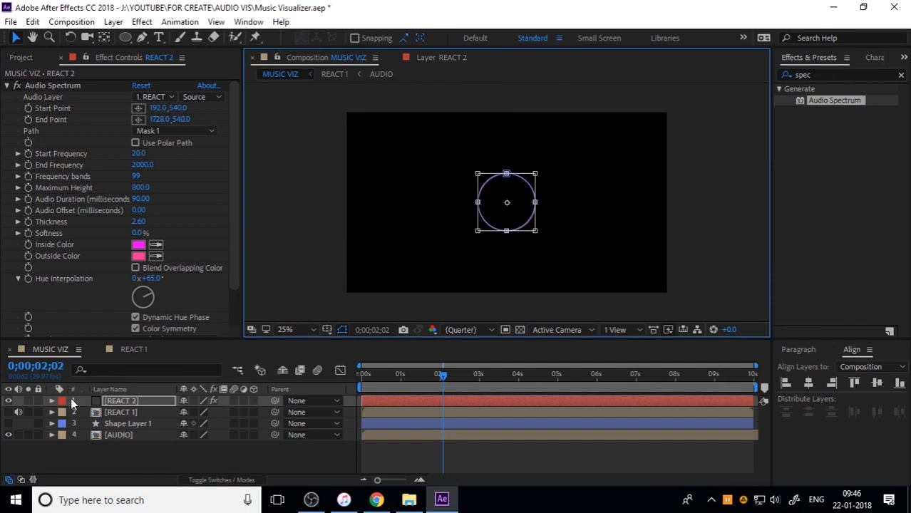
left_click(8, 412)
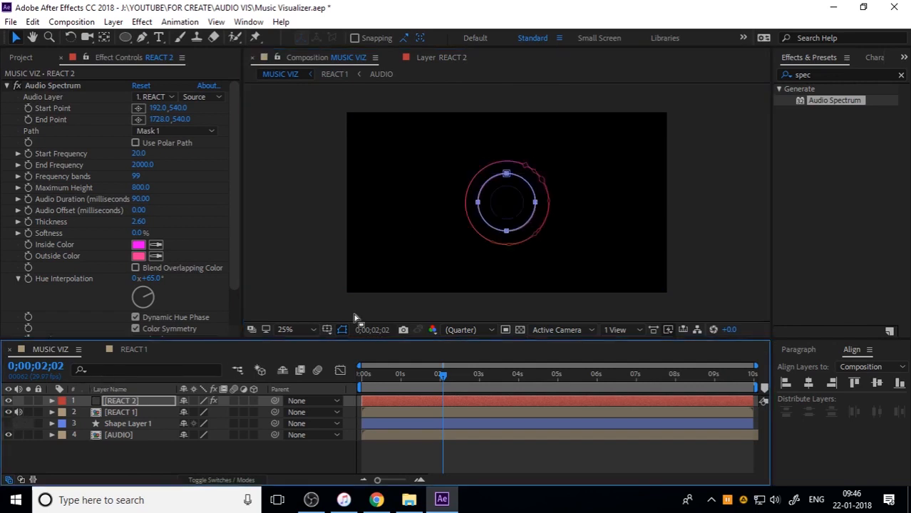
double_click(512, 186)
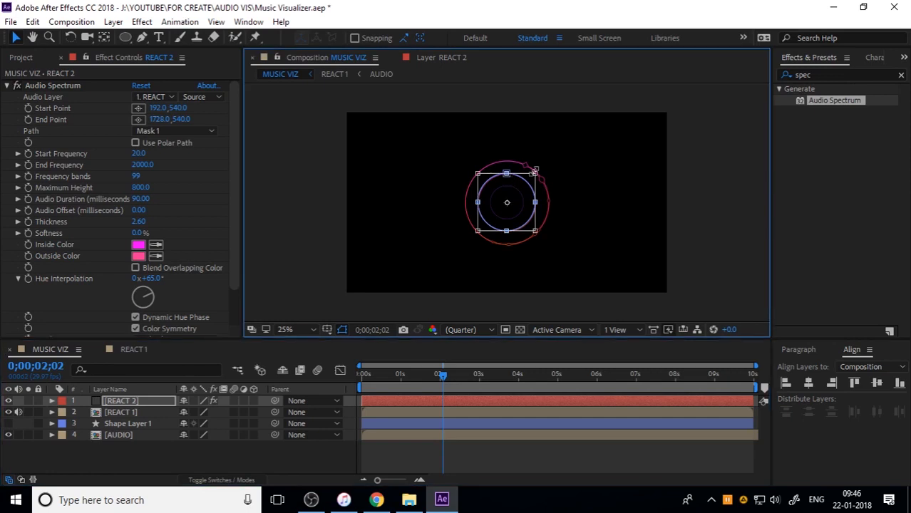
left_click_drag(535, 172, 526, 183)
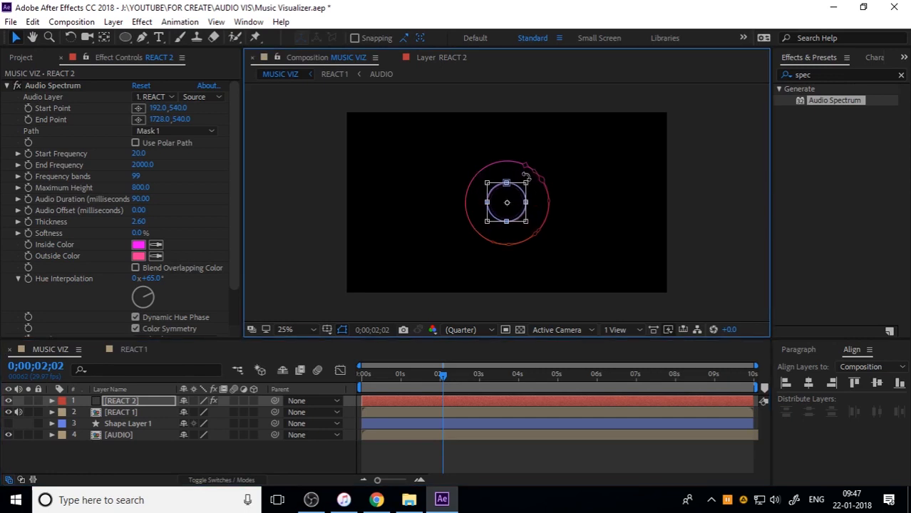
double_click(698, 211)
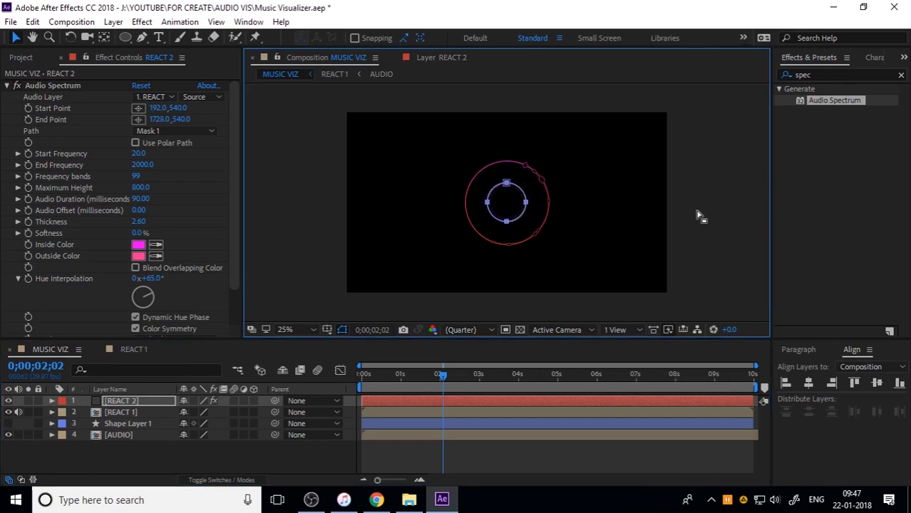
left_click(702, 211)
key("period")
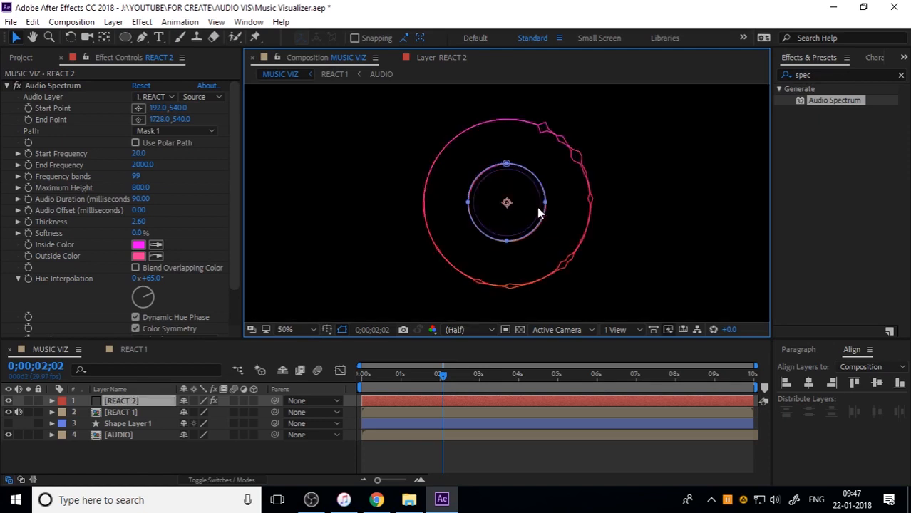
Set the thickness of REACT 2's Audio Spectrum effect to 4
left_click(151, 400)
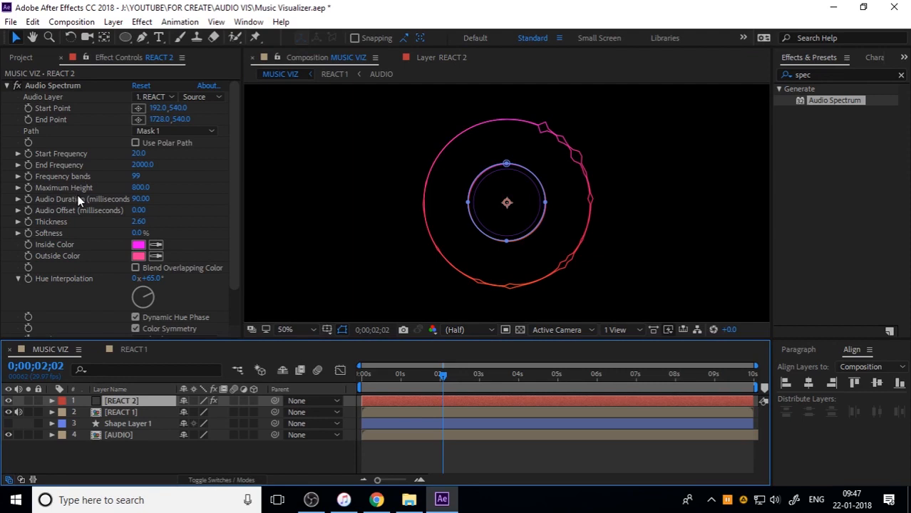
left_click(142, 222)
type("4")
key("Return")
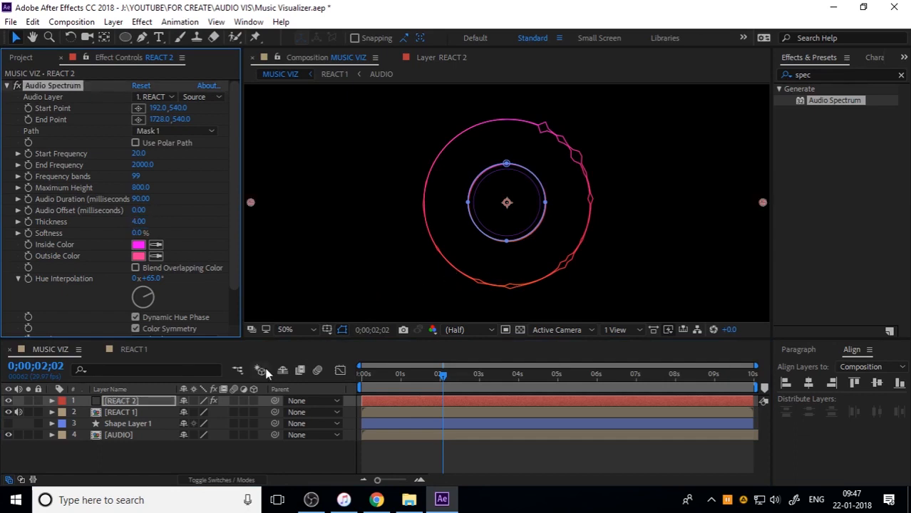
Display REACT 2's Audio Spectrum as Analog dots on Side A & B and preview the composition from the start
scroll(96, 293, "down", 2)
left_click(158, 308)
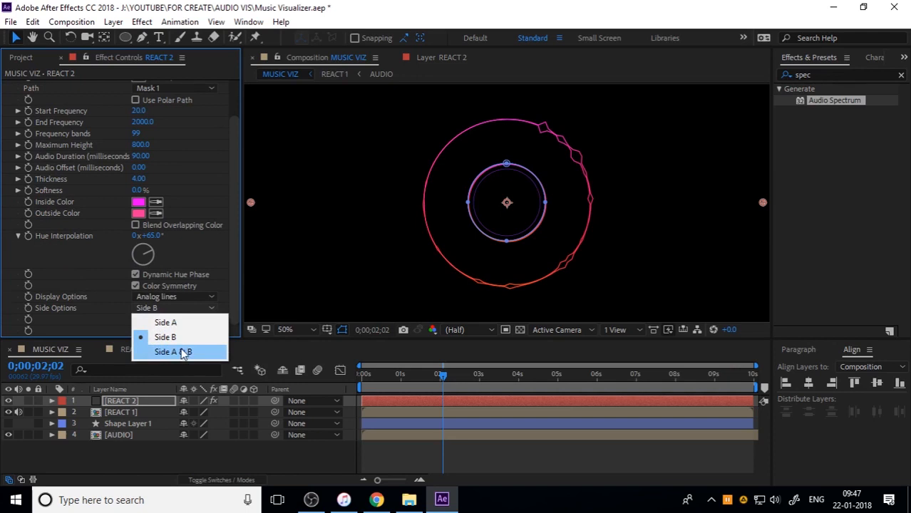
left_click(183, 353)
left_click(176, 297)
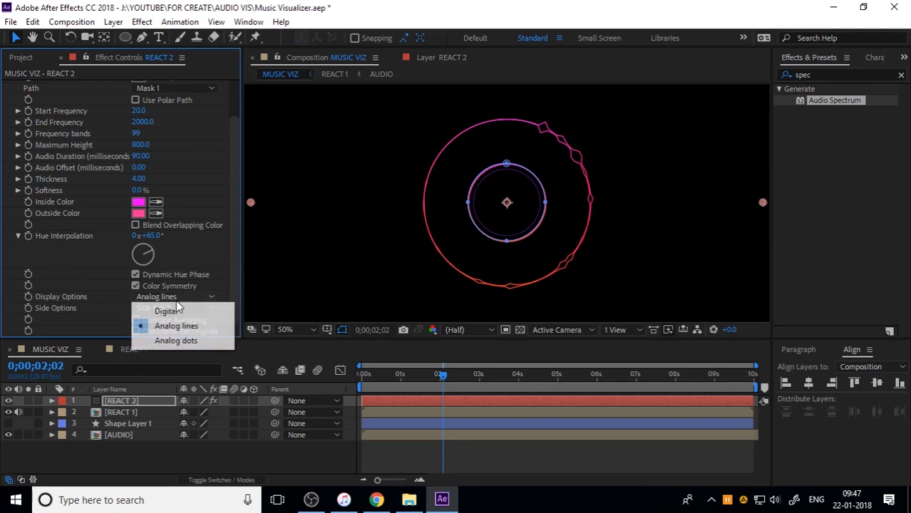
left_click(192, 342)
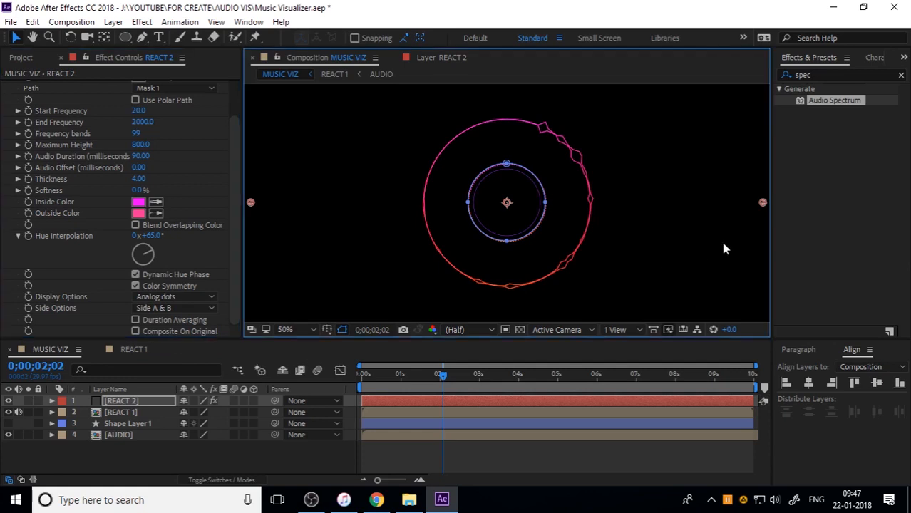
left_click_drag(438, 383, 363, 378)
key("space")
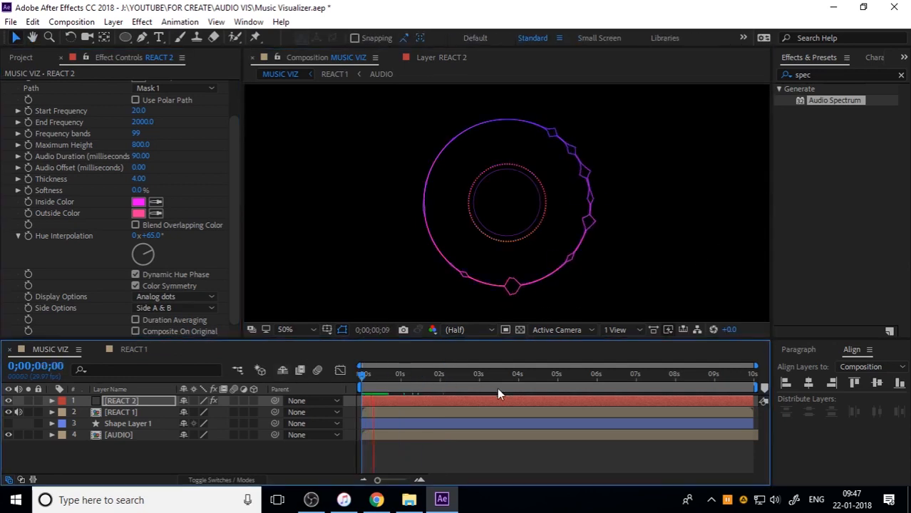
key("space")
Set the Audio Spectrum's audio layer on REACT 2 to AUDIO with Mask 1 as its path, and preview from the start
scroll(75, 243, "up", 2)
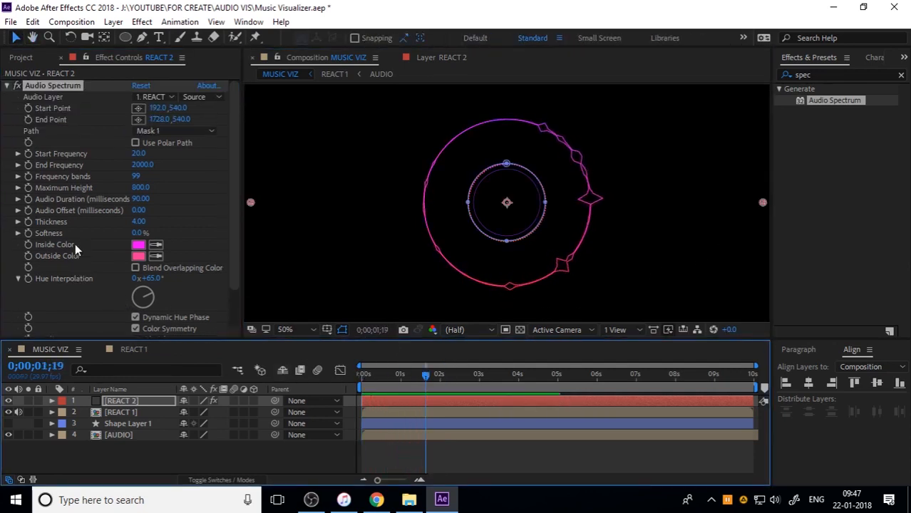
left_click(154, 97)
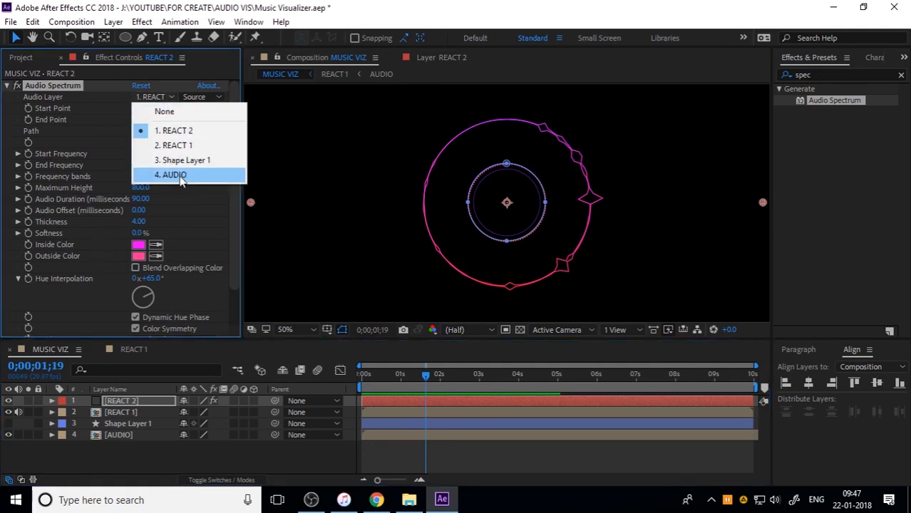
left_click(180, 178)
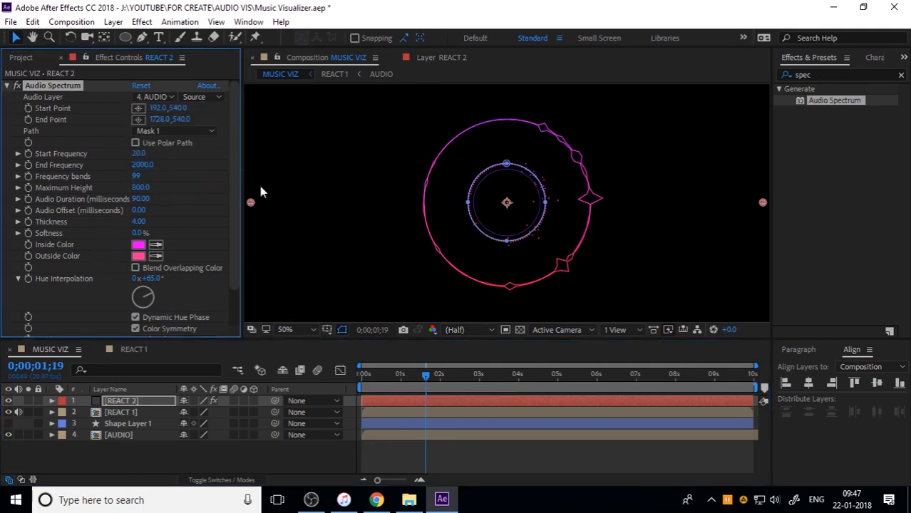
left_click(180, 131)
left_click(174, 165)
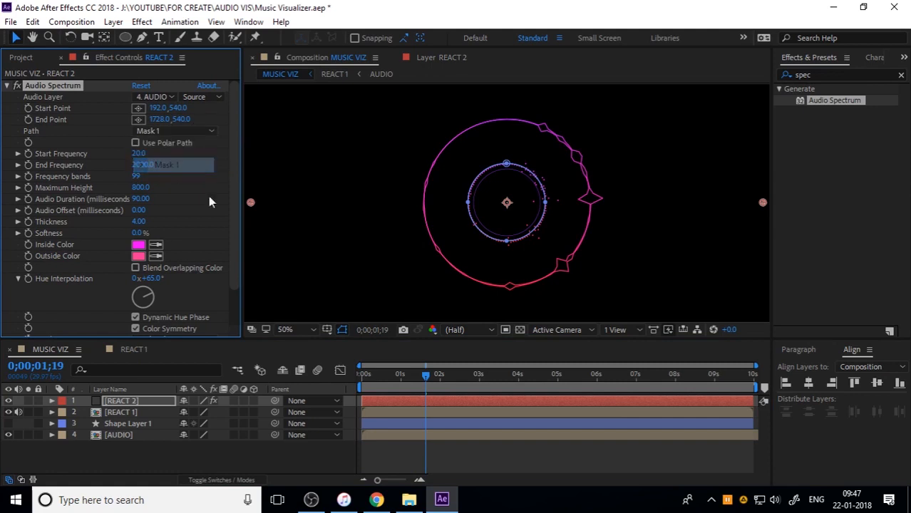
left_click(353, 376)
key("space")
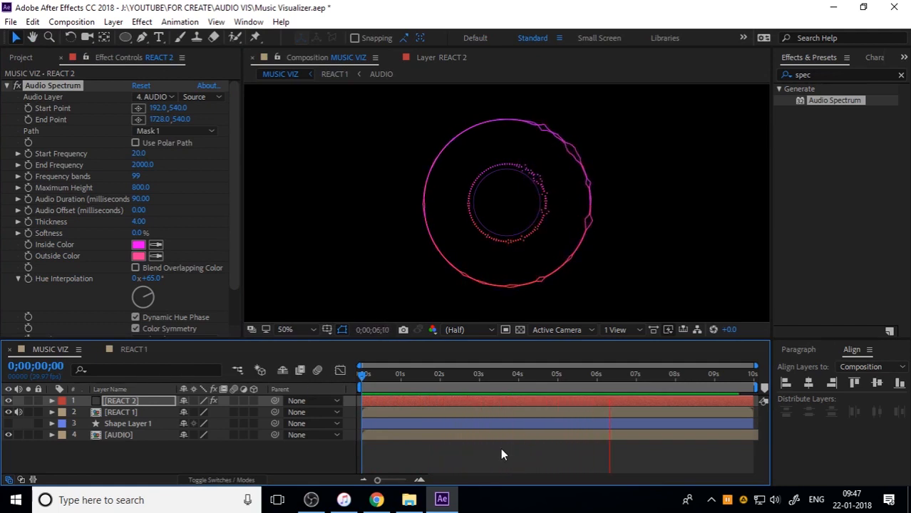
key("space")
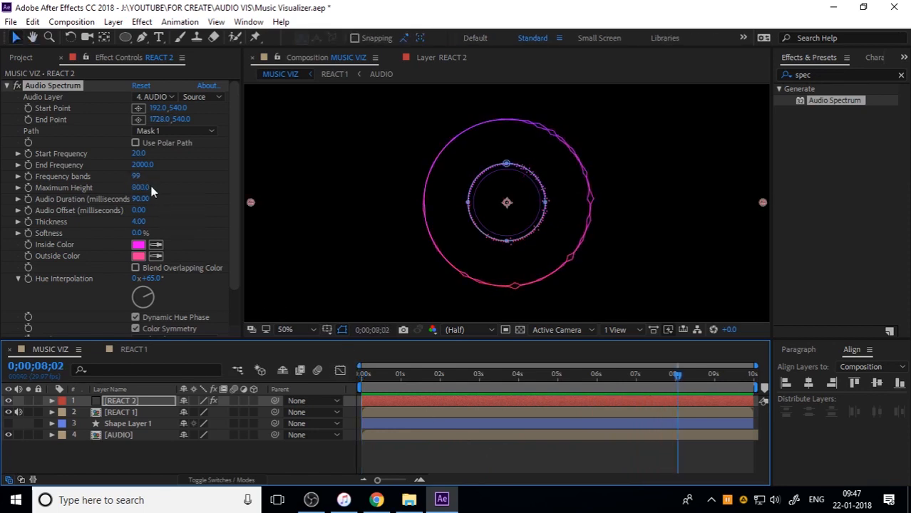
Lower the maximum height of REACT 2's Audio Spectrum to 231 and preview the animation from the start
left_click_drag(147, 188, 107, 189)
left_click_drag(448, 375, 360, 378)
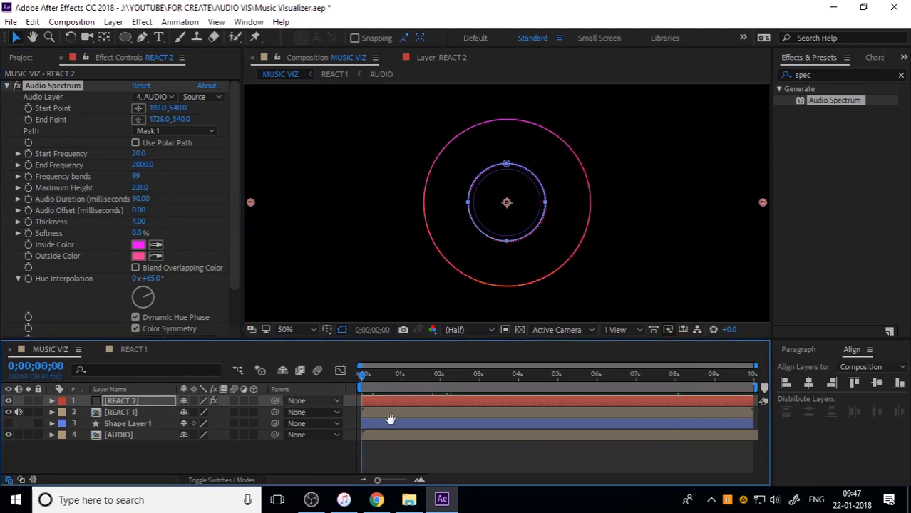
key("space")
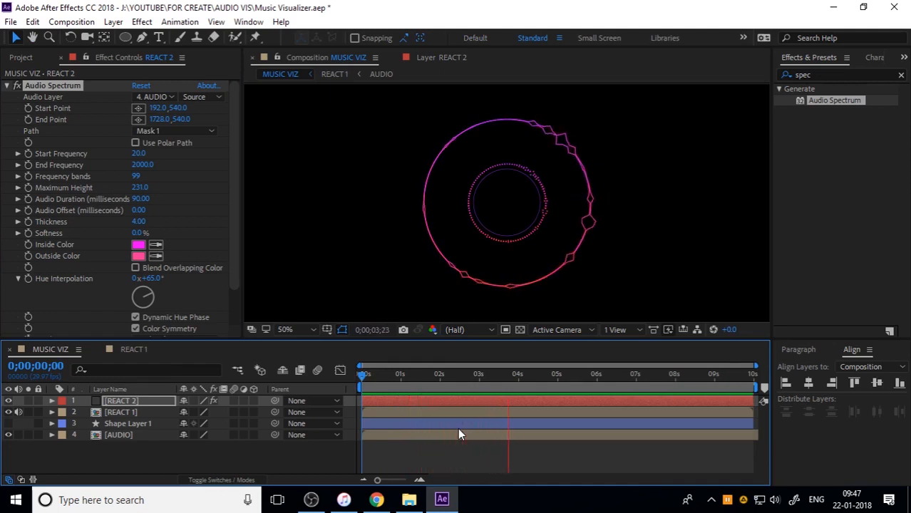
key("space")
Select the AUDIO layer in the MUSIC VIZ composition
left_click(151, 437)
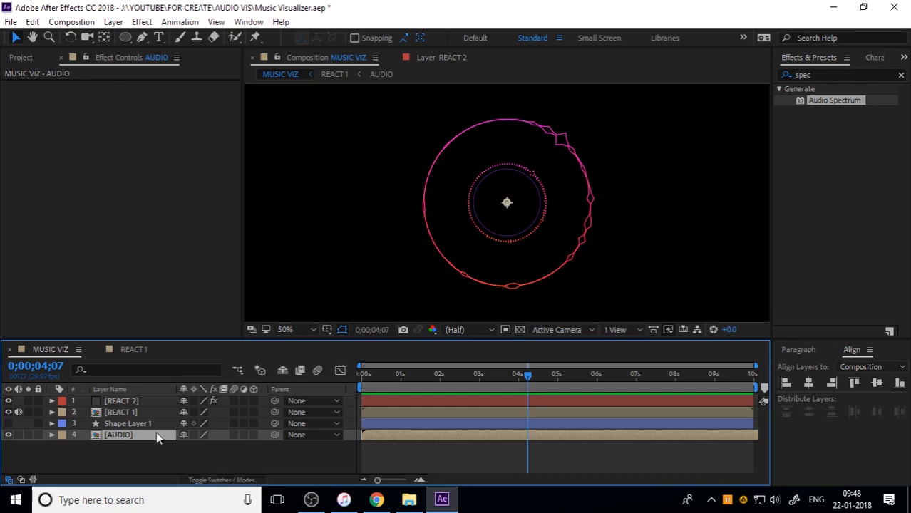
Create a new 1920 x 1080 px solid layer named REACT 2.1 in the MUSIC VIZ composition
left_click(29, 60)
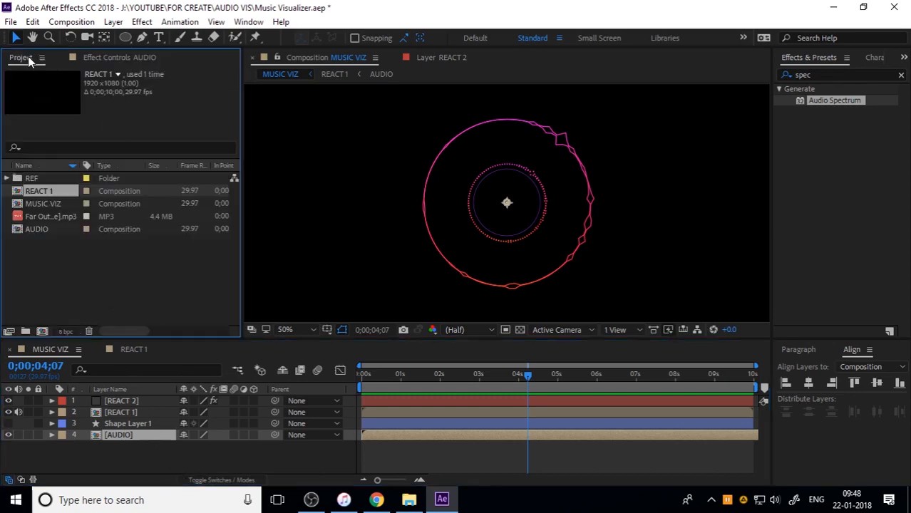
left_click(136, 450)
left_click(127, 415)
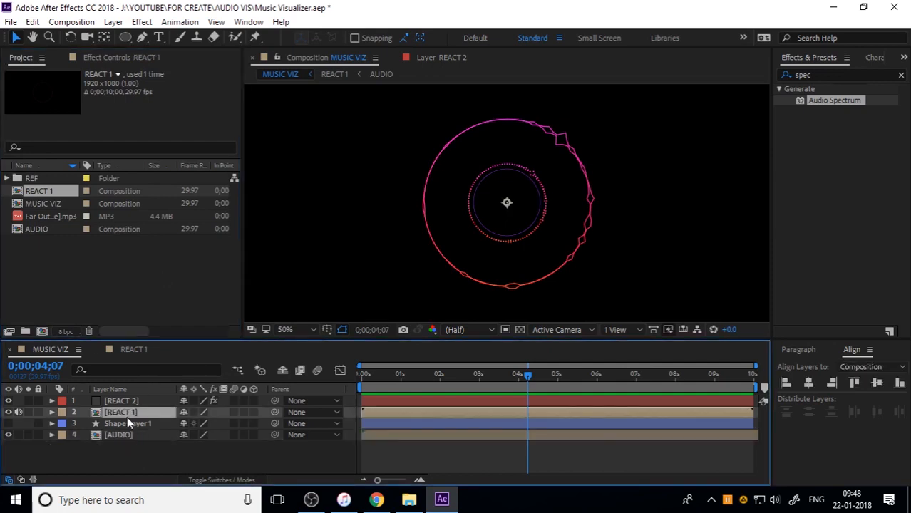
left_click(167, 459)
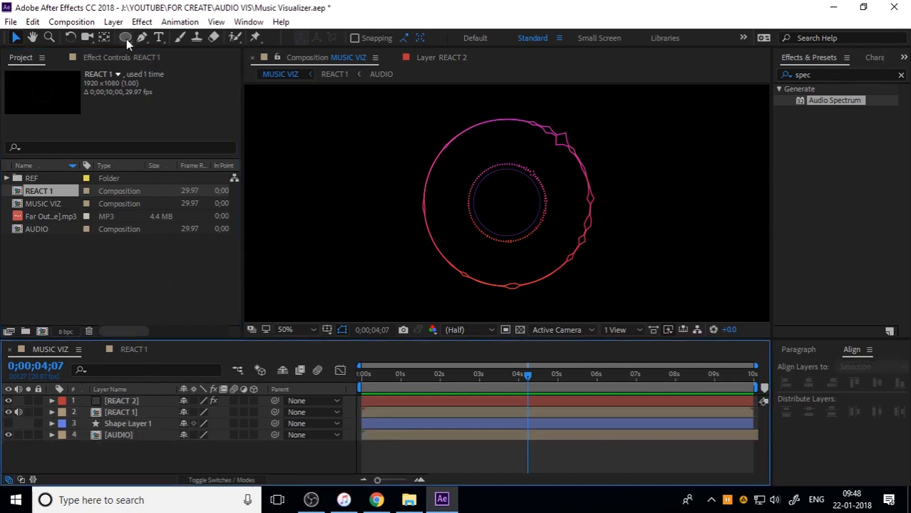
left_click(114, 21)
mouse_move(118, 37)
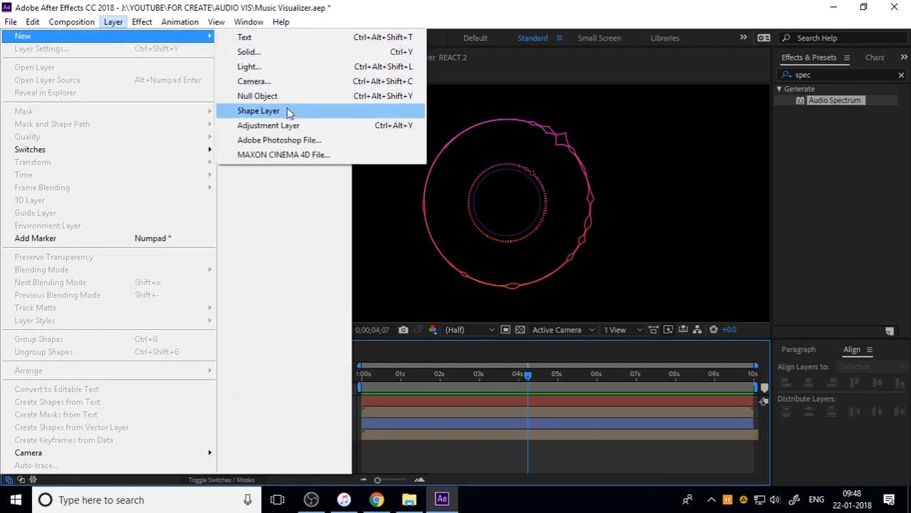
left_click(286, 53)
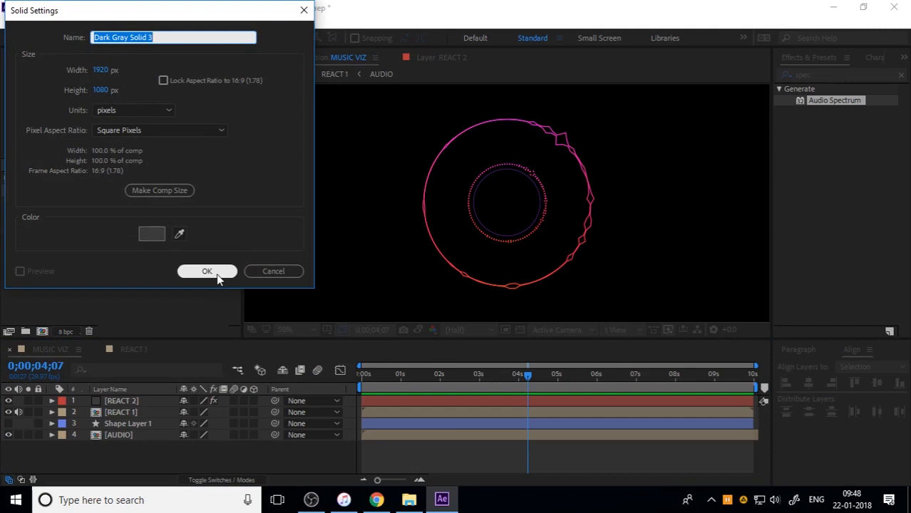
type("REACT 2")
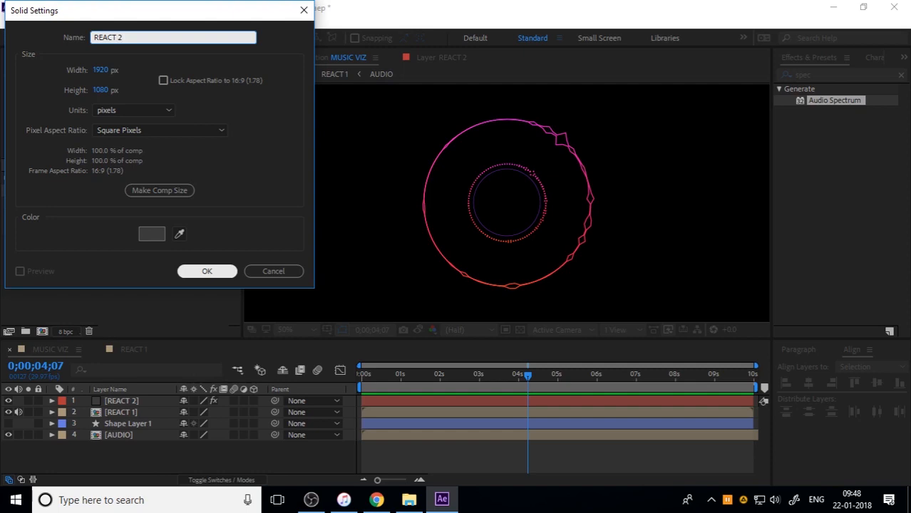
type(".1")
left_click(217, 273)
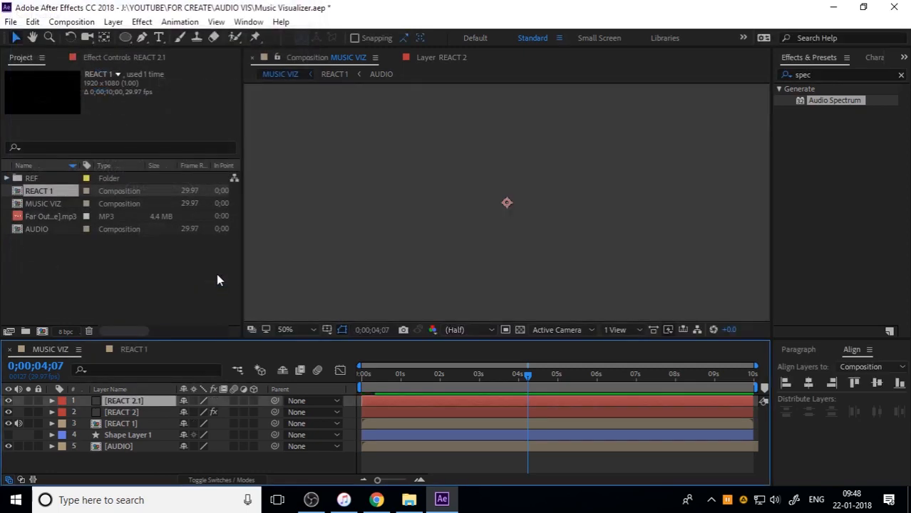
Copy the path of the ellipse in Shape Layer 1
left_click(51, 435)
scroll(117, 457, "down", 2)
left_click(125, 447)
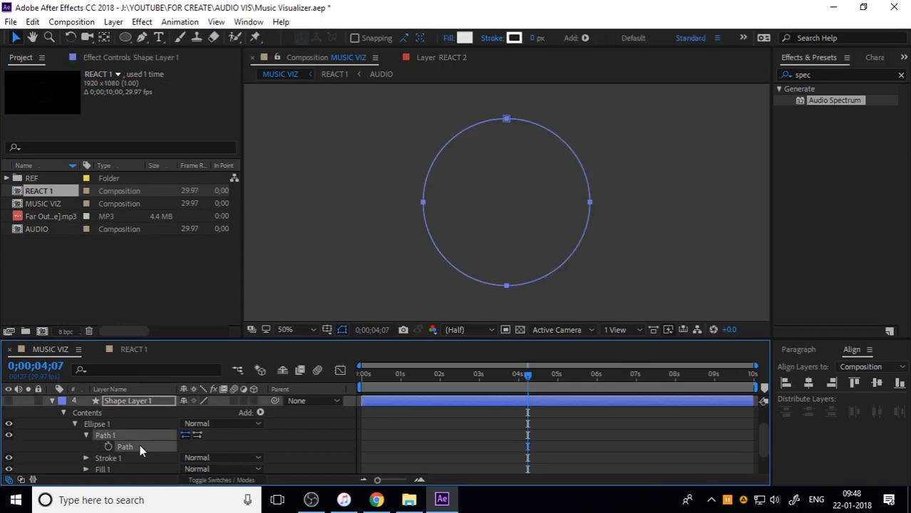
left_click(53, 402)
left_click(118, 414)
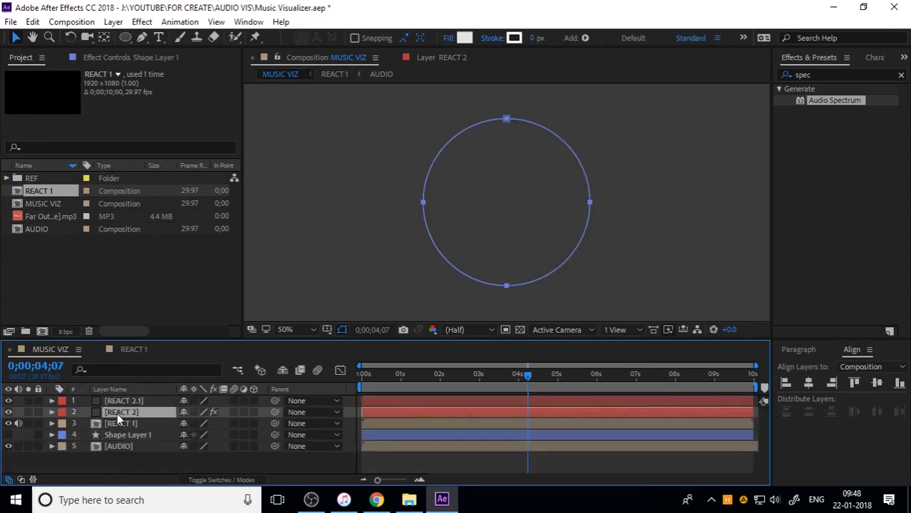
Add a new mask to the REACT 2.1 layer and paste the copied ellipse path into its Mask Path
left_click(139, 401)
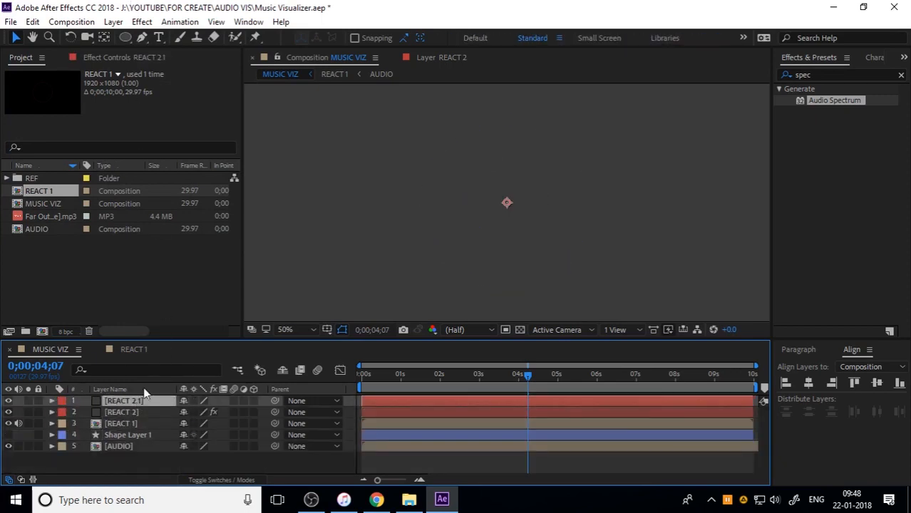
right_click(138, 405)
mouse_move(206, 62)
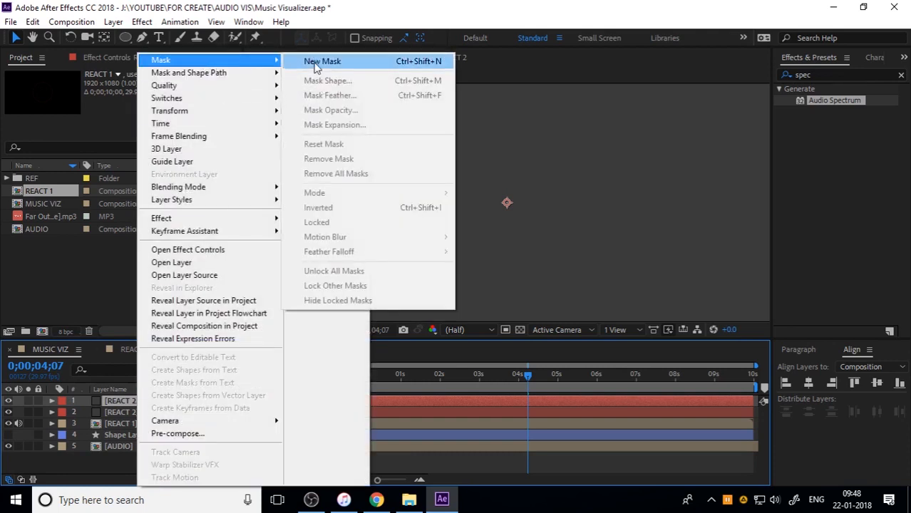
left_click(317, 63)
left_click(52, 401)
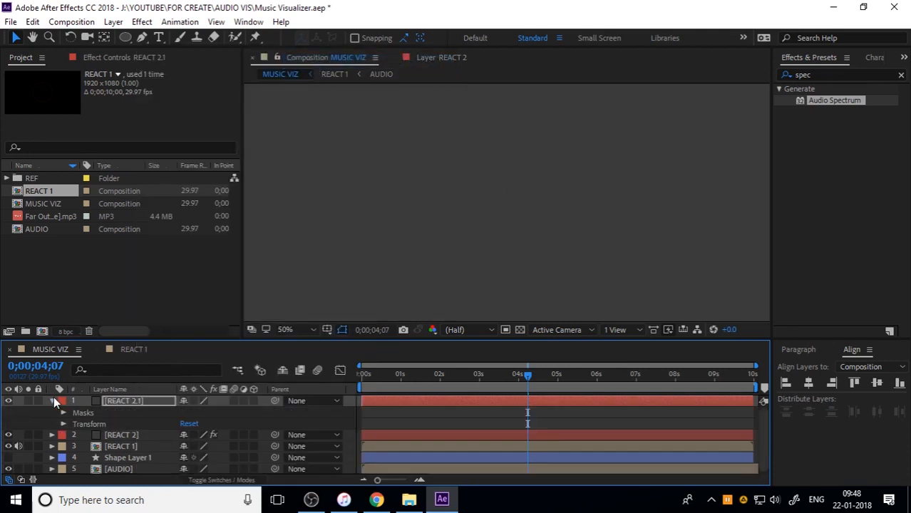
left_click(64, 412)
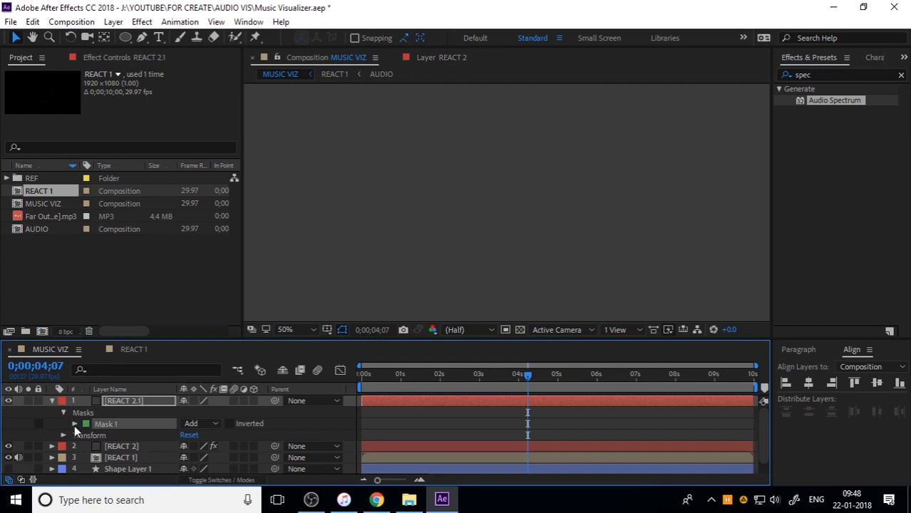
left_click(74, 423)
left_click(122, 435)
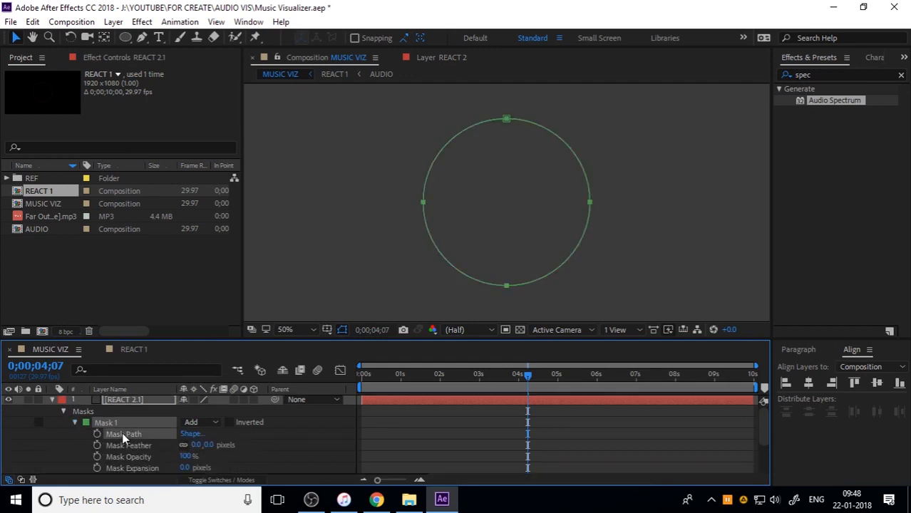
Set the mode of Mask 1 on REACT 2.1 to None
left_click(211, 424)
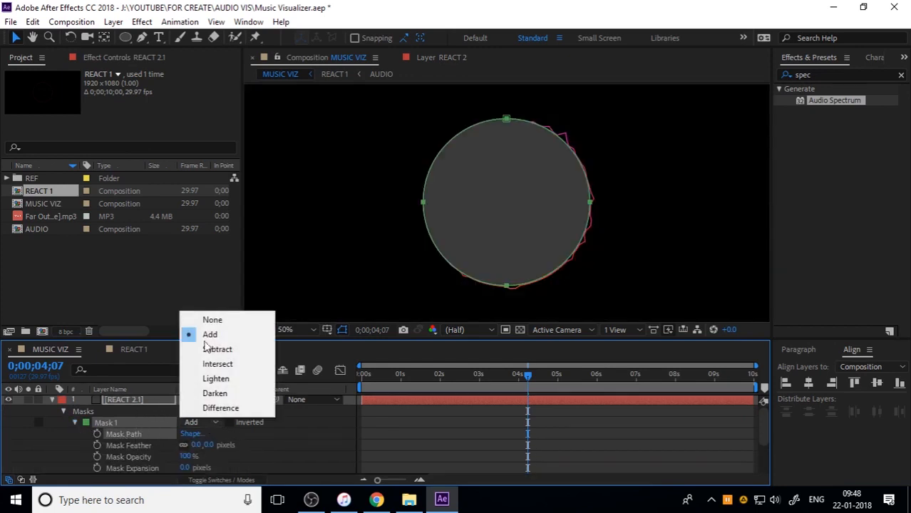
left_click(212, 319)
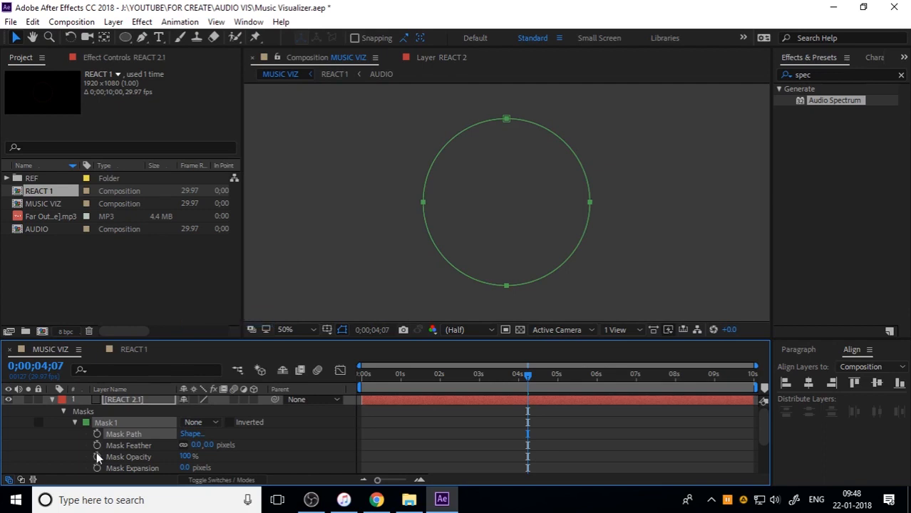
left_click(51, 400)
scroll(474, 238, "down", 1)
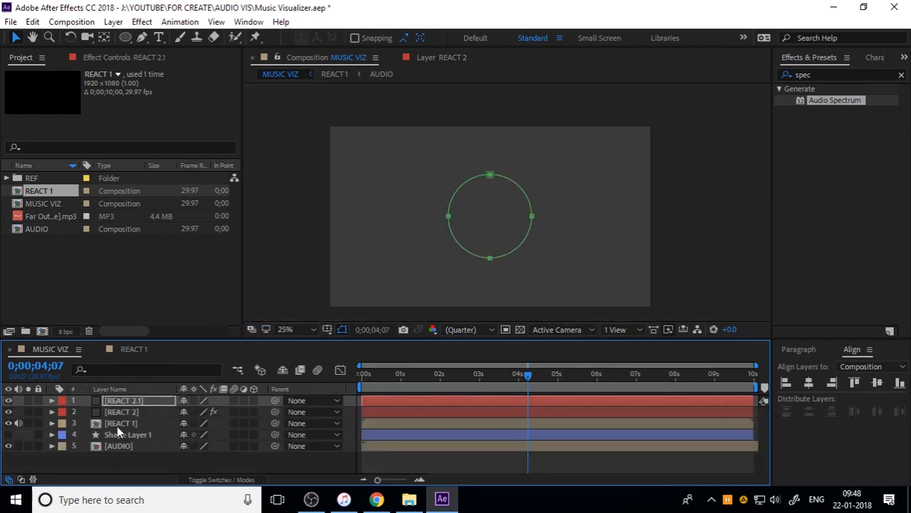
left_click(696, 251)
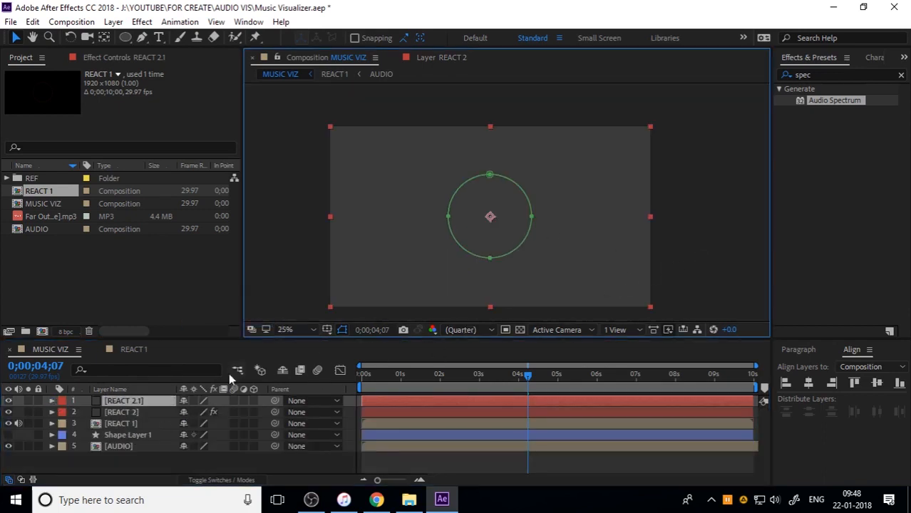
Copy the Audio Spectrum effect from REACT 2 and paste it onto the REACT 2.1 layer
left_click(147, 401)
left_click(132, 423)
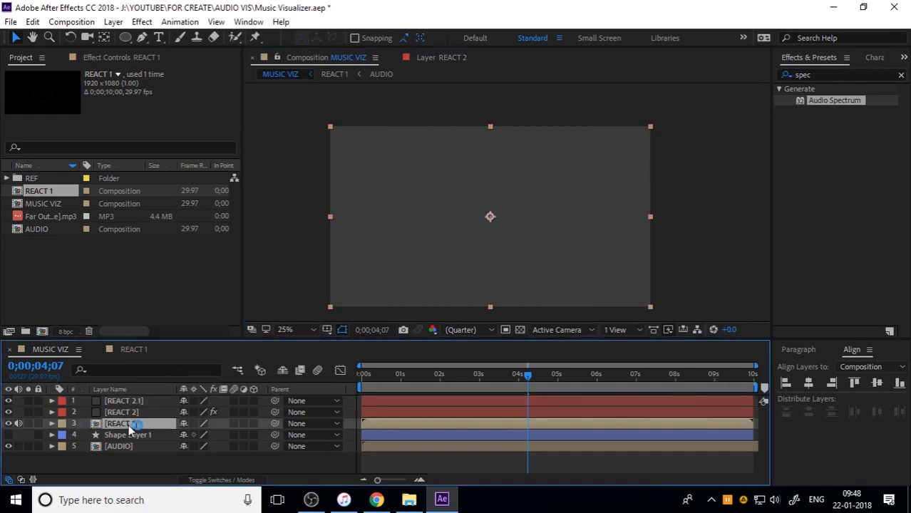
left_click(136, 413)
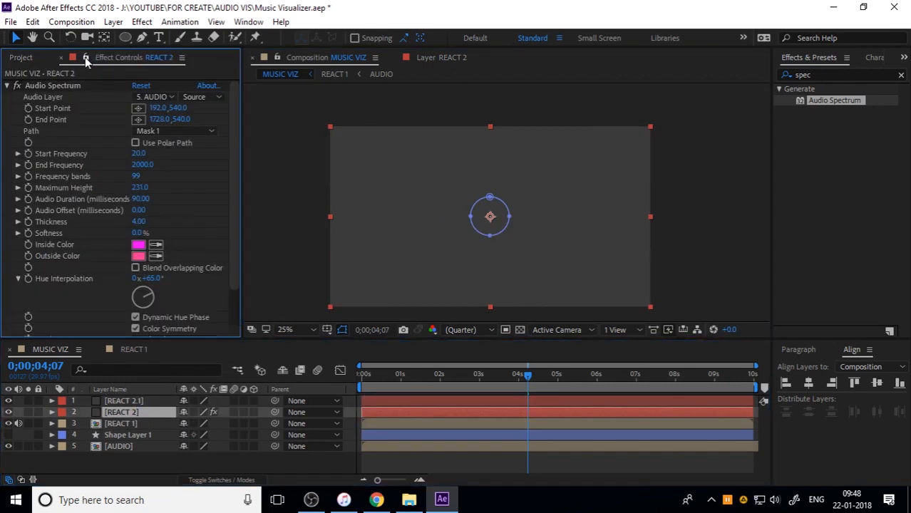
left_click(90, 59)
left_click(50, 84)
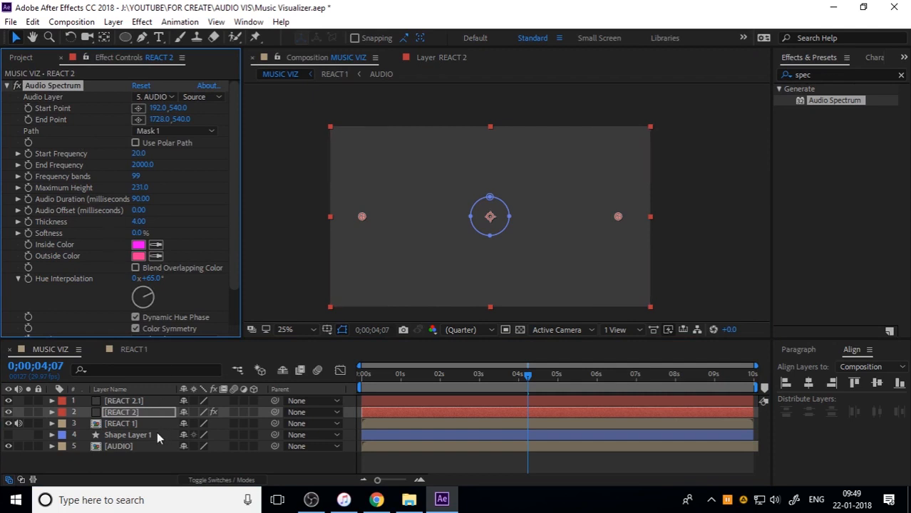
left_click(140, 401)
key("ctrl+v")
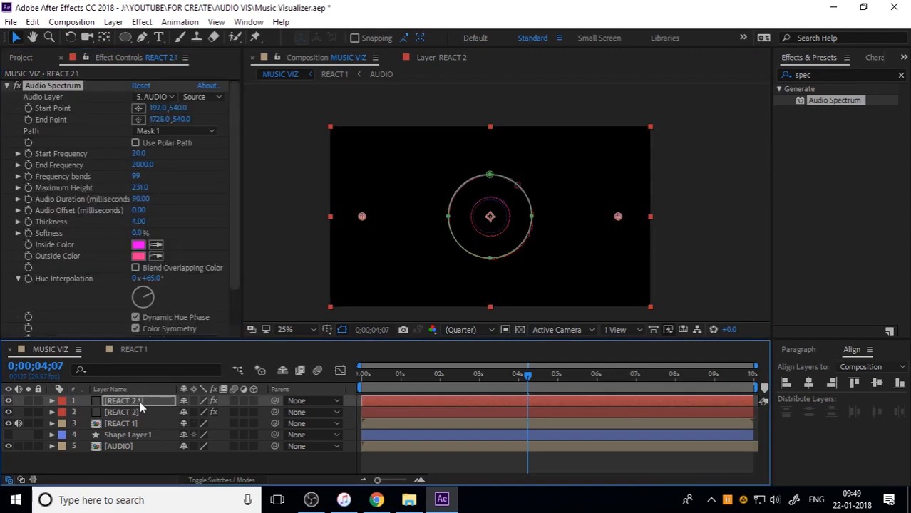
Preview the MUSIC VIZ composition from the start with nothing selected
left_click(686, 244)
left_click_drag(453, 377, 321, 387)
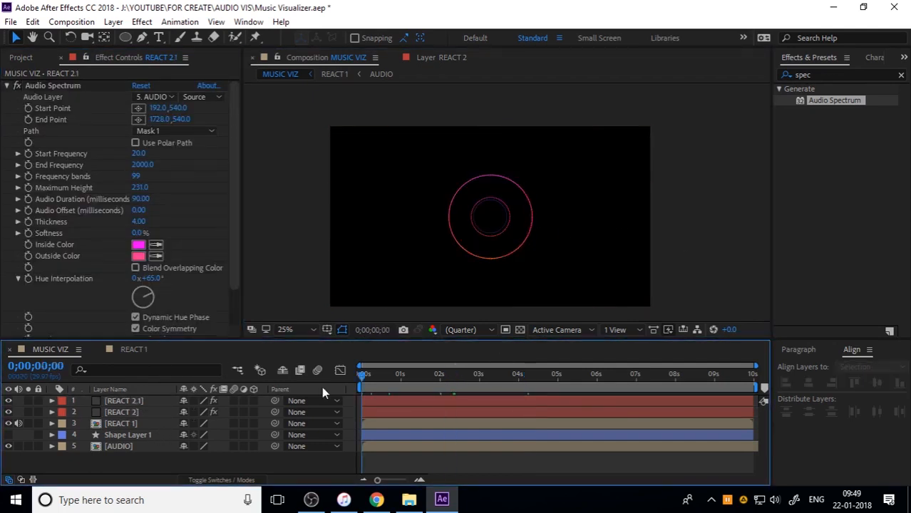
key("space")
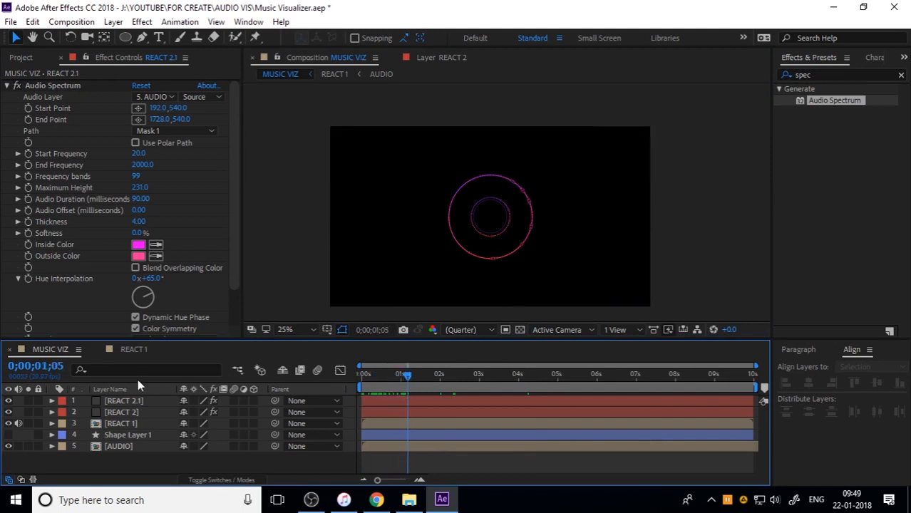
Hide the REACT 1 layer and return the playhead to the start of the timeline
left_click(115, 401)
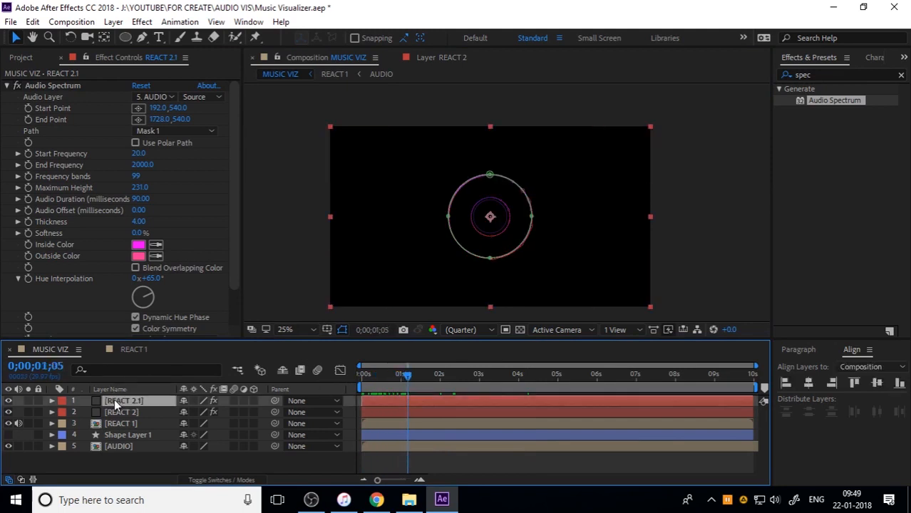
left_click(8, 424)
left_click(692, 258)
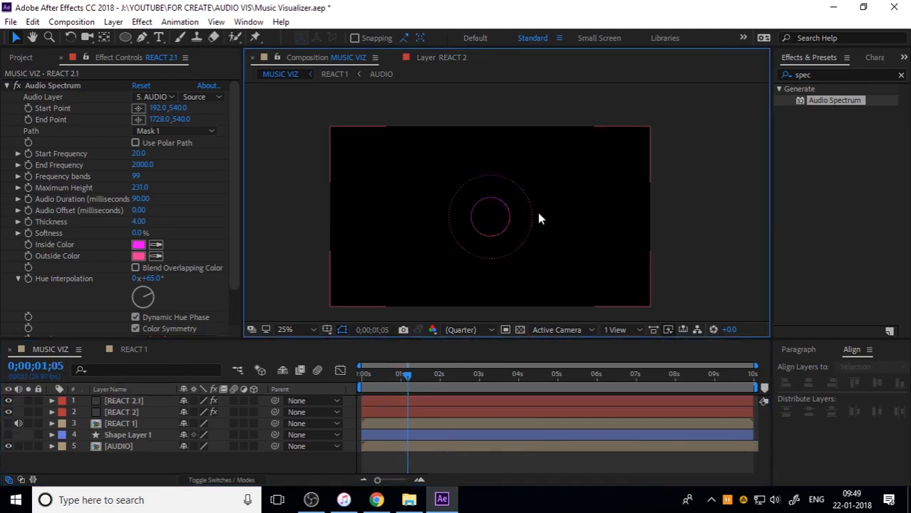
left_click_drag(394, 377, 352, 383)
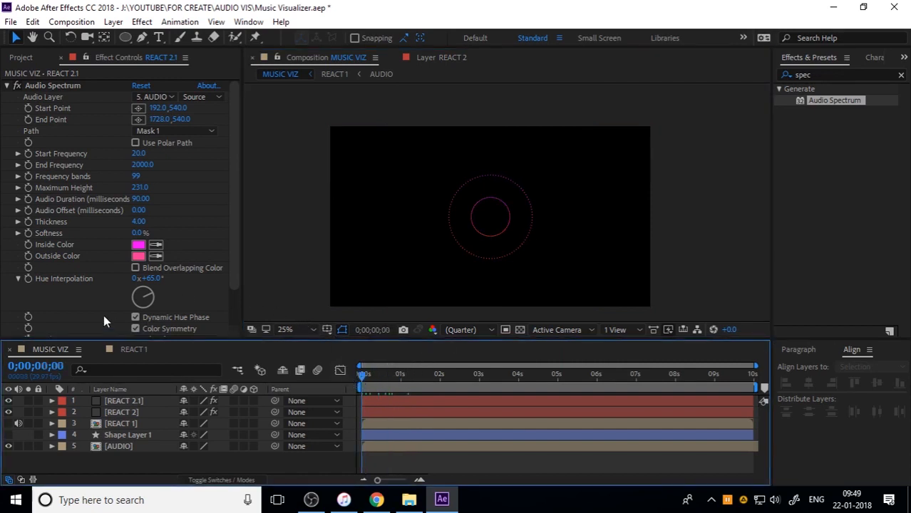
Set the thickness of REACT 2.1's Audio Spectrum to 3.9
scroll(93, 314, "down", 1)
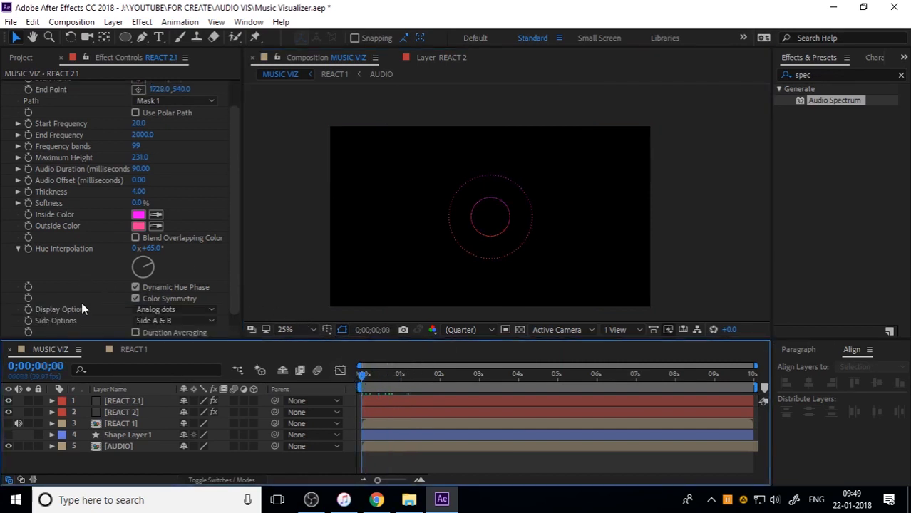
left_click(139, 192)
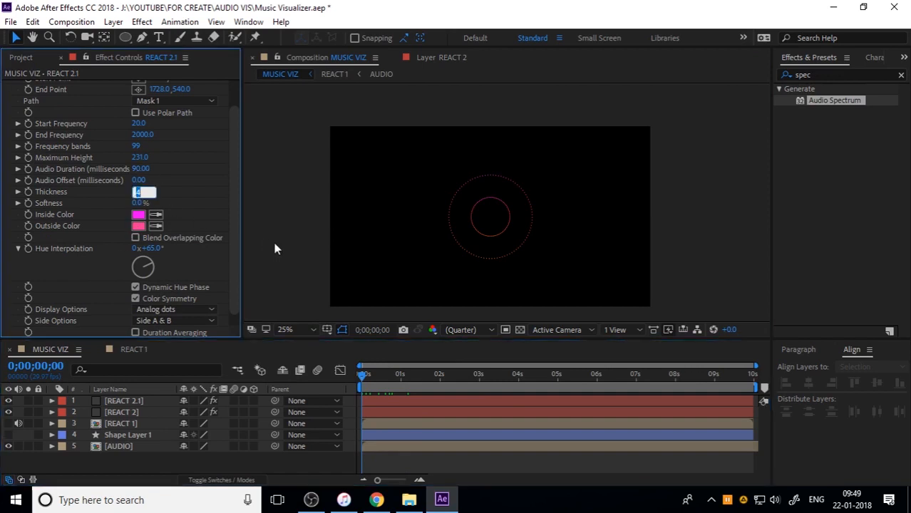
type("3.9")
key("Return")
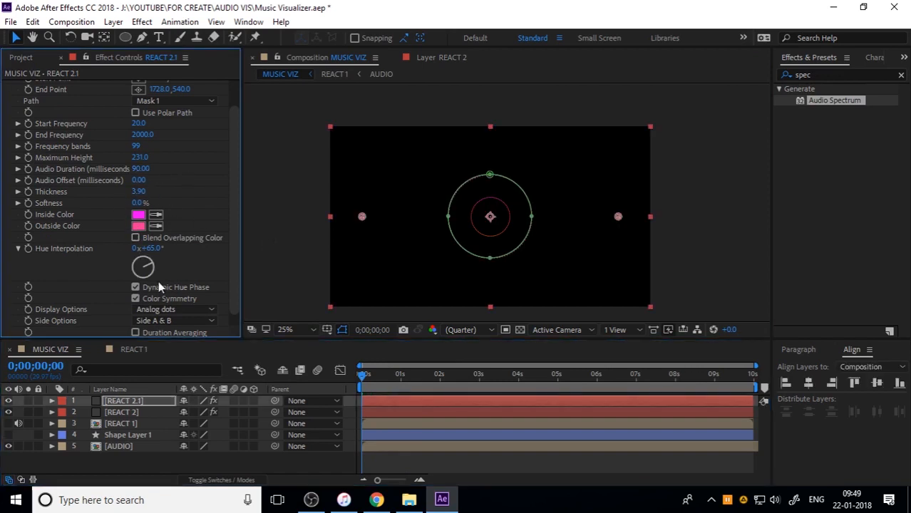
Display REACT 2.1's Audio Spectrum as Analog lines on Side A only, and deselect the layer
left_click(169, 310)
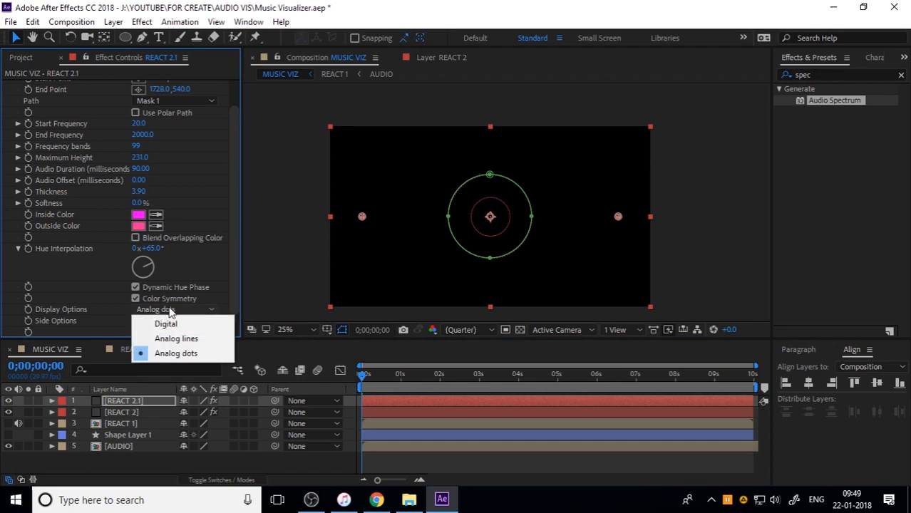
left_click(177, 338)
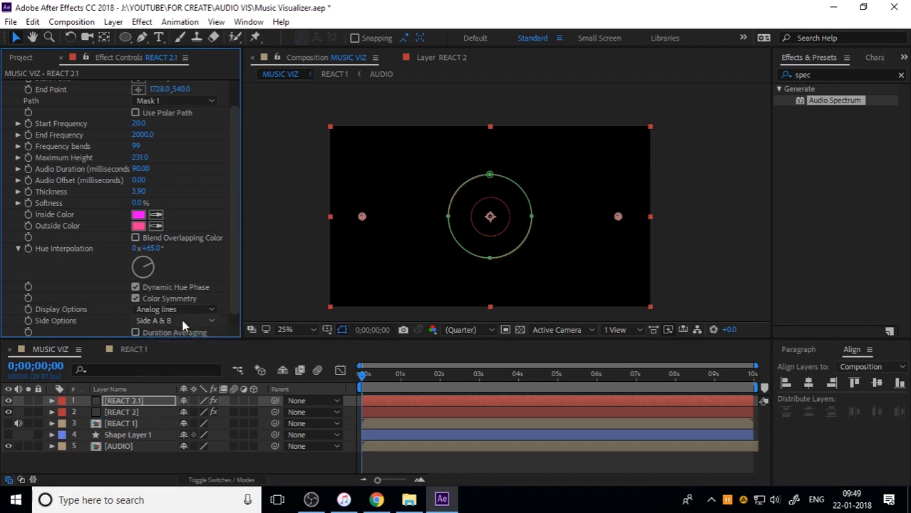
left_click(183, 323)
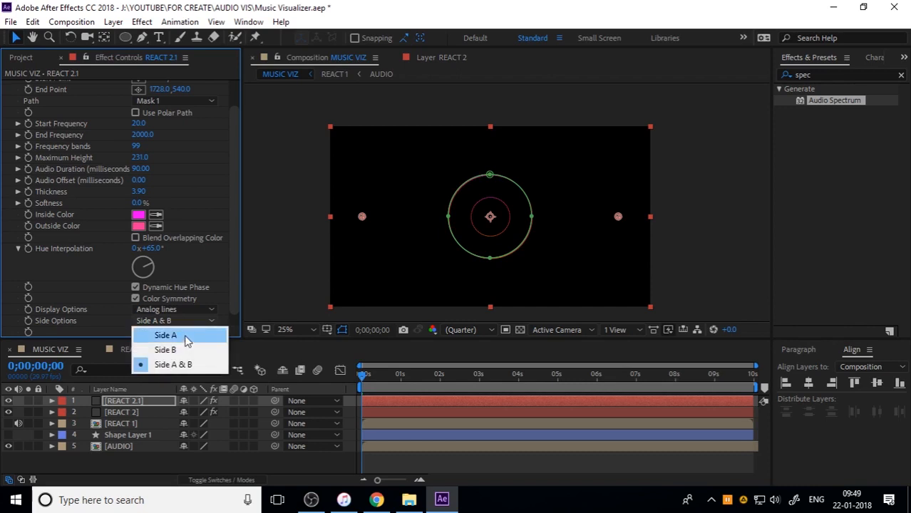
left_click(187, 341)
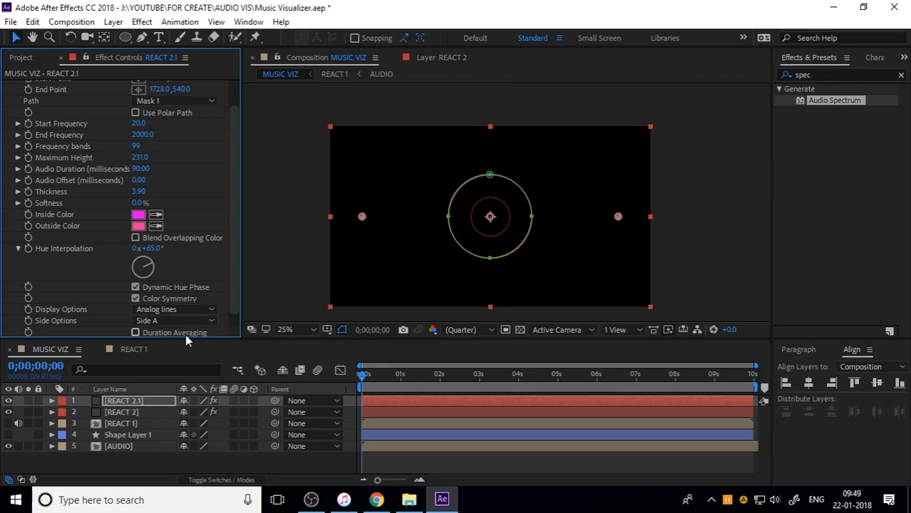
left_click(666, 264)
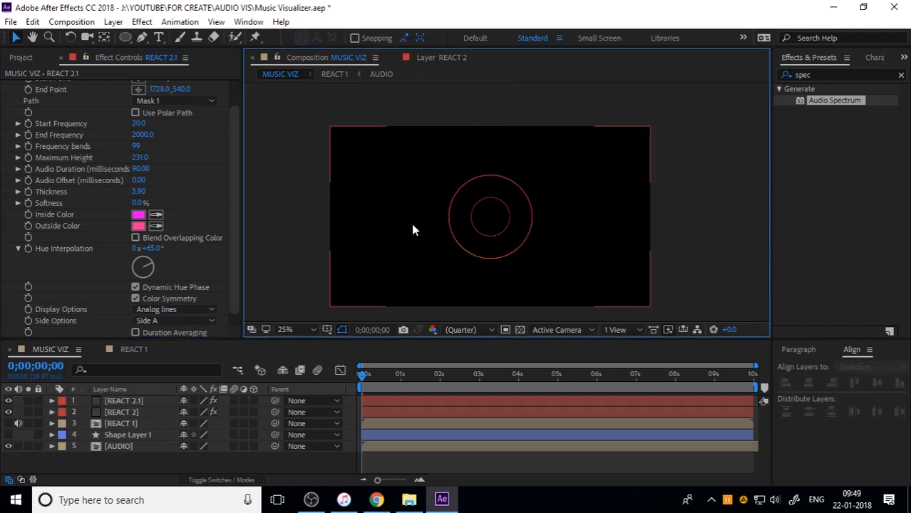
Preview the two spectrum rings from the start at closer zoom, and park the playhead at 0;00;07;19
key("period")
key("space")
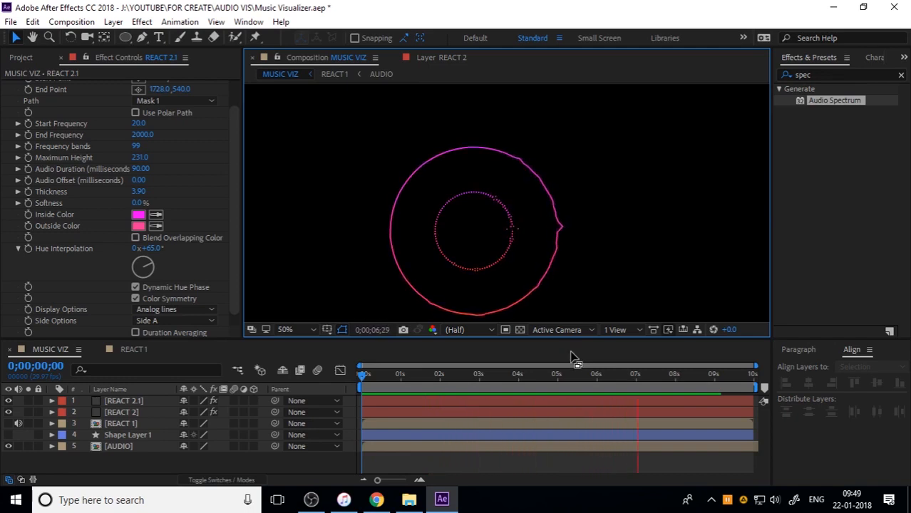
key("space")
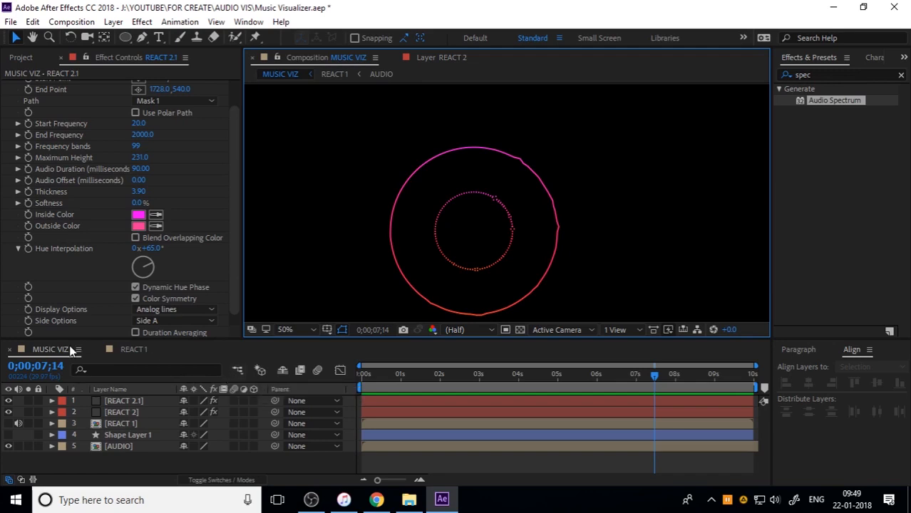
left_click_drag(410, 373, 661, 379)
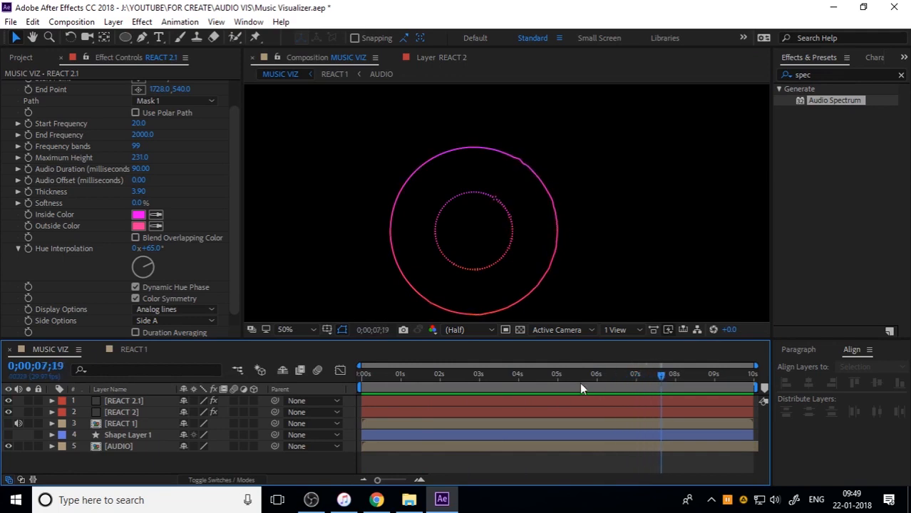
Duplicate the REACT 2.1 layer and display the copy's Audio Spectrum, driven by the AUDIO layer, on Side B
left_click(138, 400)
key("ctrl+d")
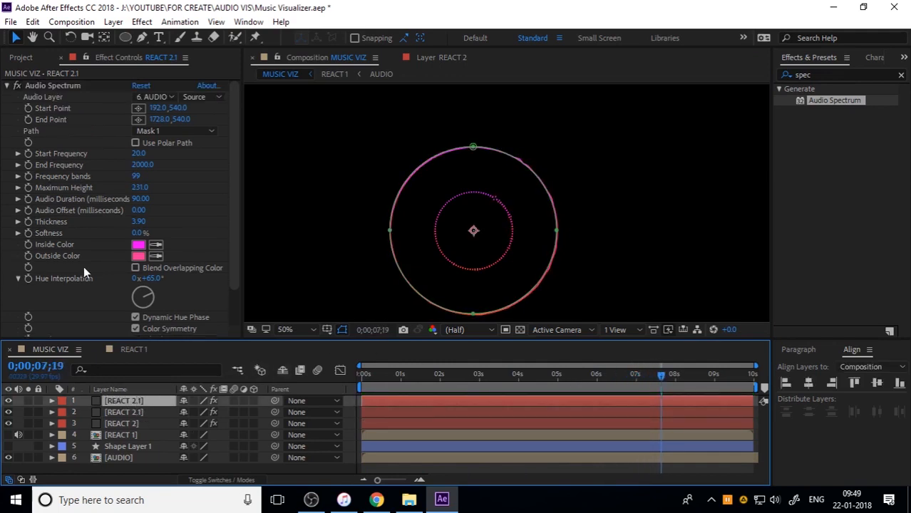
left_click(155, 97)
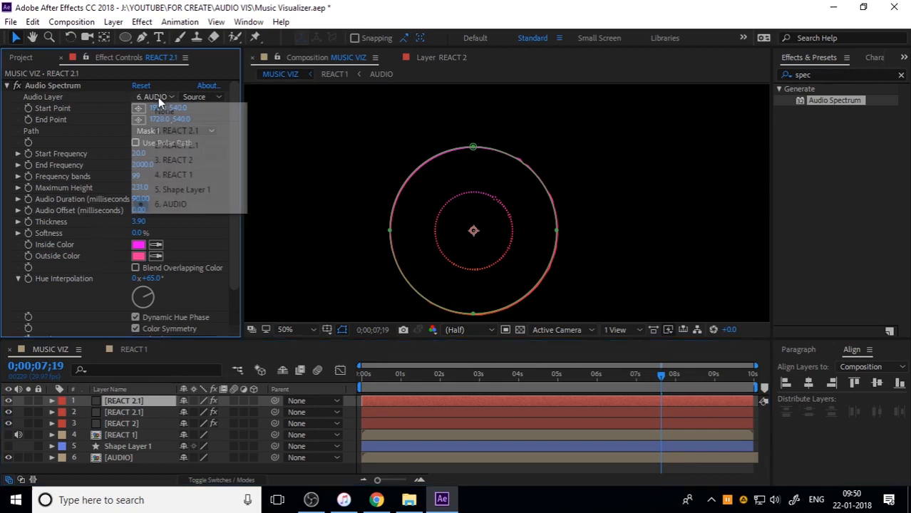
left_click(171, 205)
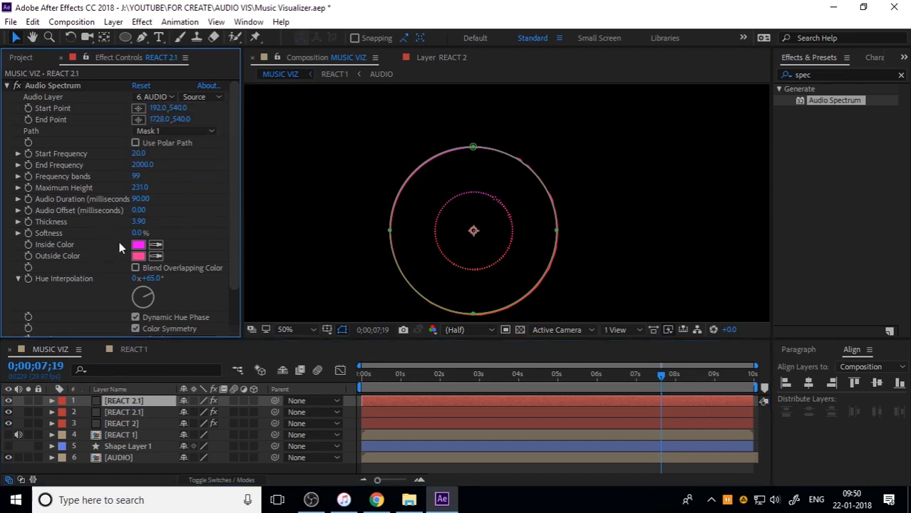
scroll(122, 287, "down", 2)
left_click(149, 320)
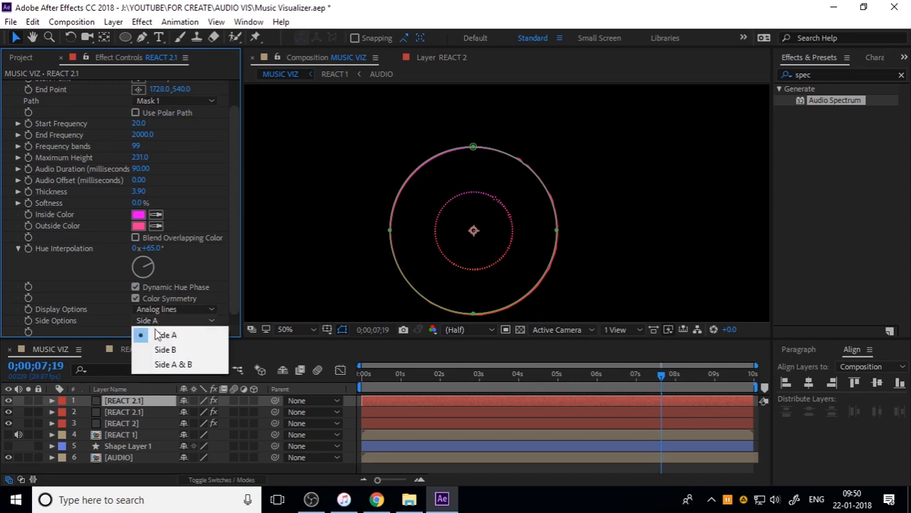
left_click(165, 349)
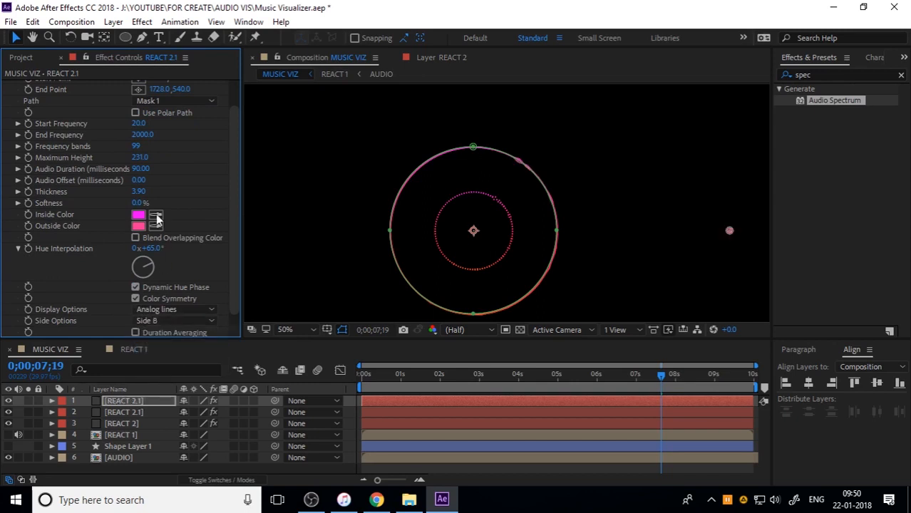
Set the thickness of the duplicated REACT 2.1's Audio Spectrum to 3.7 and its display option to Digital
left_click(140, 191)
type("3.7")
key("Return")
scroll(79, 306, "down", 1)
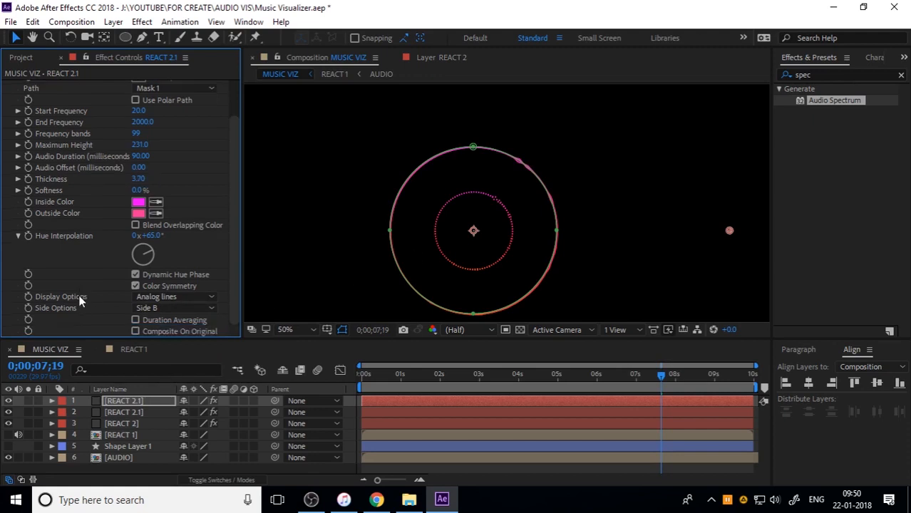
left_click(164, 297)
left_click(166, 310)
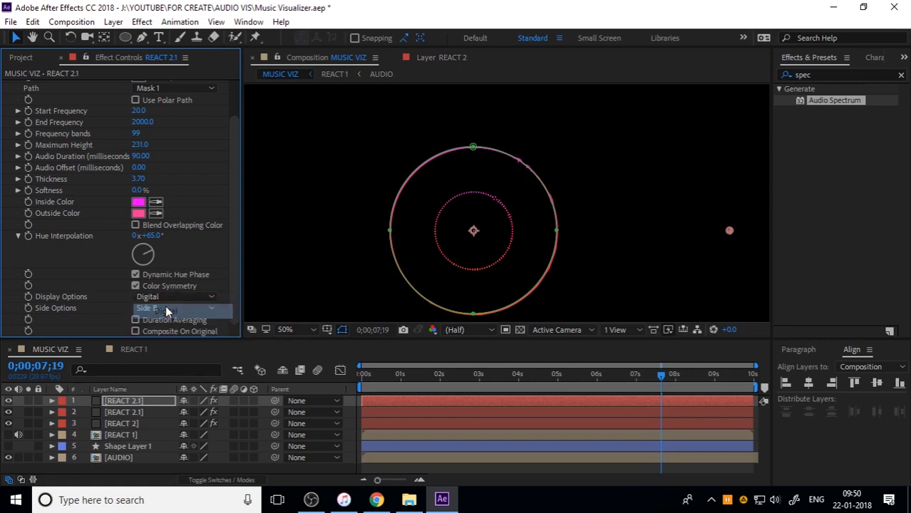
Preview the composition from the start to check the Digital Side B spectrum
left_click(706, 256)
left_click_drag(433, 375, 274, 382)
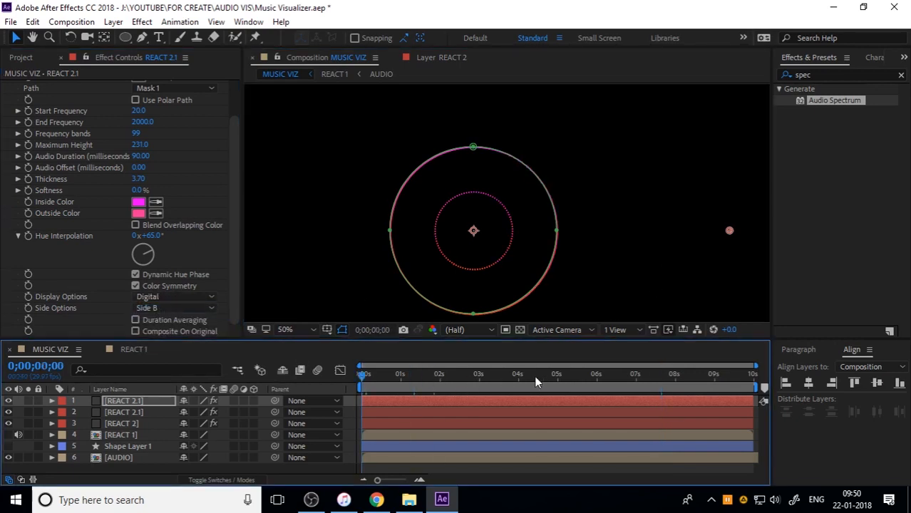
key("space")
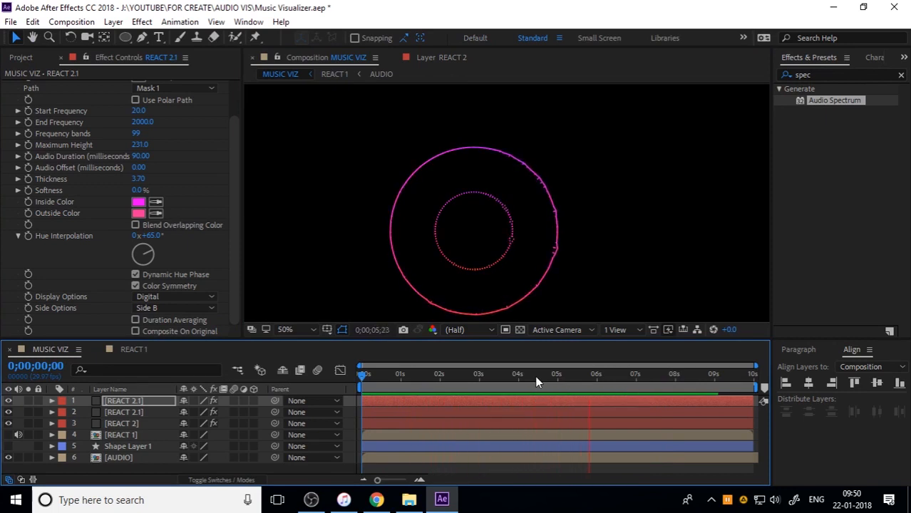
key("space")
Try Side A for the duplicated REACT 2.1's Audio Spectrum and preview the result
left_click(178, 308)
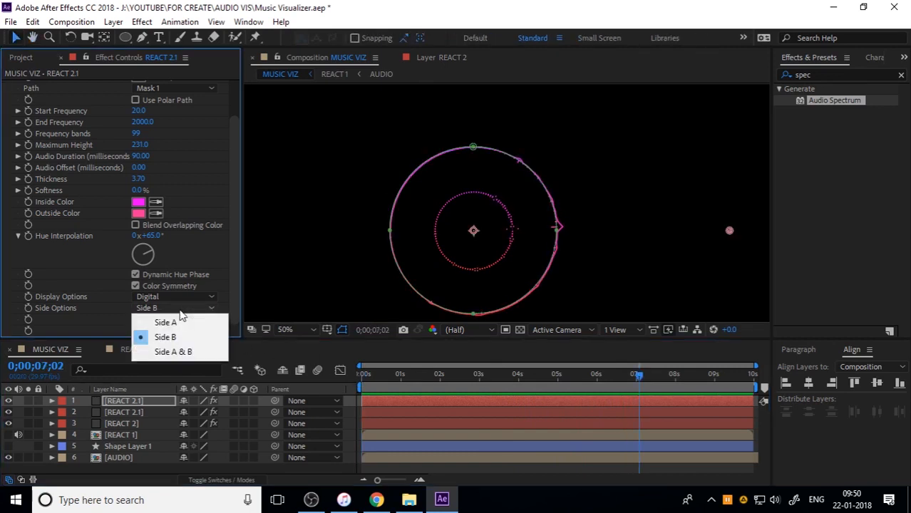
left_click(187, 323)
key("space")
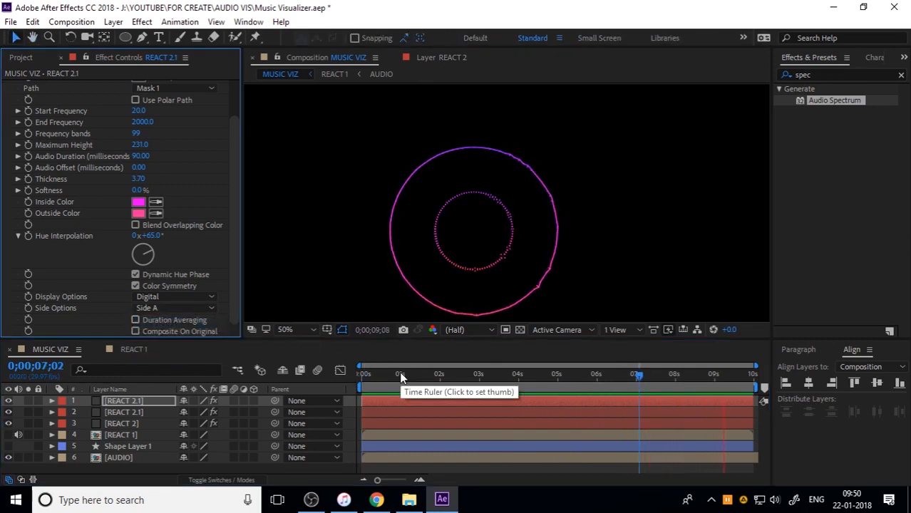
Set the Audio Spectrum maximum height to 800 on both REACT 2.1 layers
left_click(140, 145)
type("800")
key("Return")
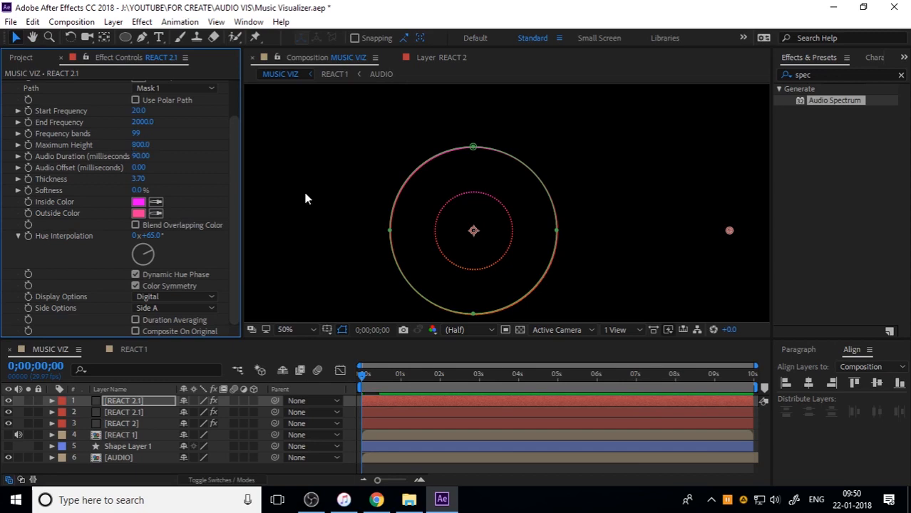
left_click(143, 412)
left_click(145, 188)
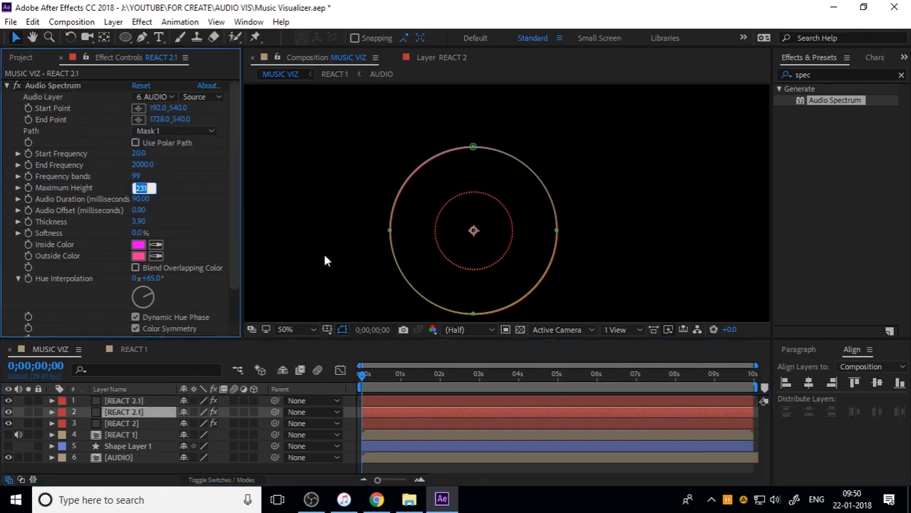
type("800")
key("Return")
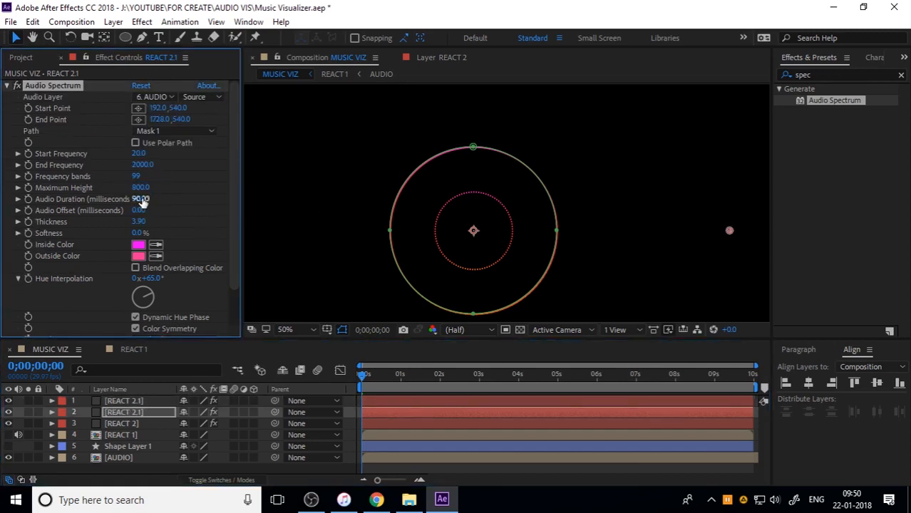
Set REACT 2's Audio Spectrum maximum height to 800 and its end frequency to 1500
left_click(123, 424)
left_click(150, 188)
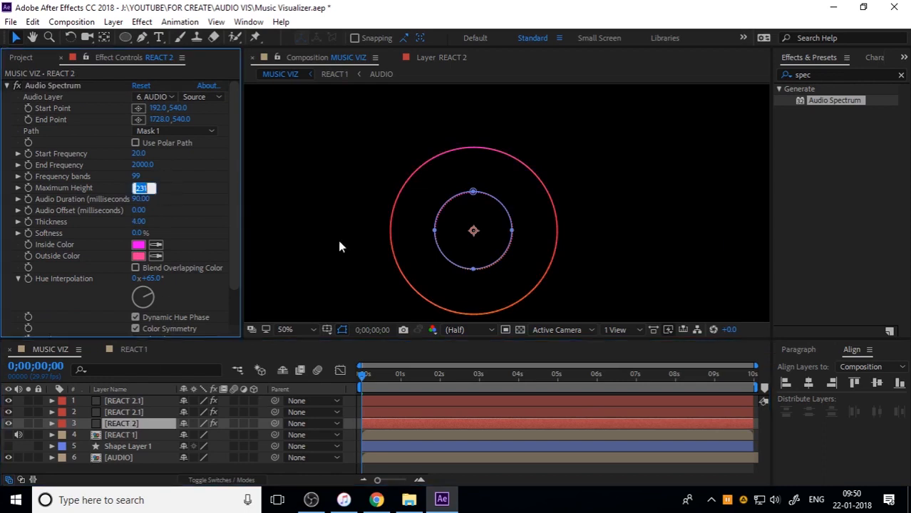
type("800")
key("Return")
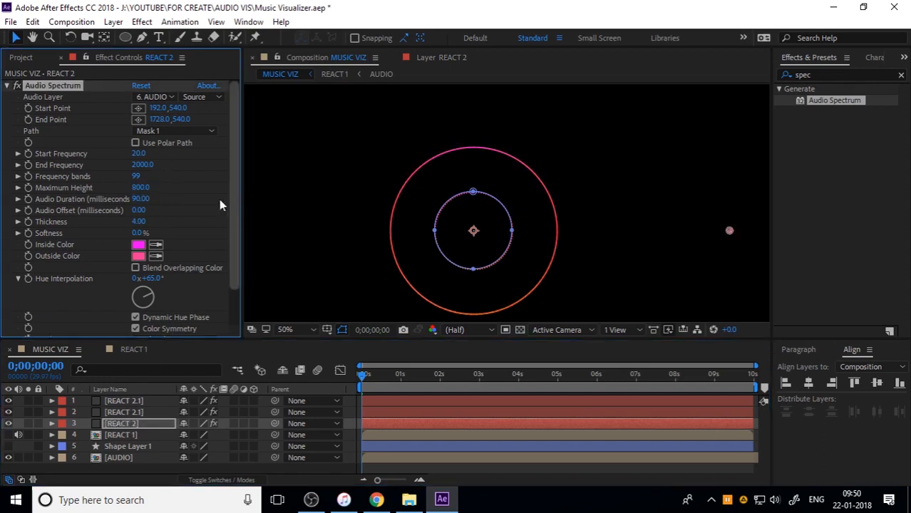
left_click(146, 165)
type("1500")
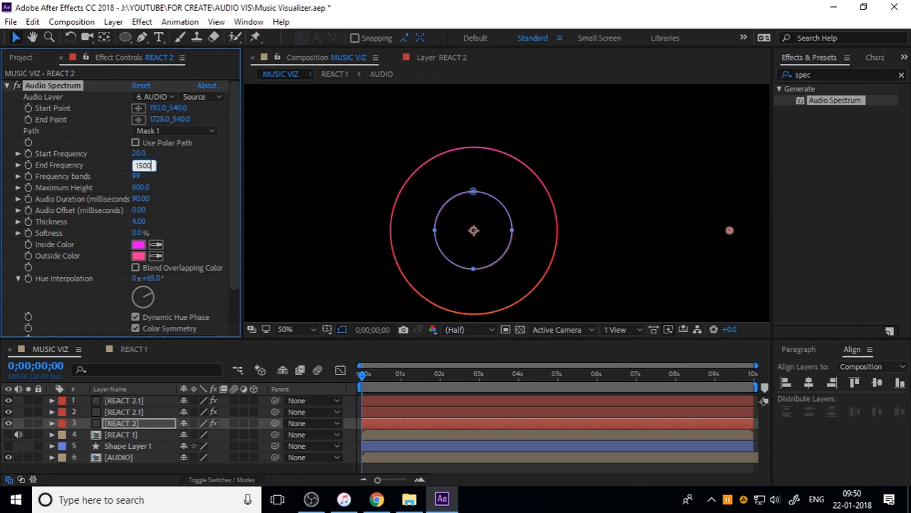
key("Return")
left_click(185, 196)
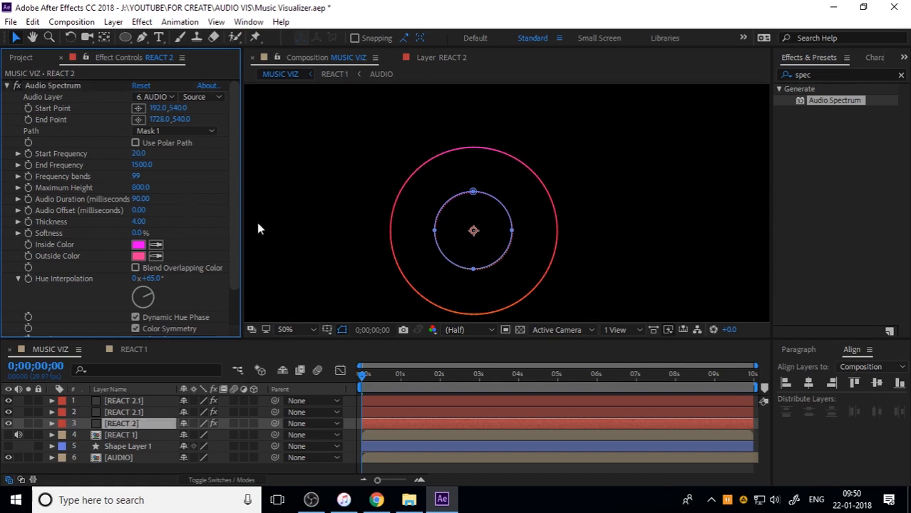
Preview the taller spectrum reactions from 0;00;00;15 and select the topmost REACT 2.1 layer
key("space")
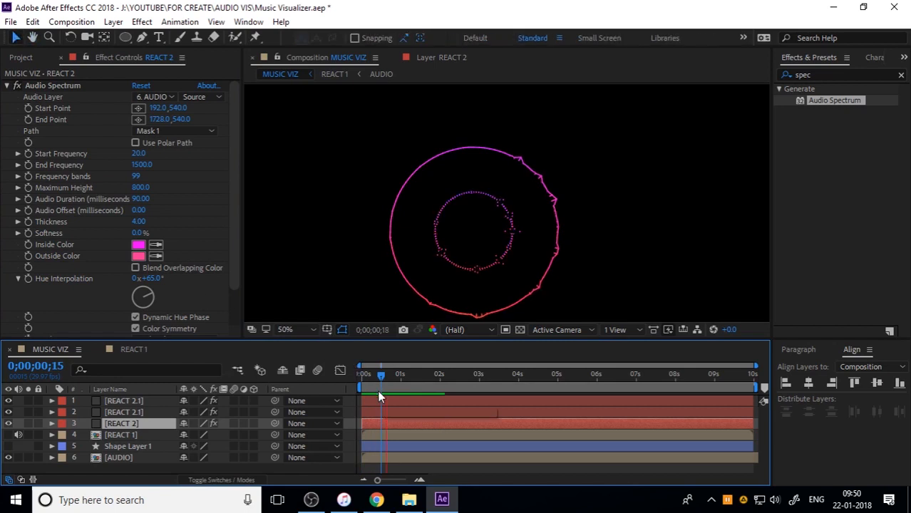
left_click(156, 402)
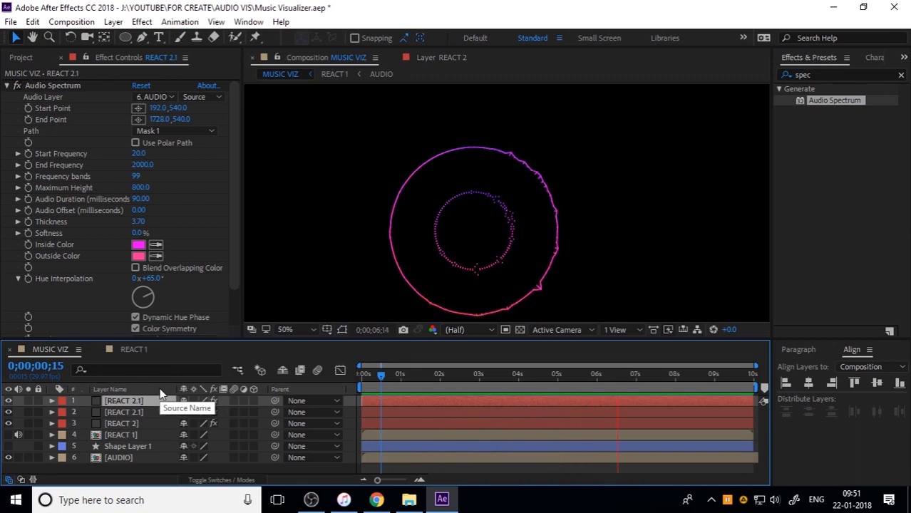
key("space")
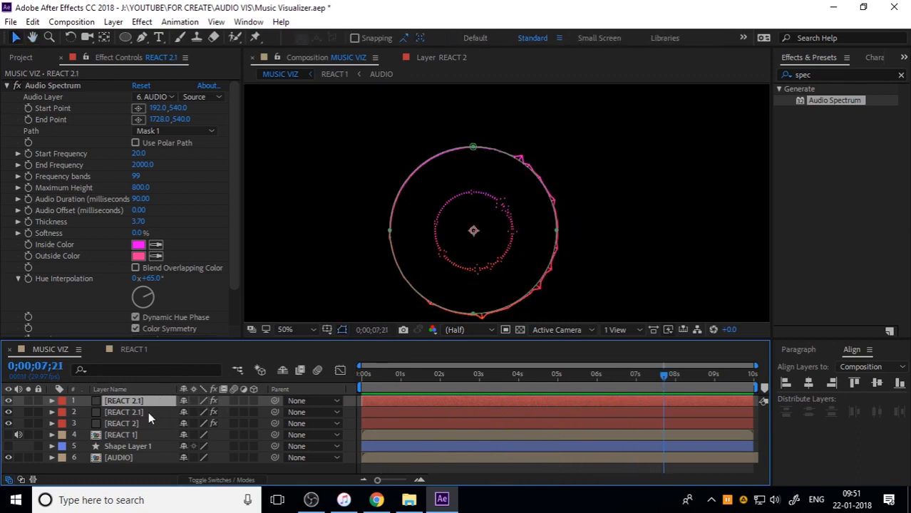
Switch the Audio Spectrum of both REACT 2.1 layers to Side B
scroll(80, 254, "down", 3)
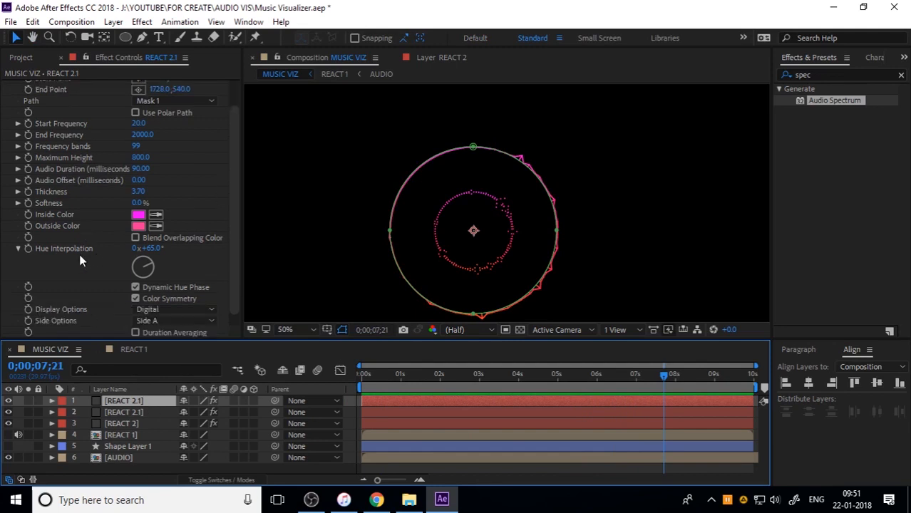
left_click(136, 307)
left_click(142, 321)
left_click(140, 413)
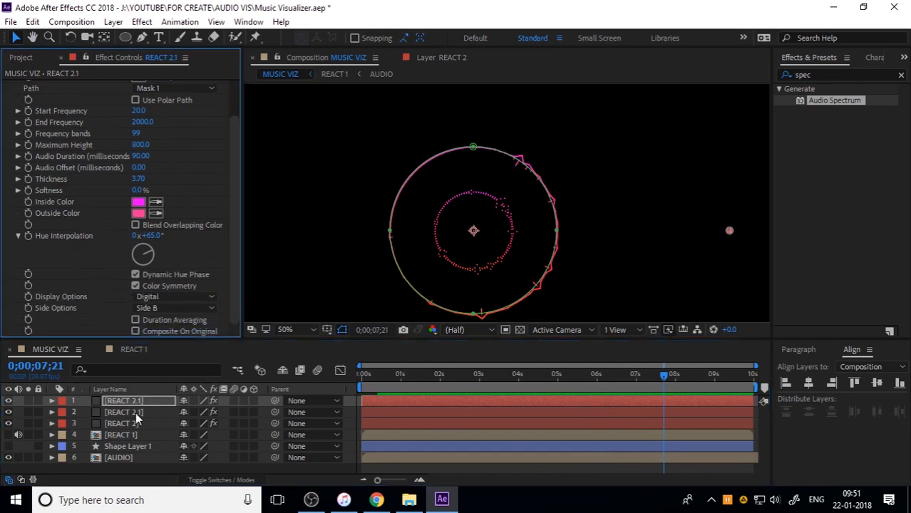
scroll(139, 300, "down", 3)
left_click(143, 308)
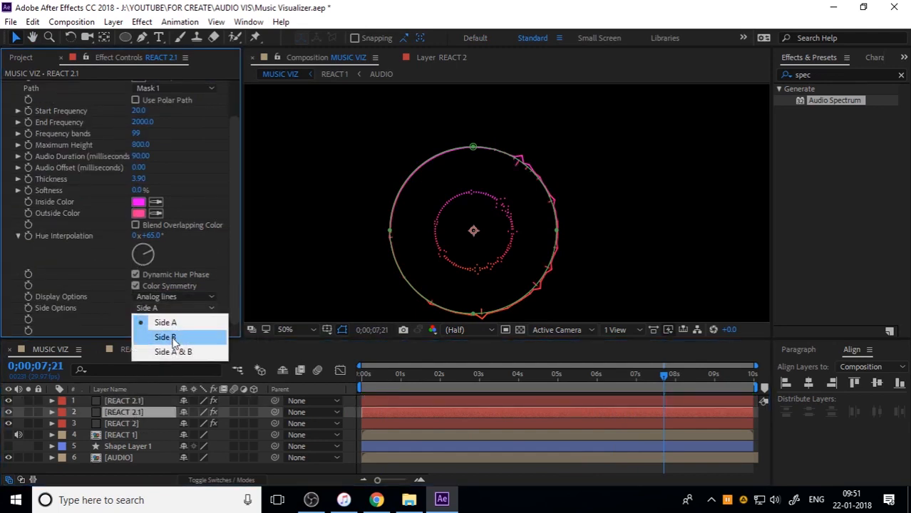
left_click(154, 336)
Preview the composition from the start to check the inward-facing outer ring
left_click_drag(376, 387, 351, 385)
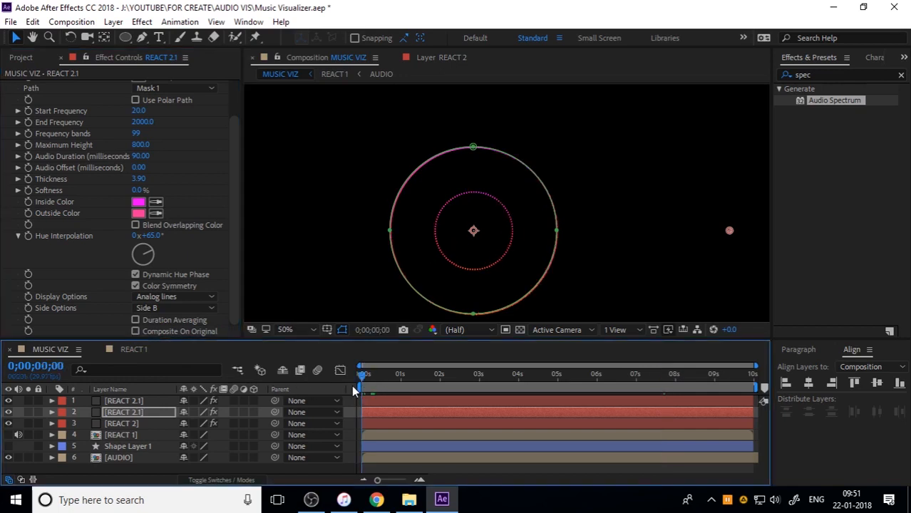
key("space")
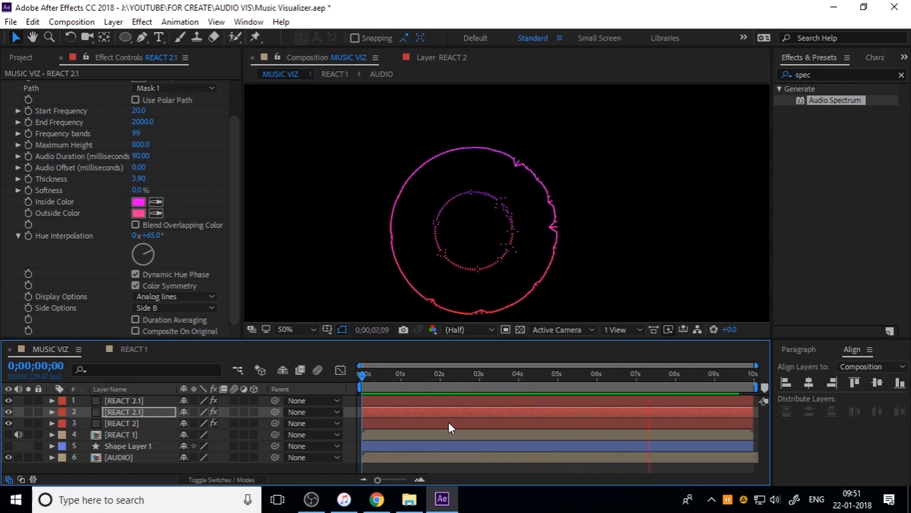
key("space")
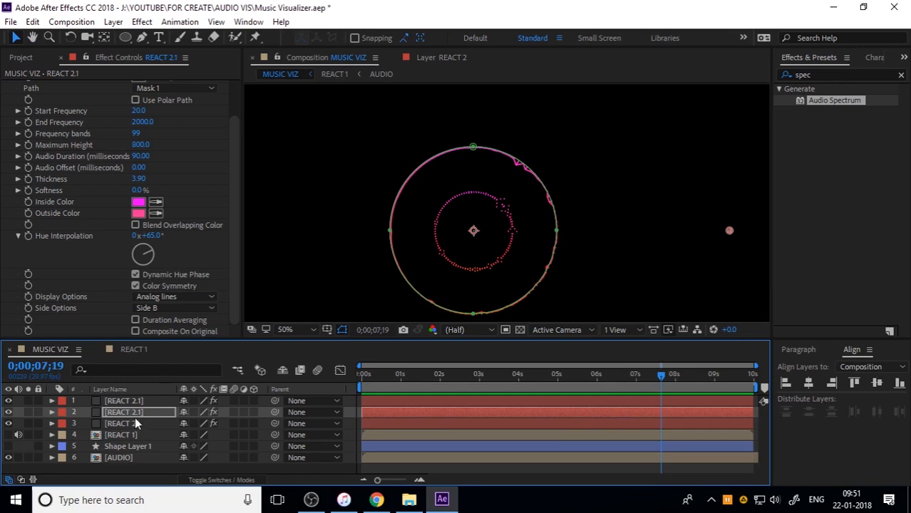
Pre-compose the REACT 2 layer and both REACT 2.1 layers into a new composition named REACT 2
left_click(133, 423)
left_click(138, 403, "shift")
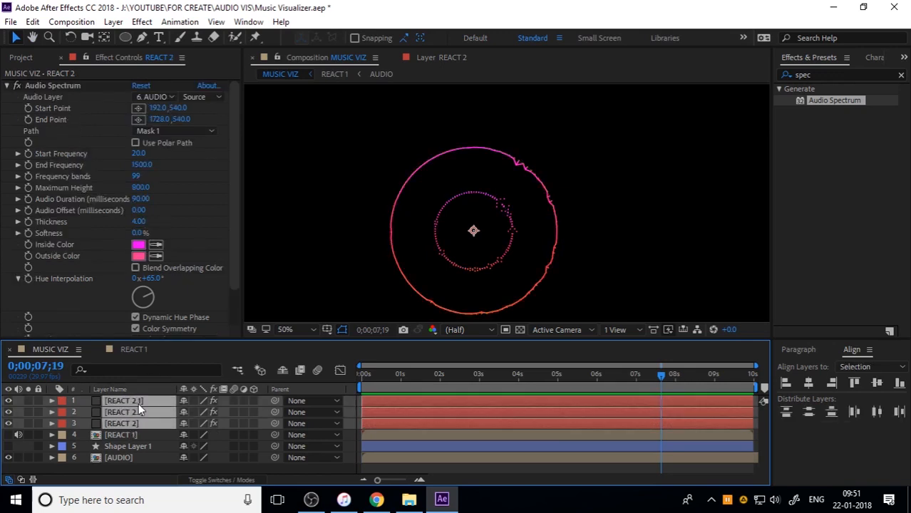
key("ctrl+shift+c")
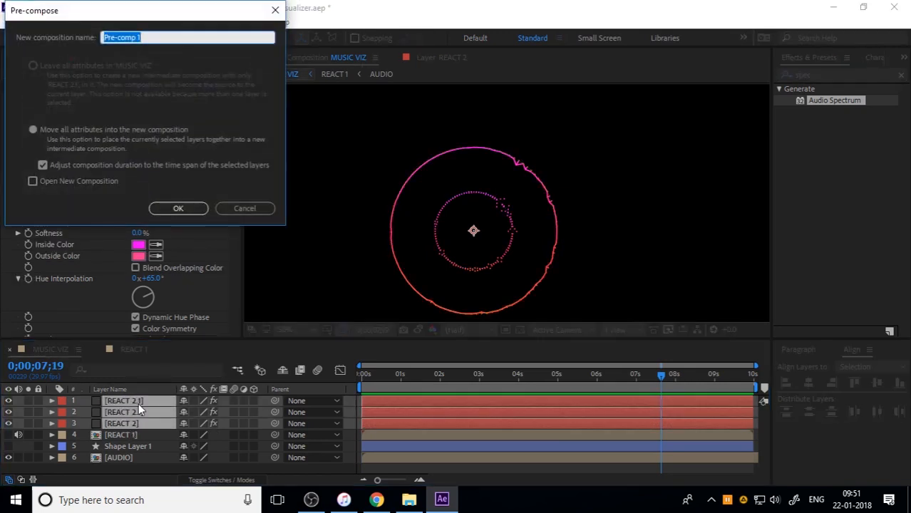
type("REACT 2")
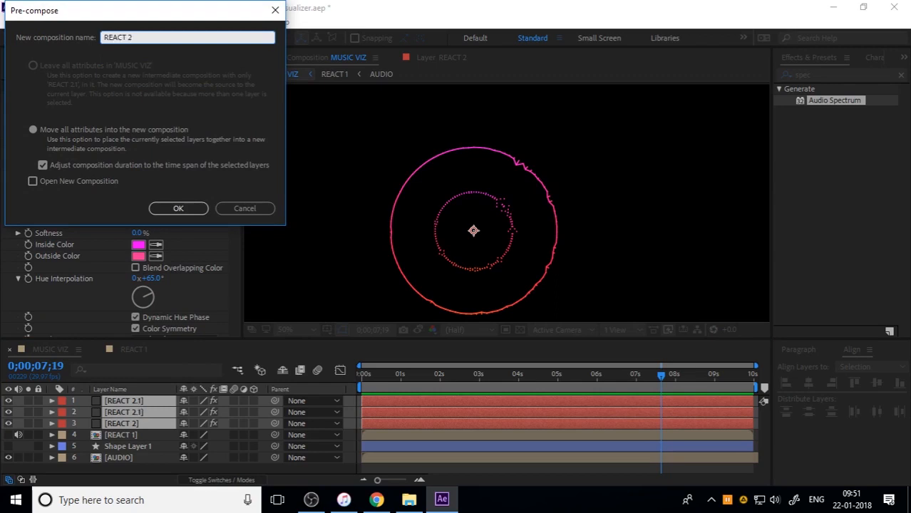
key("Return")
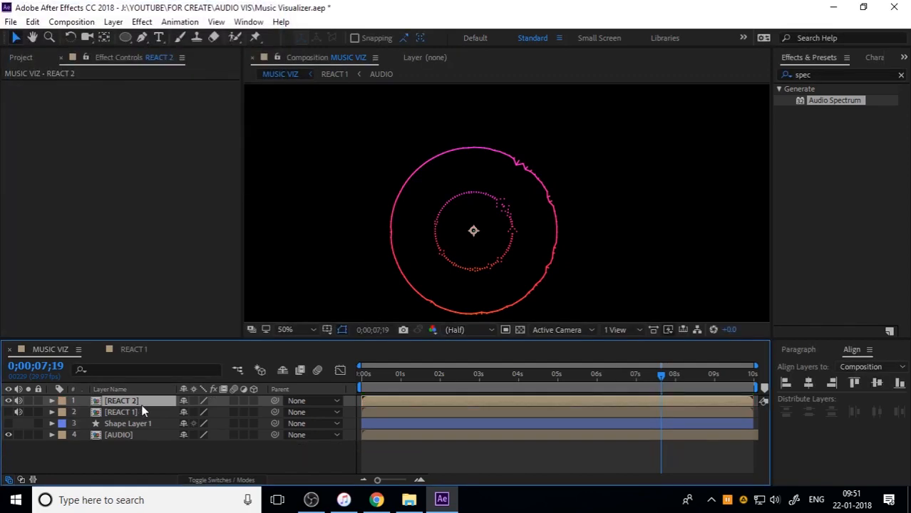
Open the REACT 2 composition to inspect its layers, and switch to the REACT 1 composition
double_click(139, 401)
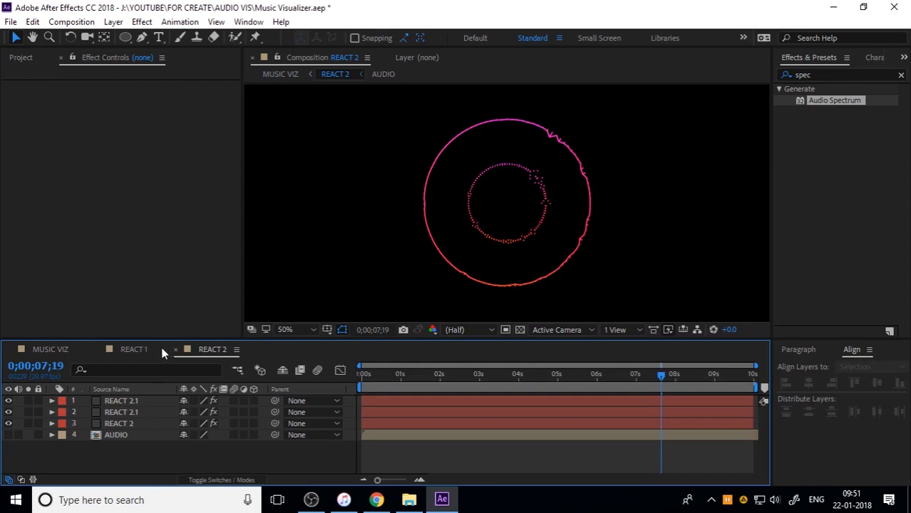
left_click(143, 350)
left_click(159, 444)
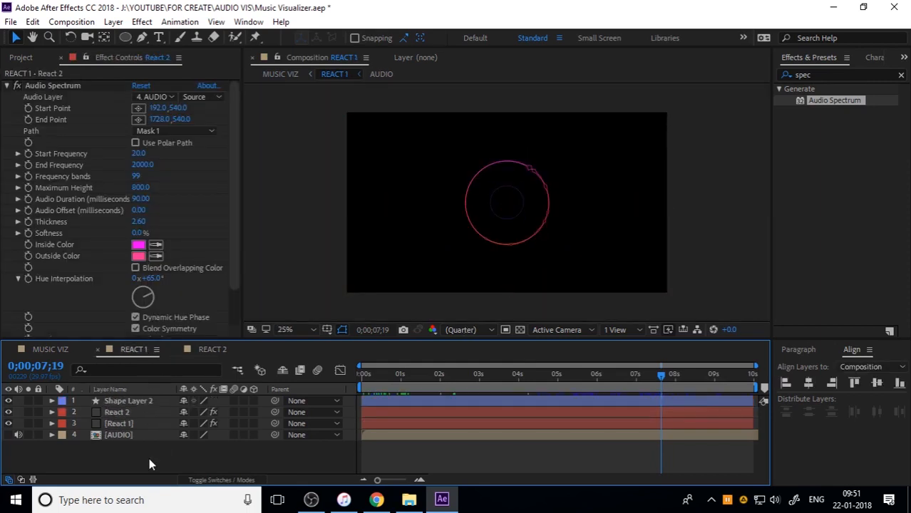
Mute the AUDIO layer in REACT 1 and turn on the AUDIO layer's sound in the MUSIC VIZ composition
left_click(91, 350)
double_click(132, 412)
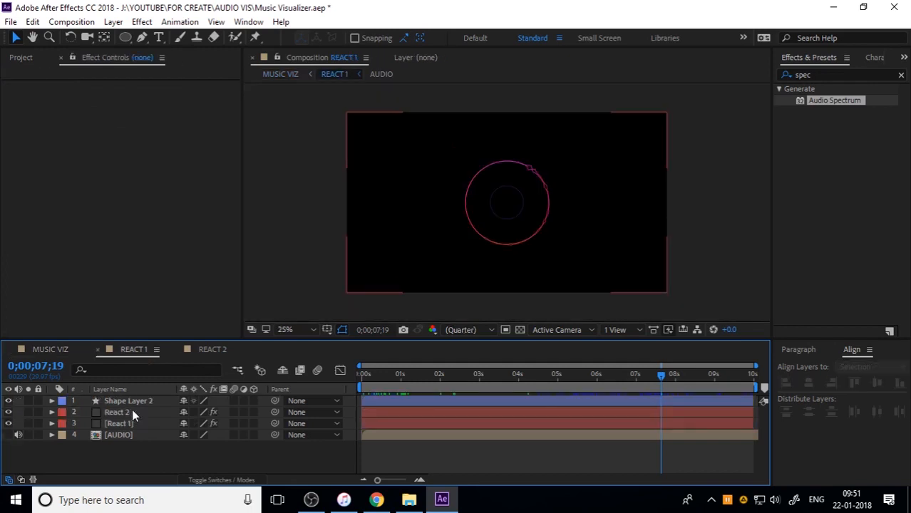
left_click(18, 435)
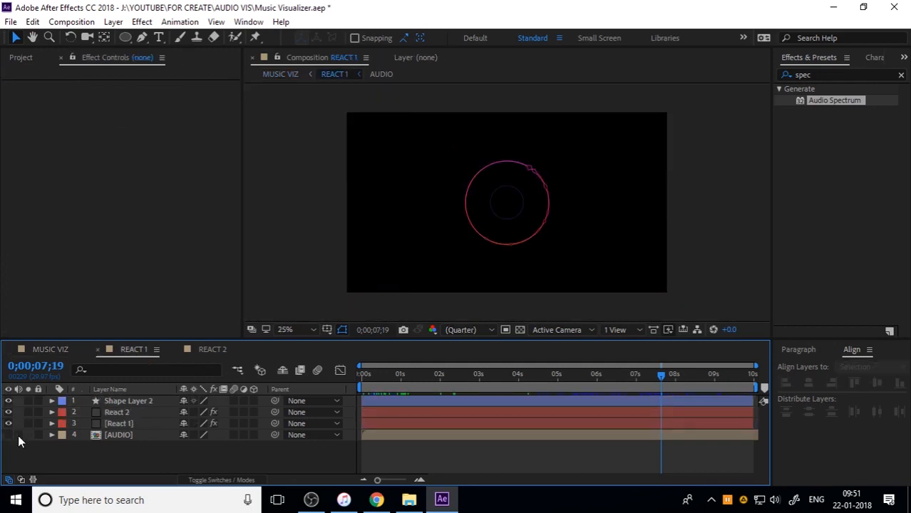
left_click(64, 349)
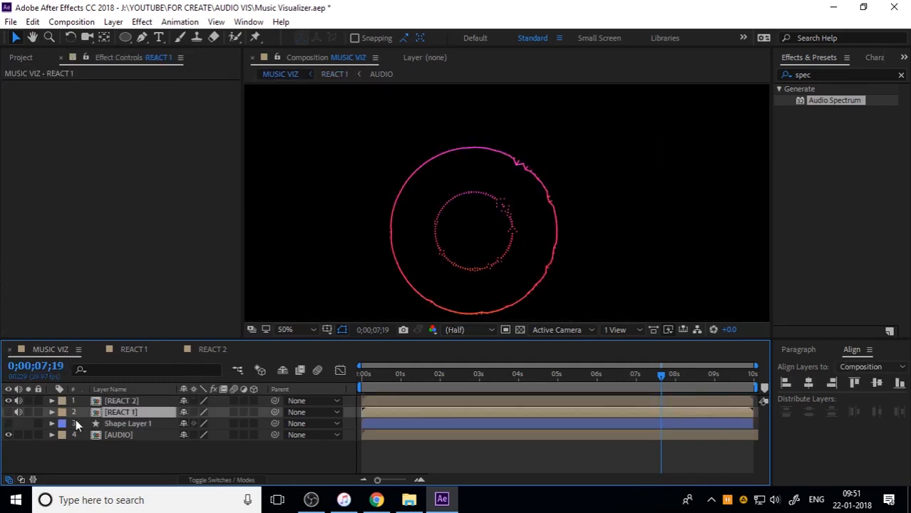
left_click(18, 435)
Preview MUSIC VIZ, make the REACT 1 layer visible, and check both ring compositions together through to the end
key("space")
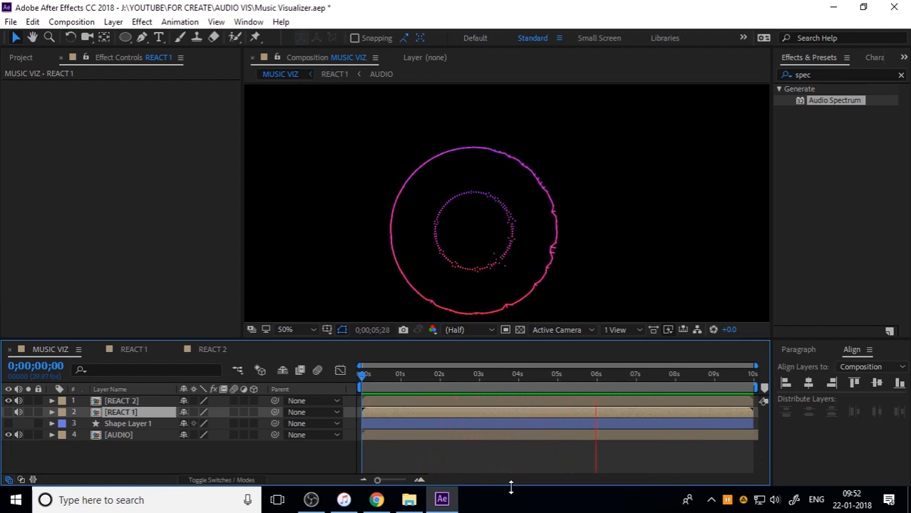
key("space")
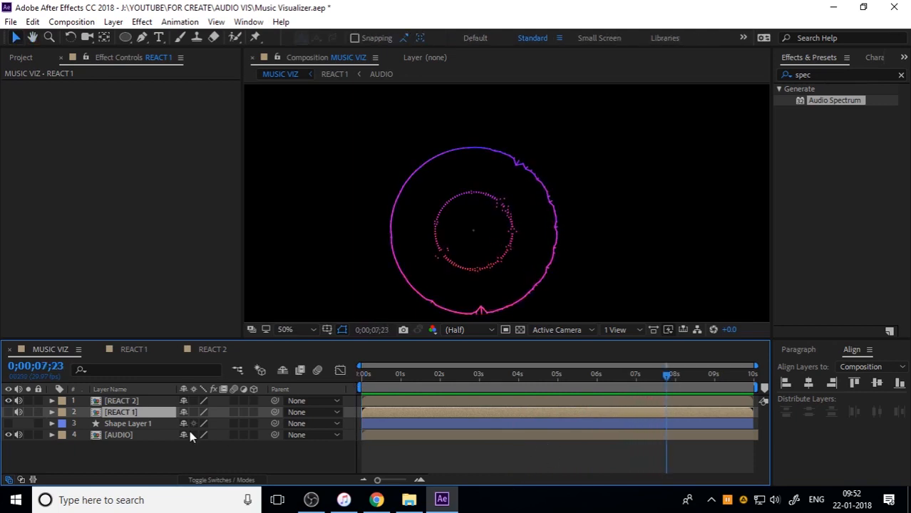
left_click(10, 423)
key("space")
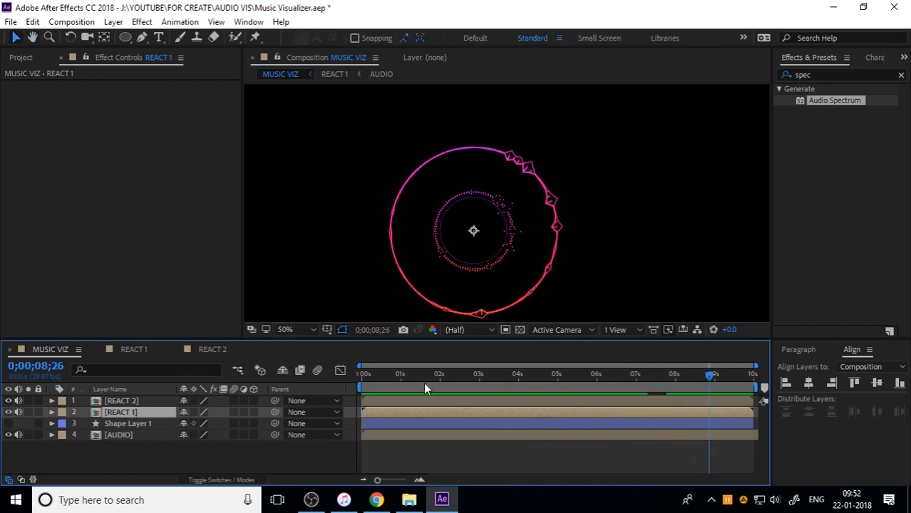
left_click_drag(402, 377, 754, 374)
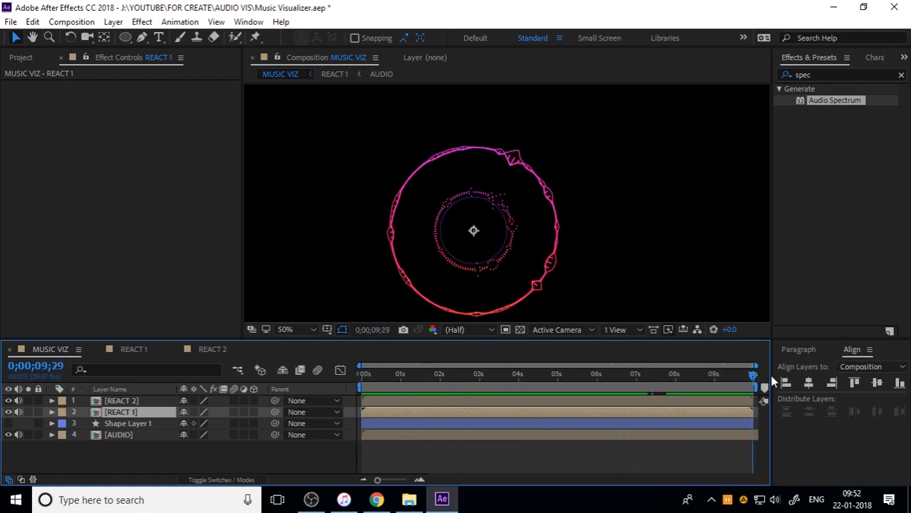
Scale the REACT 2 layer to 140% and preview the enlarged rings around REACT 1
left_click(130, 403)
key("s")
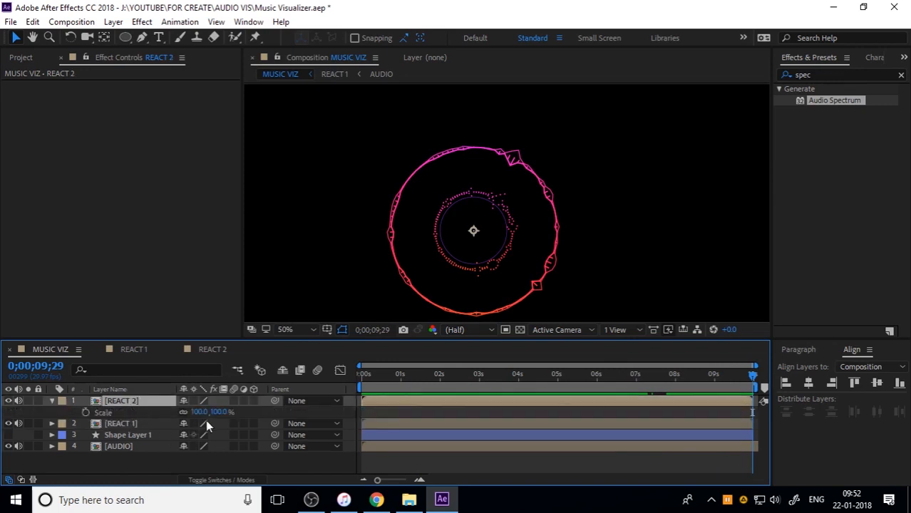
left_click_drag(214, 413, 248, 413)
key("space")
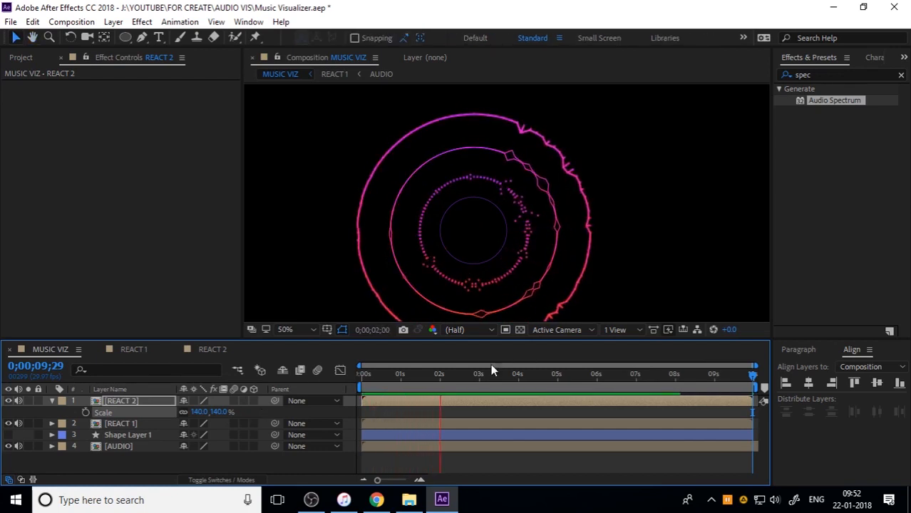
key("space")
key("space")
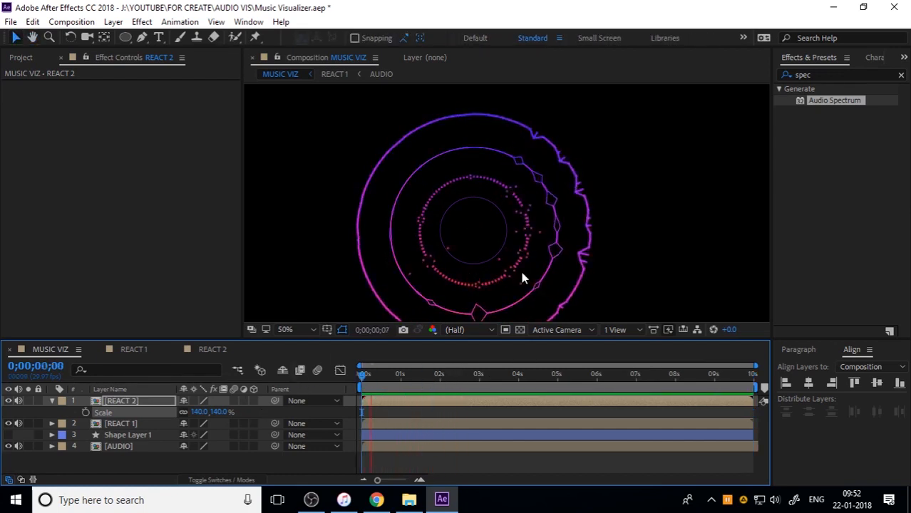
scroll(524, 269, "down", 2)
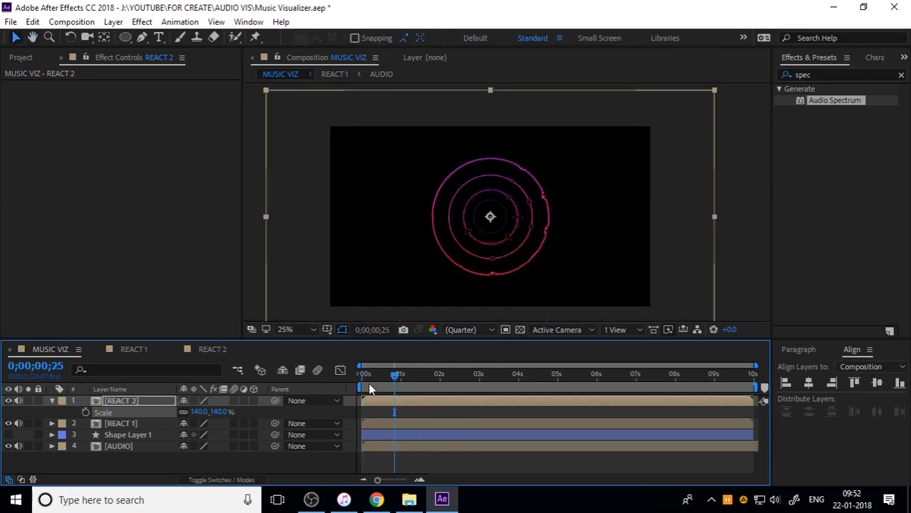
left_click_drag(368, 376, 493, 366)
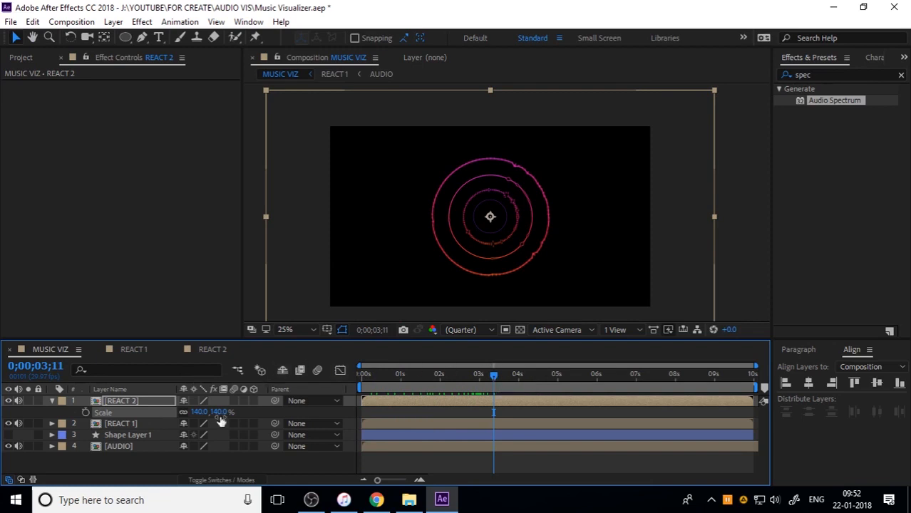
Turn REACT 2 and REACT 1 into 3D layers
left_click(184, 457)
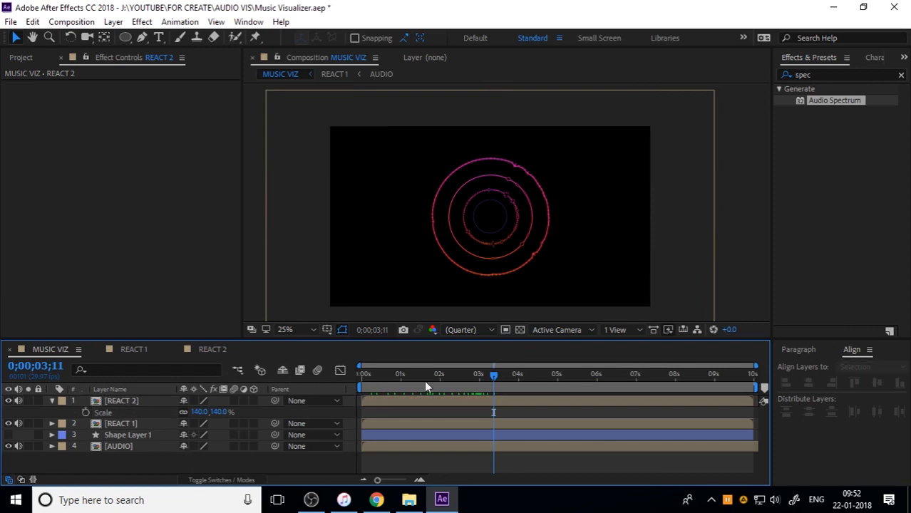
left_click(53, 400)
left_click(116, 402)
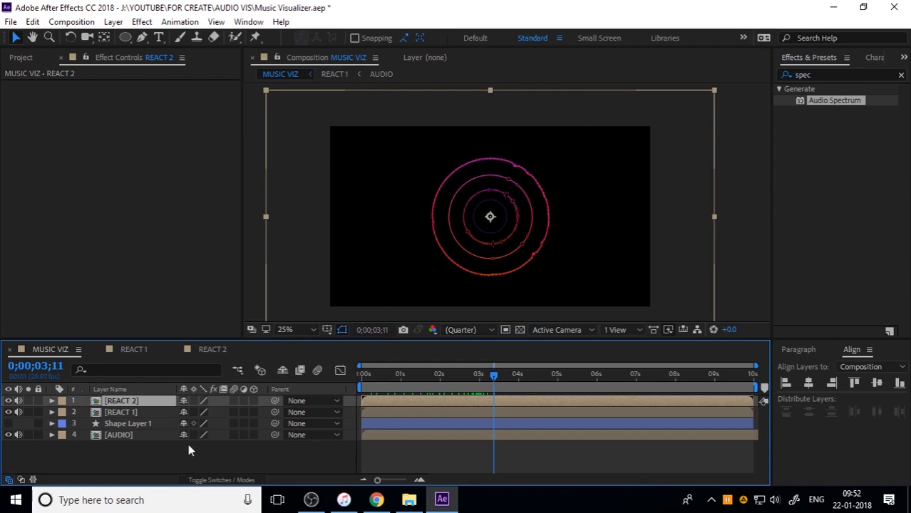
left_click(253, 400)
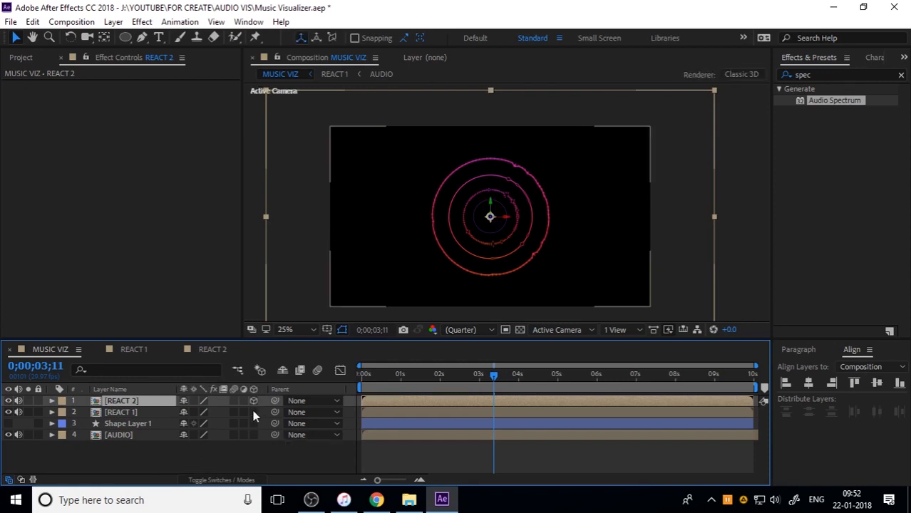
left_click(253, 412)
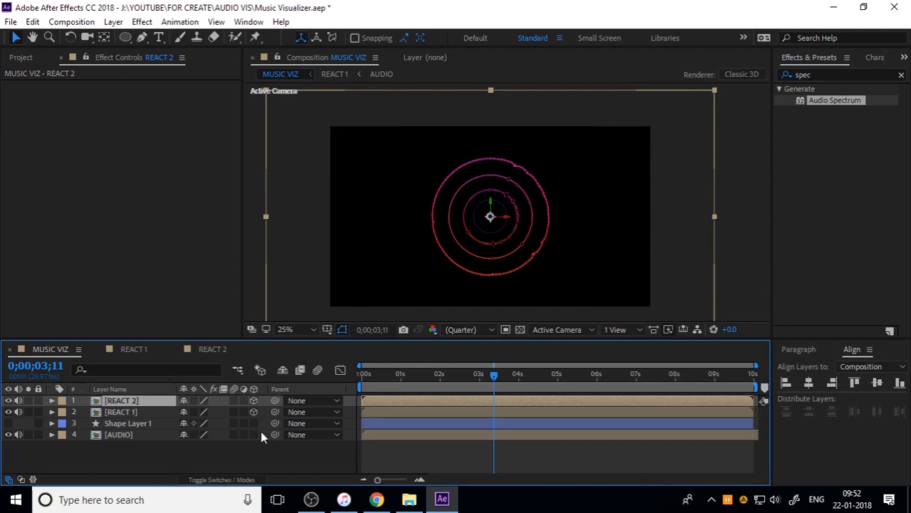
scroll(496, 244, "up", 2)
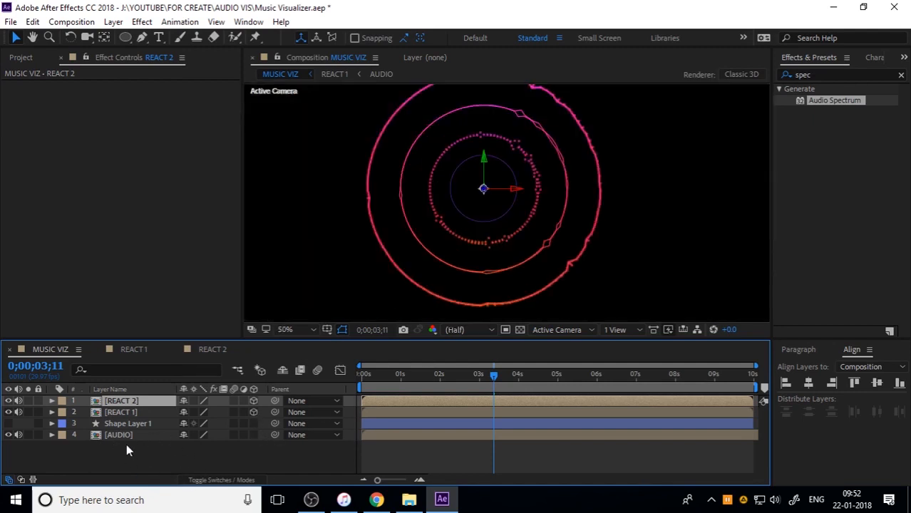
Show the orientation and rotation properties of the REACT 2 and REACT 1 layers
left_click(123, 412, "shift")
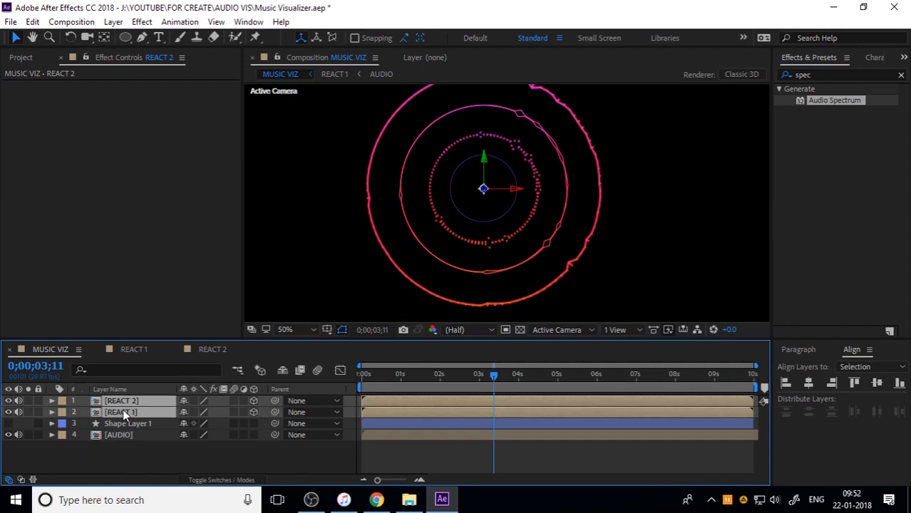
key("r")
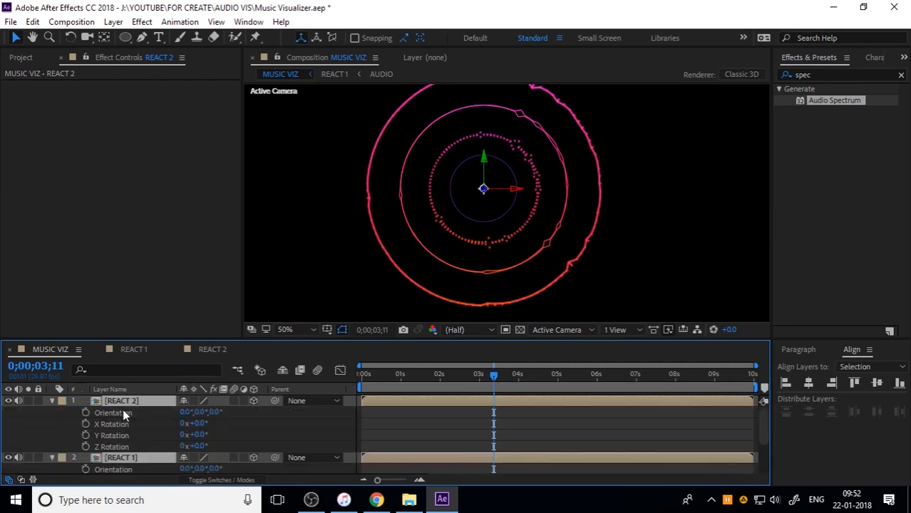
left_click(256, 435)
Try out different orientation angles on the REACT 2 layer and undo each one
left_click_drag(199, 413, 266, 405)
key("ctrl+z")
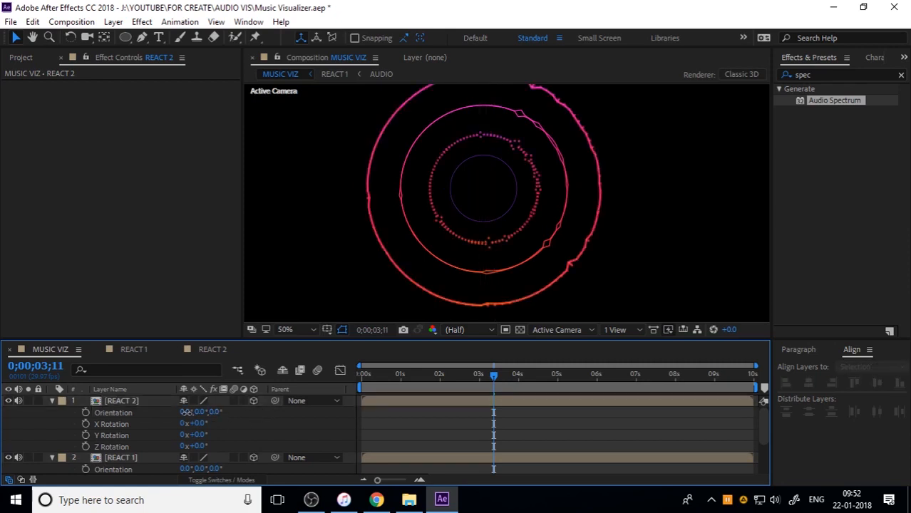
left_click_drag(187, 412, 128, 415)
key("ctrl+z")
key("ctrl+z")
Set the X orientation of both the REACT 2 and REACT 1 layers to -75°
left_click(186, 412)
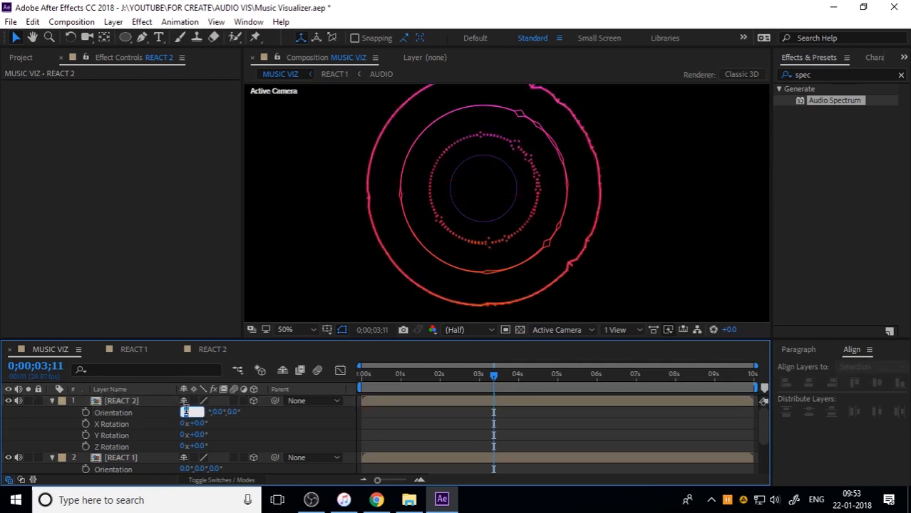
key("Return")
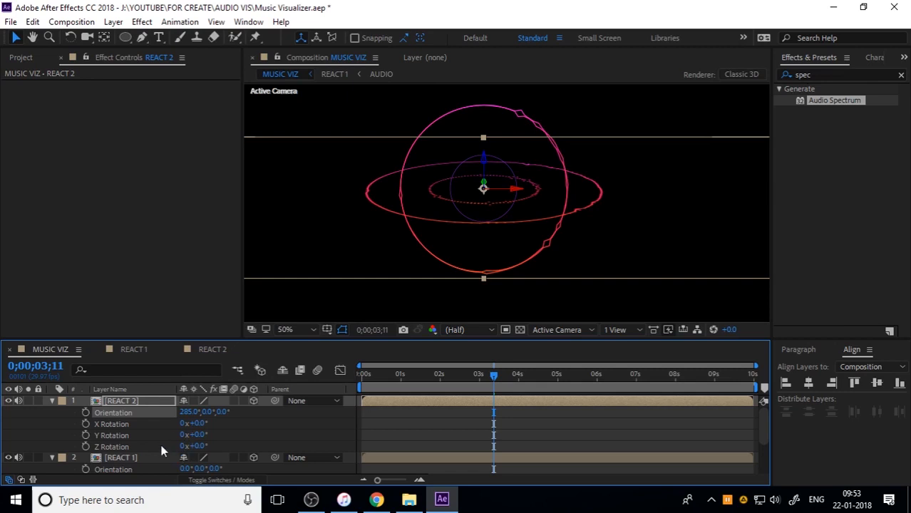
left_click(189, 413)
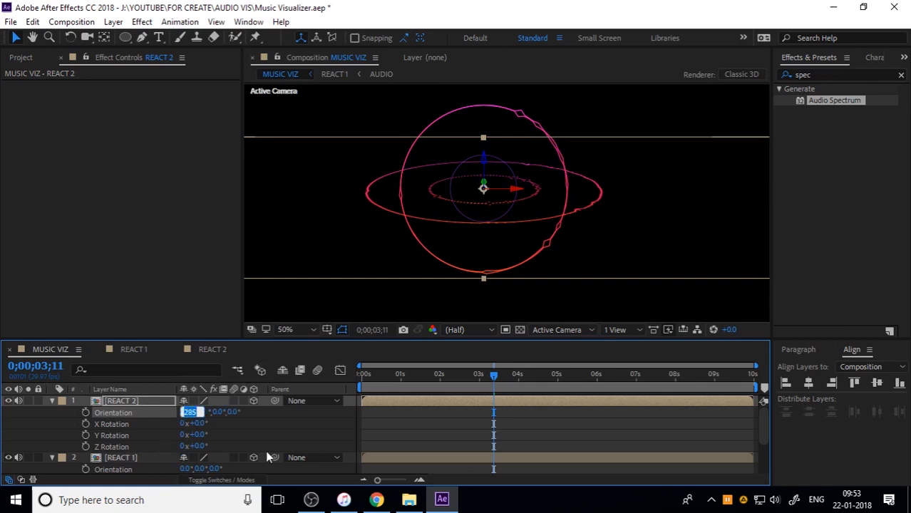
type("-75")
key("Return")
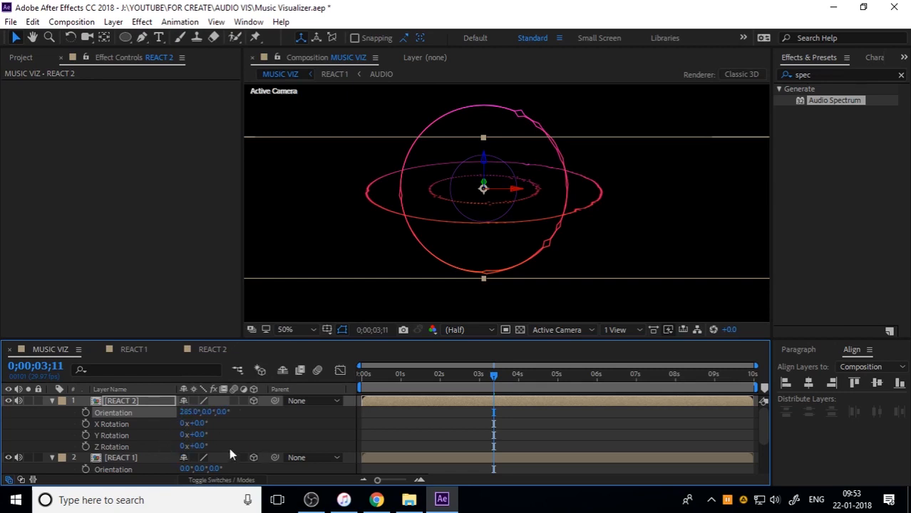
scroll(121, 443, "down", 1)
left_click(182, 435)
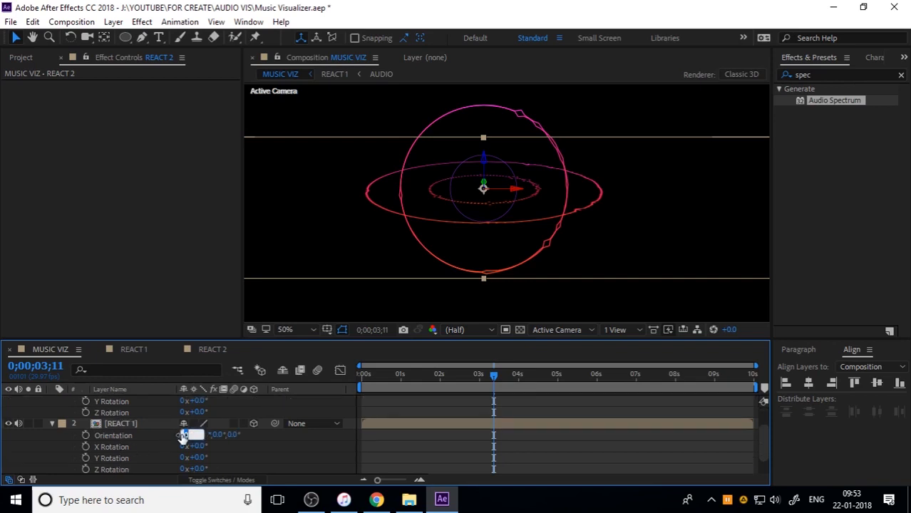
type("-75")
key("Return")
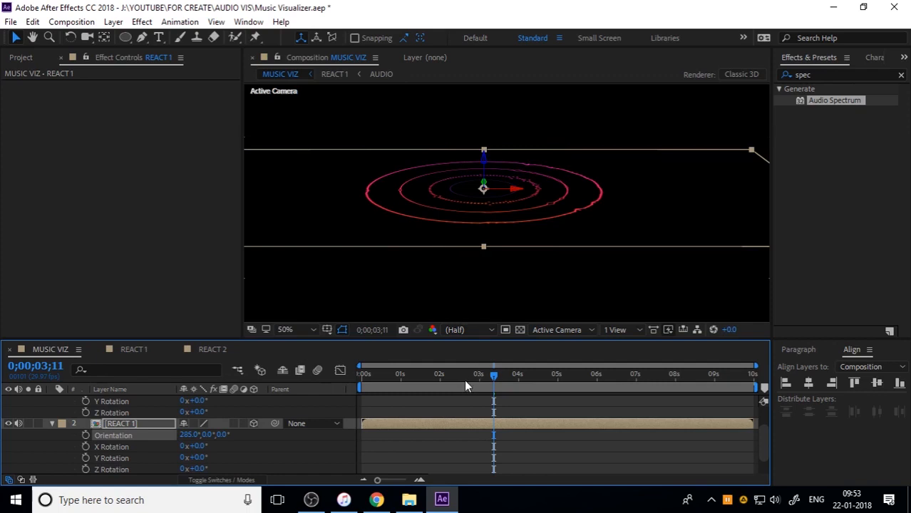
Preview the tilted rings from the start of the composition
left_click_drag(465, 382, 288, 399)
key("space")
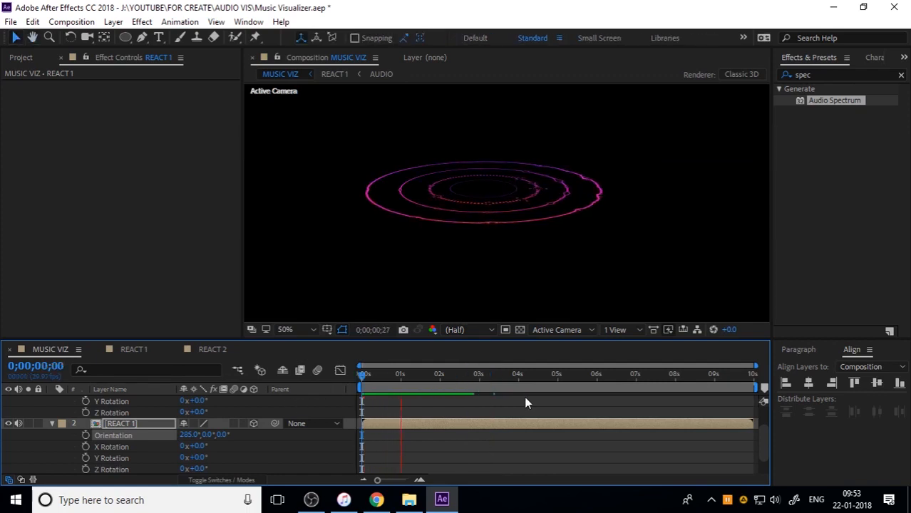
key("space")
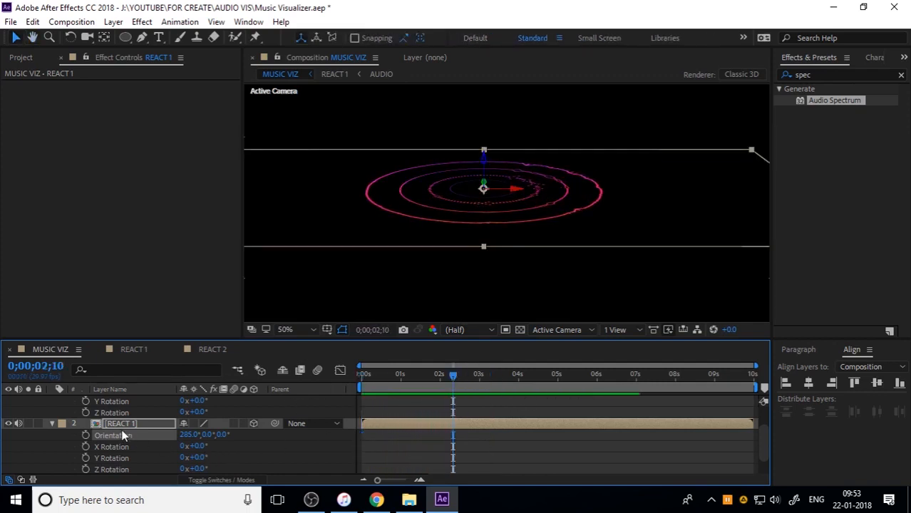
Show the Position property of REACT 2 and REACT 1 in place of the rotation properties, and select REACT 1
scroll(118, 431, "up", 2)
left_click(116, 400)
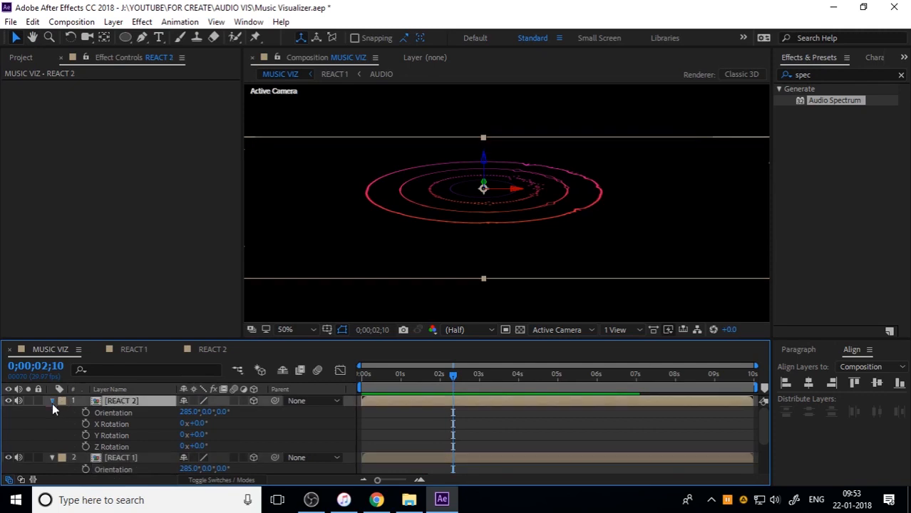
left_click(52, 400)
left_click(52, 412)
left_click(119, 412, "shift")
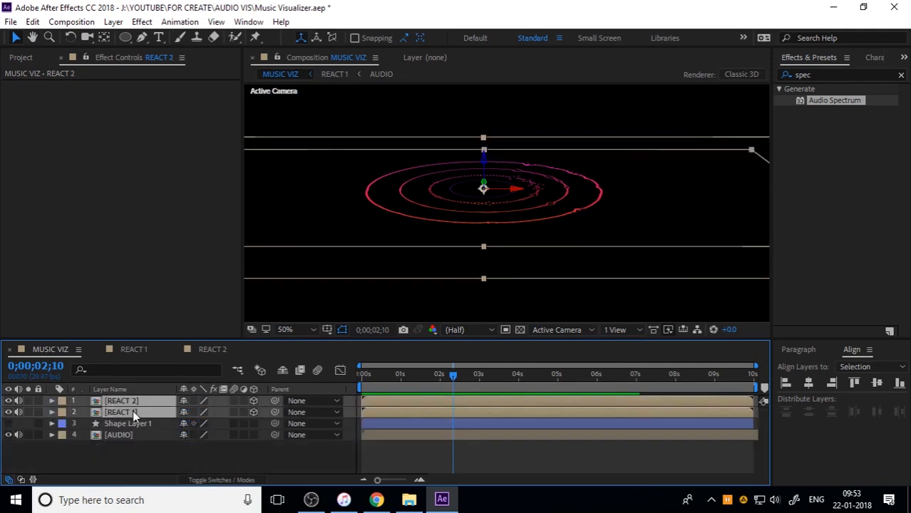
key("p")
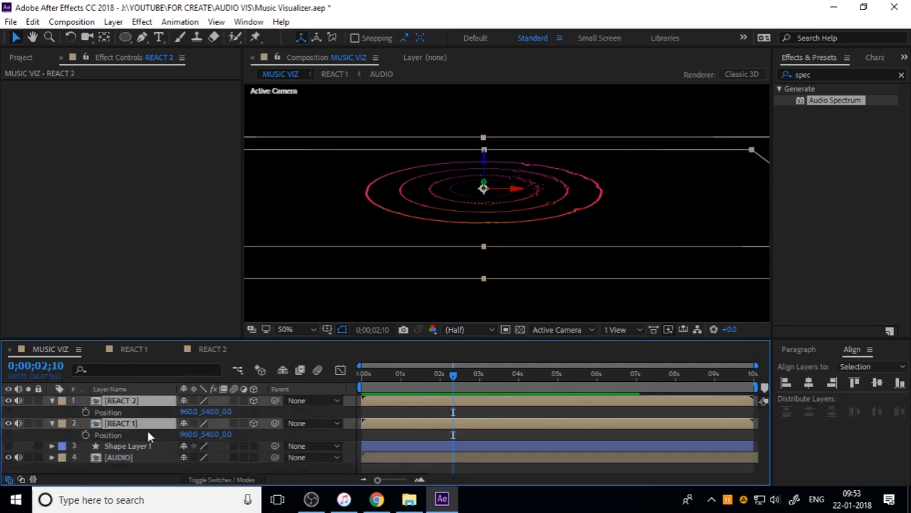
left_click(147, 425)
Try shifting REACT 1 through its position value and downward along its Z axis, undoing each move
left_click_drag(211, 413, 385, 413)
key("ctrl+z")
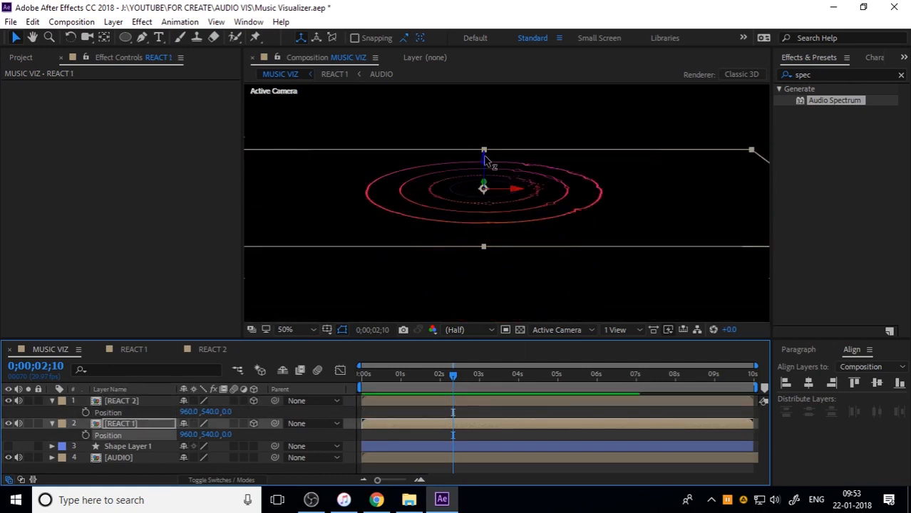
left_click_drag(485, 156, 481, 233)
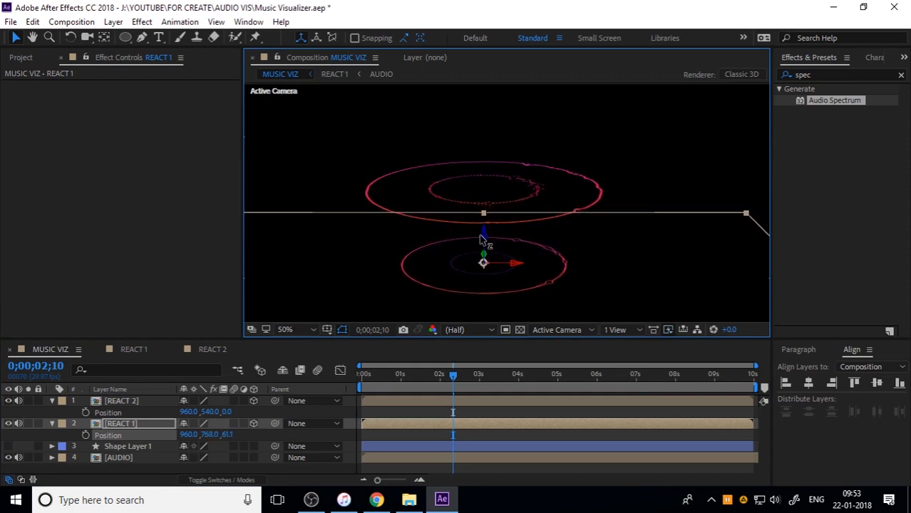
key("ctrl+z")
Raise REACT 1 along its Z axis to about 960, 447.3, -24.8, and return to the start of the timeline
left_click_drag(486, 171, 487, 130)
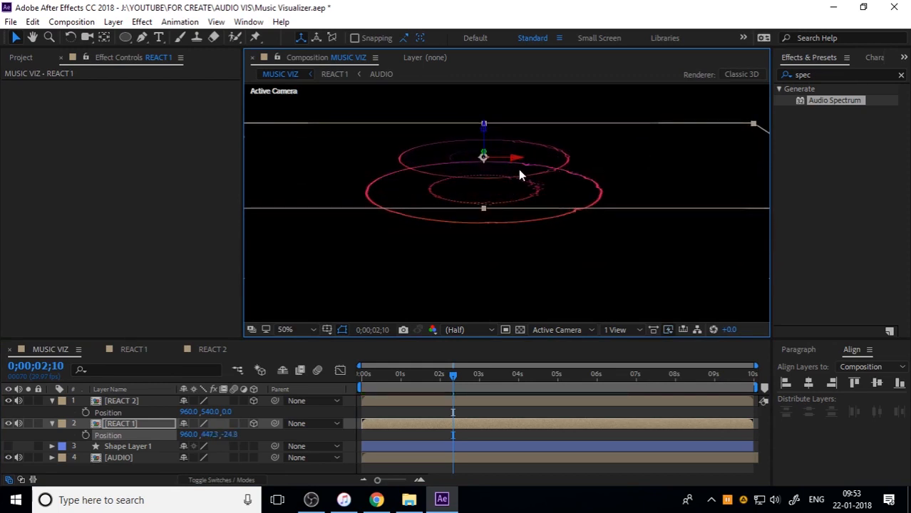
scroll(518, 169, "down", 2)
left_click(715, 242)
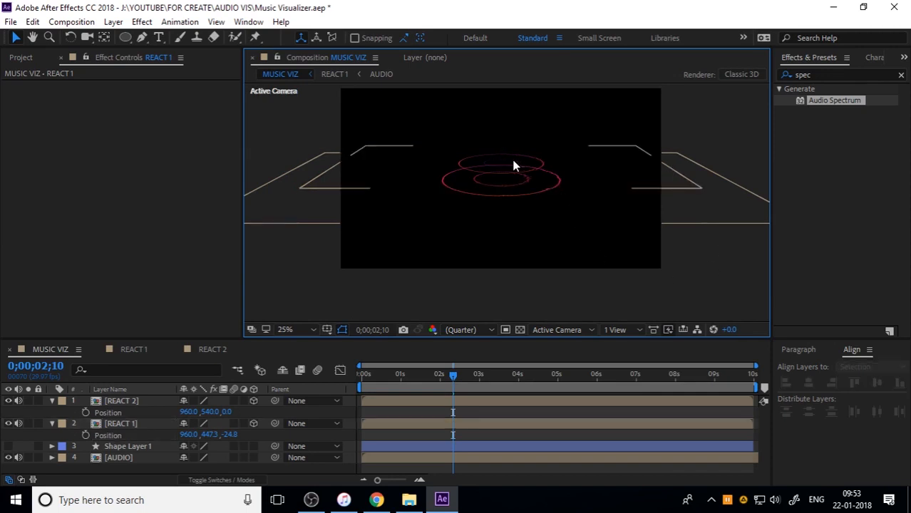
scroll(511, 158, "up", 2)
left_click_drag(419, 387, 309, 378)
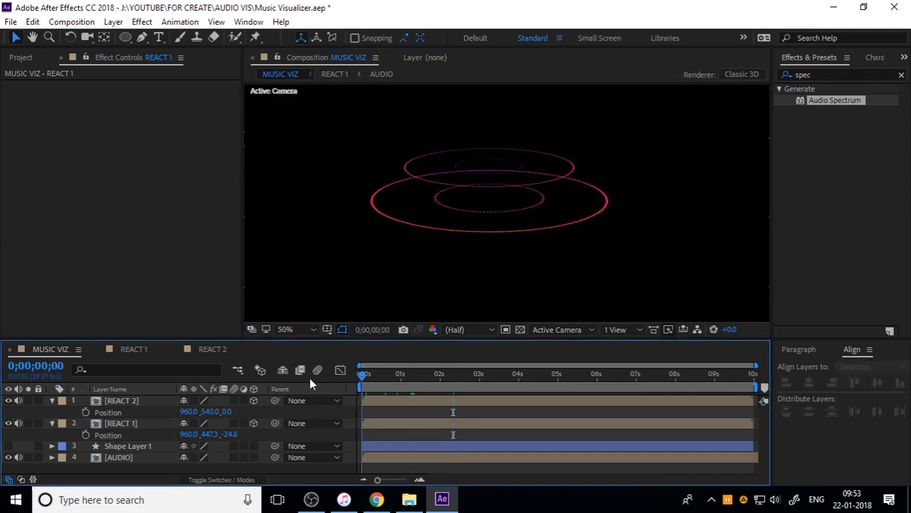
Preview the stacked rings, collapse REACT 2's properties, and toggle its visibility off and on to identify its rings
key("space")
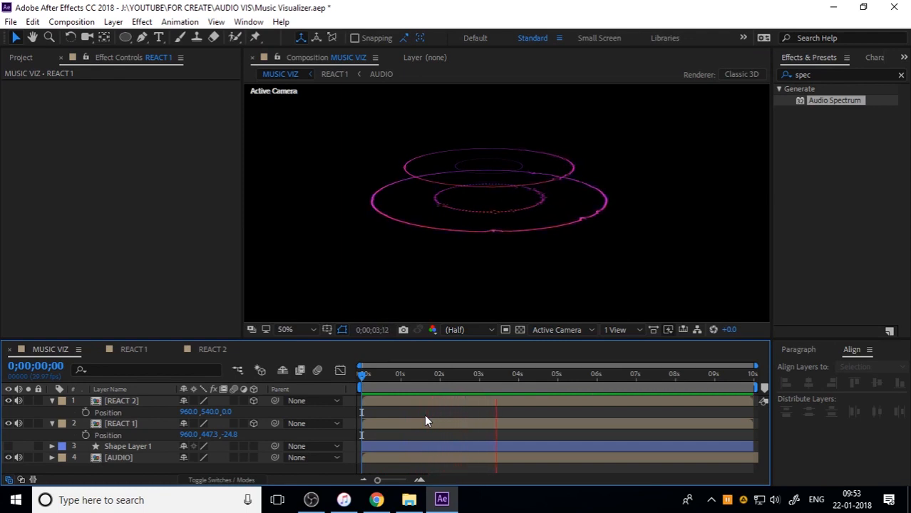
key("space")
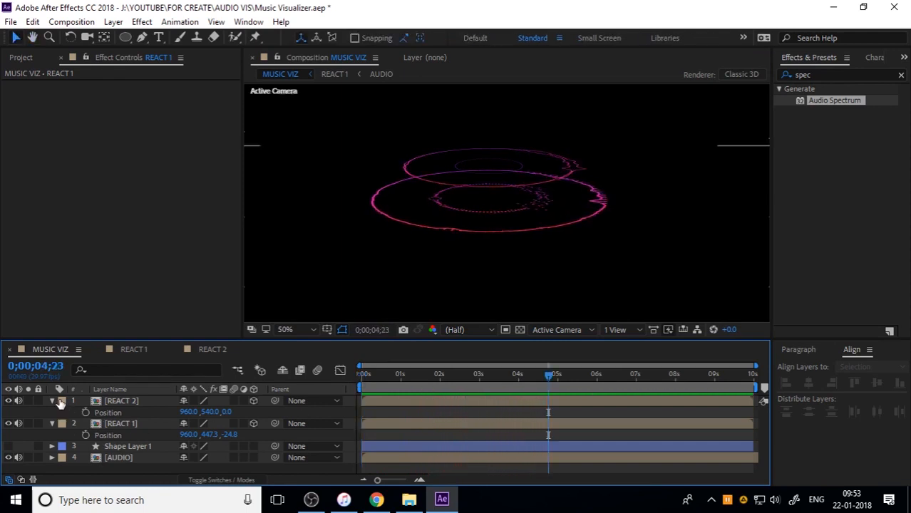
left_click(52, 401)
left_click(125, 401)
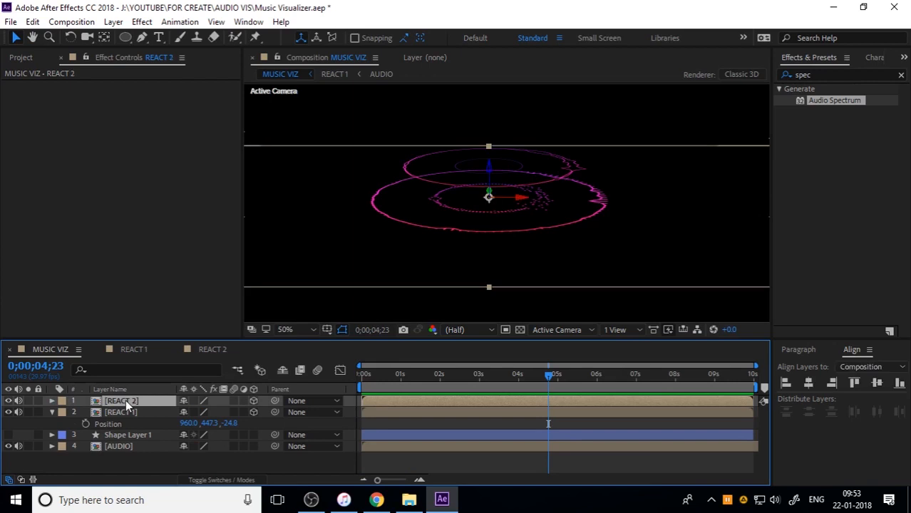
left_click(10, 400)
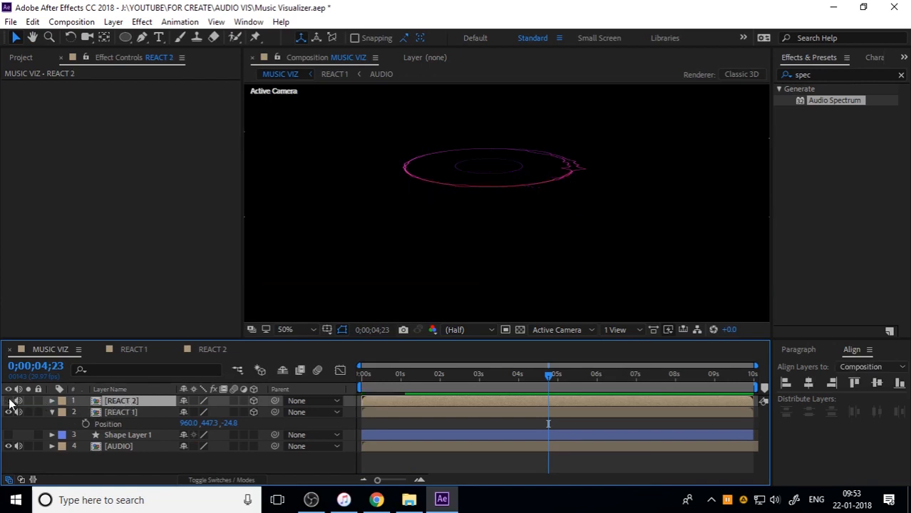
left_click(10, 401)
Duplicate REACT 1 and lower the copy along its Z axis to sit below the large REACT 2 ring
left_click(119, 413)
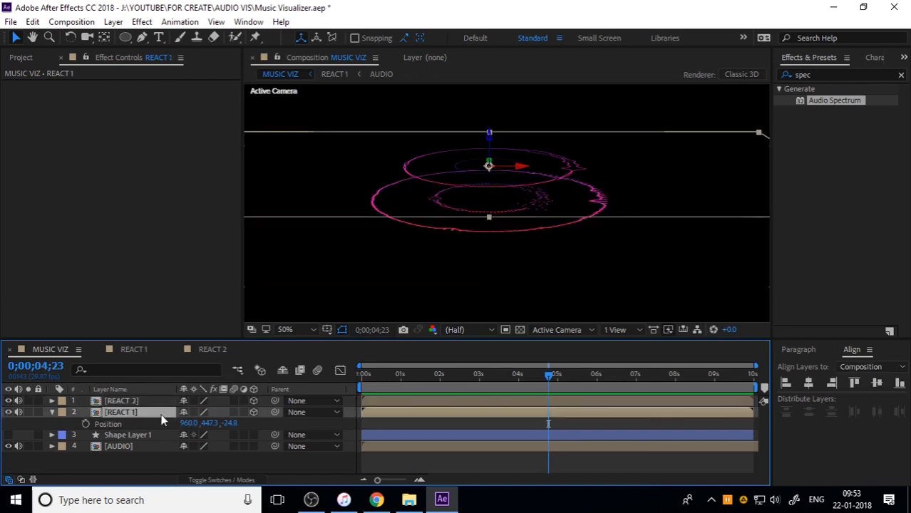
key("ctrl+d")
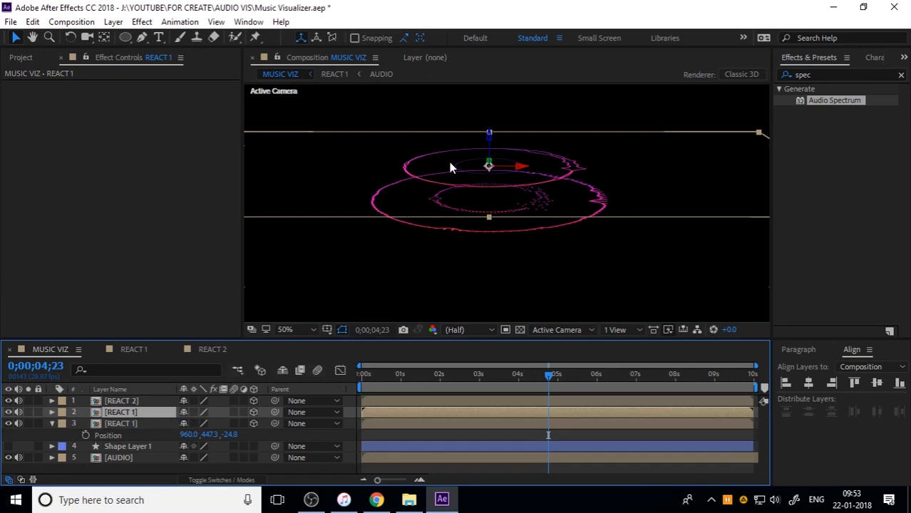
left_click_drag(490, 136, 490, 196)
left_click(135, 429)
Raise REACT 2 and the lower REACT 1 copy slightly along their Z axes to tighten the stack, and collapse the open layer properties
left_click(138, 400)
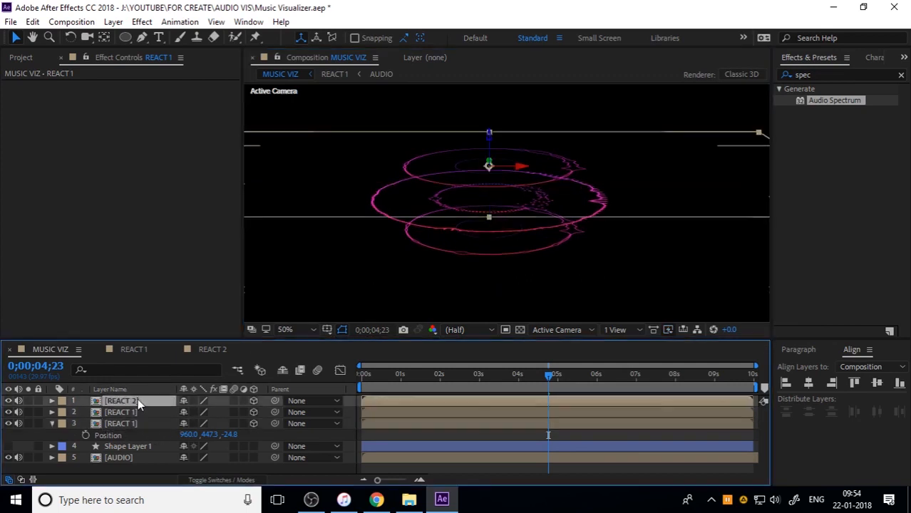
left_click_drag(491, 169, 491, 158)
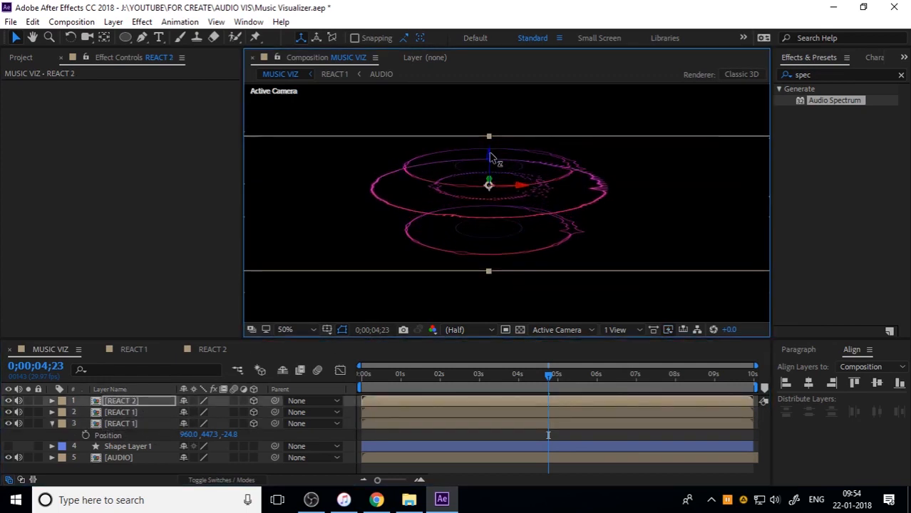
left_click(147, 416)
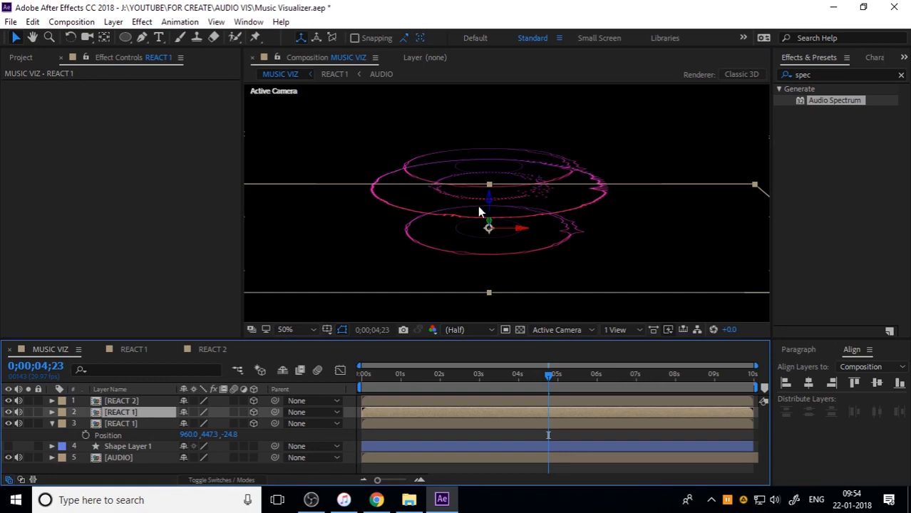
left_click_drag(490, 201, 490, 185)
key("ctrl+z")
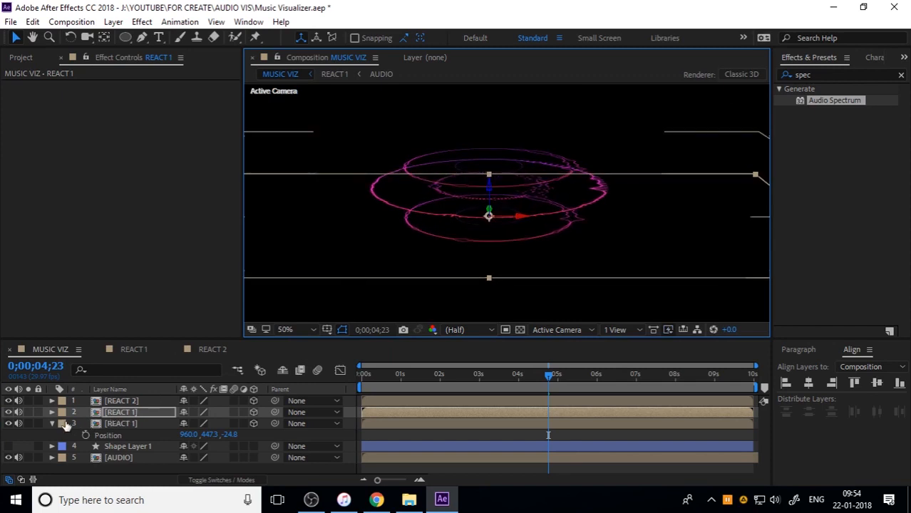
left_click(53, 423)
left_click(53, 424)
left_click(125, 462)
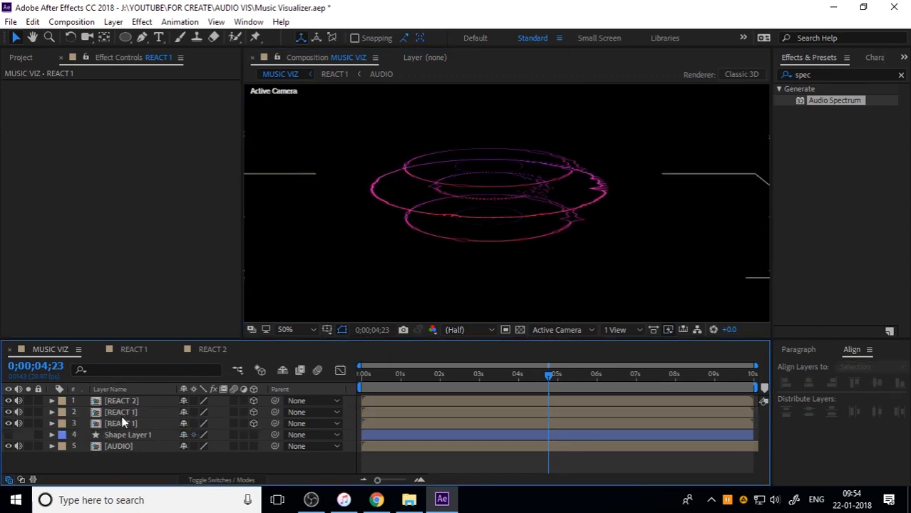
Apply Fast Box Blur to the lower REACT 1 copy with a Blur Radius of 10
left_click(121, 413)
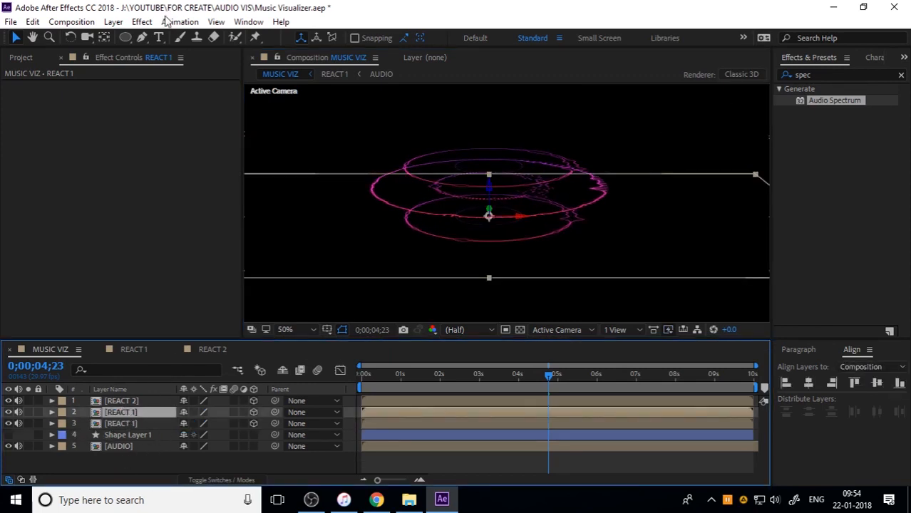
left_click(142, 22)
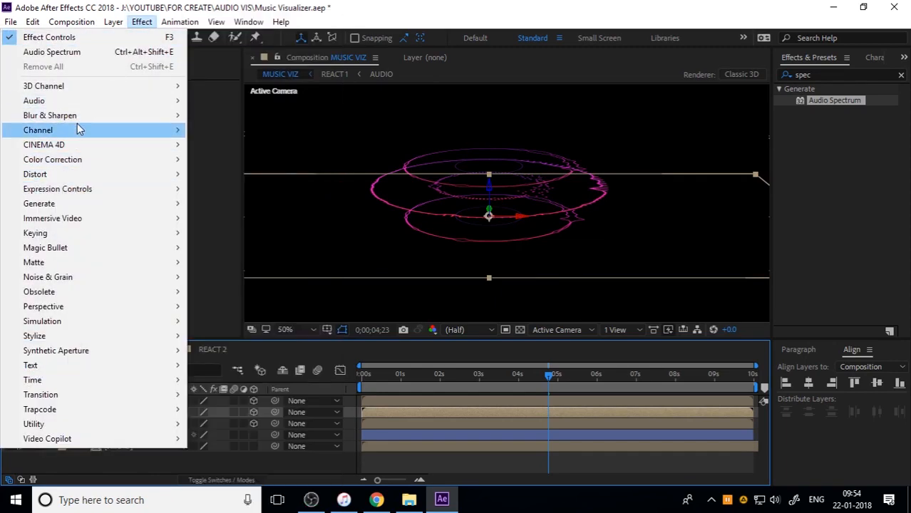
mouse_move(81, 121)
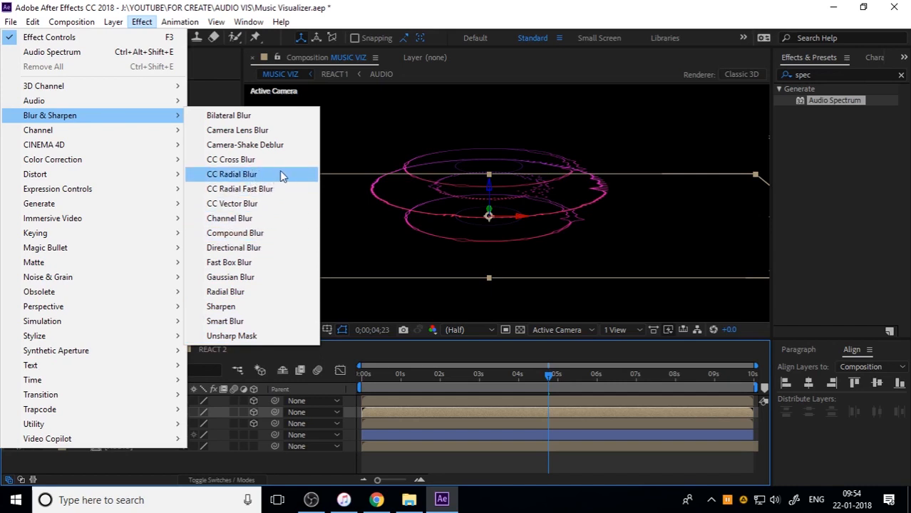
left_click(262, 266)
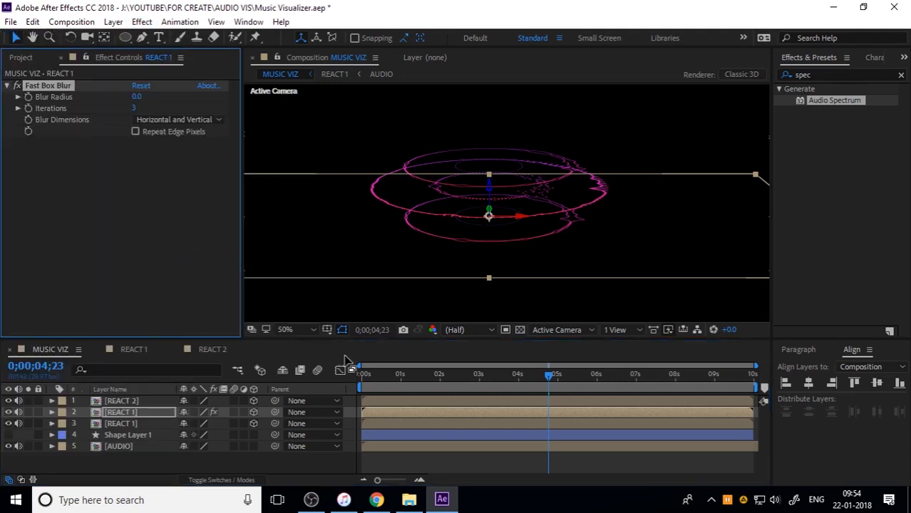
left_click(137, 97)
key("Return")
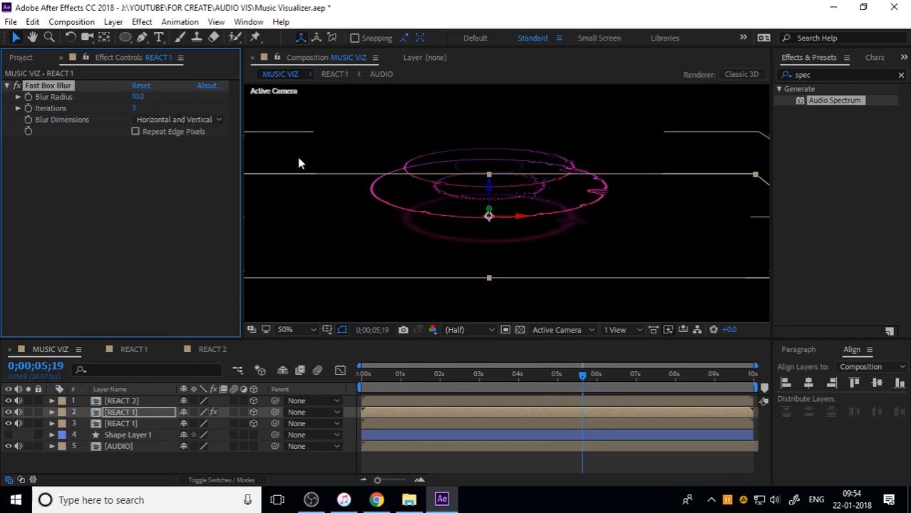
Try Blur Radius values of 5 and 3 on the lower REACT 1 copy, previewing each
left_click(138, 97)
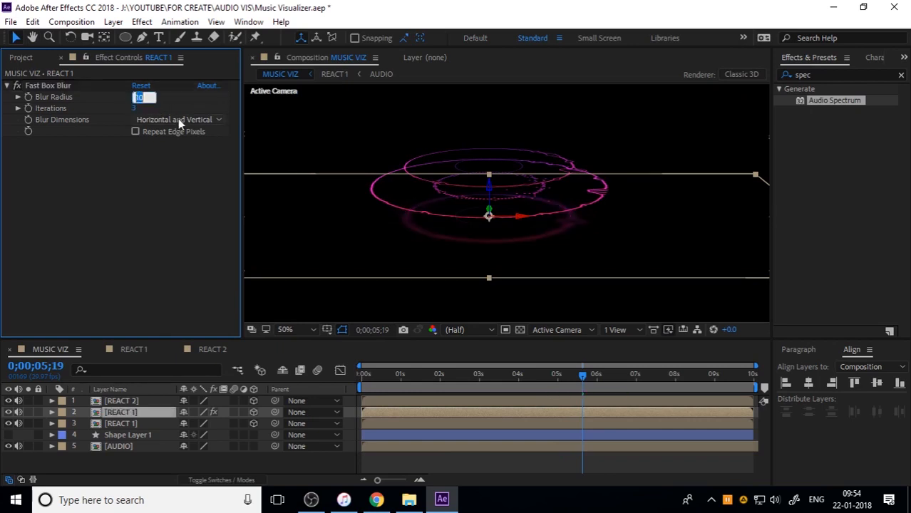
key("Return")
key("space")
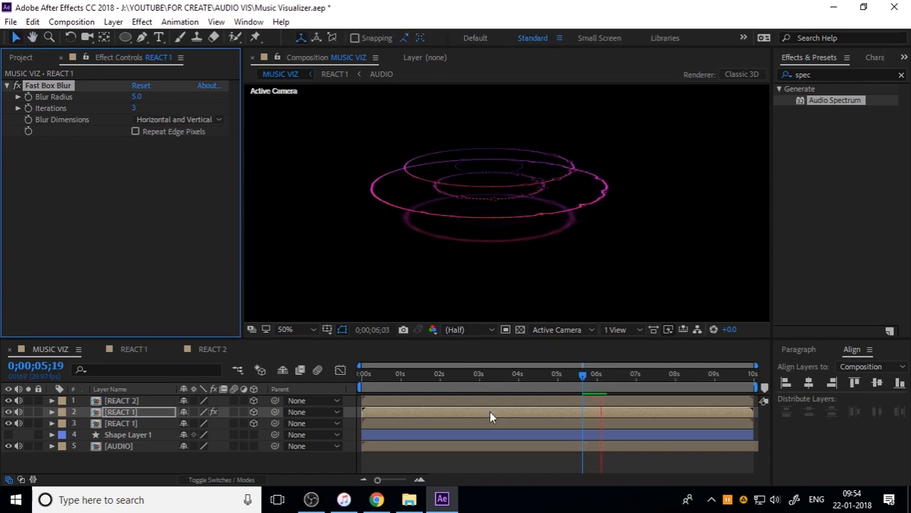
key("space")
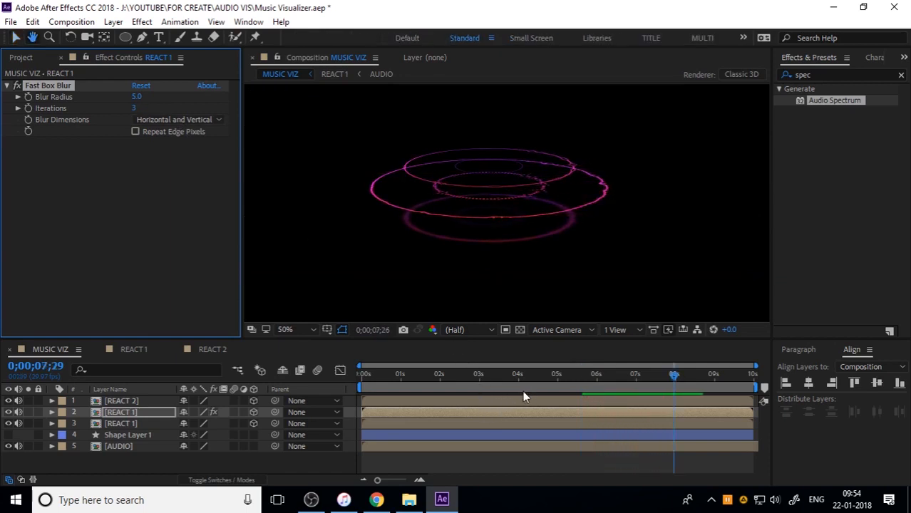
left_click_drag(413, 377, 338, 377)
key("space")
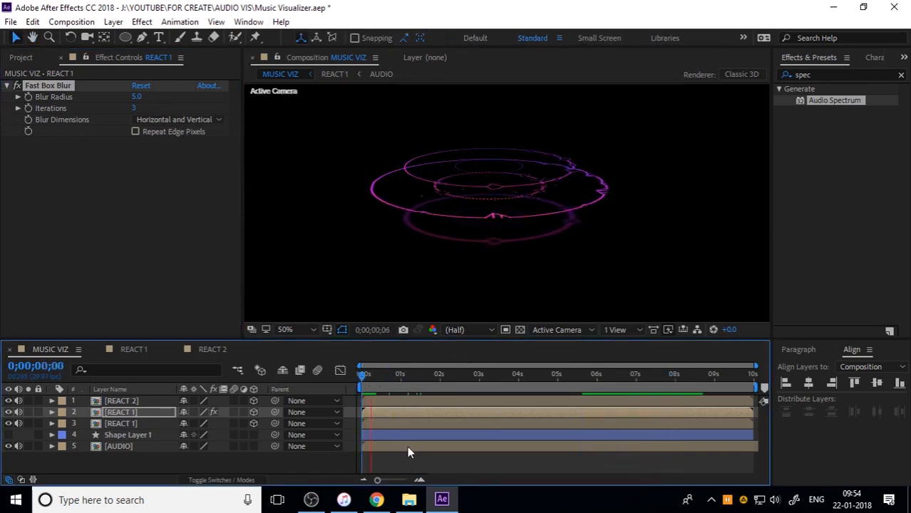
key("space")
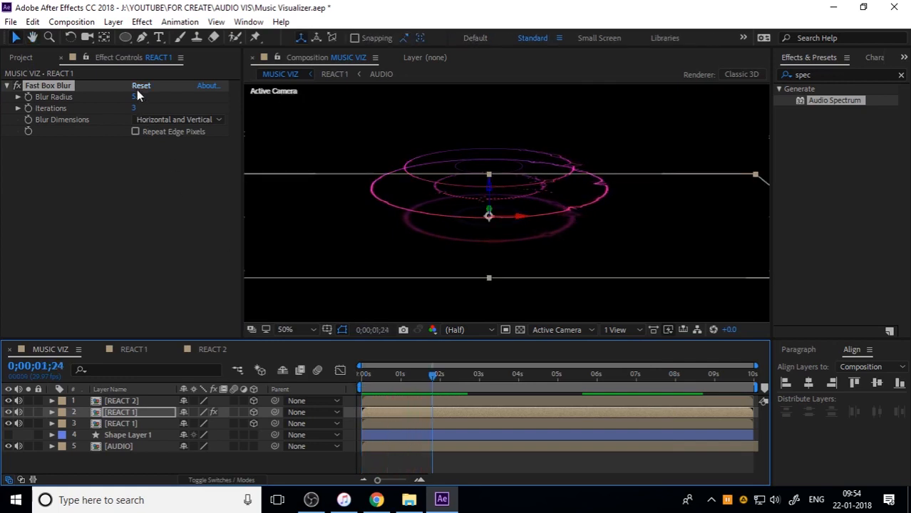
left_click(139, 96)
key("space")
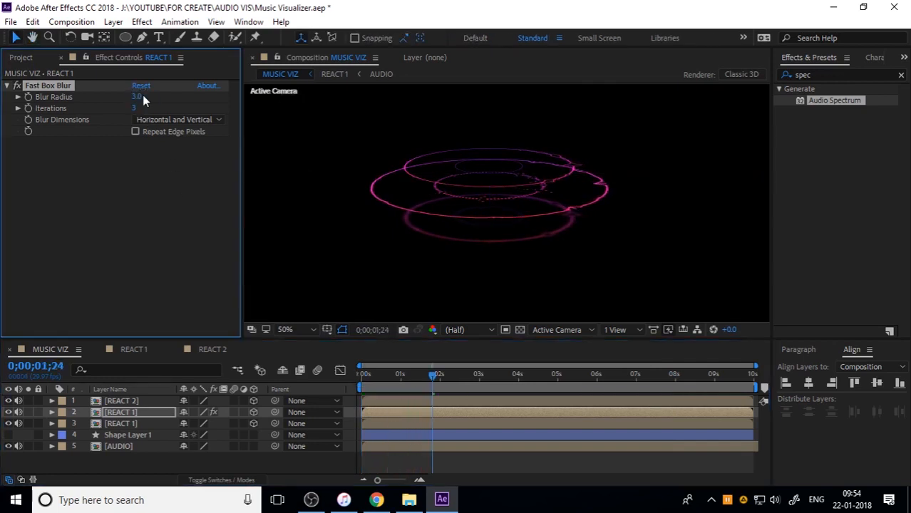
key("space")
Set the Blur Radius of the lower REACT 1 copy to 4 and preview the result
left_click(135, 96)
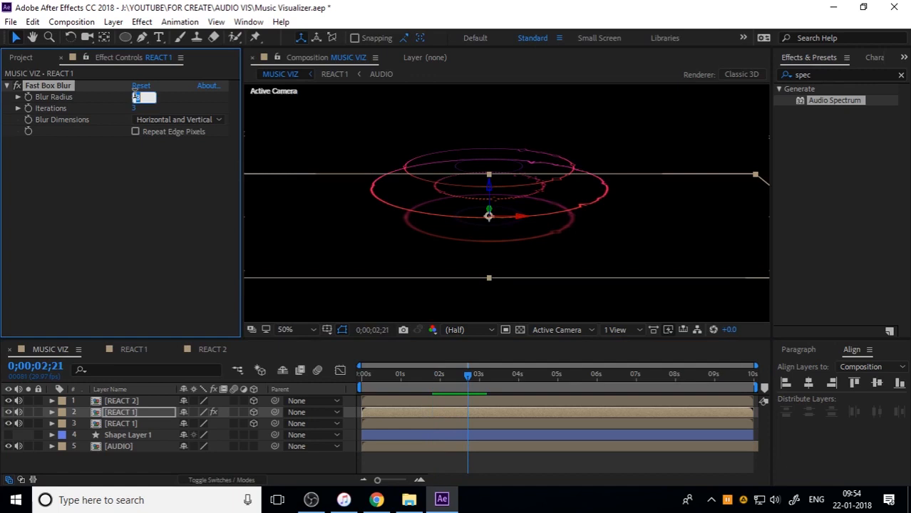
type("4")
key("Return")
key("space")
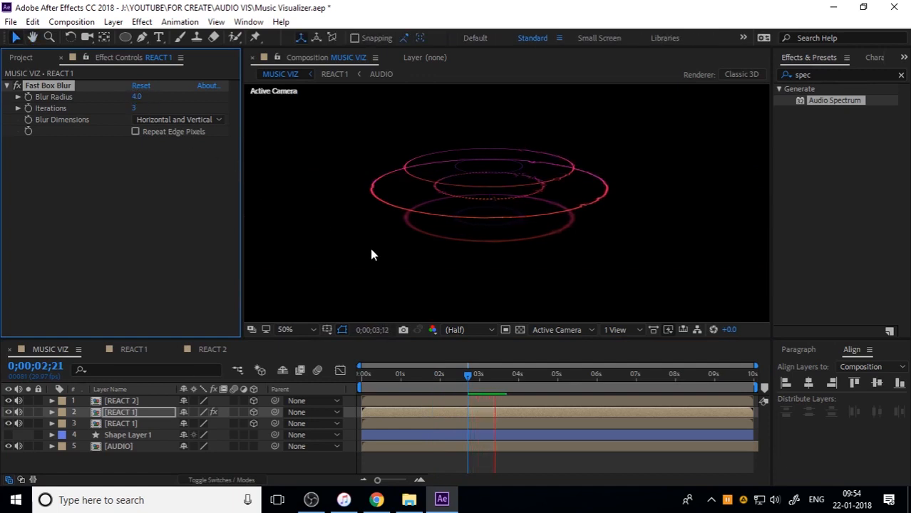
key("space")
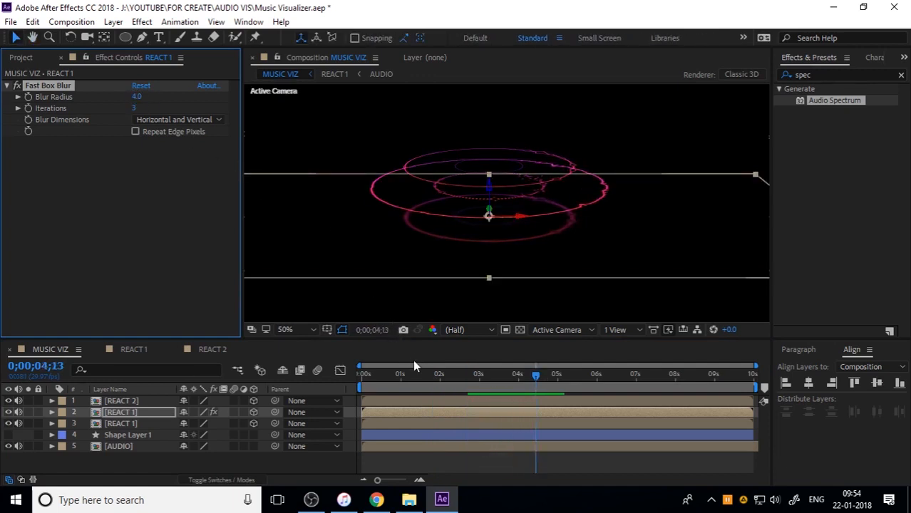
Deselect the layers and preview the blurred ring stack from the start of the composition
left_click(155, 465)
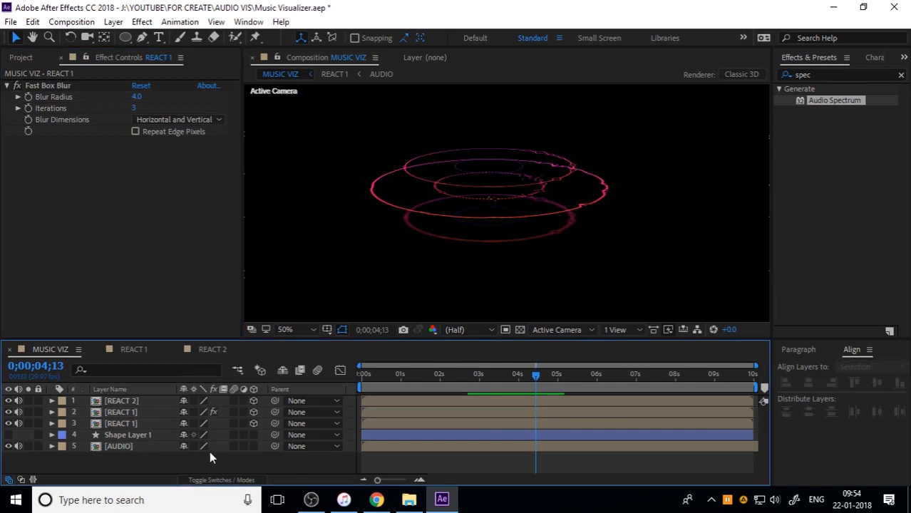
key("space")
mouse_move(516, 206)
left_mouse_down()
mouse_move(504, 219)
mouse_move(511, 214)
left_mouse_up()
left_click_drag(476, 384, 361, 398)
key("space")
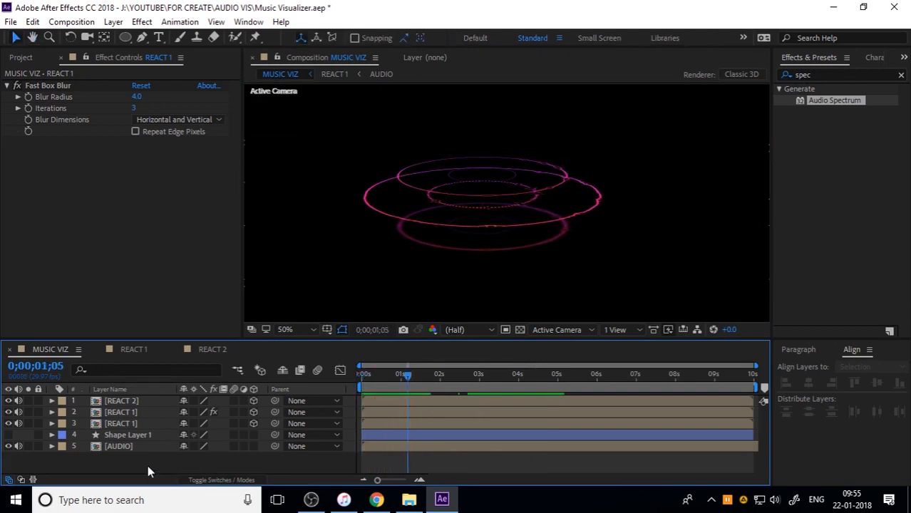
left_click(130, 420)
left_click(136, 396, "shift")
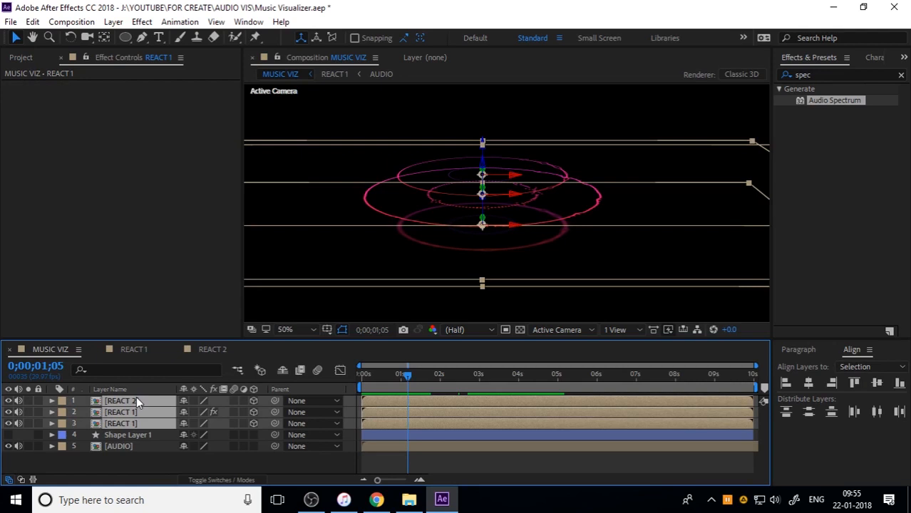
left_click(152, 24)
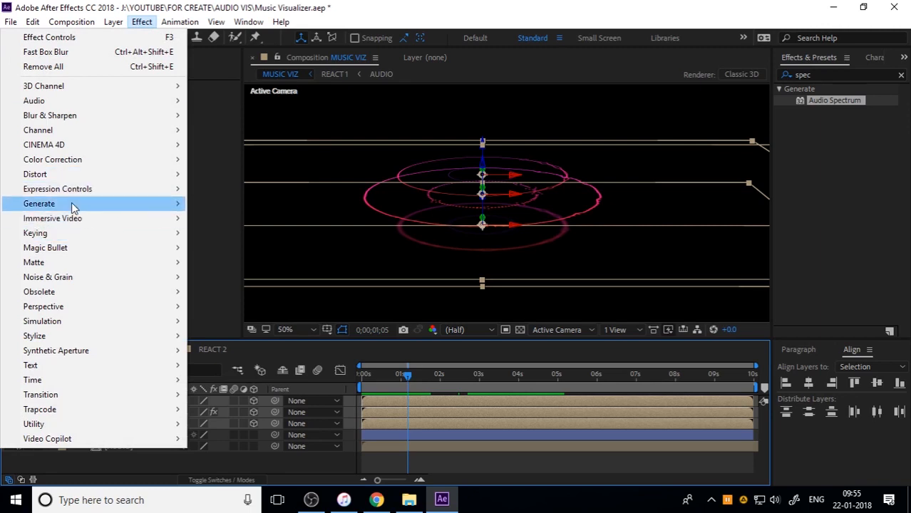
mouse_move(72, 203)
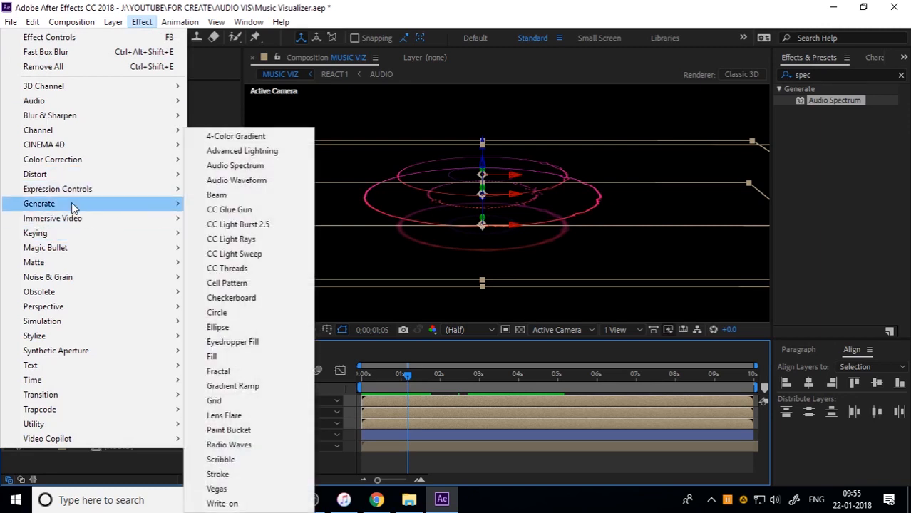
left_click(599, 4)
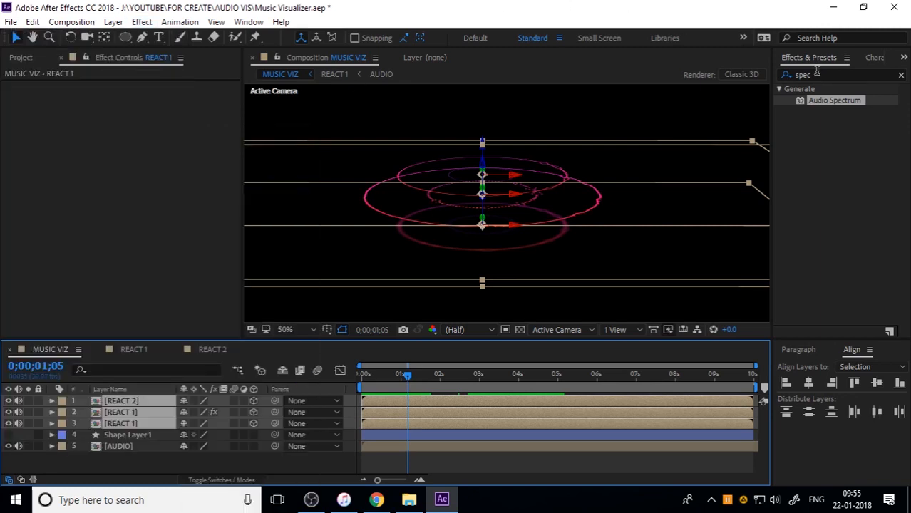
left_click(856, 75)
type("glow")
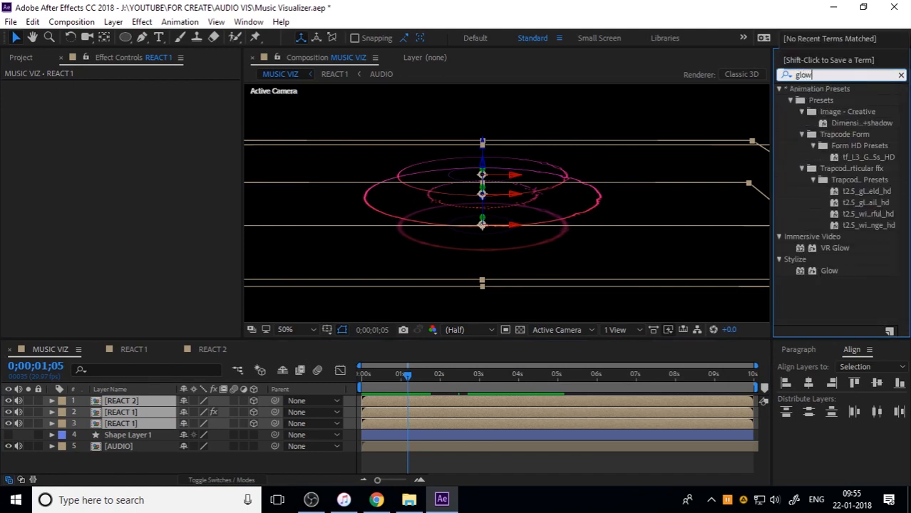
left_click(901, 75)
left_click(142, 21)
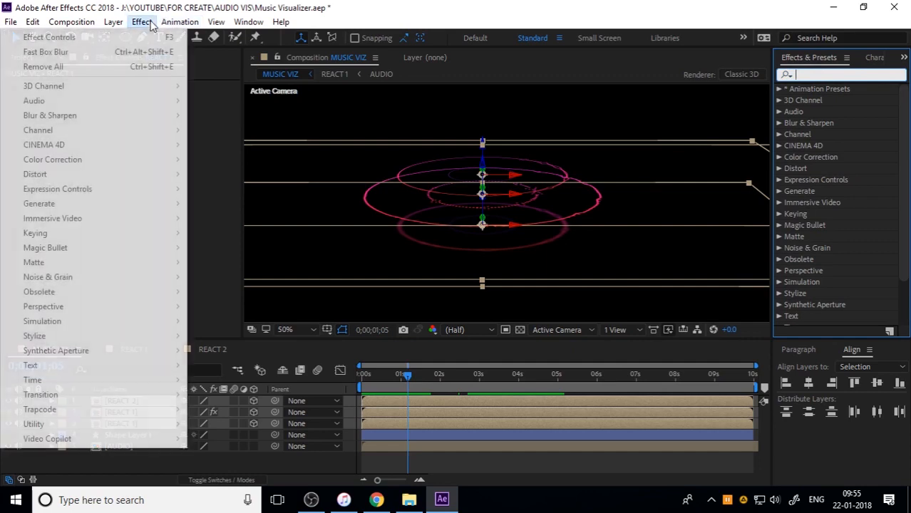
left_click(187, 461)
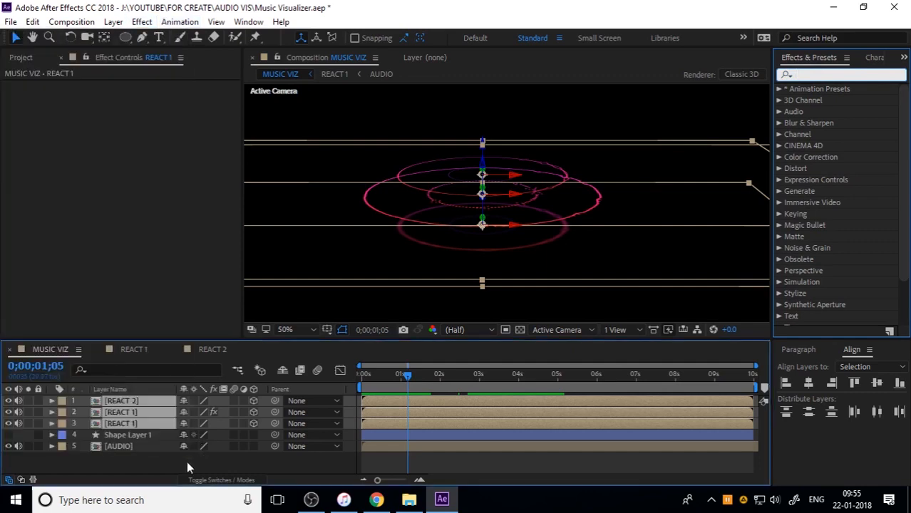
Apply the Glow effect to the REACT 2 layer and both REACT 1 layers together
left_click(147, 425)
left_click(140, 401, "shift")
left_click(142, 22)
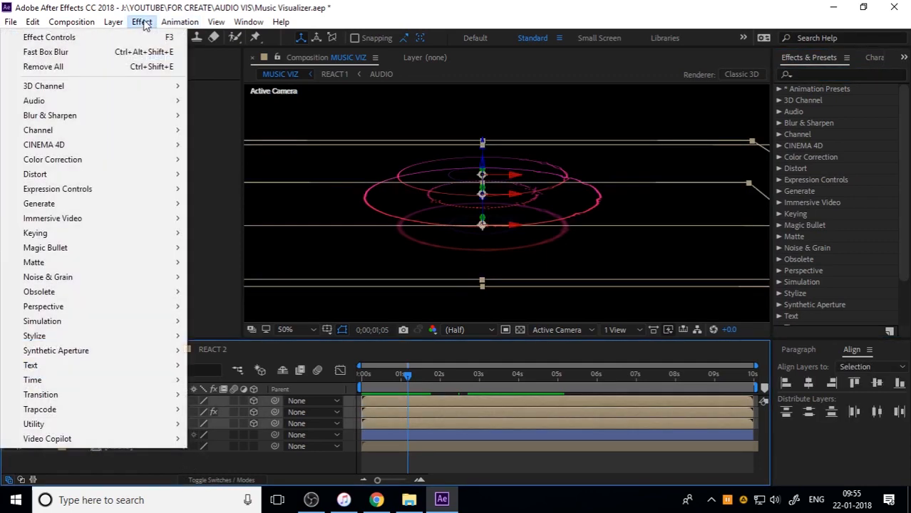
mouse_move(62, 336)
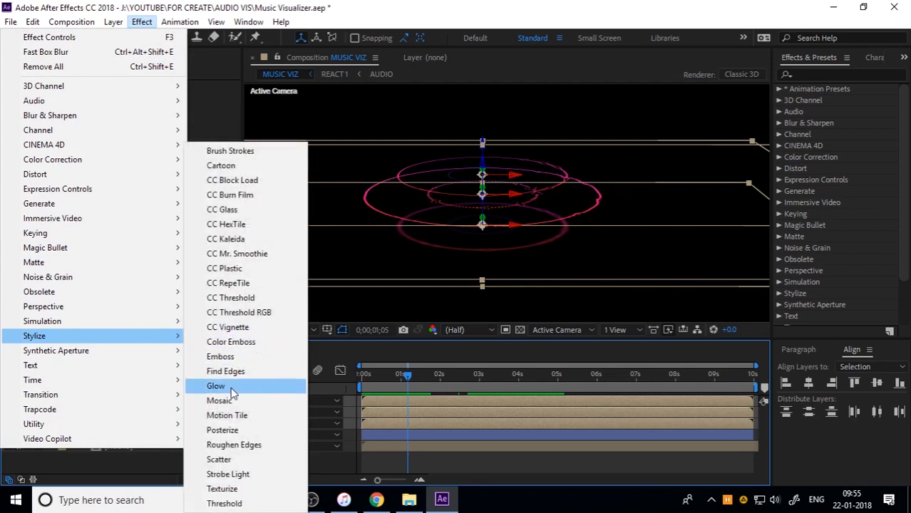
left_click(230, 386)
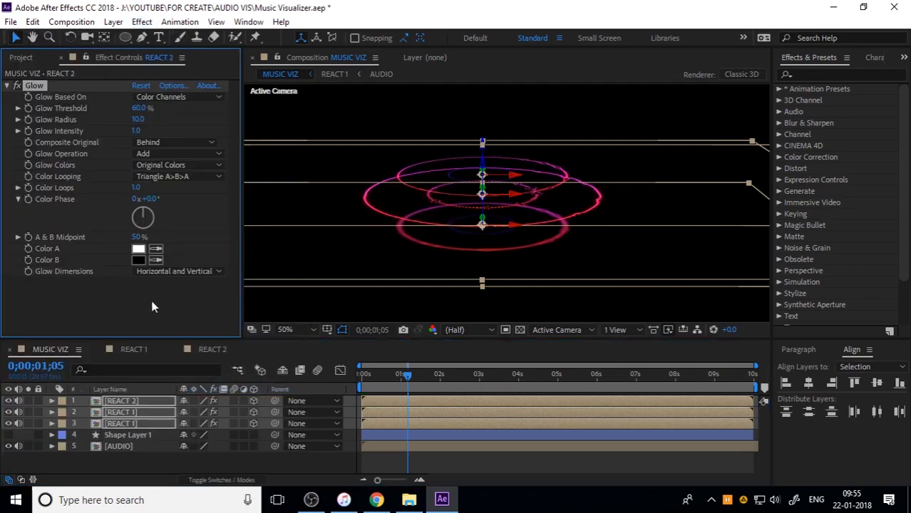
left_click(205, 467)
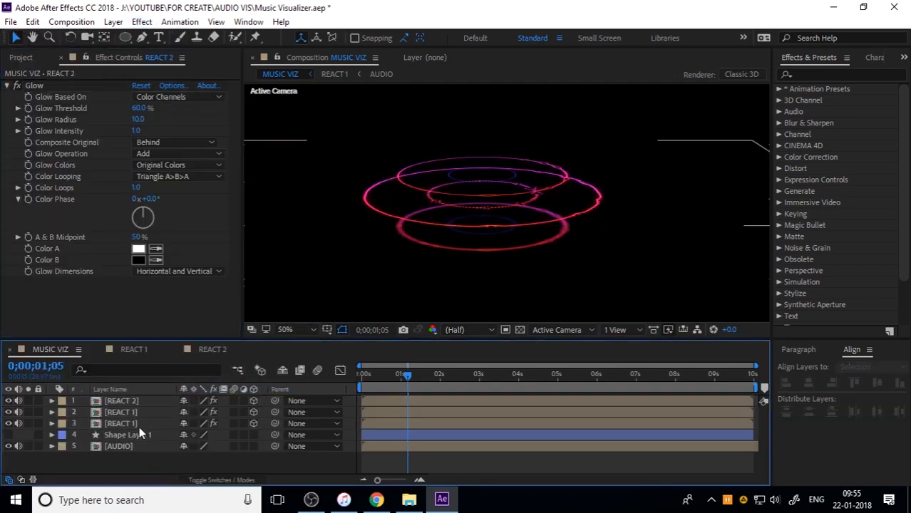
Move Glow above Fast Box Blur in the effect order of the blurred REACT 1 copy
left_click(138, 412)
left_click(137, 400)
left_click(130, 412)
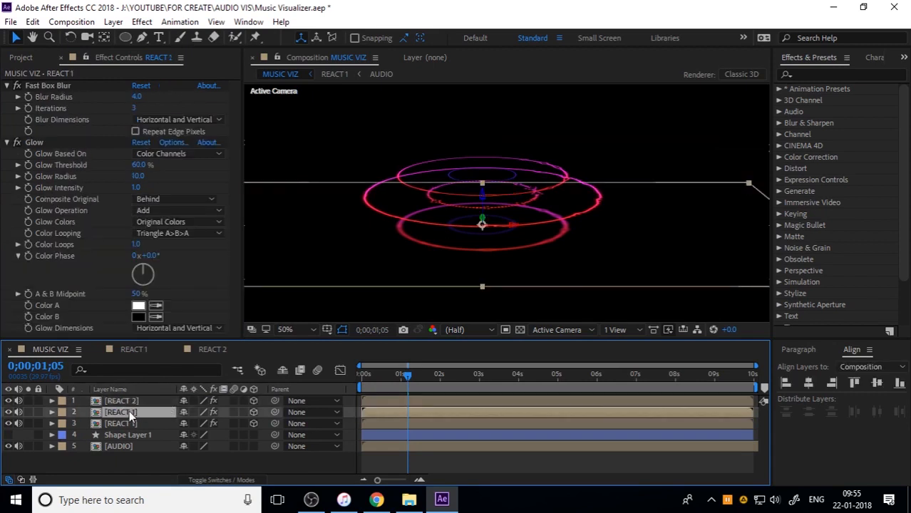
left_click(5, 143)
left_click_drag(44, 139, 48, 81)
left_click(408, 457)
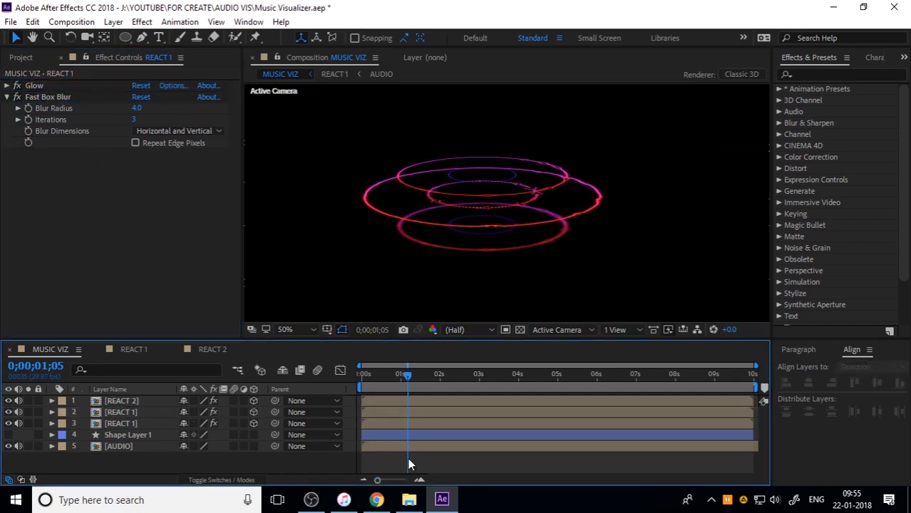
Preview the glowing ring stack from the start of the composition
left_click(361, 376)
key("space")
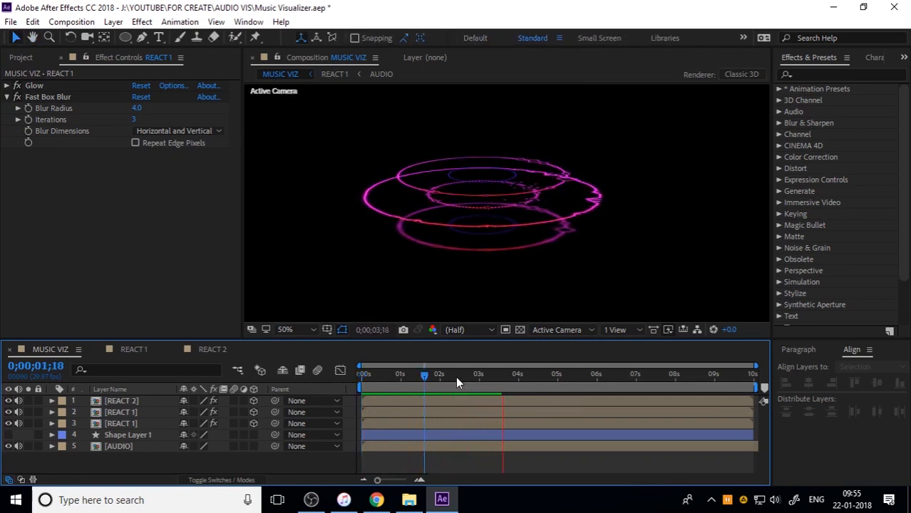
left_click_drag(426, 376, 359, 377)
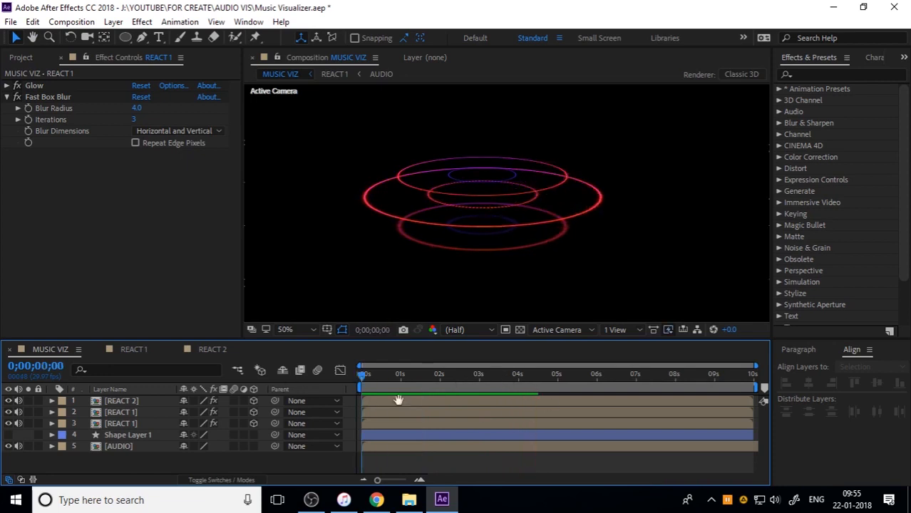
key("space")
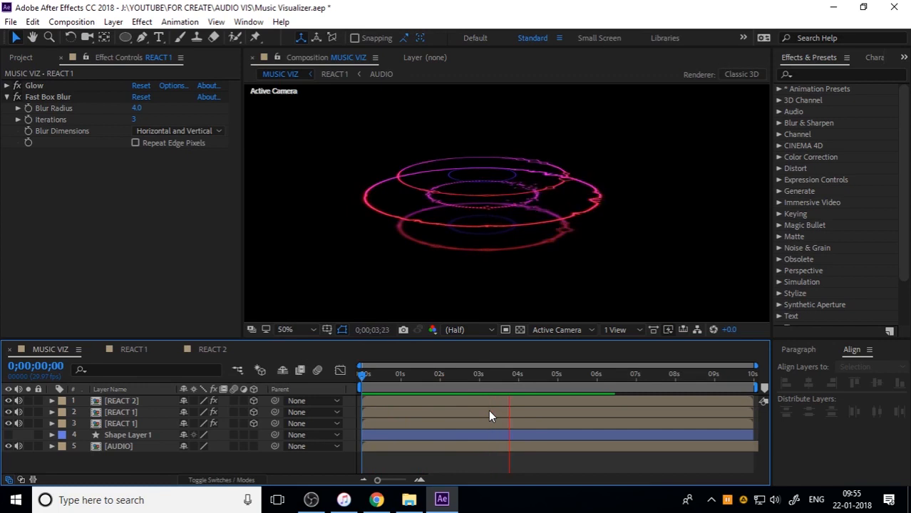
key("space")
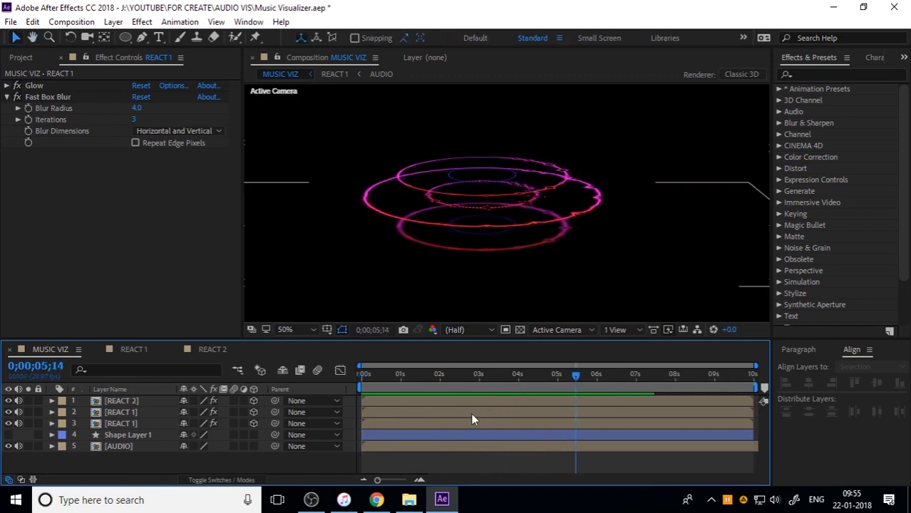
Import D.mov, D.png, Element 8.mov and Wave.mov from the AUDIO VIS folder in File Explorer into the After Effects project
left_click(141, 401)
left_click(138, 423)
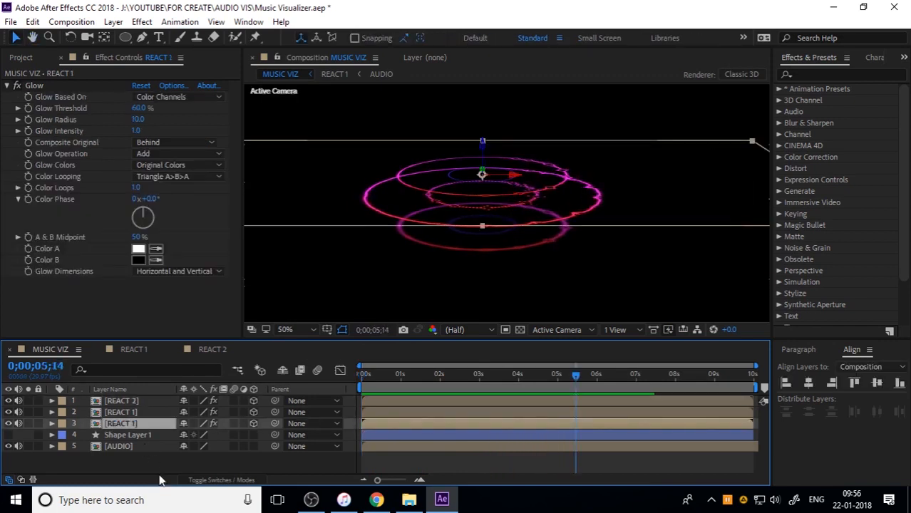
left_click(409, 499)
left_click(164, 181)
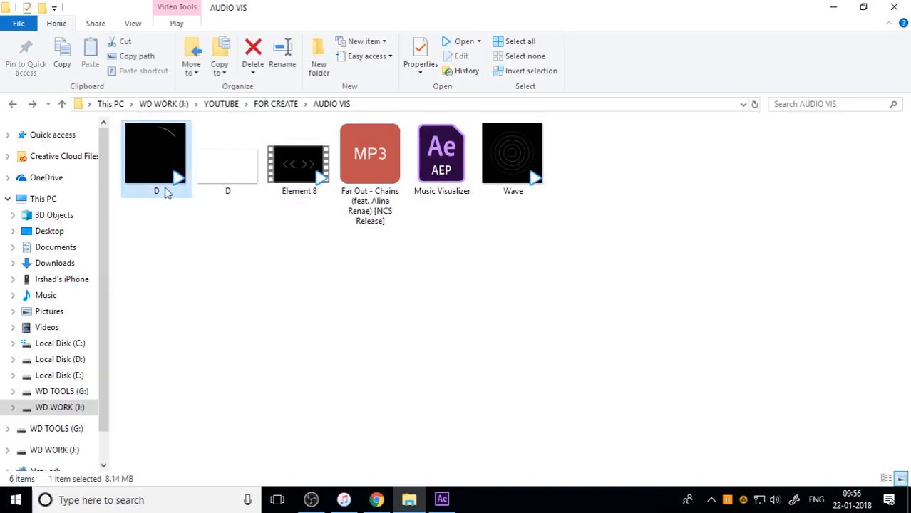
left_click(519, 171)
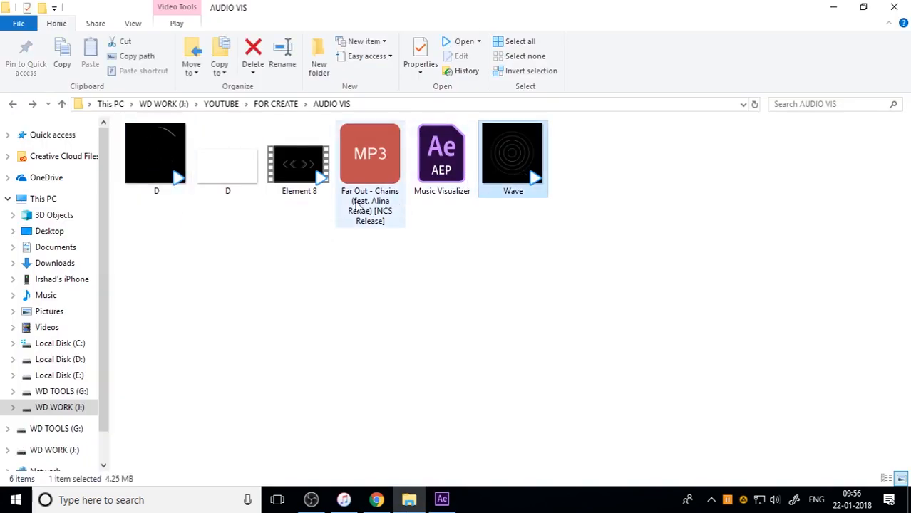
left_click(296, 181, "ctrl")
left_click(227, 175, "ctrl")
left_click(158, 173, "ctrl")
left_click_drag(155, 196, 86, 280)
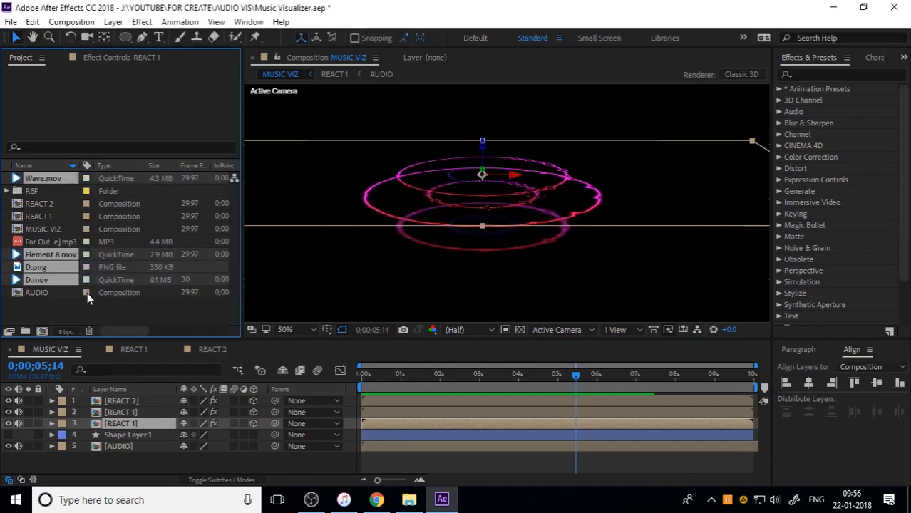
Place the four imported files beneath the REACT 1 layers in MUSIC VIZ and make them 3D layers
left_click_drag(51, 279, 132, 434)
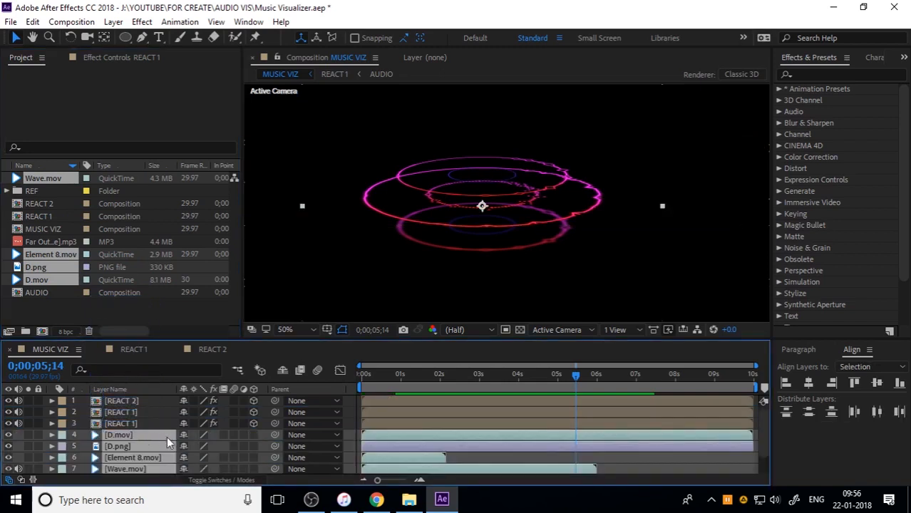
left_click(254, 436)
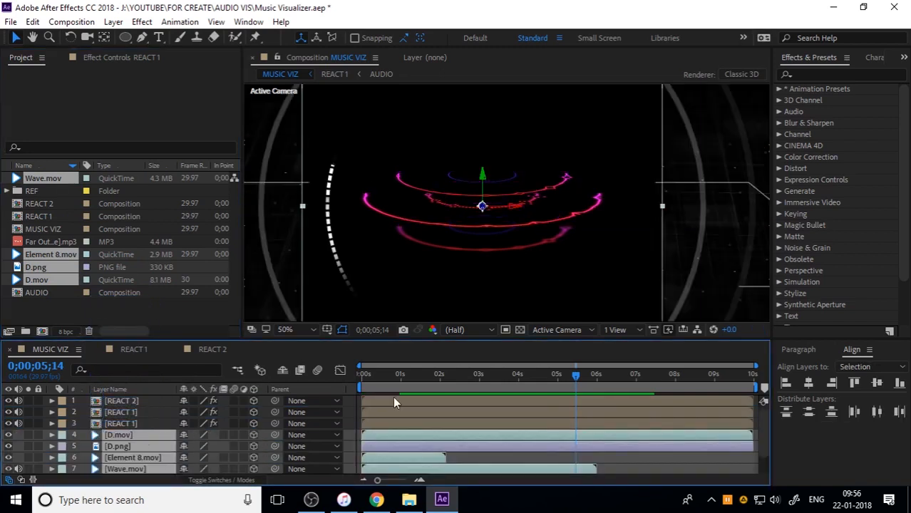
left_click(373, 376)
scroll(505, 203, "down", 1)
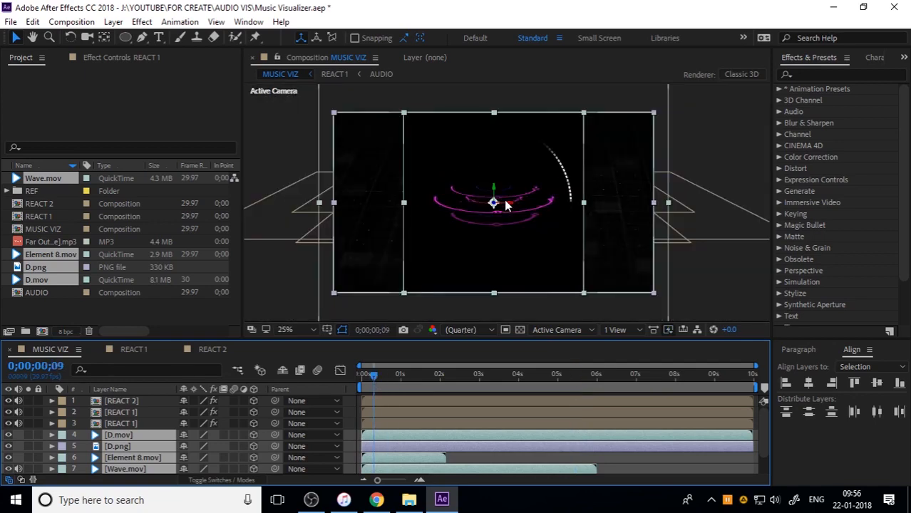
scroll(501, 213, "up", 1)
scroll(500, 211, "down", 1)
Set the X Orientation of D.mov, D.png, Element 8.mov and Wave.mov to -75° together
key("r")
scroll(154, 456, "down", 1)
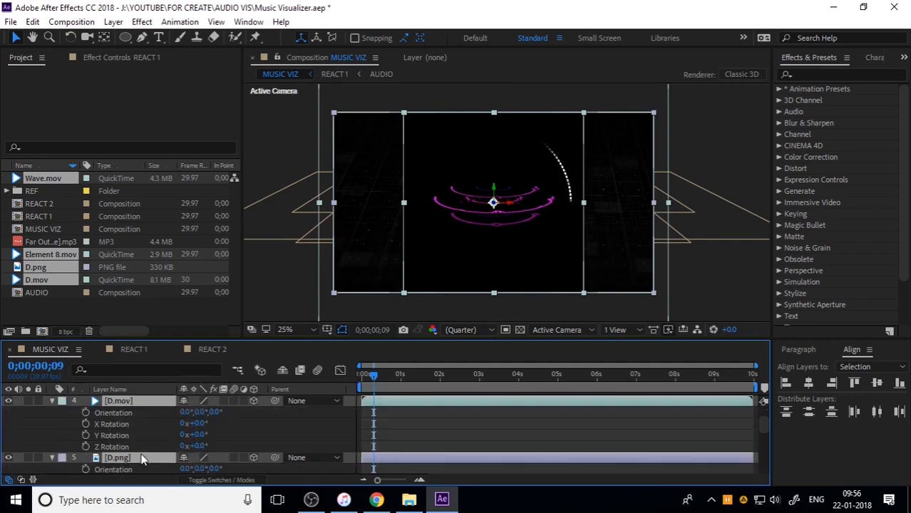
left_click(184, 414)
type("-7")
type("5")
key("Return")
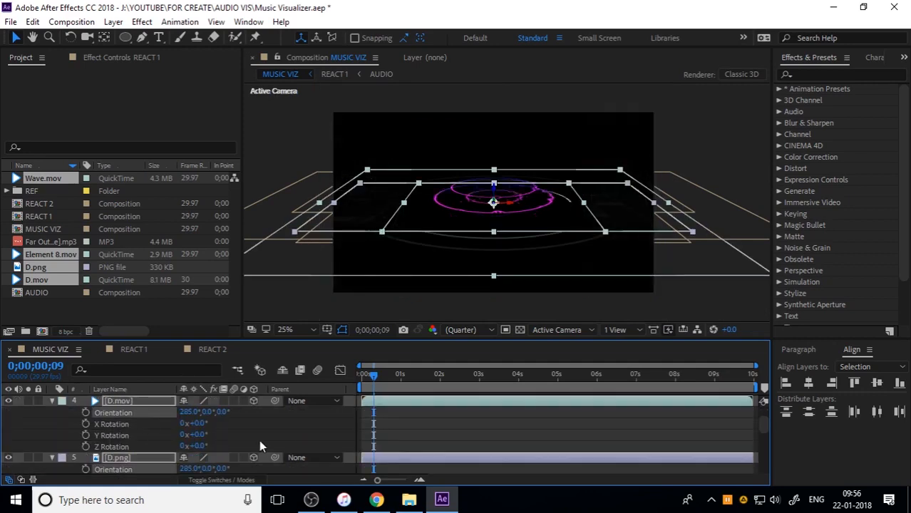
left_click(53, 401)
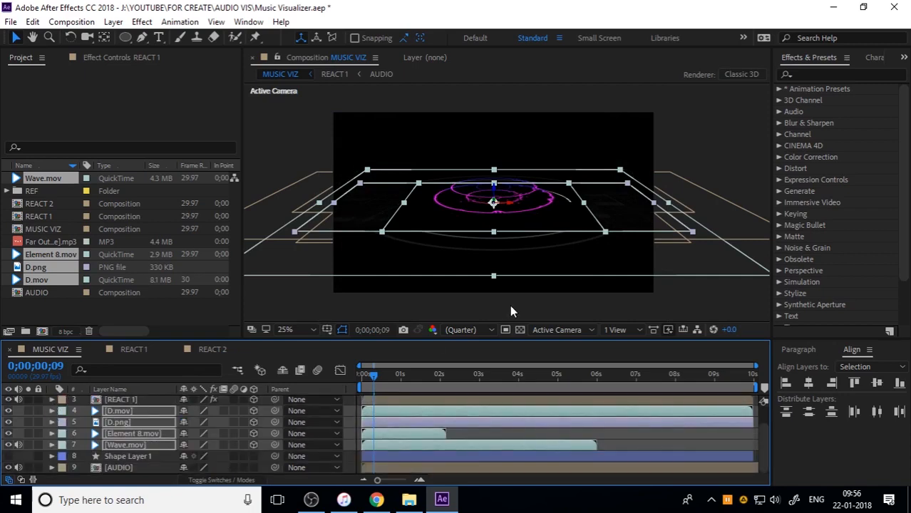
left_click(720, 295)
scroll(546, 229, "up", 2)
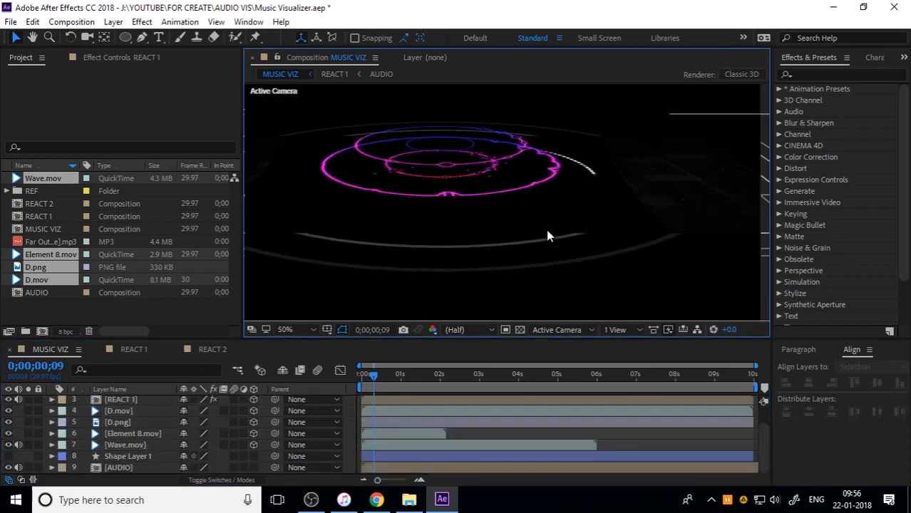
Raise the D.mov layer along its Z axis above the other imported footage layers
left_click(132, 413)
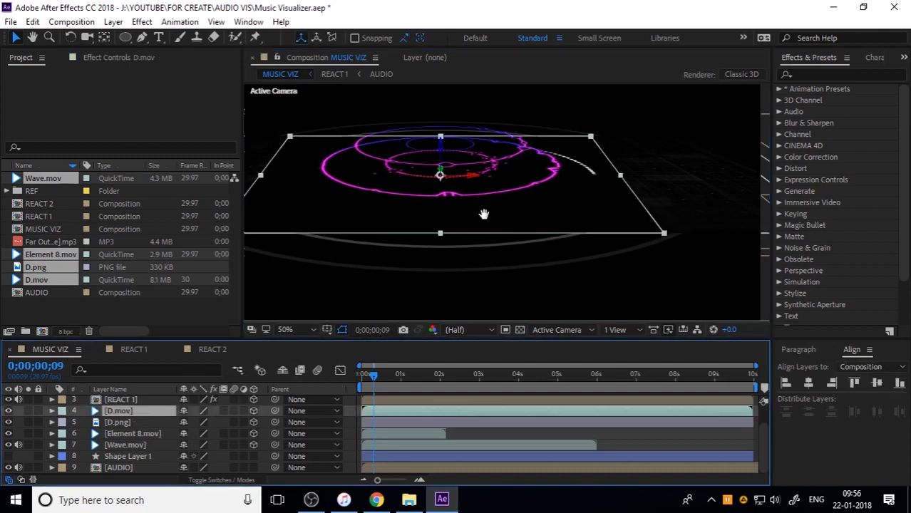
left_click_drag(484, 212, 529, 218)
key("v")
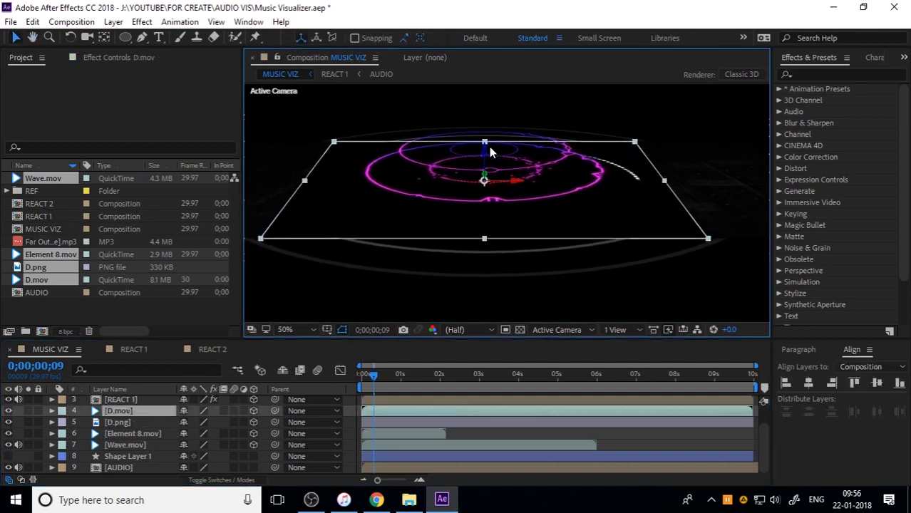
left_click_drag(484, 147, 488, 122)
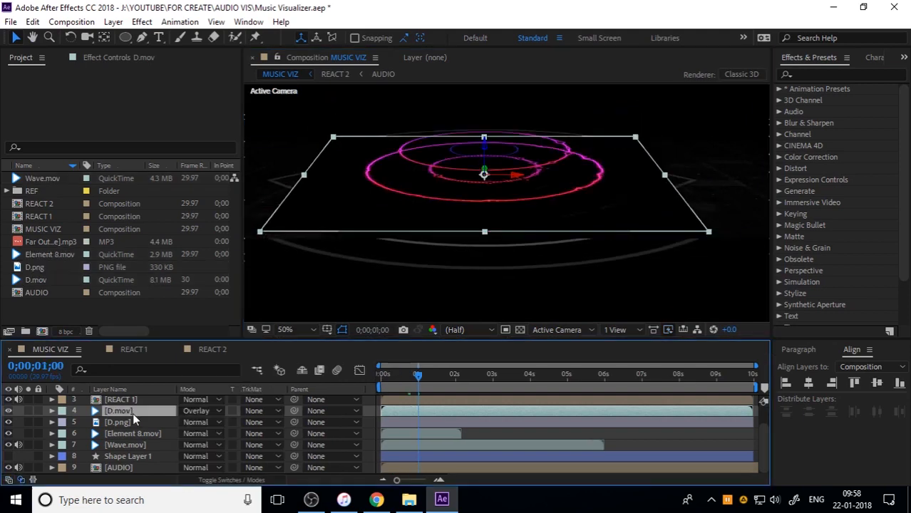
Set the blending mode of D.mov, Element 8.mov and Wave.mov to Add
left_click(201, 415)
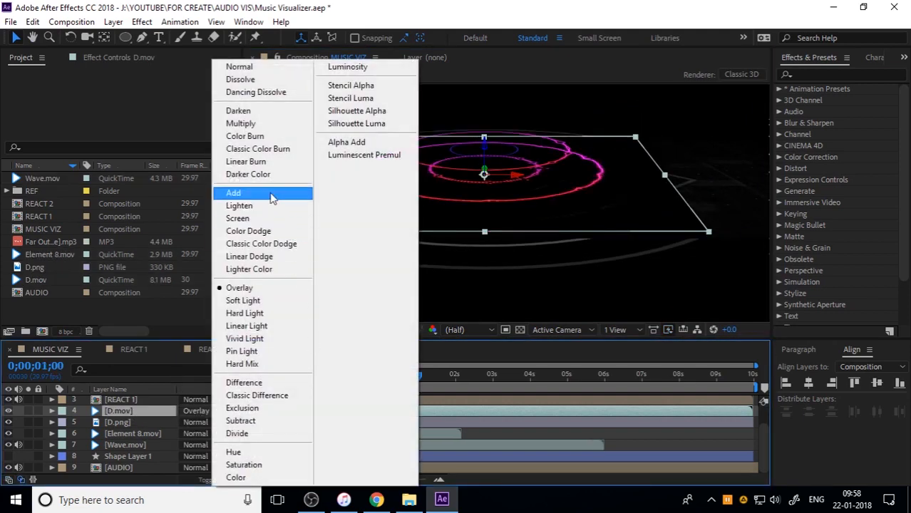
left_click(270, 193)
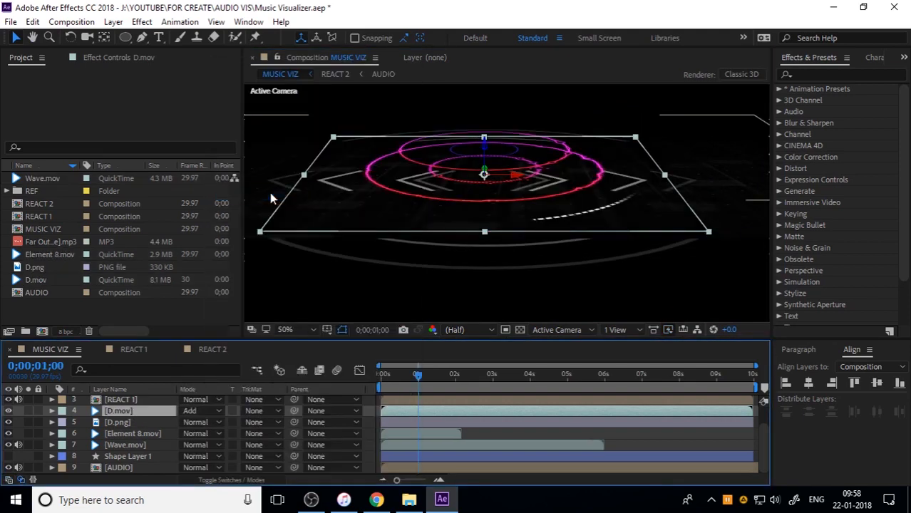
left_click(137, 433)
left_click(143, 447, "shift")
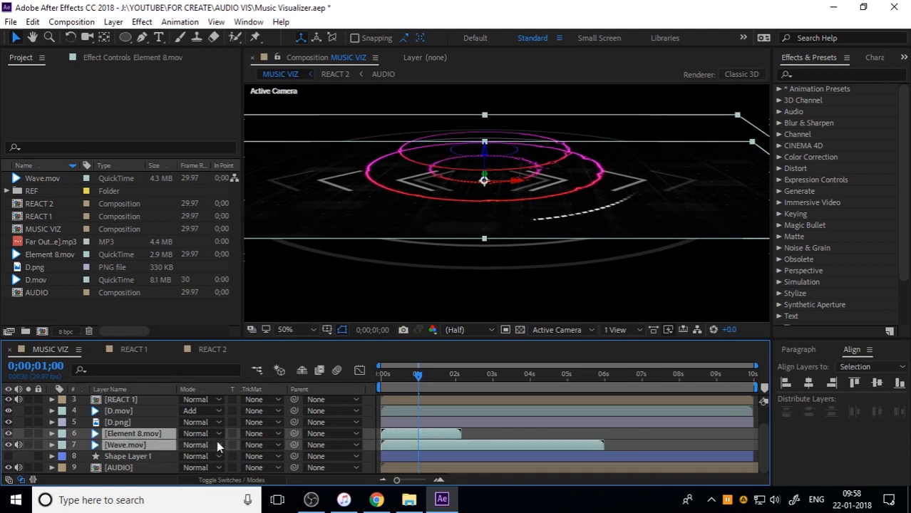
left_click(214, 434)
left_click(201, 136)
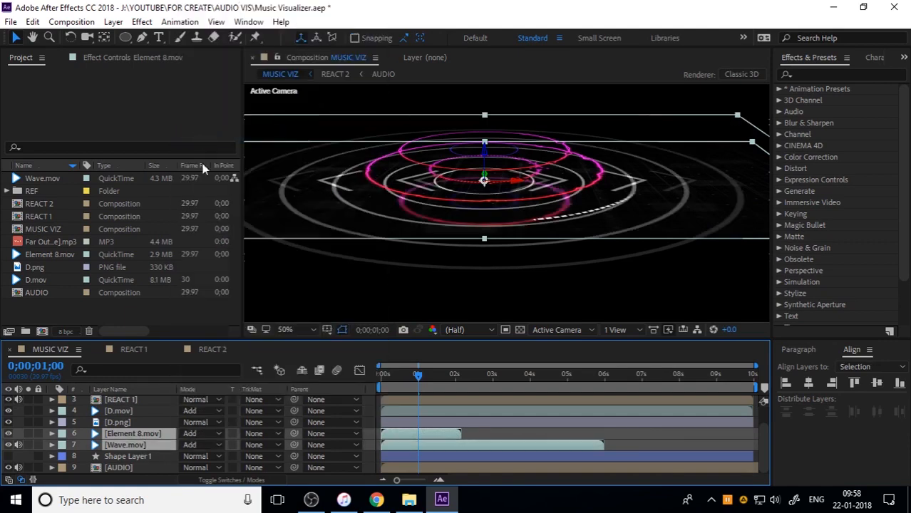
Scale the Element 8.mov layer down to 26% so its arrows fit inside the rings
left_click(144, 433)
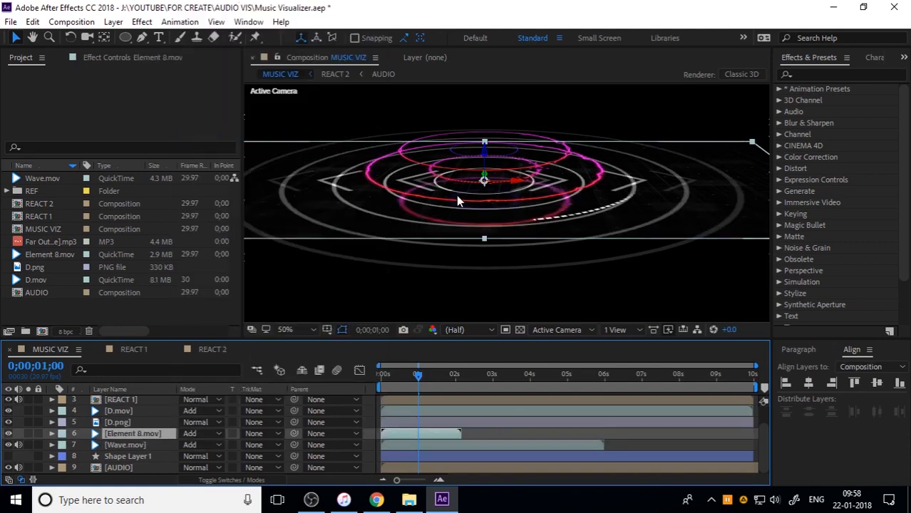
scroll(459, 195, "down", 2)
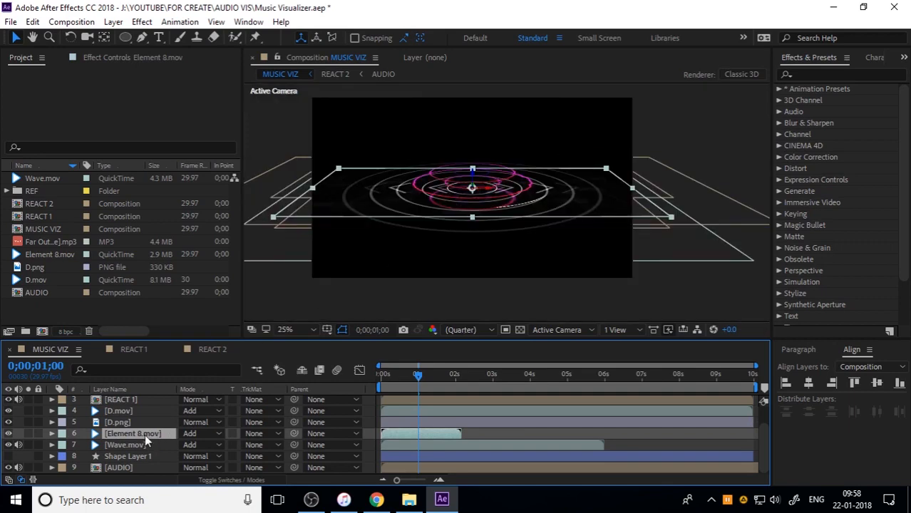
key("s")
left_click_drag(238, 446, 214, 446)
scroll(477, 198, "up", 2)
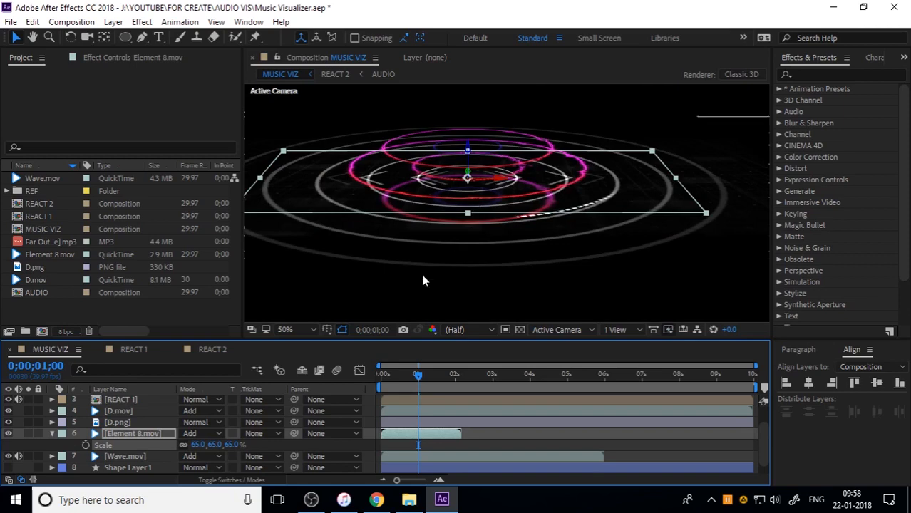
mouse_move(229, 445)
left_mouse_down()
mouse_move(205, 444)
mouse_move(235, 451)
left_mouse_up()
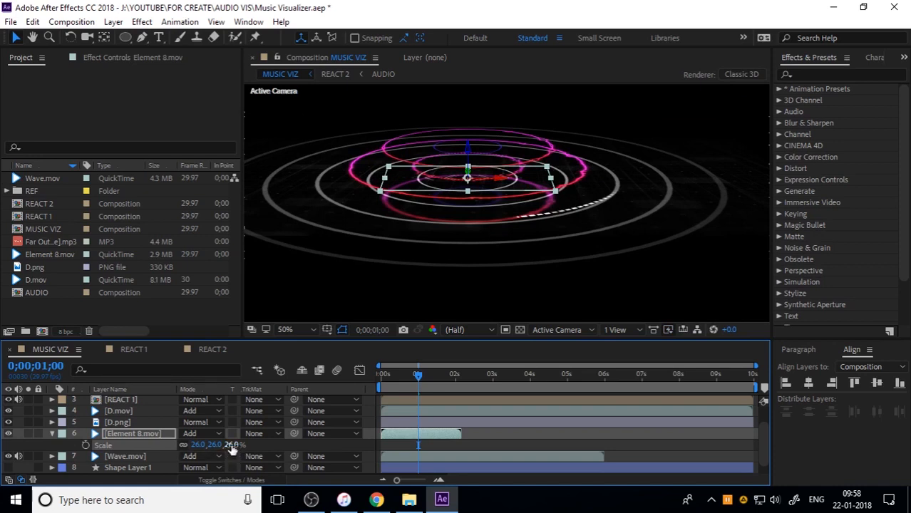
left_click(230, 445)
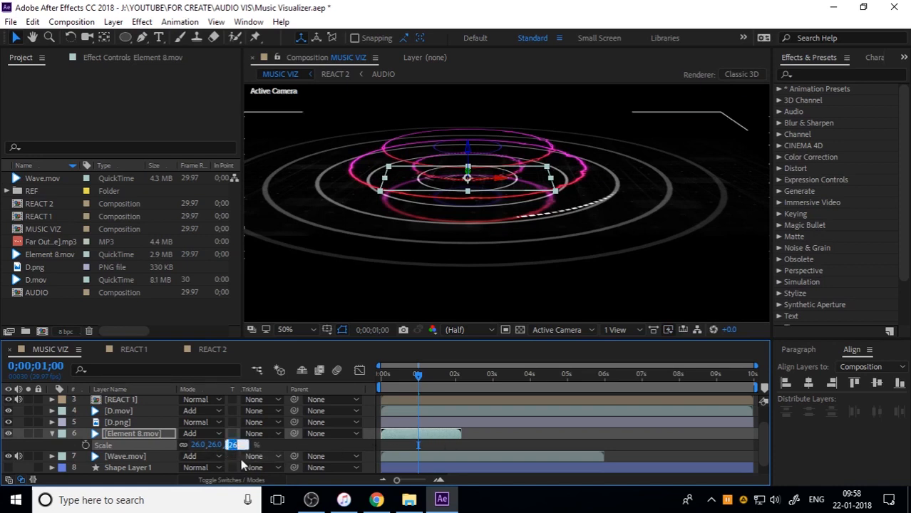
key("Return")
Scale the Wave.mov layer down to 32% and shift it slightly along its Z axis
left_click(142, 459)
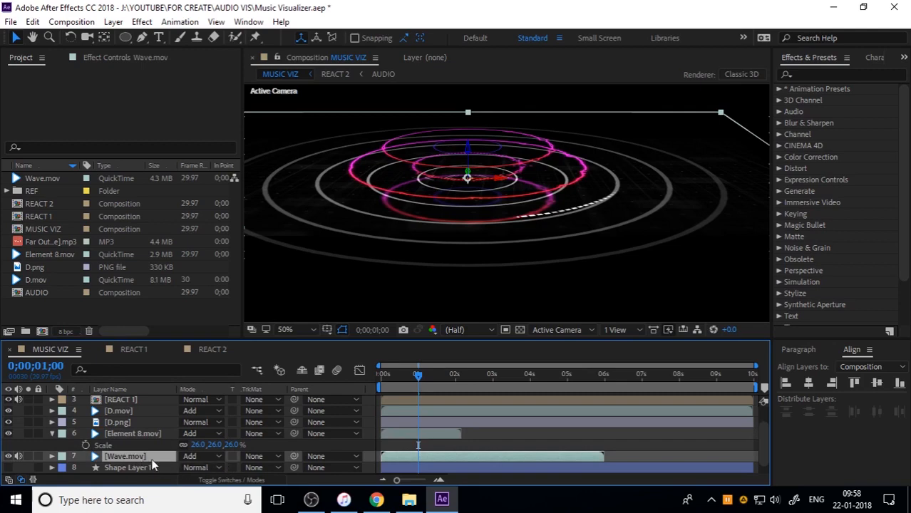
key("s")
left_click_drag(238, 468, 191, 468)
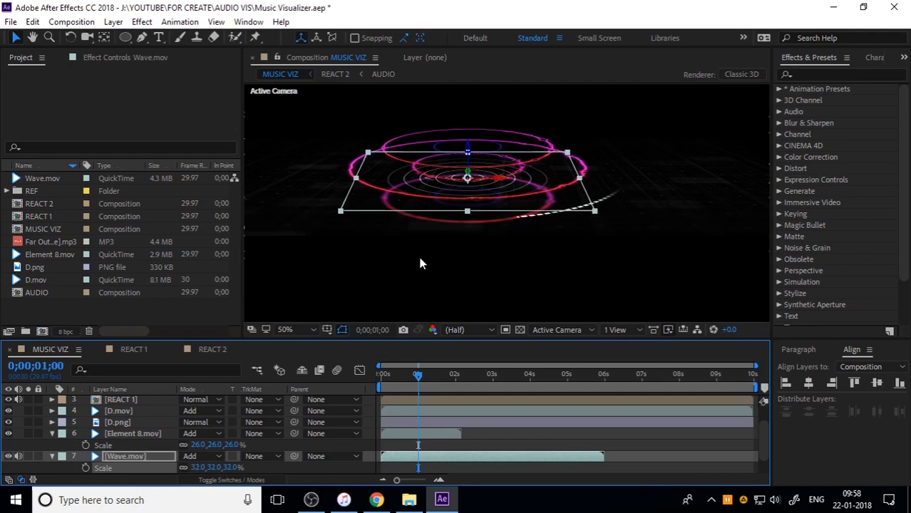
mouse_move(467, 150)
left_mouse_down()
mouse_move(467, 130)
mouse_move(467, 171)
mouse_move(465, 128)
mouse_move(456, 158)
mouse_move(455, 150)
left_mouse_up()
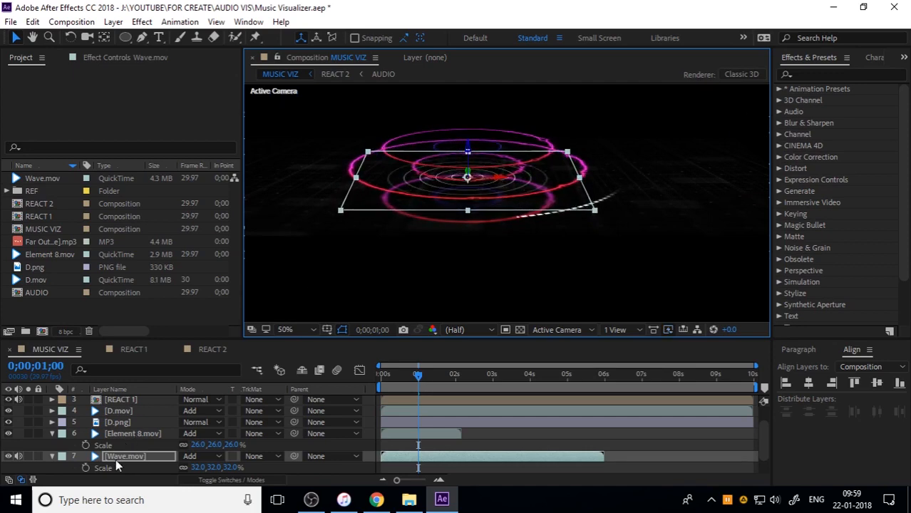
Scale the D.mov layer down to 61% so its arc fits within the audio rings
scroll(118, 432, "up", 2)
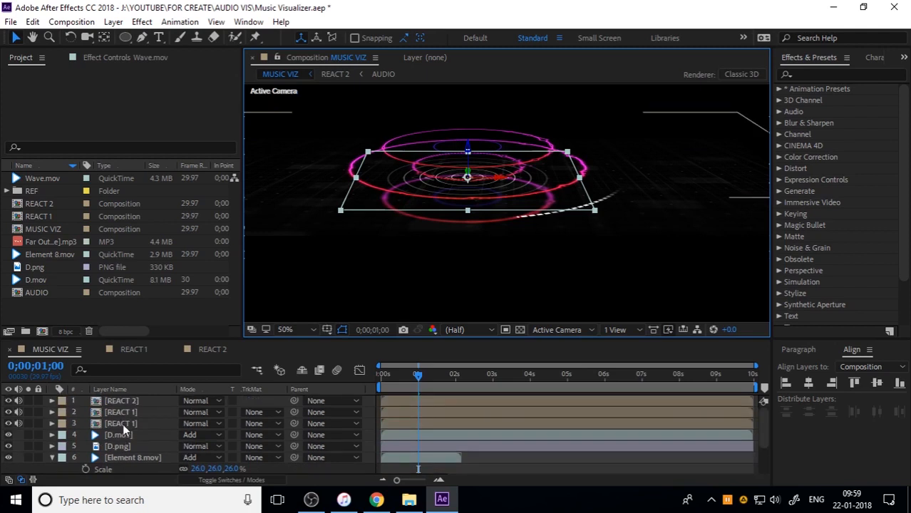
left_click(127, 434)
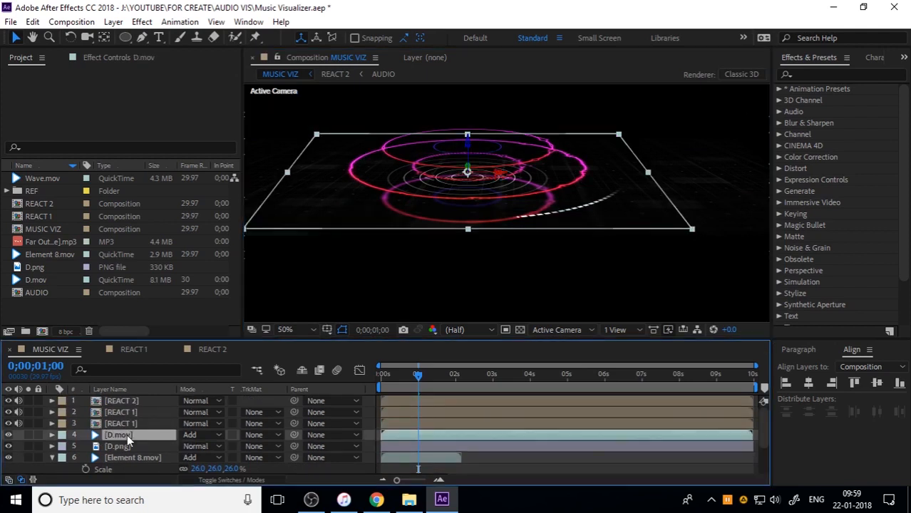
key("s")
mouse_move(213, 447)
left_mouse_down()
mouse_move(232, 446)
mouse_move(204, 435)
left_mouse_up()
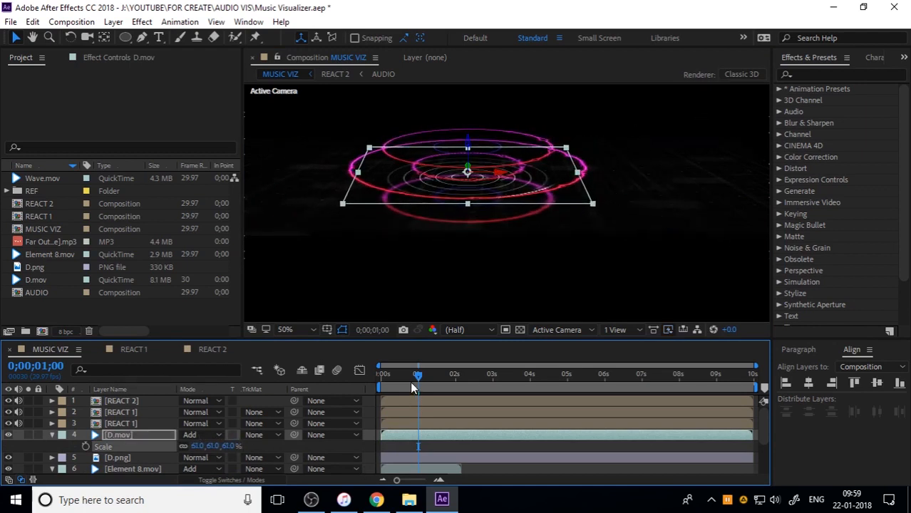
Preview the MUSIC VIZ composition from the start for about one second
left_click_drag(410, 382, 378, 388)
key("space")
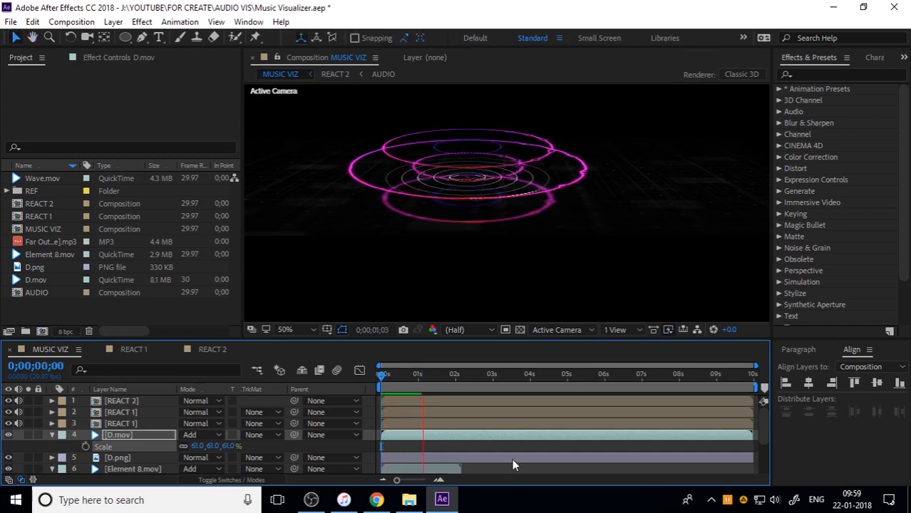
key("space")
Lower the opacity of the Wave.mov layer to 37%
scroll(142, 468, "down", 2)
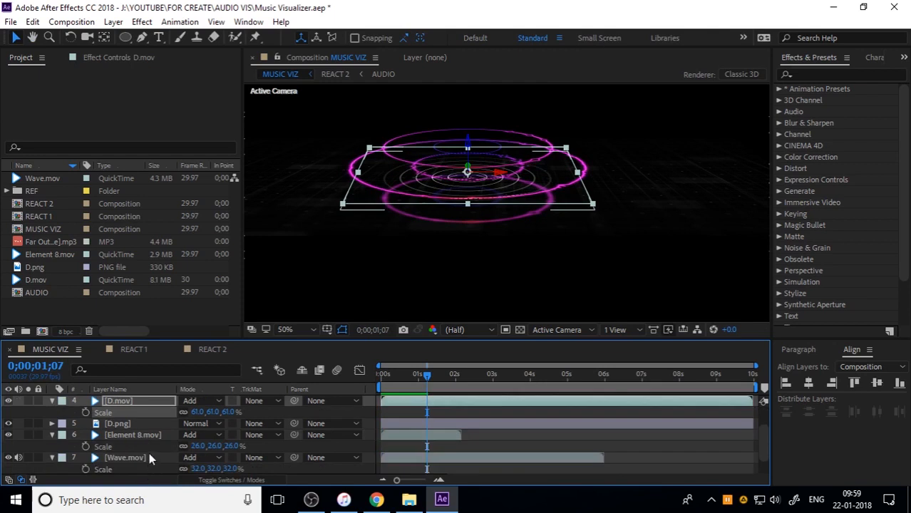
left_click(125, 457)
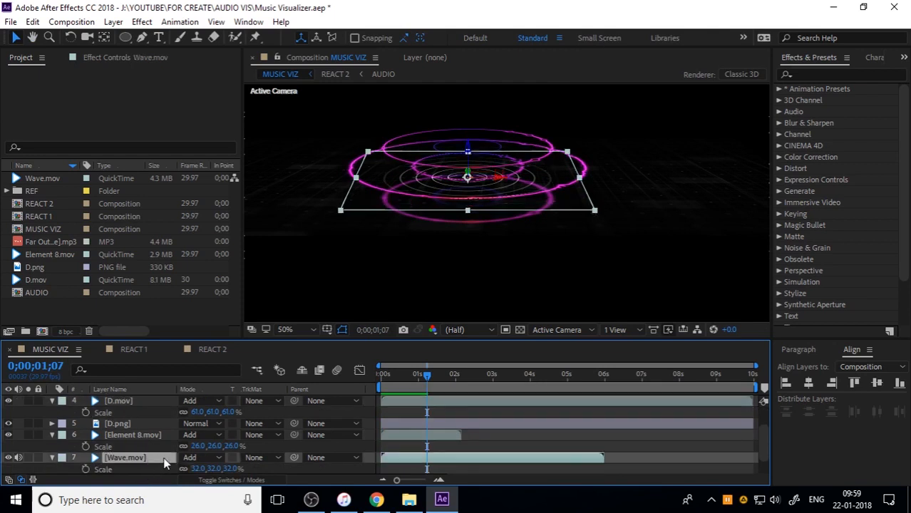
key("t")
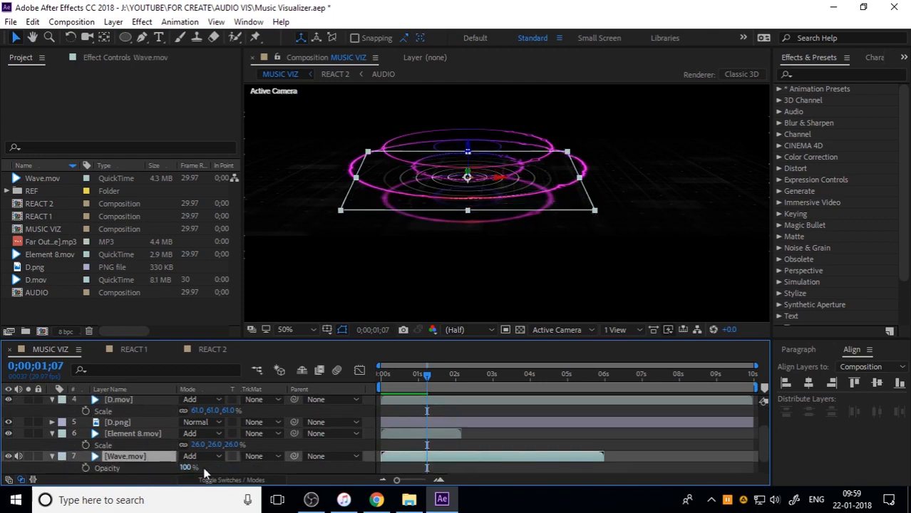
left_click_drag(186, 468, 152, 471)
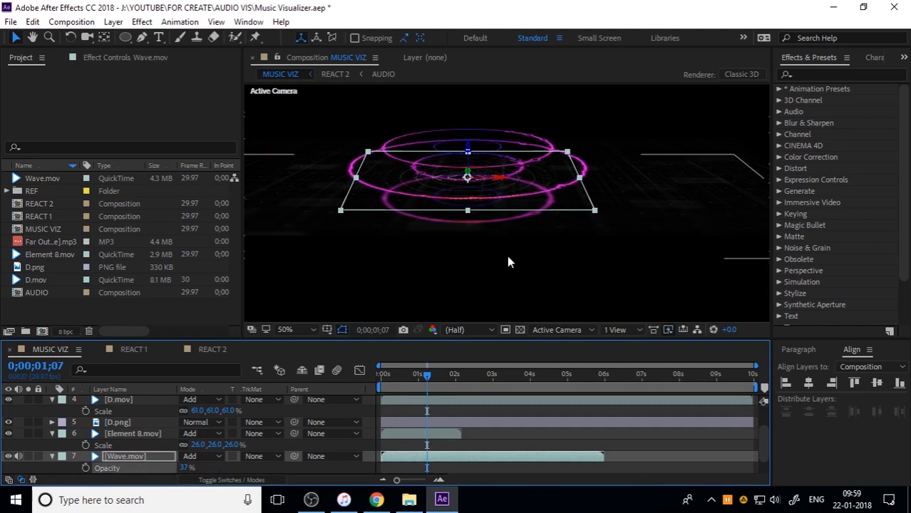
Move the D.png grid layer down along its Z axis so it sits below the rings
scroll(508, 262, "down", 2)
scroll(499, 238, "up", 2)
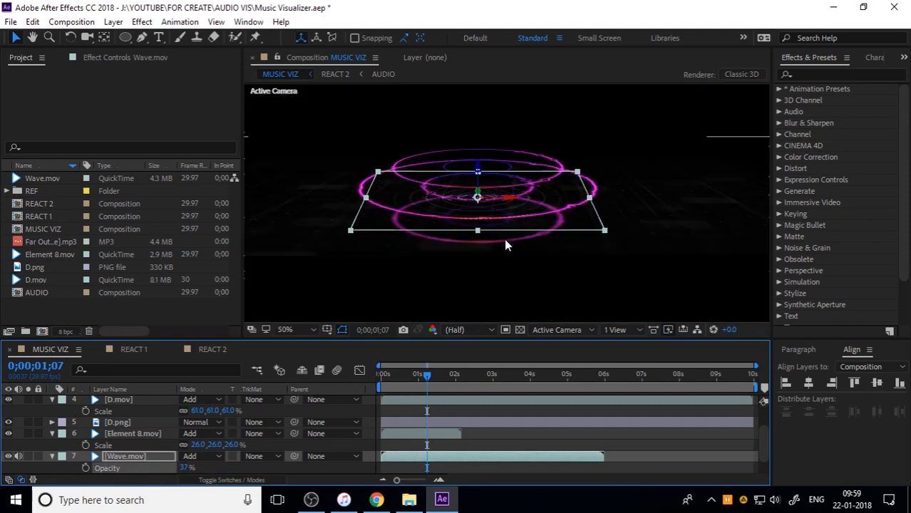
left_click(311, 224)
left_click(135, 425)
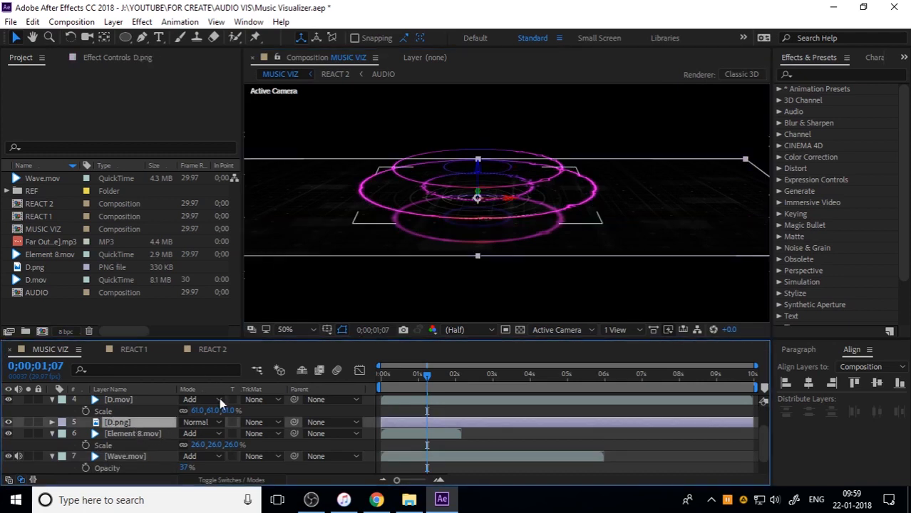
left_click(478, 172)
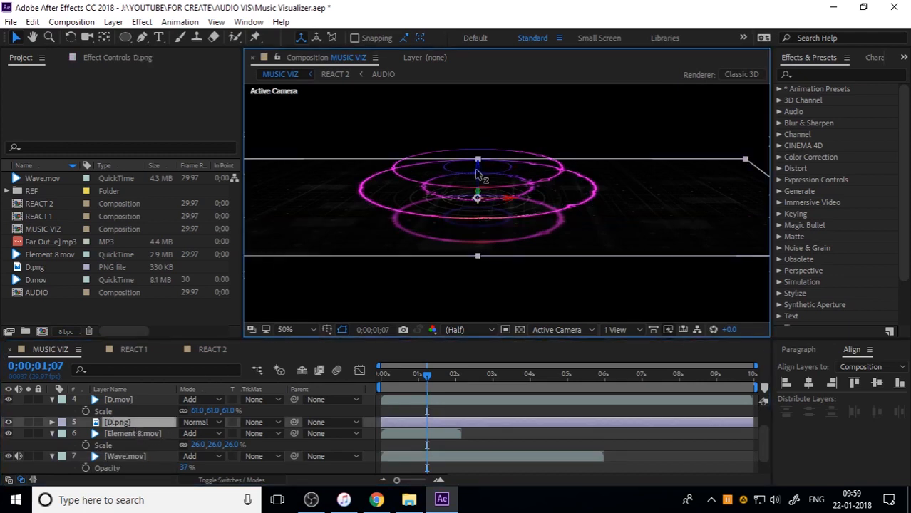
left_click_drag(478, 171, 463, 200)
left_click(618, 123)
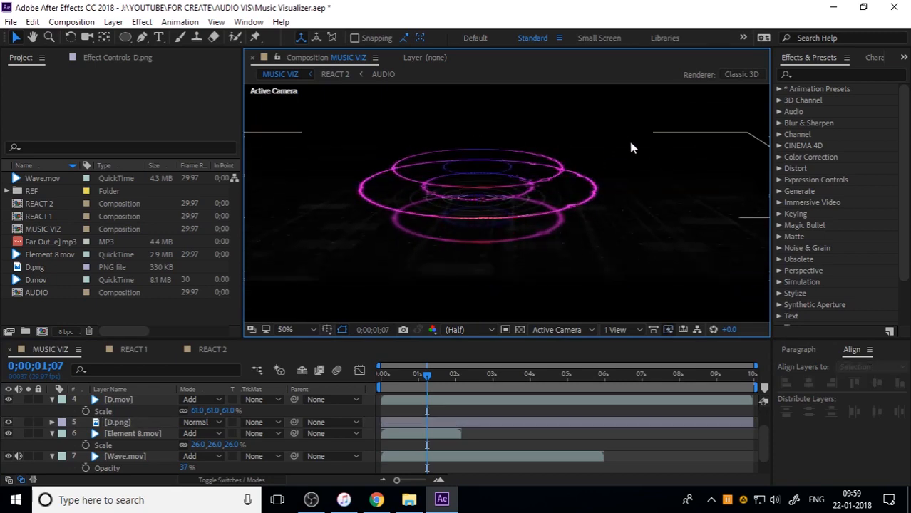
Reduce the opacity of the Wave.mov layer to 22%
scroll(631, 147, "down", 2)
scroll(627, 150, "up", 2)
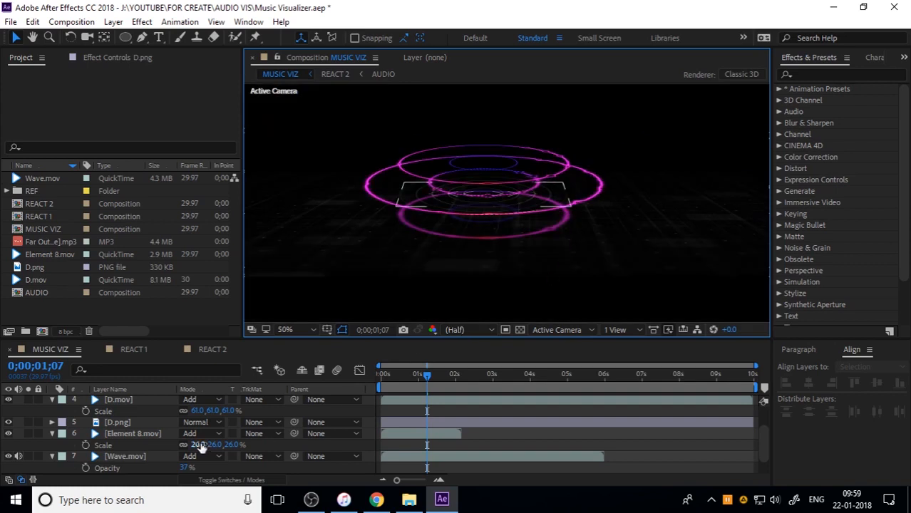
left_click(129, 455)
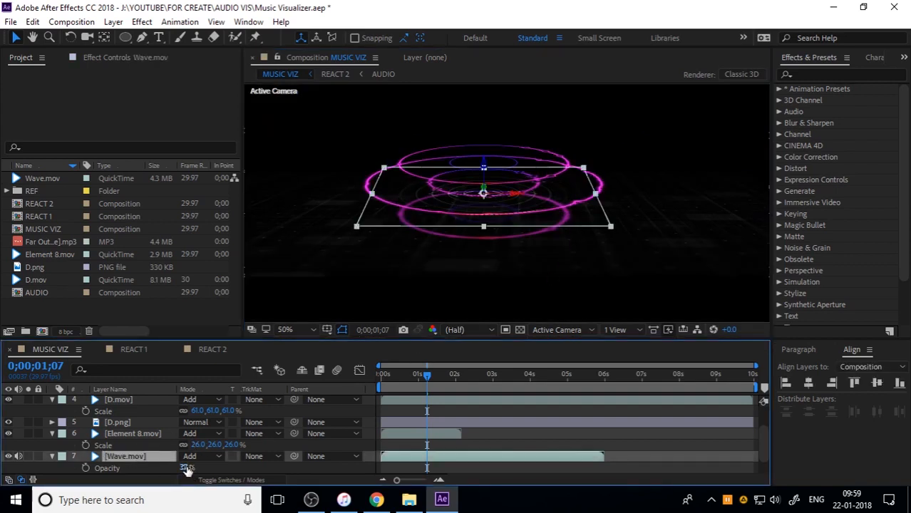
left_click_drag(185, 468, 173, 467)
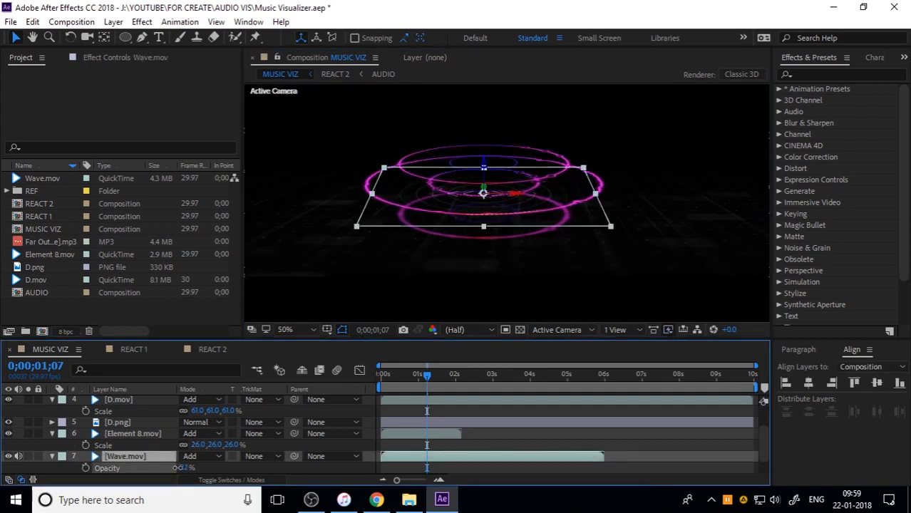
Apply the Tritone color correction effect to the Wave.mov layer
left_click(145, 23)
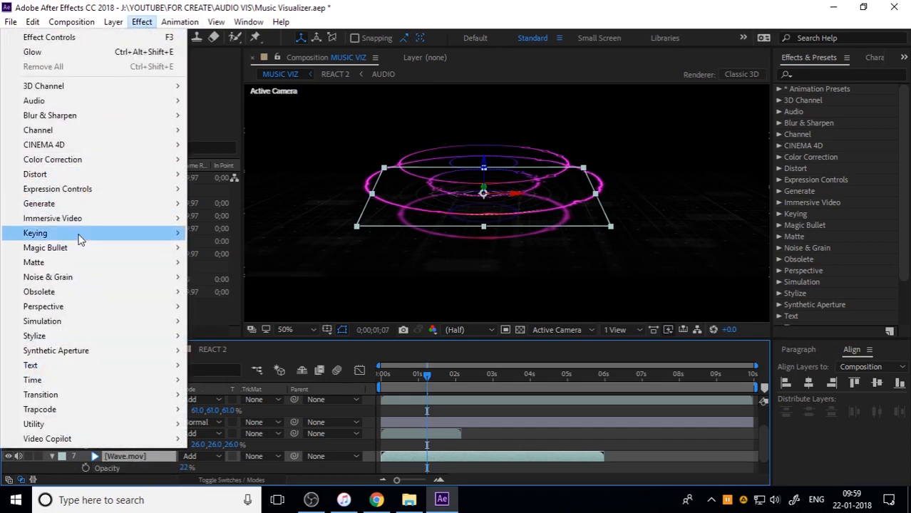
mouse_move(93, 161)
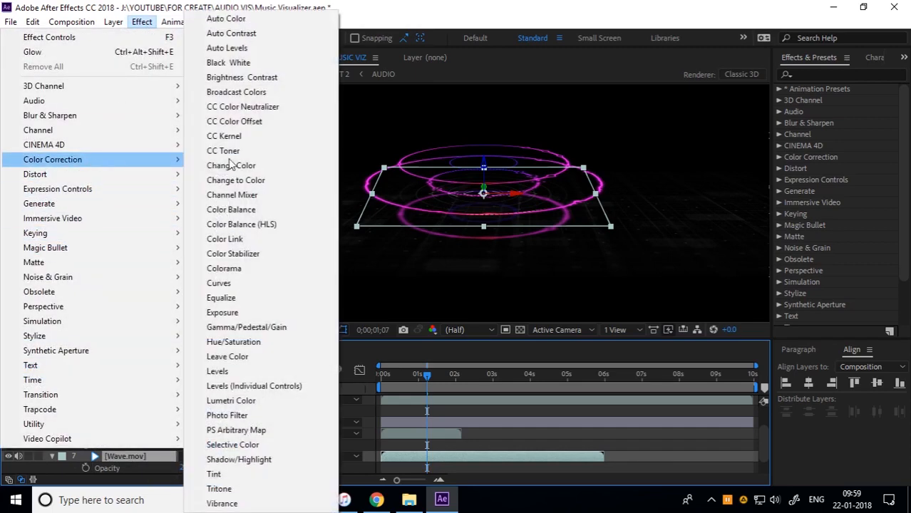
left_click(232, 490)
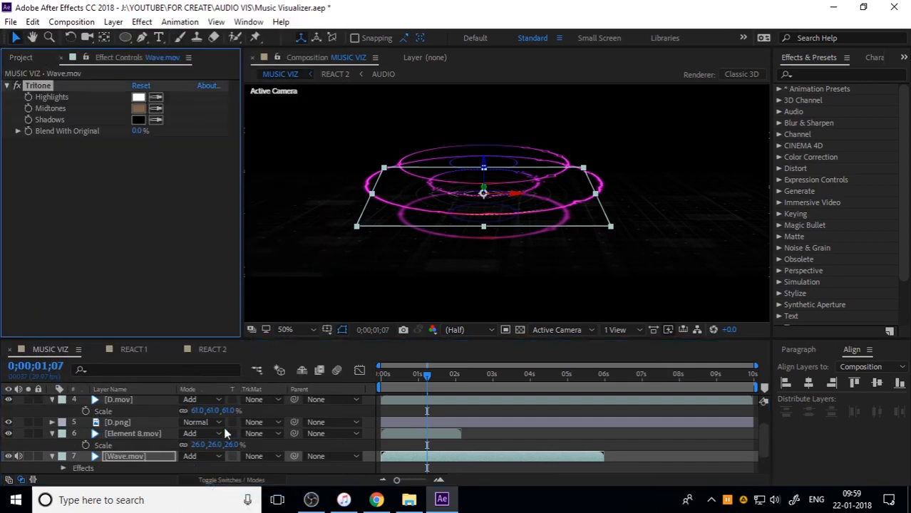
Try sampling the outer ring's magenta as the Tritone Shadows color of Wave.mov
left_click(137, 122)
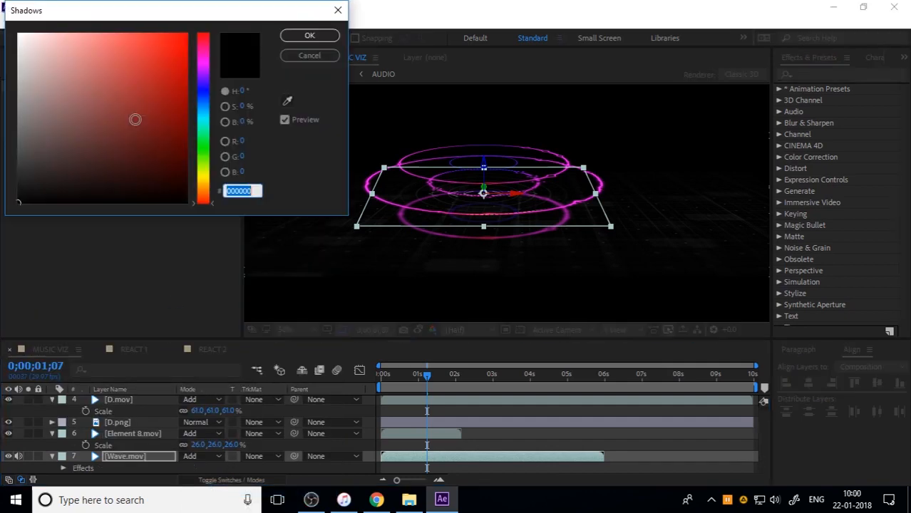
left_click(308, 58)
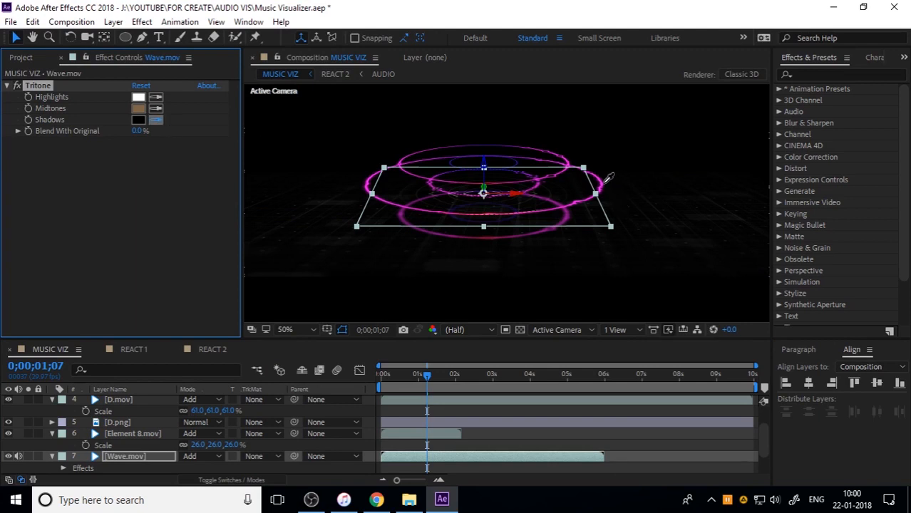
left_click(604, 178)
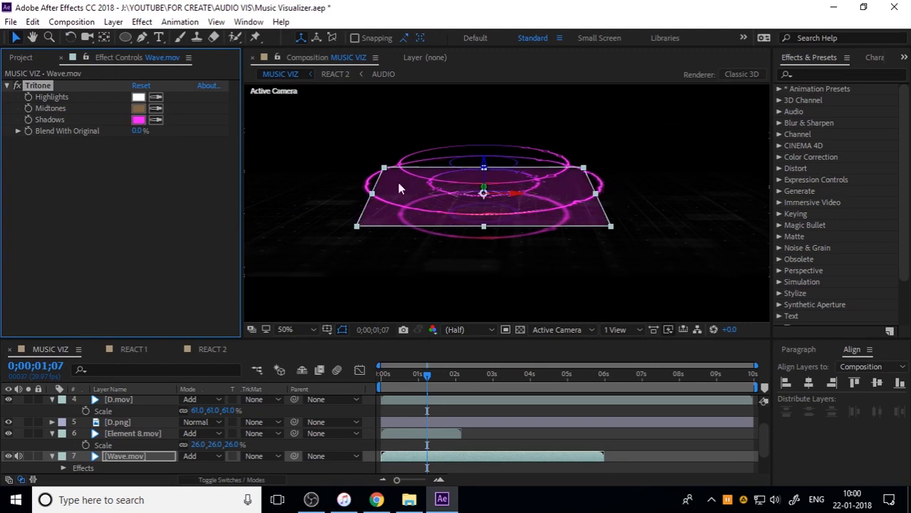
Set the Tritone Midtones color of Wave.mov to a violet sampled from the rings
left_click(155, 108)
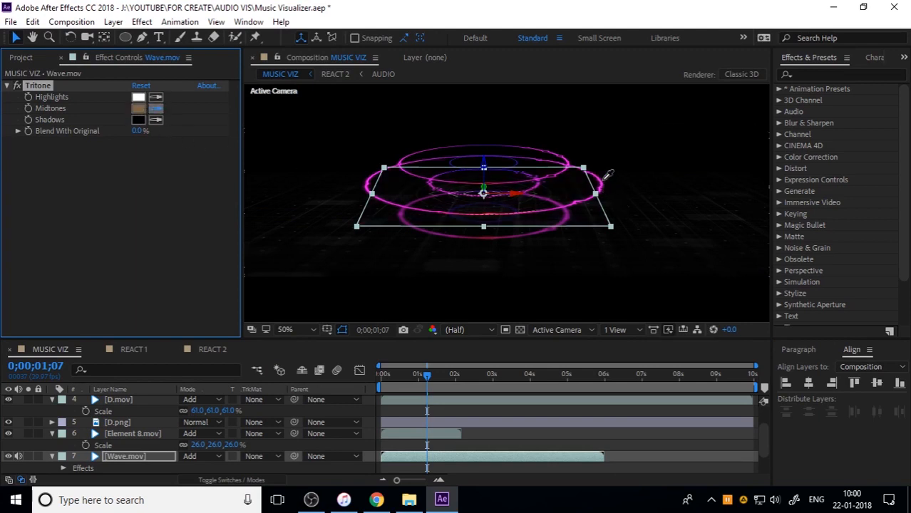
left_click(604, 184)
left_click(156, 108)
left_click(470, 157)
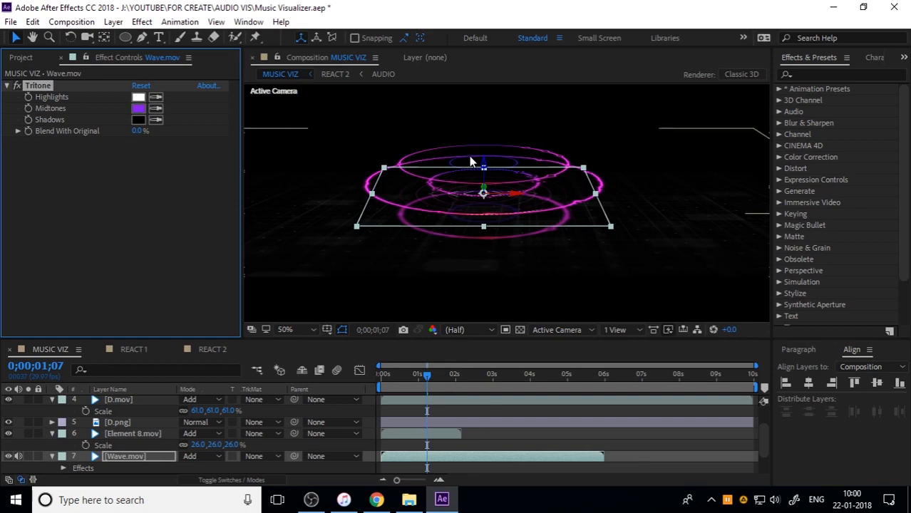
Copy the Tritone effect from Wave.mov onto the Element 8.mov layer
left_click(147, 433)
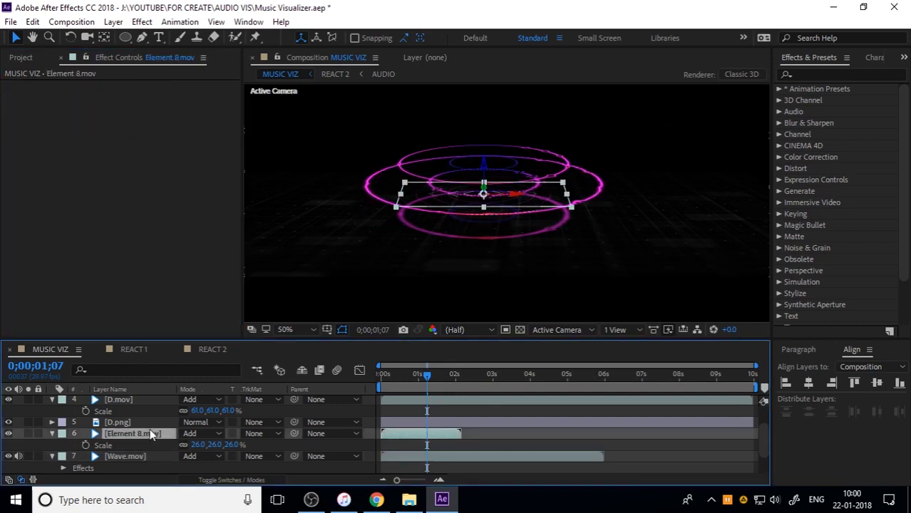
left_click(121, 455)
left_click(36, 85)
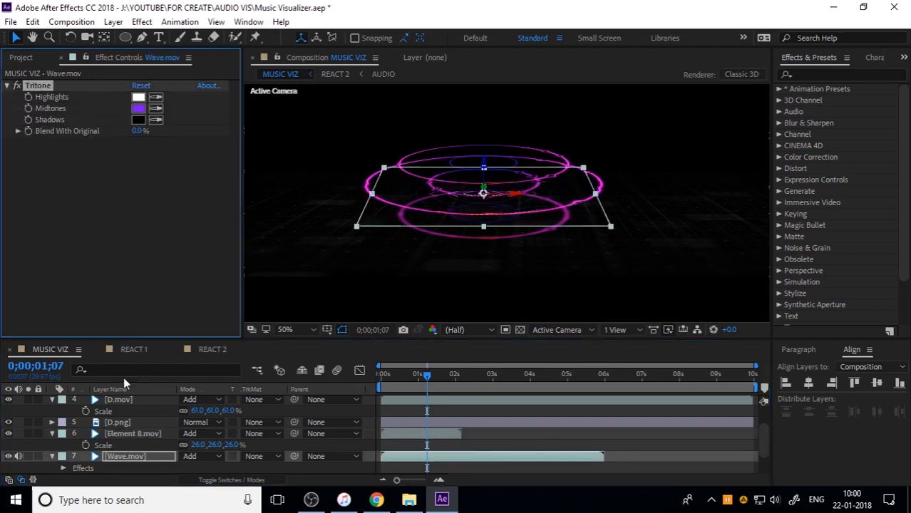
left_click(133, 433)
key("ctrl+v")
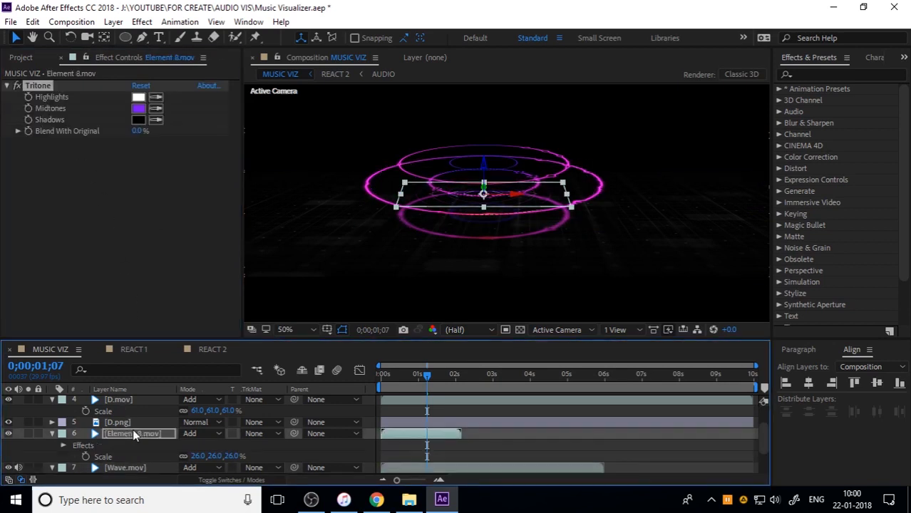
Set the Tritone Midtones of Element 8.mov to a red-pink sampled from the lowest ring, softened to a muted pink
left_click(155, 108)
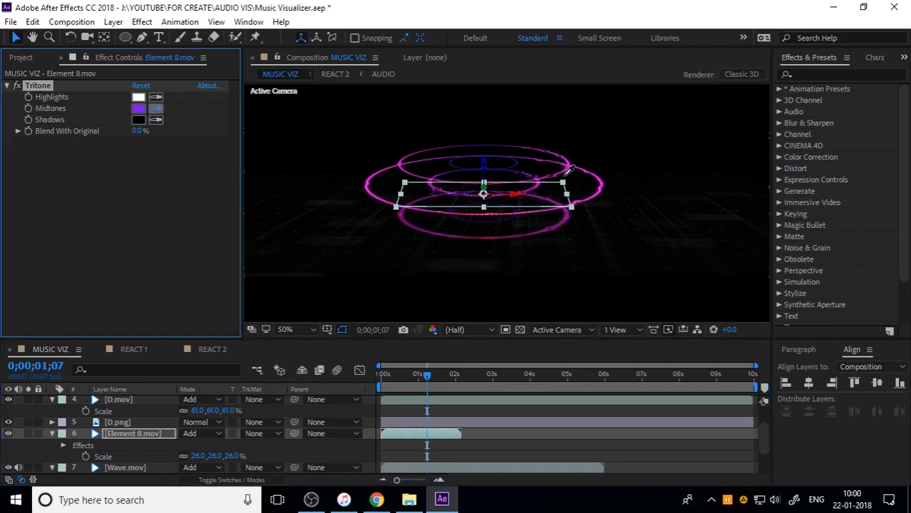
left_click(491, 235)
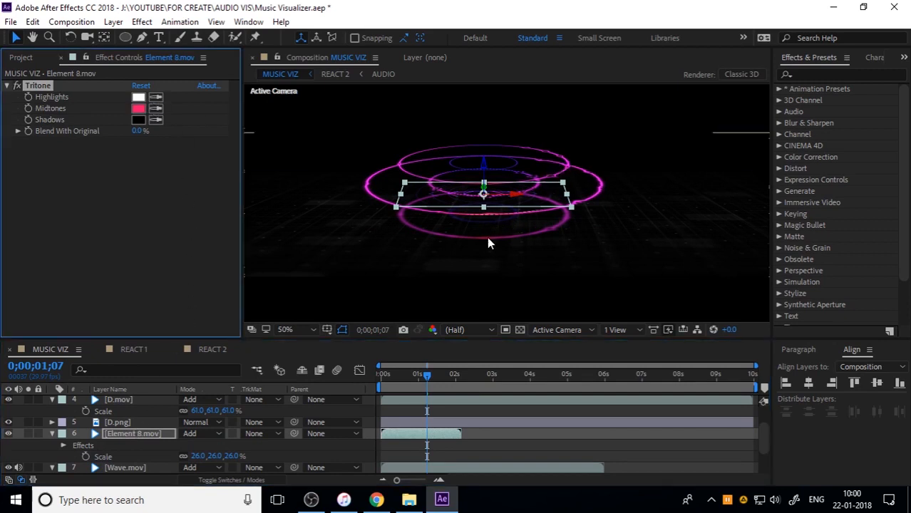
left_click(138, 108)
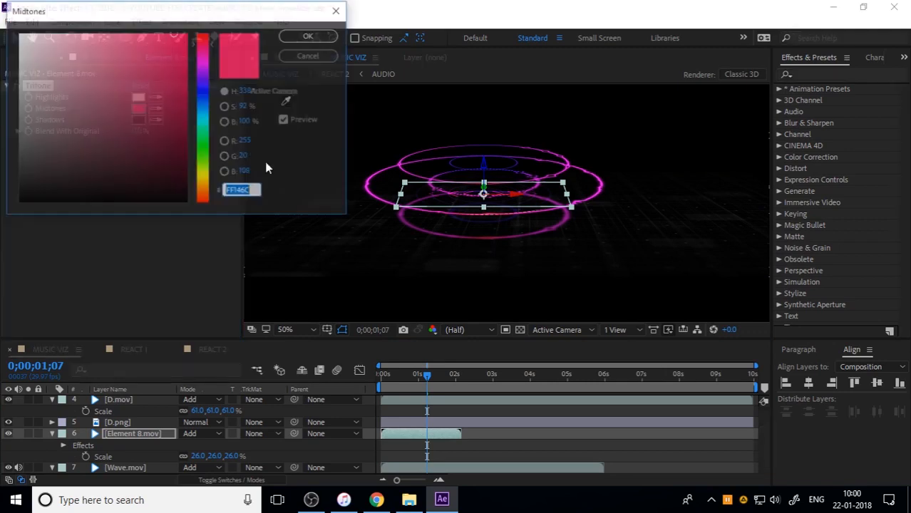
left_click_drag(152, 55, 101, 65)
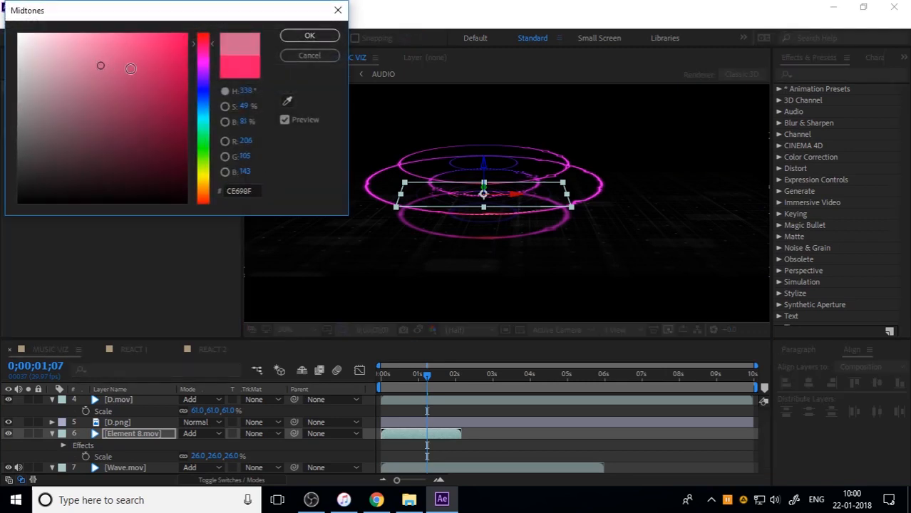
left_click(306, 35)
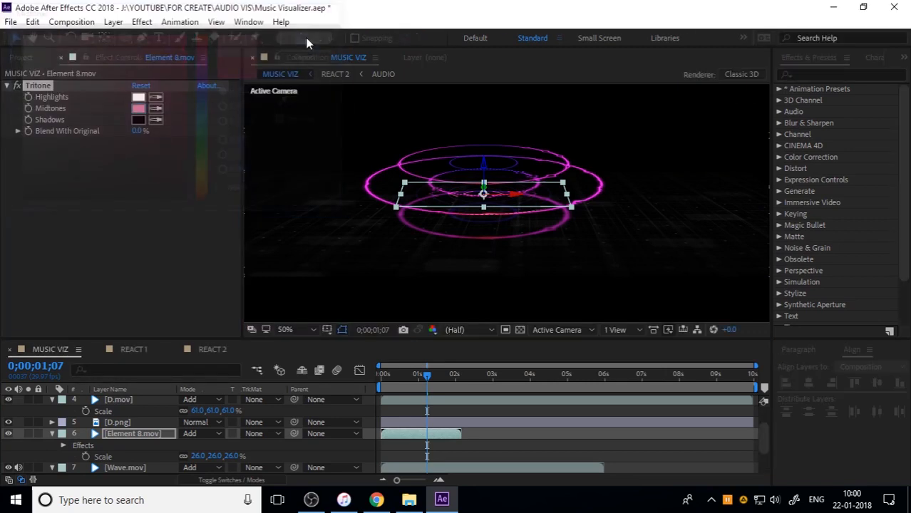
Set the opacity of Element 8.mov to 49% and preview the composition from the start
left_click(150, 430)
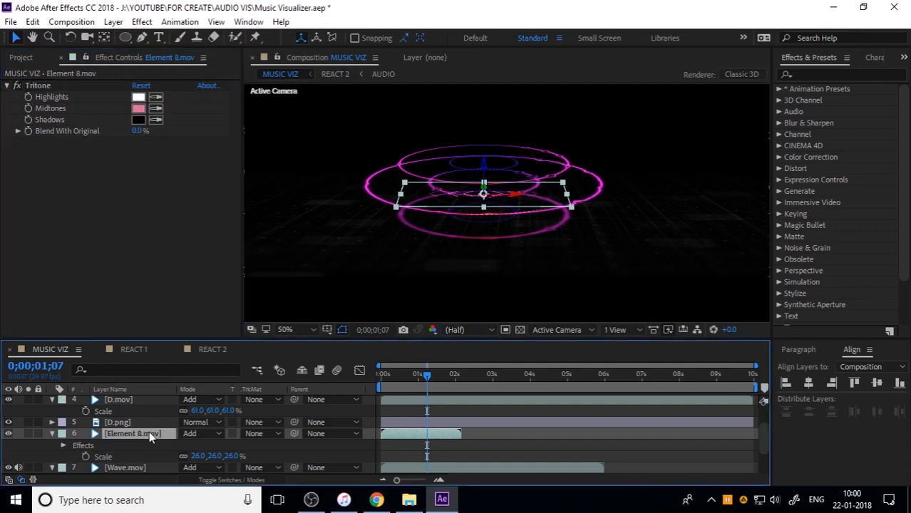
key("t")
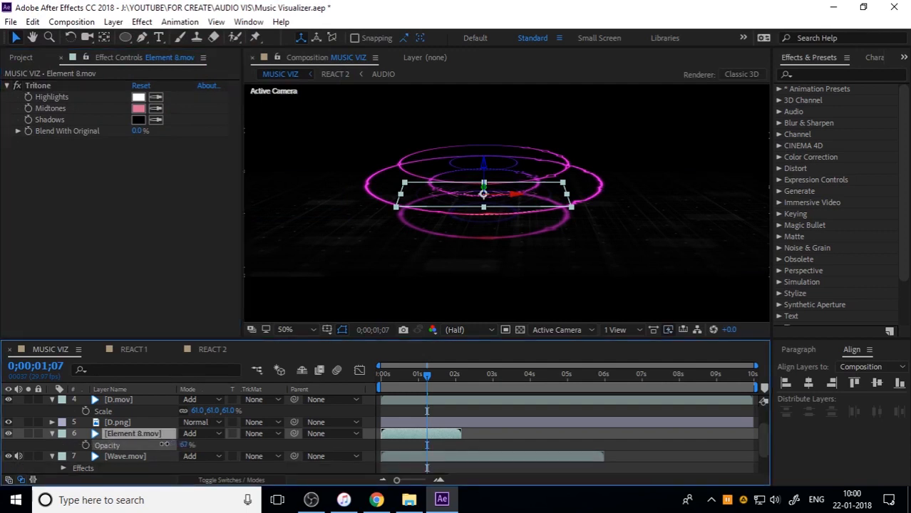
left_click_drag(153, 445, 152, 444)
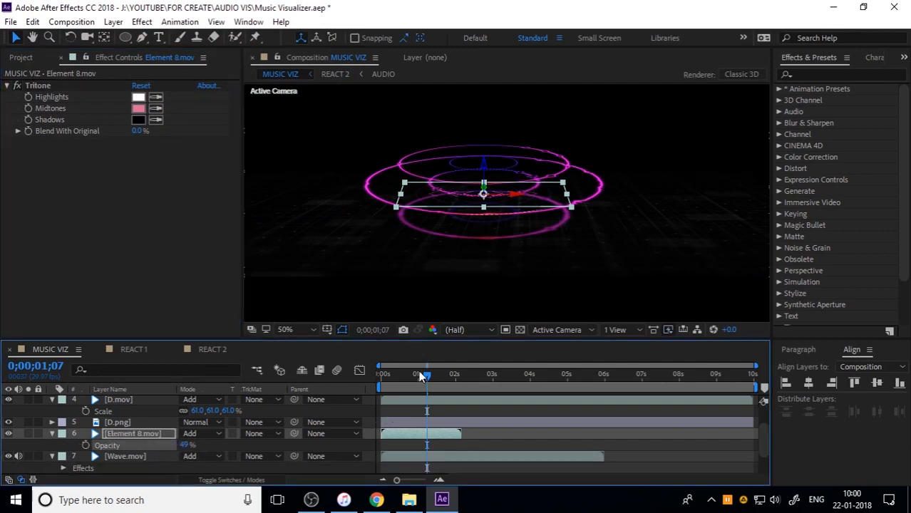
left_click_drag(426, 376, 311, 384)
key("space")
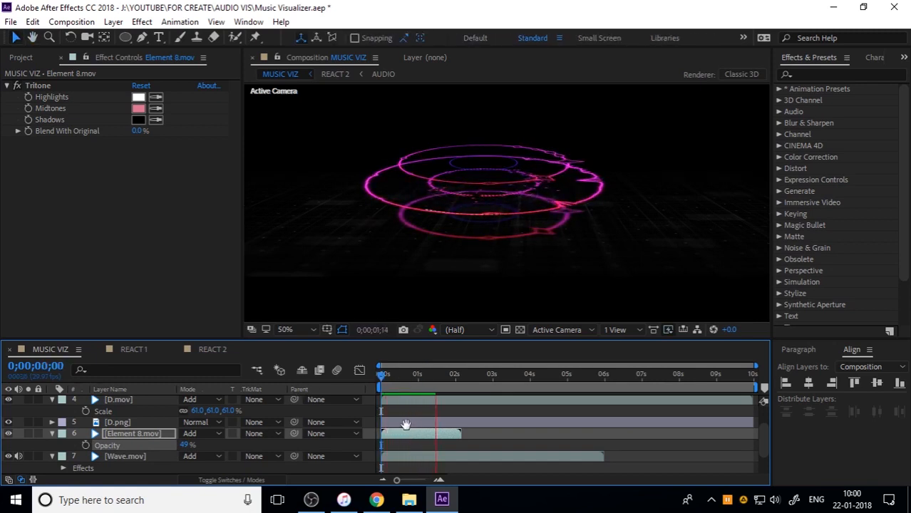
key("space")
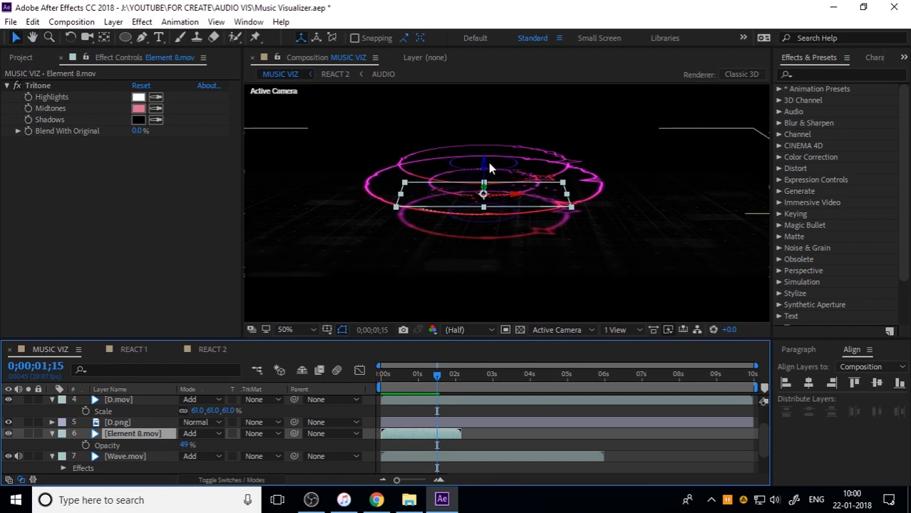
Lower Element 8.mov to the level of the lowest ring and raise D.mov slightly toward the upper rings
left_click_drag(483, 165, 484, 192)
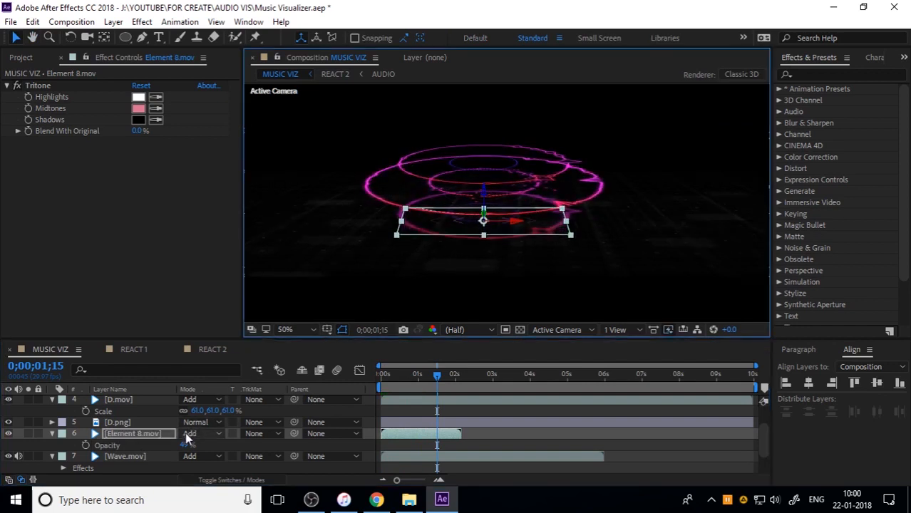
left_click(132, 456)
left_click(139, 402)
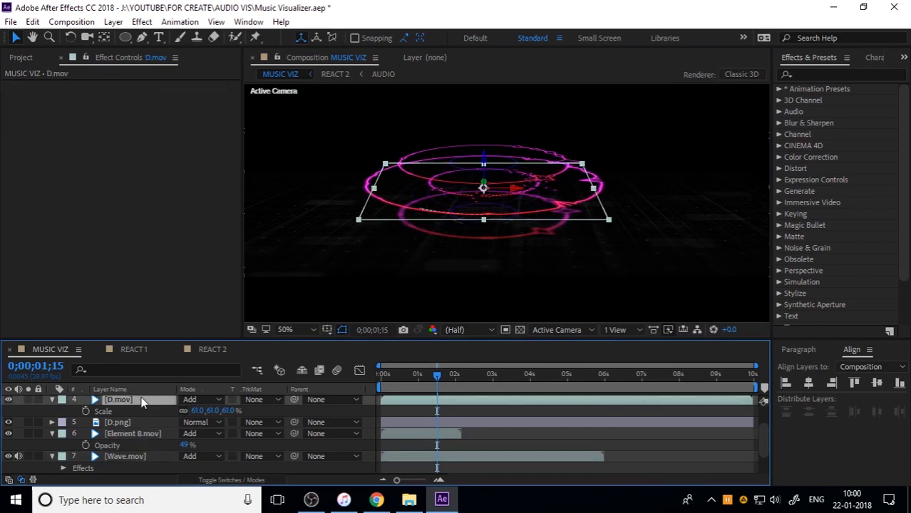
left_click(483, 162)
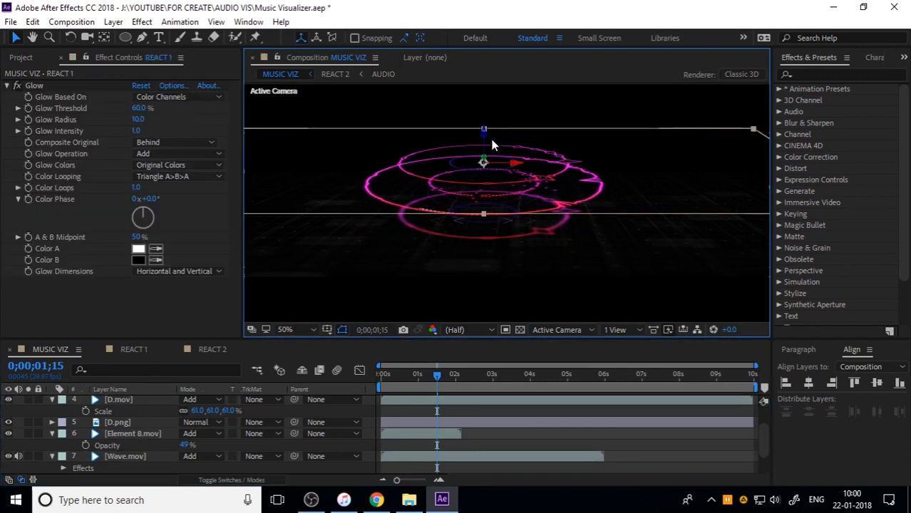
left_click(135, 400)
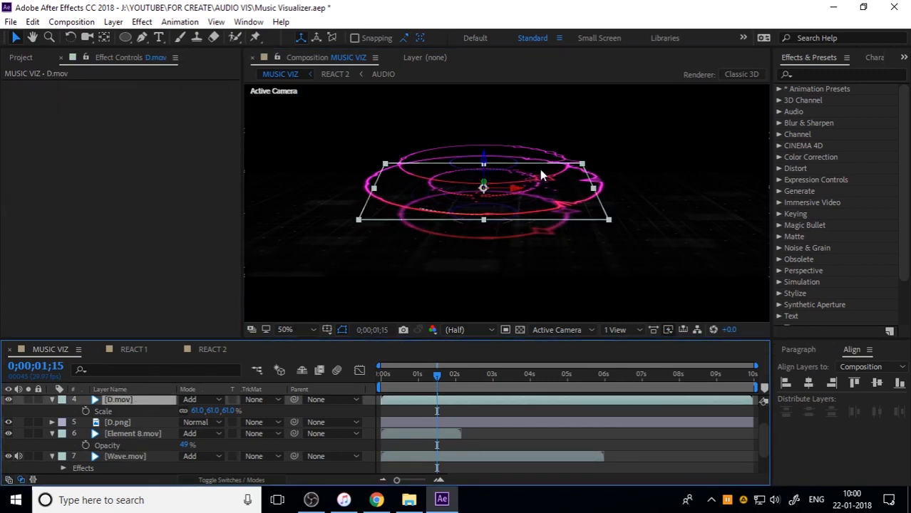
left_click_drag(483, 157, 488, 144)
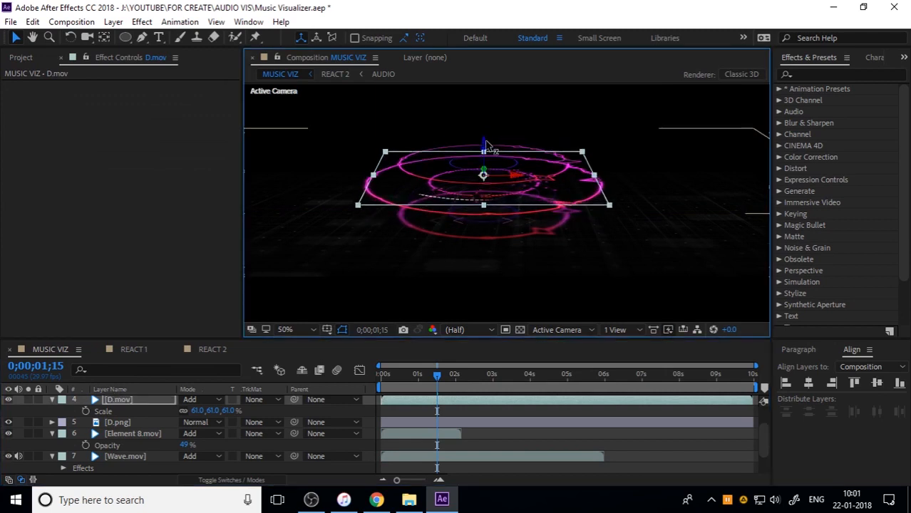
Paste the copied Tritone effect onto D.mov and set its Midtones to a crimson sampled from the lowest ring
left_click(135, 403)
key("ctrl+v")
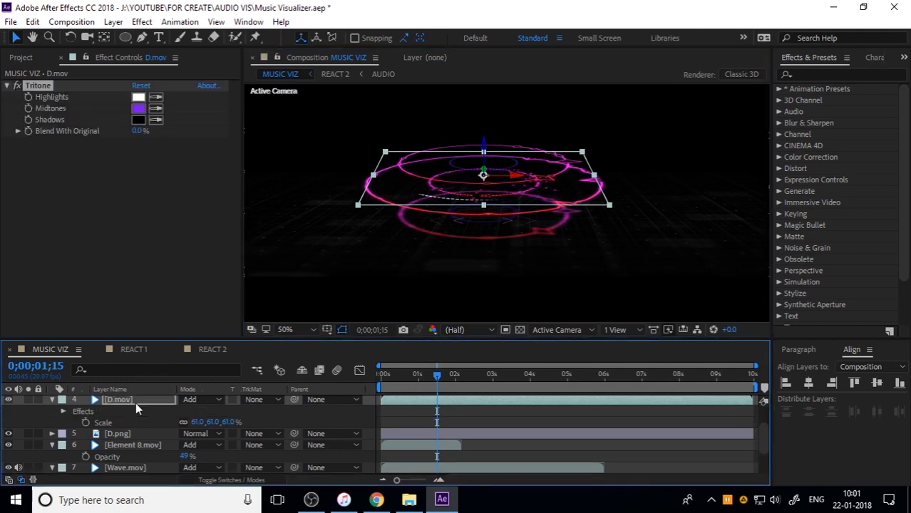
left_click(158, 110)
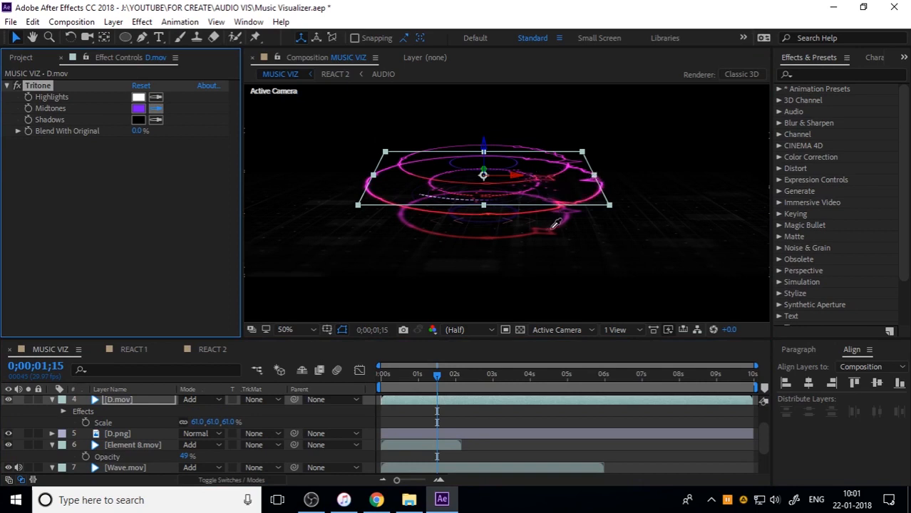
left_click(556, 224)
Set the Tritone Highlights of D.mov to a dark indigo sampled from the small upper ring, and preview from the start
left_click(156, 97)
left_click(517, 163)
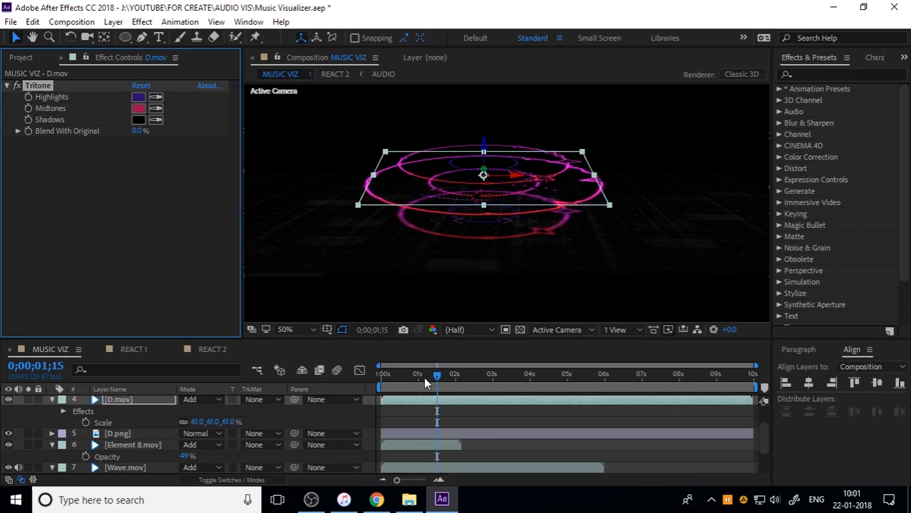
left_click_drag(422, 377, 325, 372)
key("space")
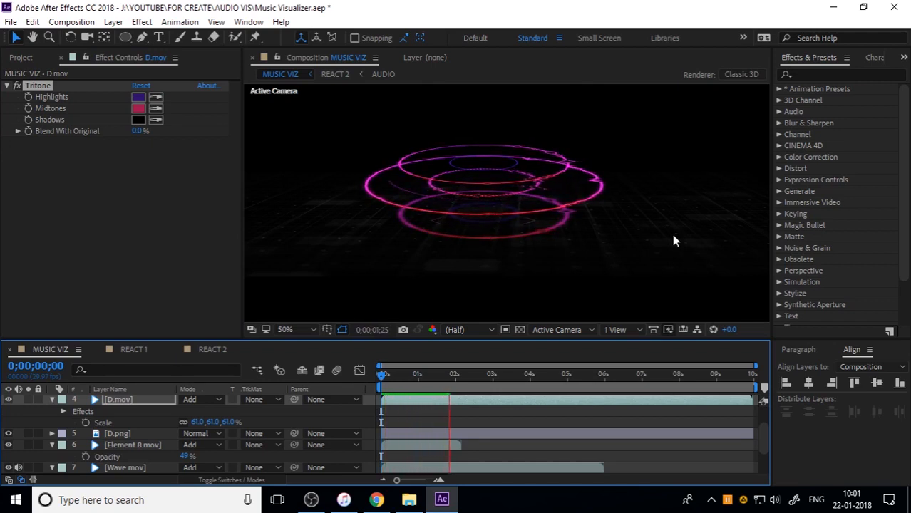
key("space")
left_click_drag(465, 371, 372, 422)
key("space")
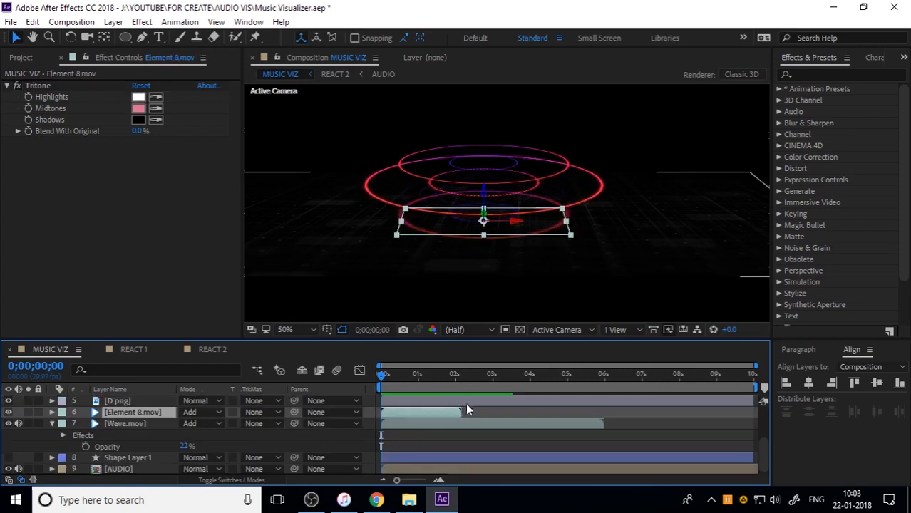
Duplicate Element 8.mov into five copies placed end to end so they span the 10-second timeline
key("ctrl+d")
left_click_drag(443, 411, 732, 419)
key("ctrl+d")
key("ctrl+d")
key("ctrl+d")
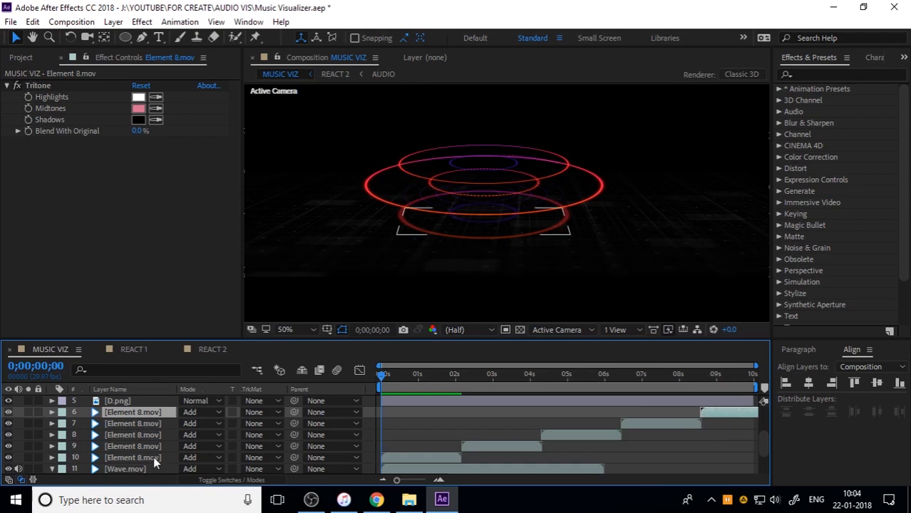
Pre-compose all five Element 8.mov layers into a composition named ELEMENTS and preview the result
left_click(153, 456, "shift")
right_click(153, 456)
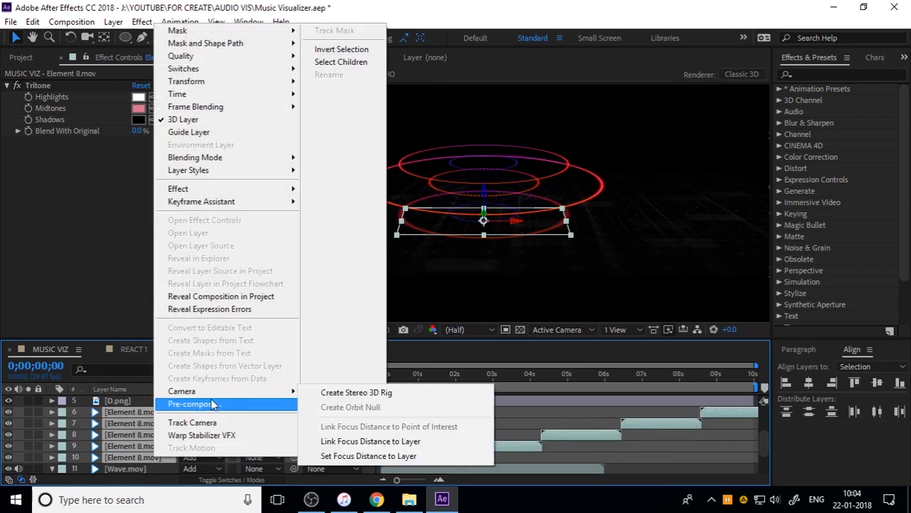
left_click(196, 404)
type("ELEMENTS")
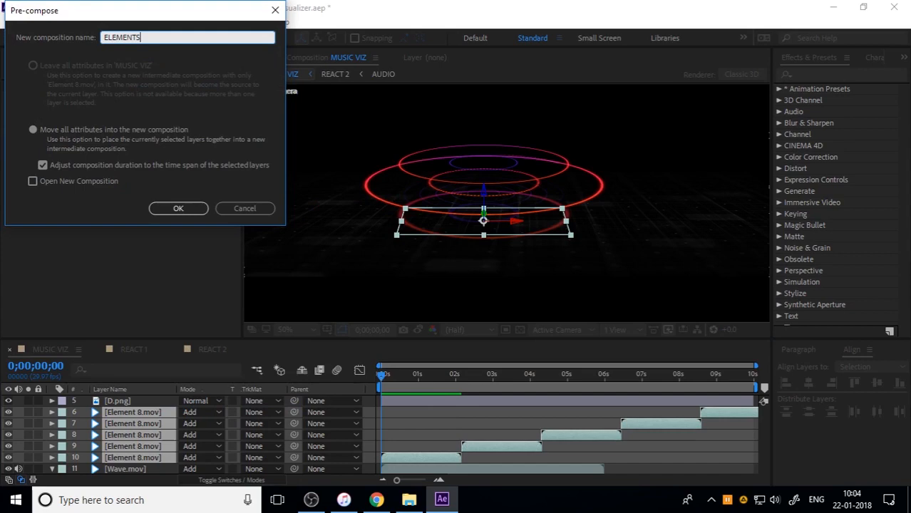
key("Return")
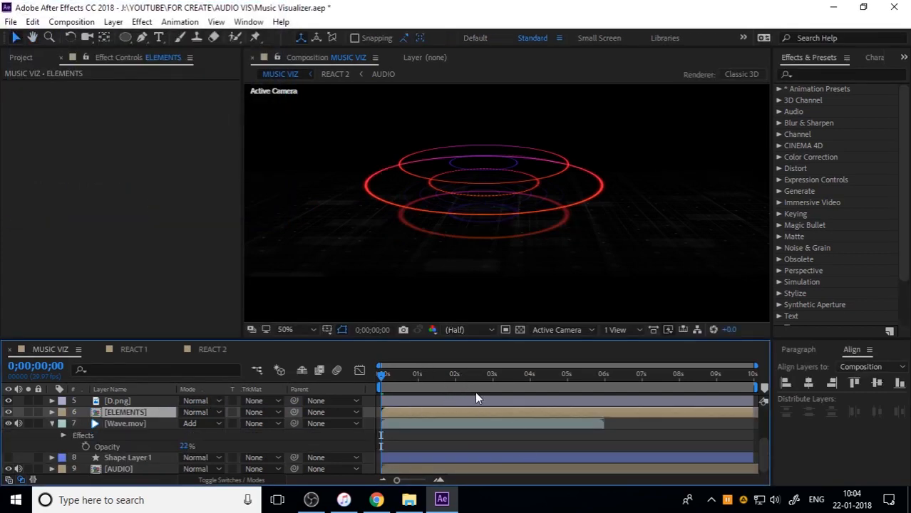
key("space")
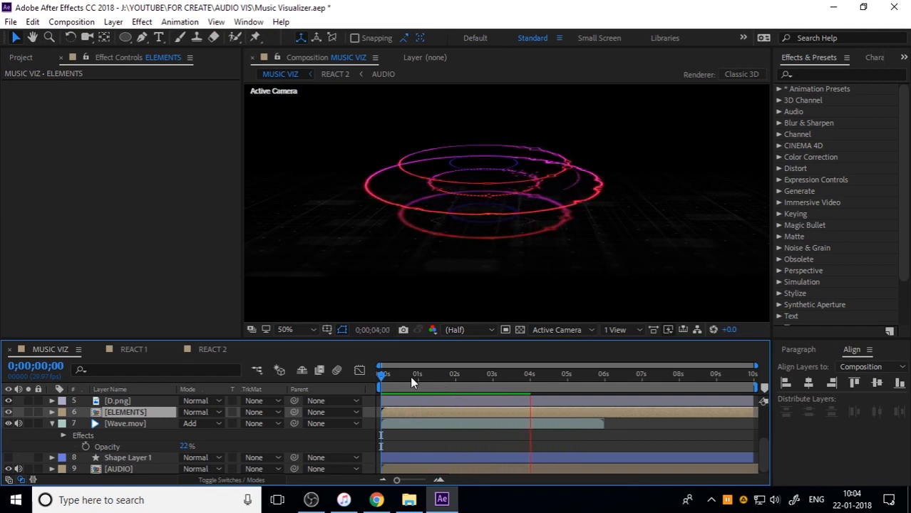
left_click(456, 383)
Duplicate Wave.mov and start the copy at about 6 seconds, where the original clip ends
left_click(482, 426)
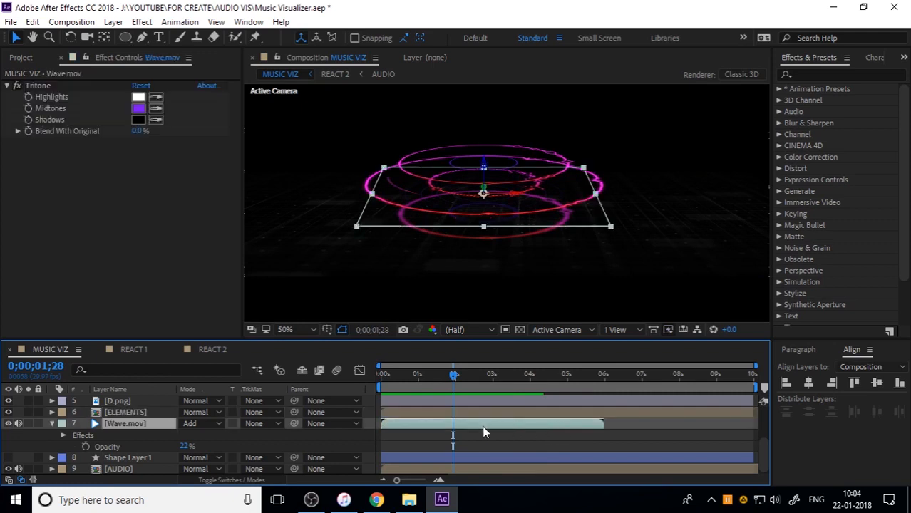
mouse_move(416, 425)
left_mouse_down()
mouse_move(680, 423)
mouse_move(418, 425)
left_mouse_up()
key("ctrl+d")
left_click_drag(483, 426, 694, 421)
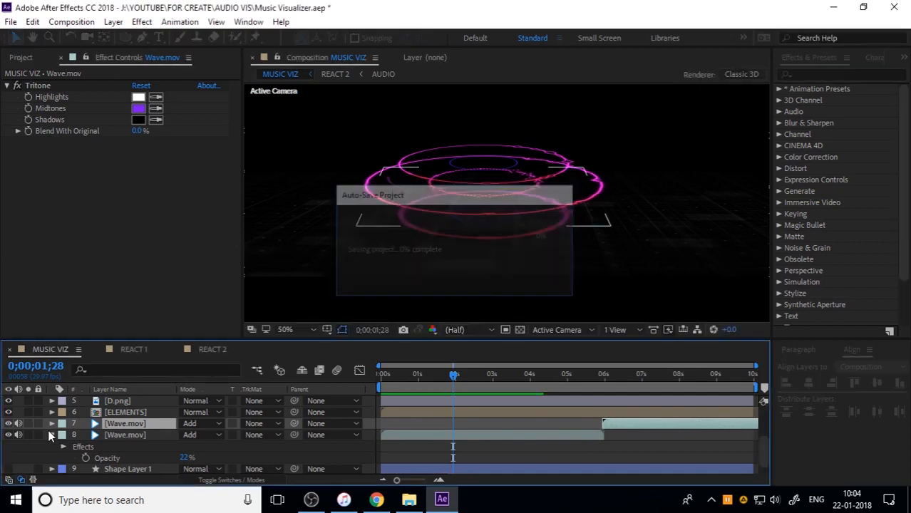
Collapse the expanded properties of the original Wave.mov and D.mov layers, and preview the composition from the start
left_click(50, 435)
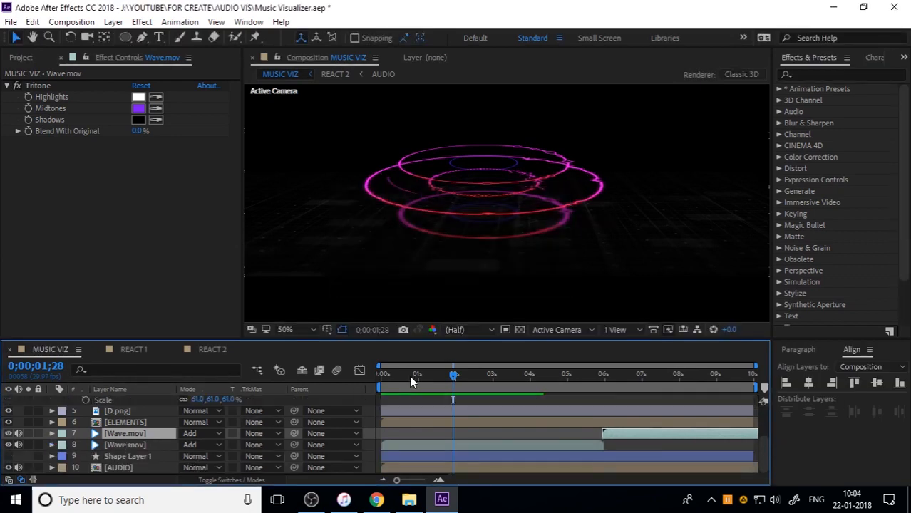
key("space")
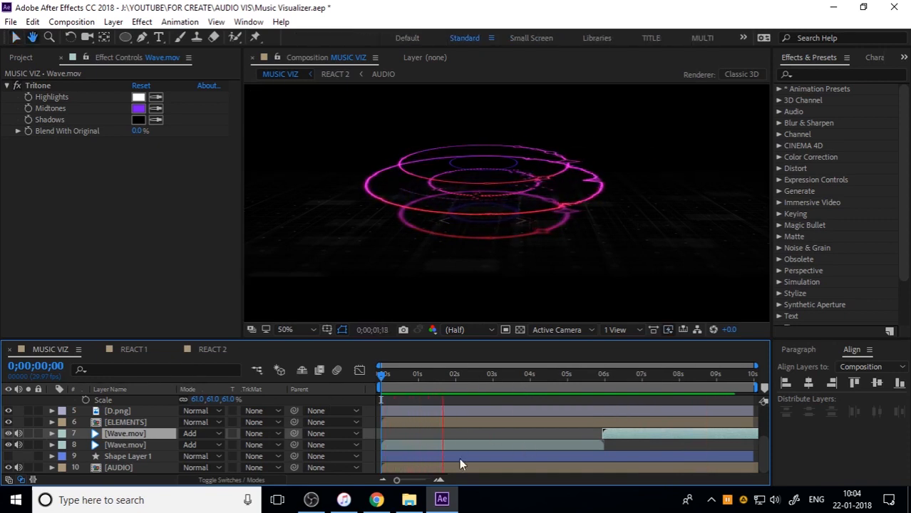
key("space")
scroll(100, 433, "up", 3)
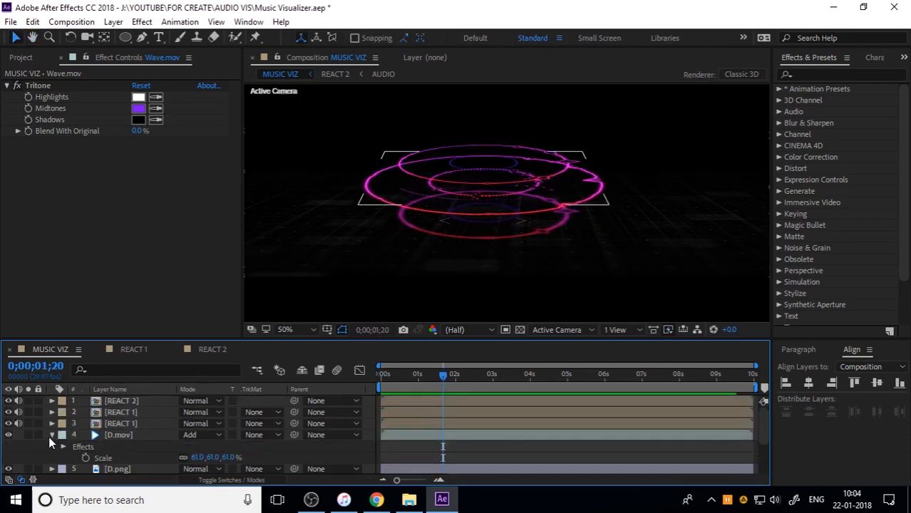
left_click(51, 435)
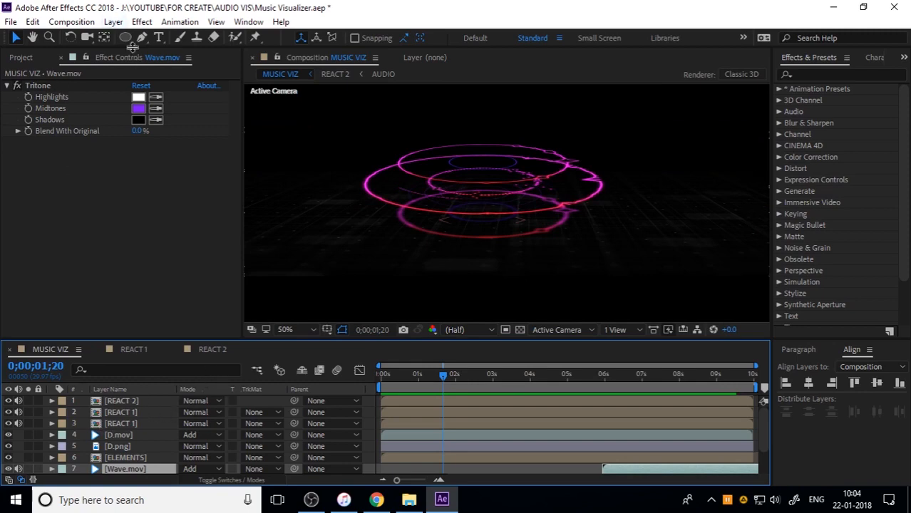
Create a two-node 50mm camera layer and bring it to the top of the layer stack
left_click(142, 22)
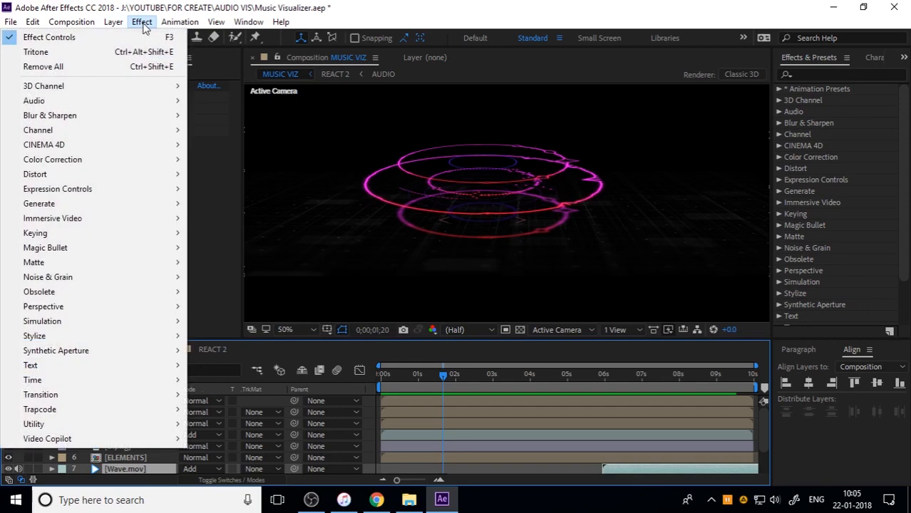
left_click(132, 9)
left_click(113, 22)
mouse_move(125, 37)
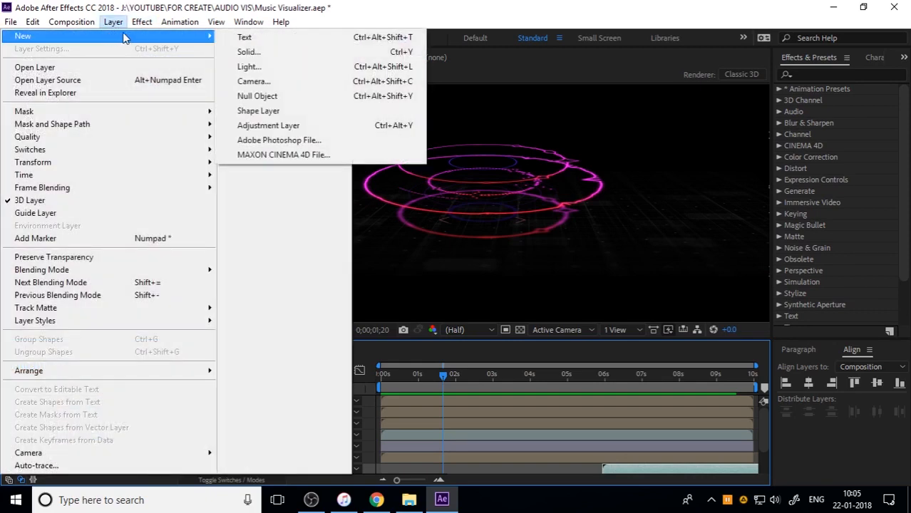
left_click(284, 83)
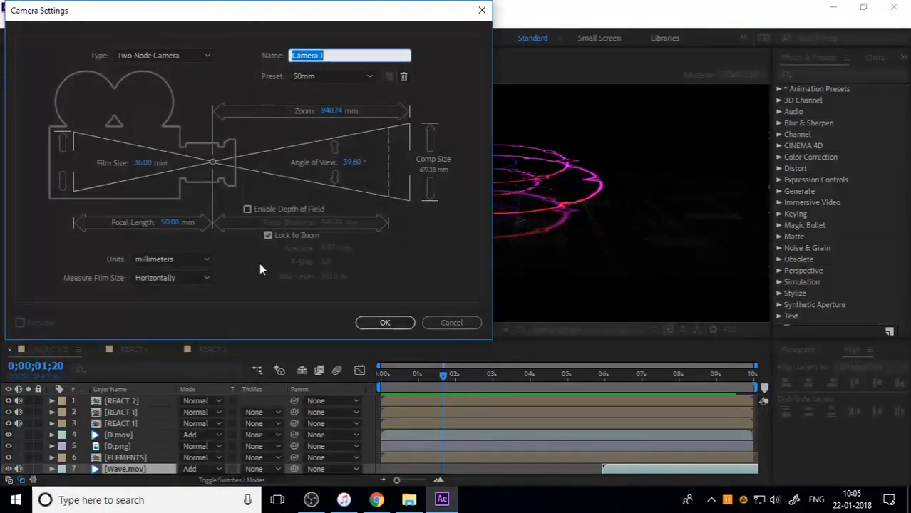
left_click(400, 323)
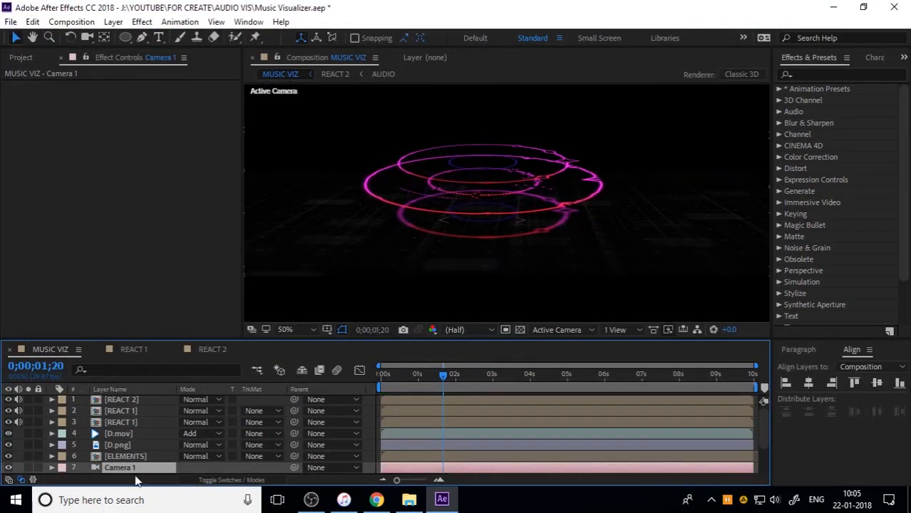
key("ctrl+shift+bracketright")
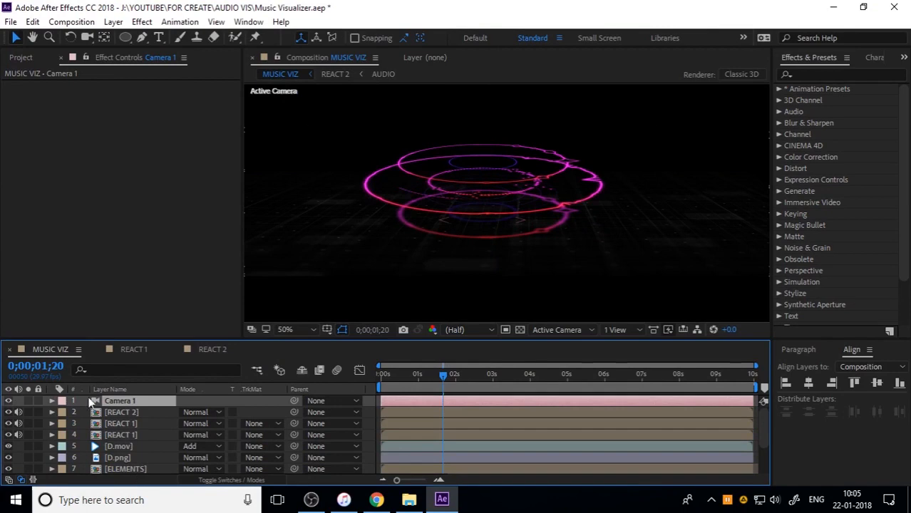
Turn on Depth of Field in the camera's options and set its Aperture to 0 pixels
left_click(54, 401)
left_click(63, 424)
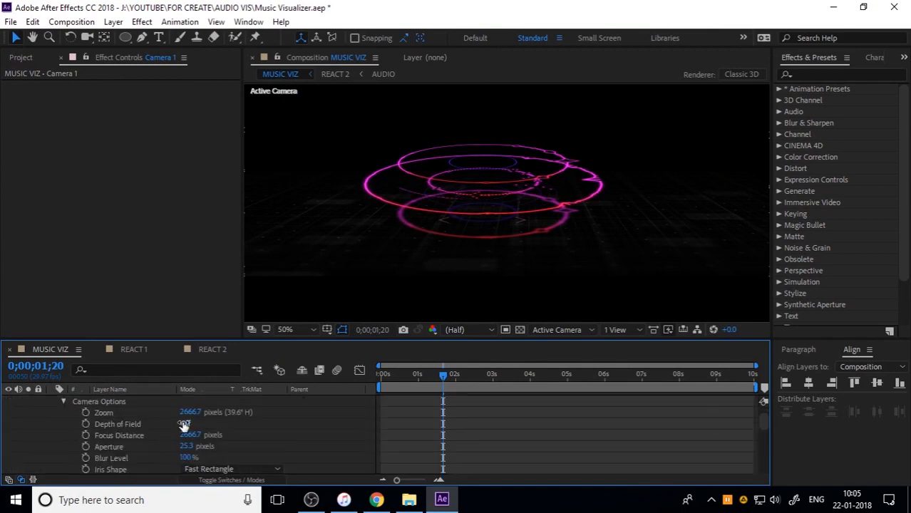
left_click(184, 425)
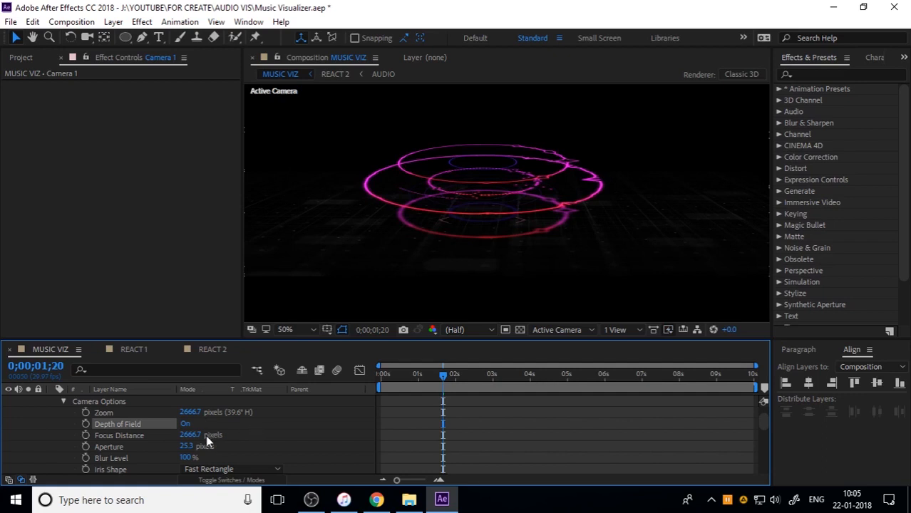
left_click(186, 446)
type("0")
key("Return")
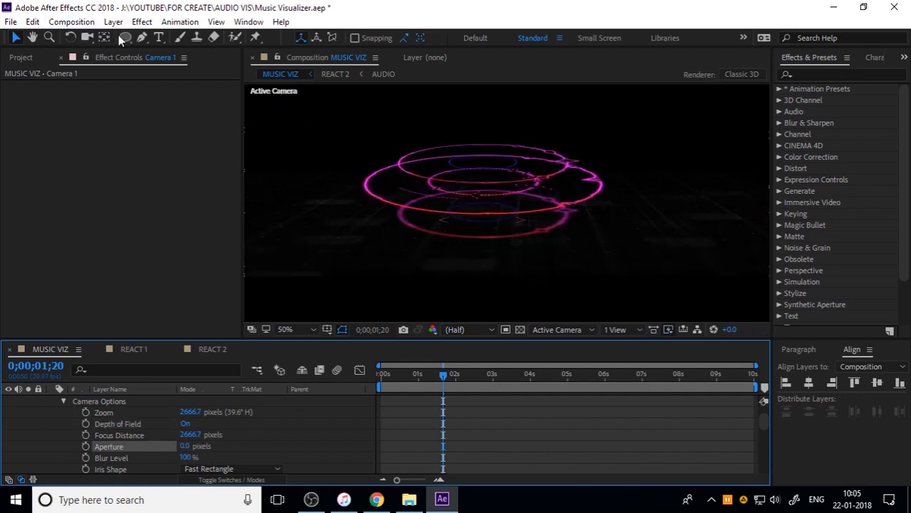
Reframe the scene through the camera with a steeper downward view, closer to the rings, keeping them slightly left of the frame's centre
left_click(86, 39)
mouse_move(535, 214)
left_mouse_down()
mouse_move(540, 224)
mouse_move(517, 224)
mouse_move(532, 224)
mouse_move(549, 188)
mouse_move(568, 193)
mouse_move(529, 248)
mouse_move(545, 200)
left_mouse_up()
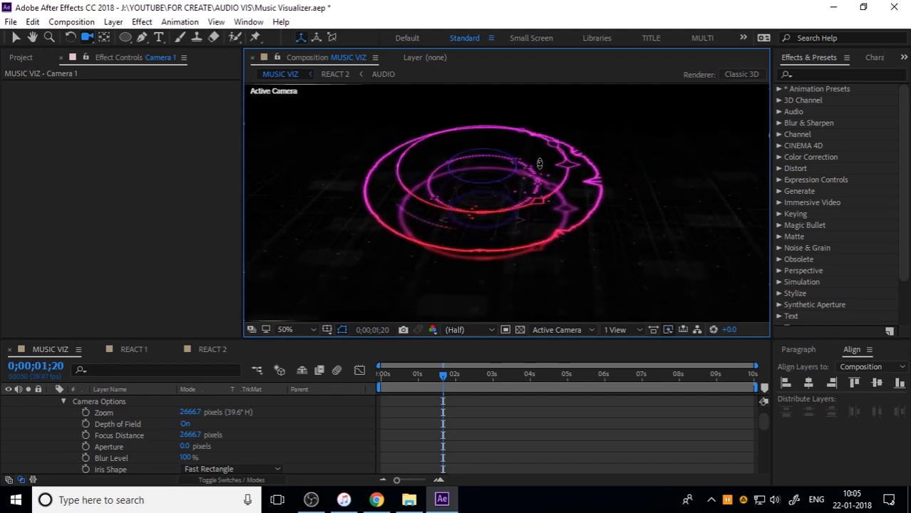
left_click_drag(540, 163, 550, 134)
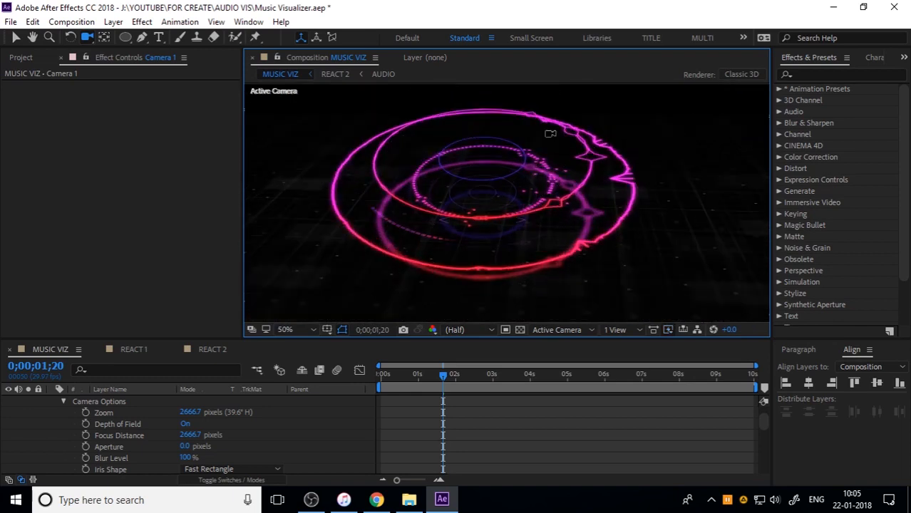
left_click_drag(546, 198, 504, 197)
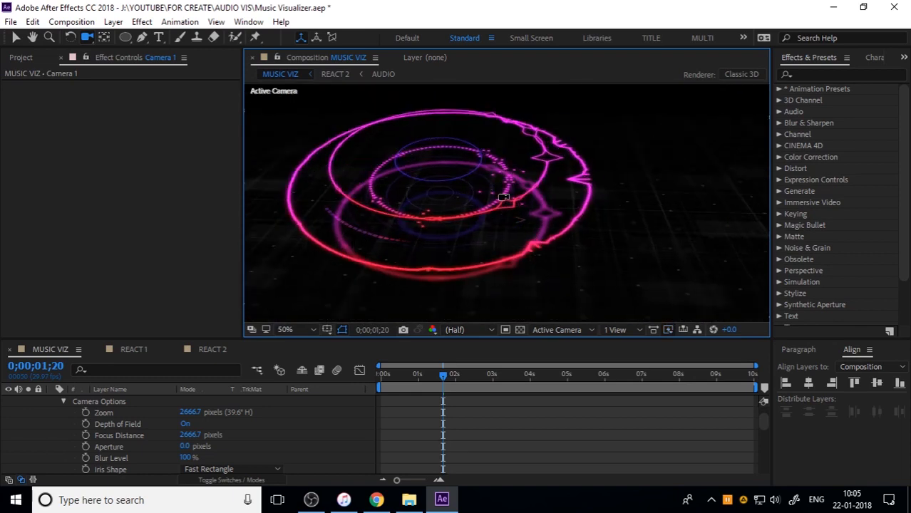
scroll(537, 243, "down", 2)
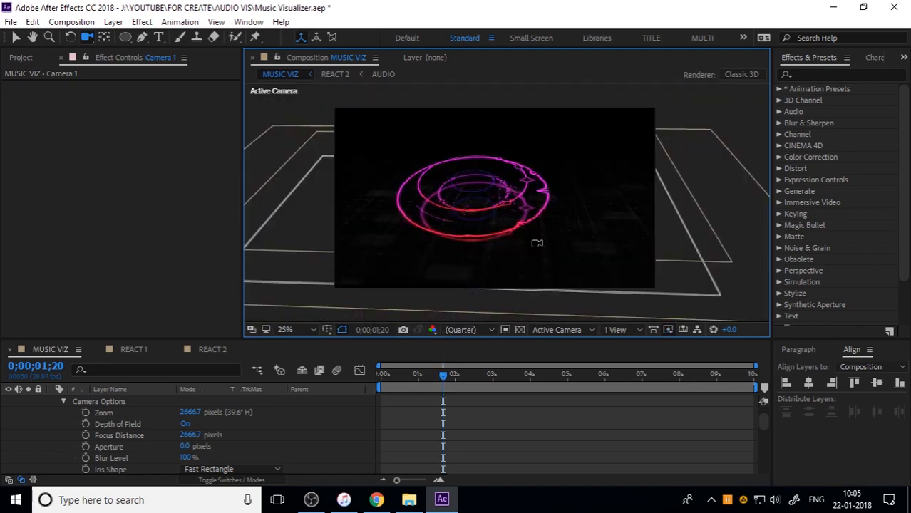
left_click_drag(477, 206, 495, 199)
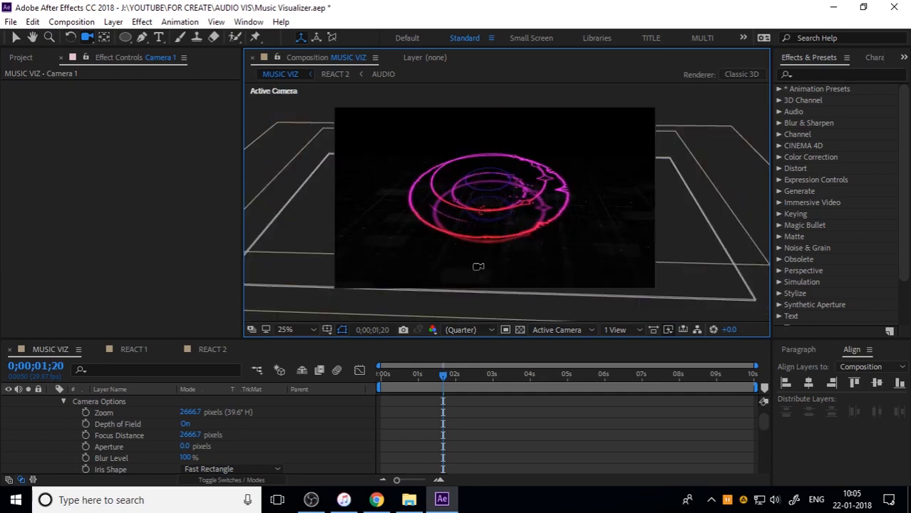
mouse_move(477, 249)
left_mouse_down()
mouse_move(480, 236)
mouse_move(473, 248)
left_mouse_up()
Preview the new camera framing from the start of the composition, and move the current time to 0;00;03;01
key("Home")
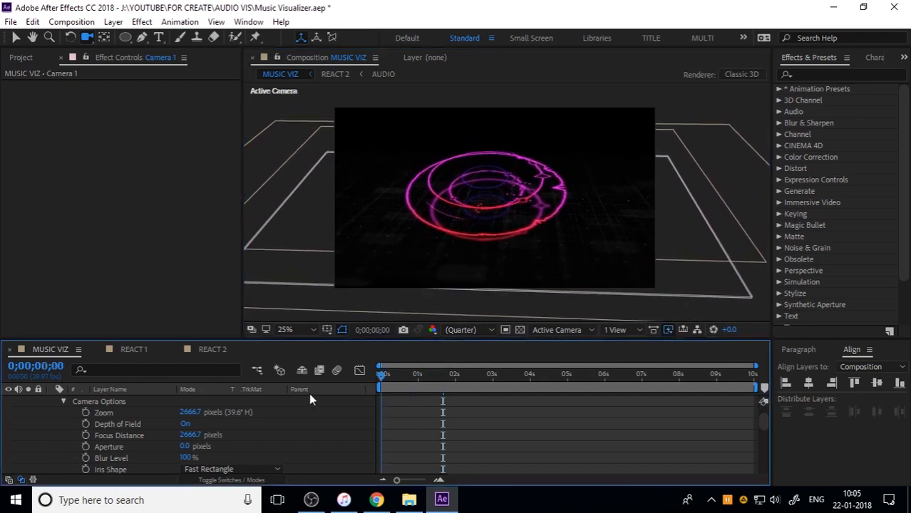
key("space")
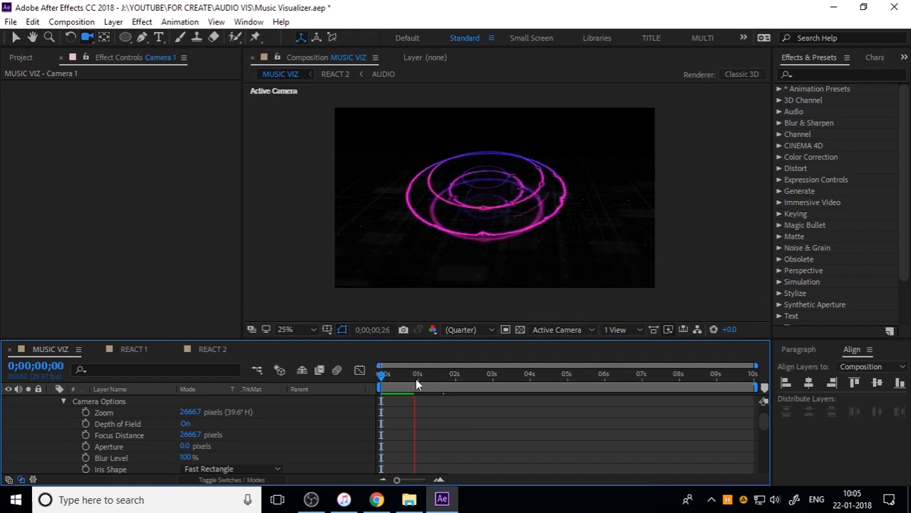
left_click_drag(415, 379, 493, 378)
scroll(550, 183, "up", 2)
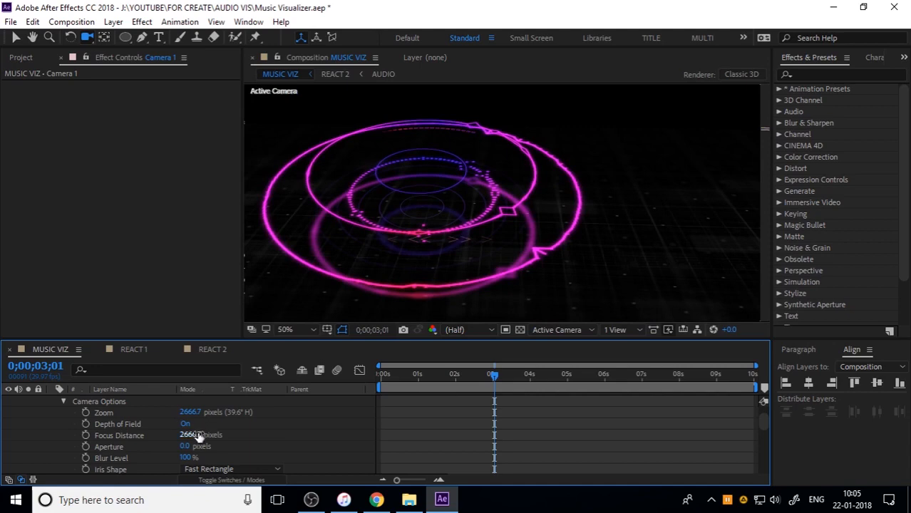
Raise the camera's Aperture to 253 pixels, undoing the further increase
left_click_drag(195, 445, 348, 445)
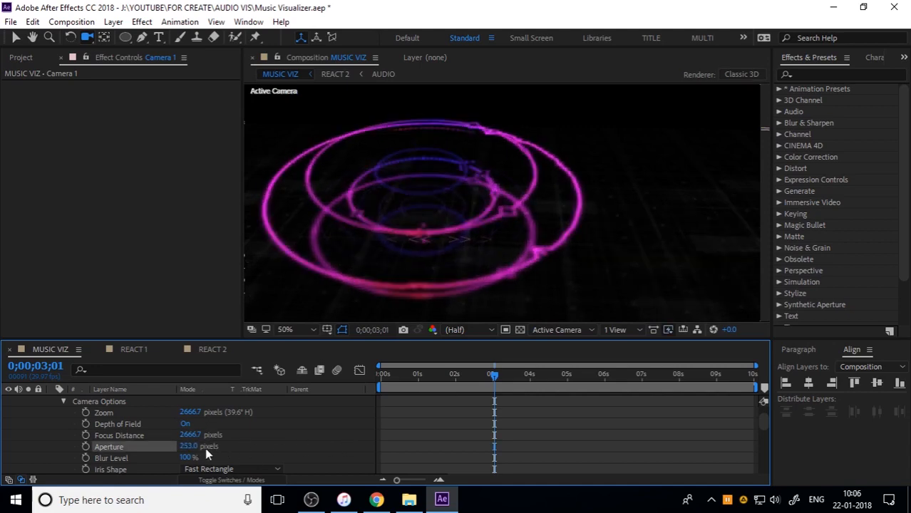
left_click_drag(191, 447, 354, 437)
key("ctrl+z")
Try nearer and farther Focus Distance values for the camera, ending with 1500 pixels
left_click_drag(190, 435, 317, 418)
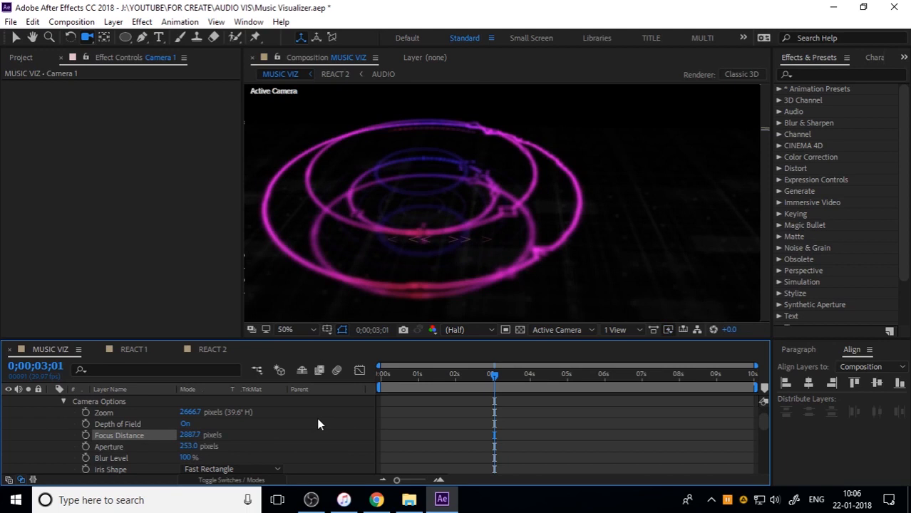
left_click_drag(189, 435, 521, 416)
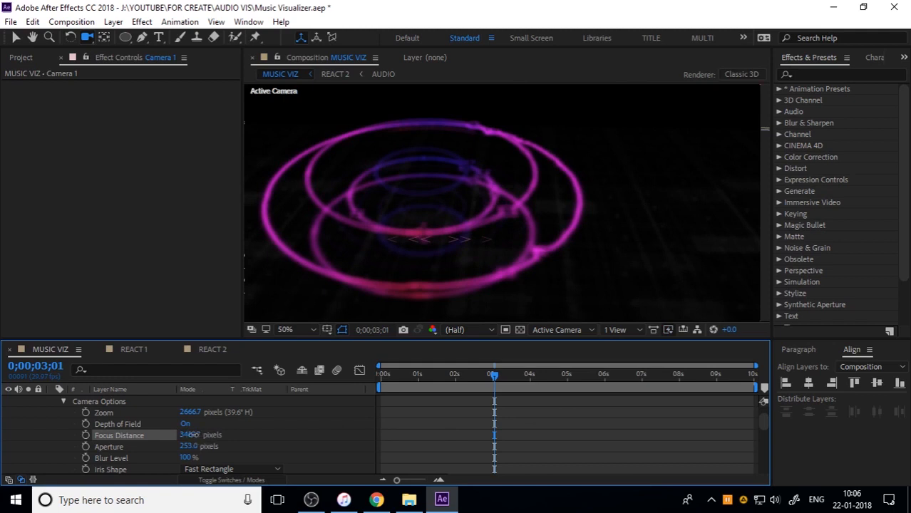
left_click_drag(191, 435, 1, 423)
left_click(190, 435)
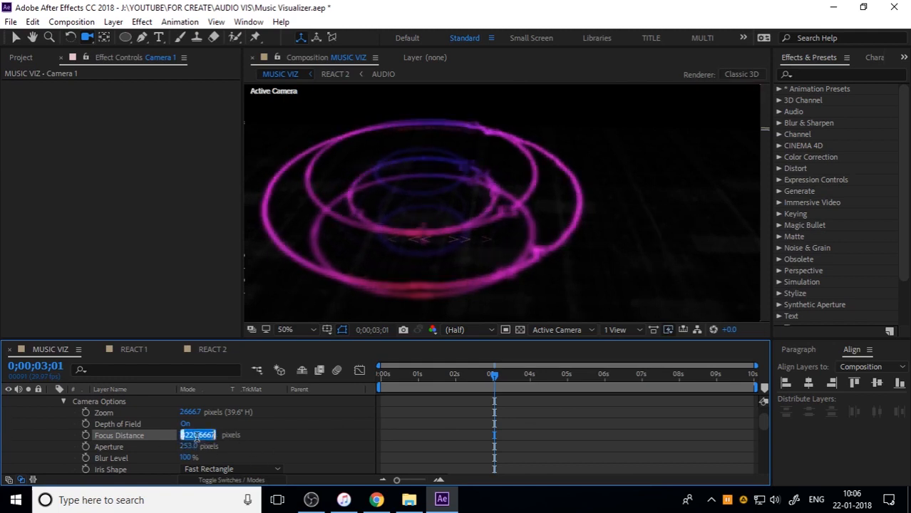
type("1500")
key("Return")
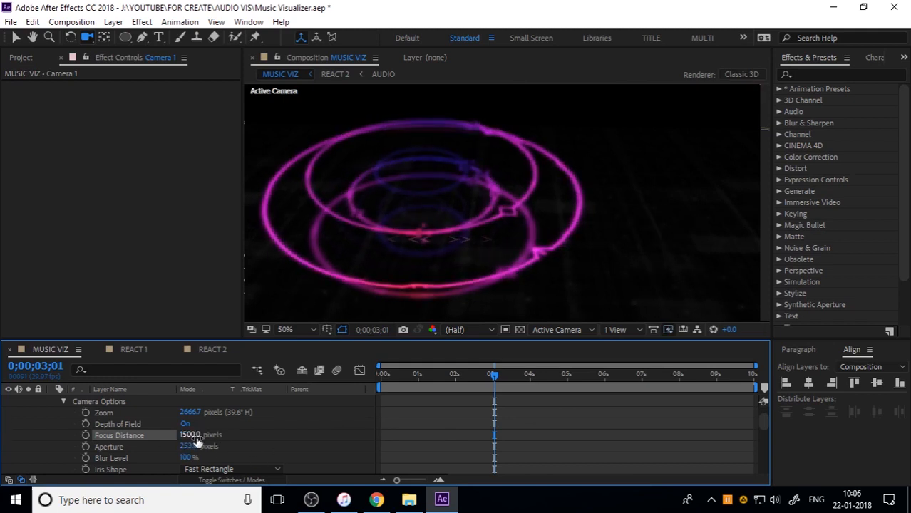
Fine-tune the camera's Focus Distance to 2080 pixels
left_click_drag(190, 435, 306, 435)
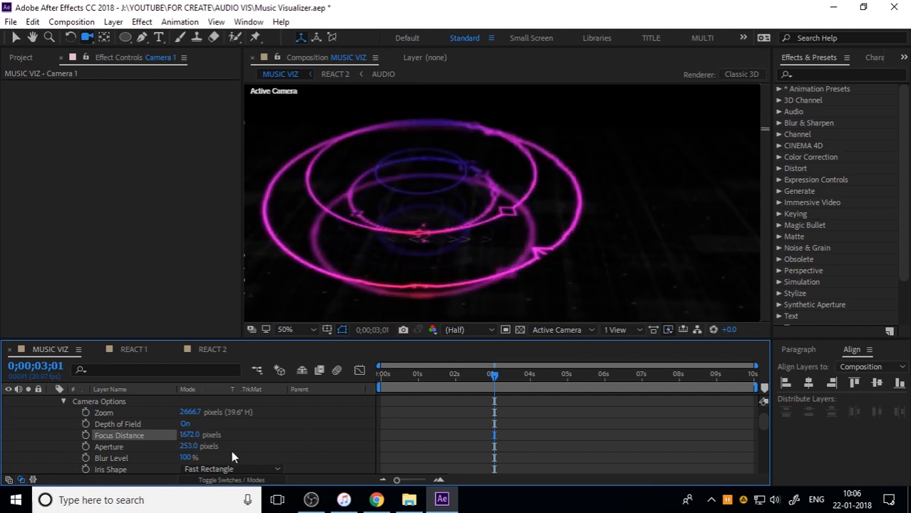
left_click_drag(198, 438, 479, 413)
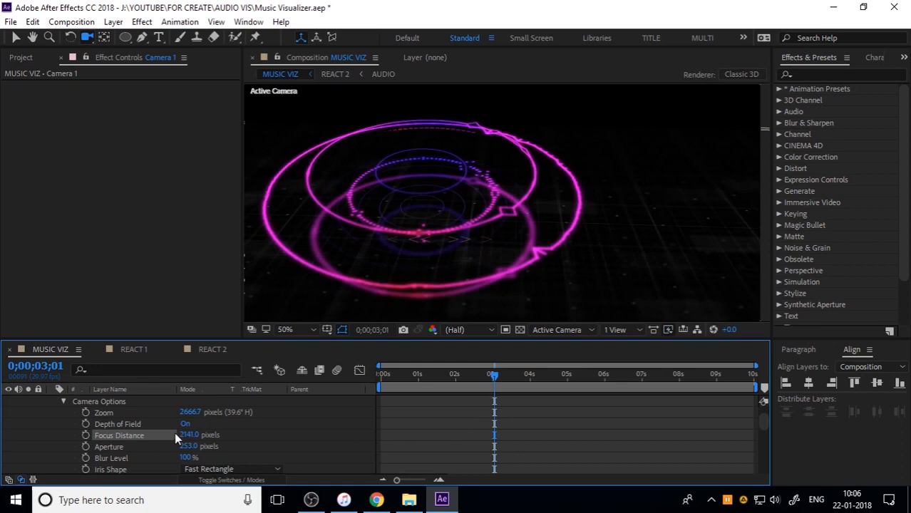
left_click_drag(180, 435, 74, 436)
left_click_drag(189, 435, 457, 444)
Preview the composition from the start with the depth-of-field settings, and scrub back through the frames around 2 to 4 seconds
key("Home")
key("space")
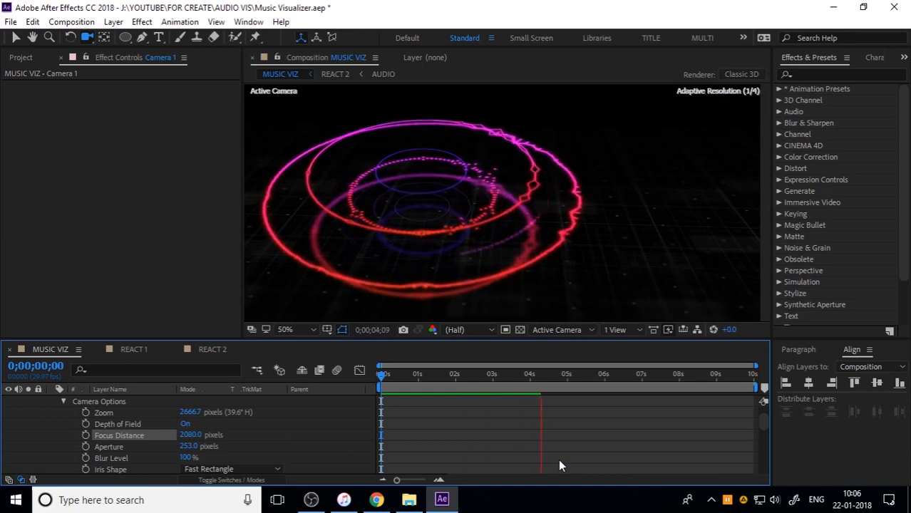
left_click(522, 390)
left_click_drag(517, 379, 468, 381)
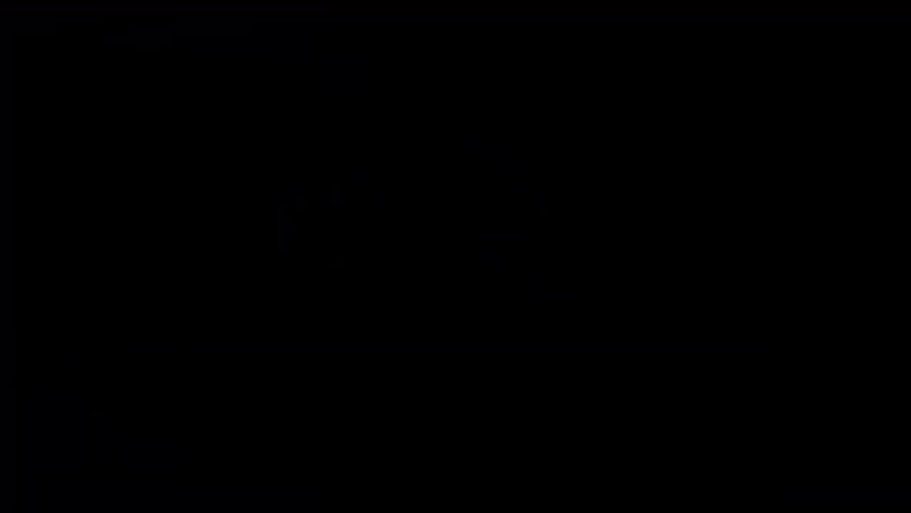